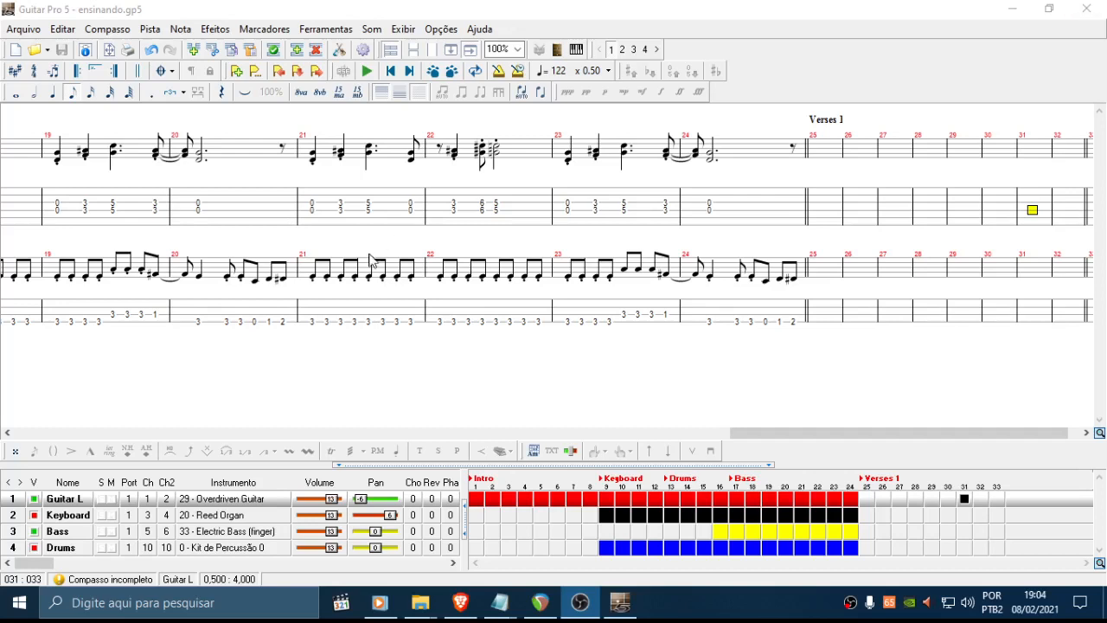
Open the Demo v5 tablature from the 00 - Demo Files folder and display the score in the vertical screen layout
left_click(515, 14)
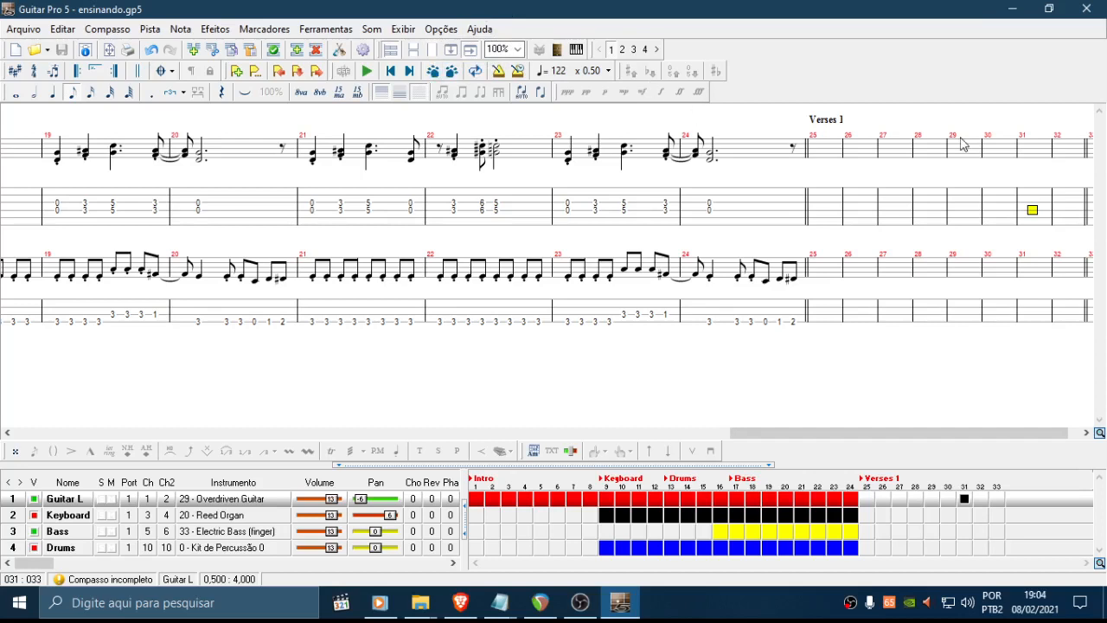
left_click(36, 52)
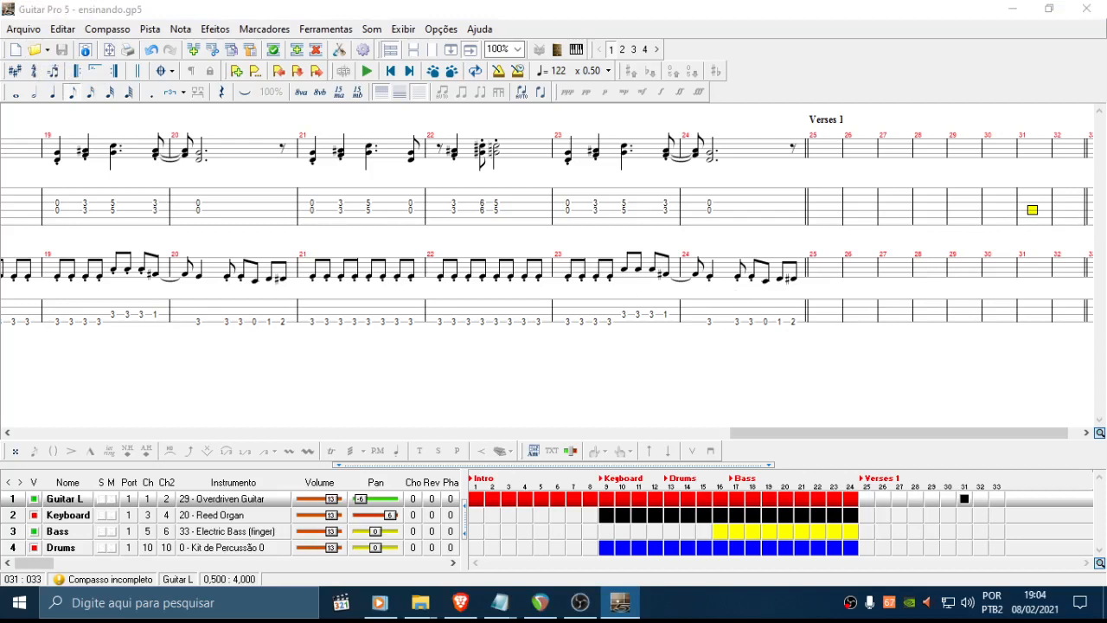
left_click_drag(1106, 0, 451, 97)
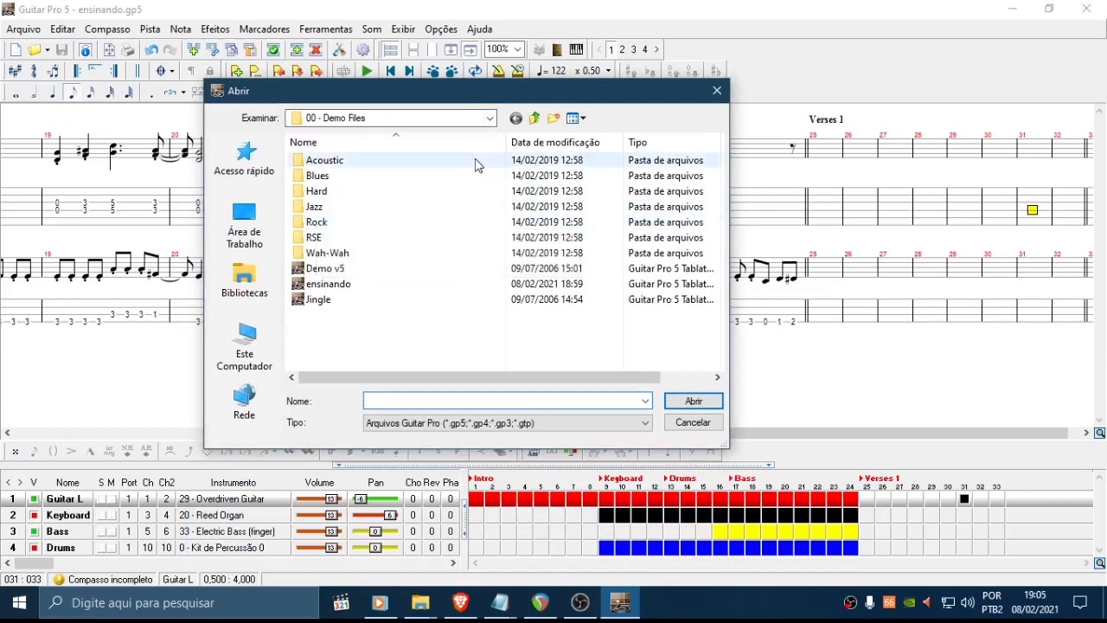
mouse_move(474, 165)
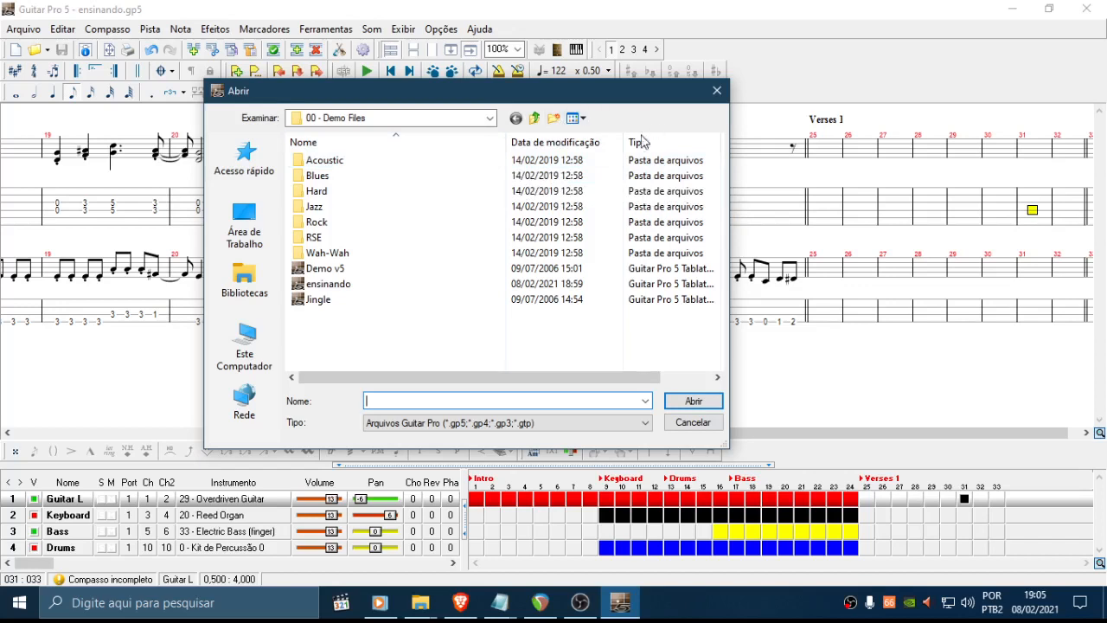
left_click_drag(502, 93, 344, 46)
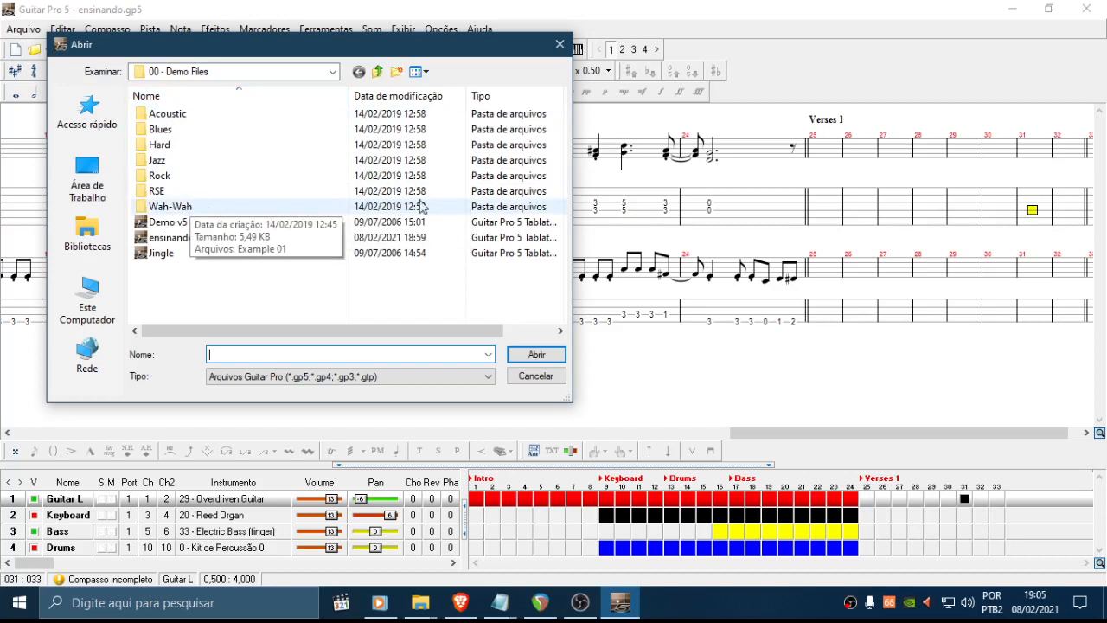
left_click_drag(572, 204, 742, 198)
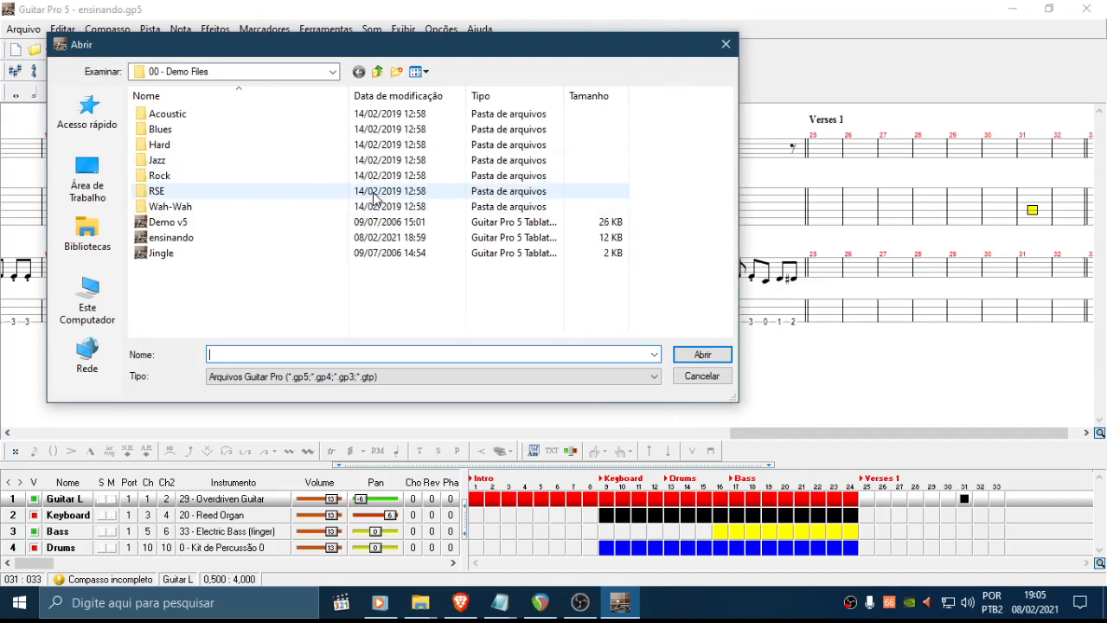
left_click(175, 227)
double_click(175, 227)
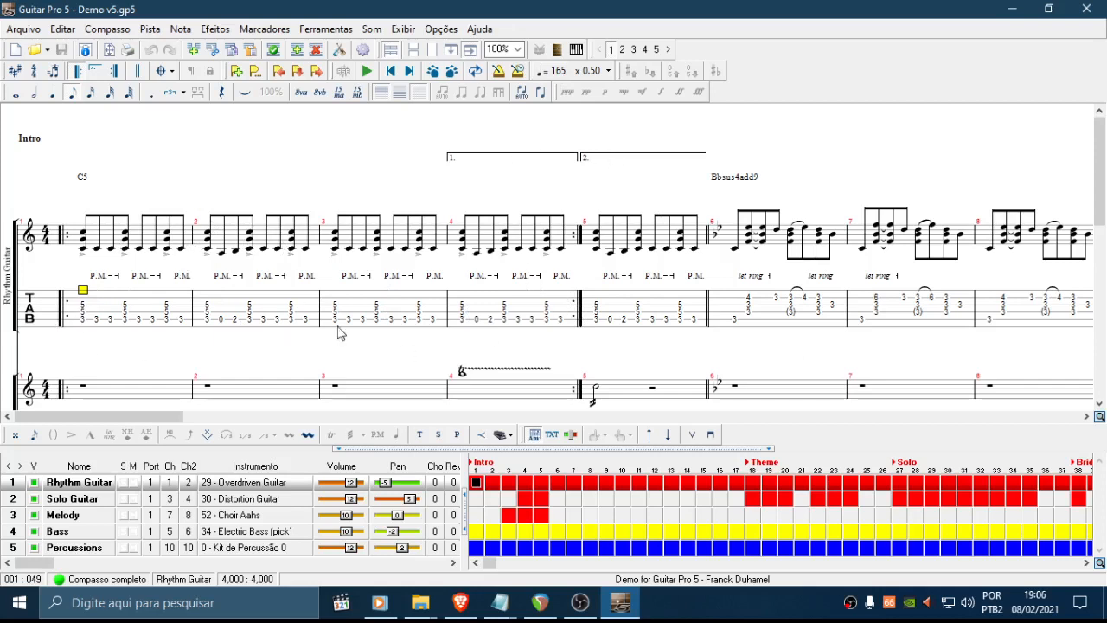
left_click(450, 51)
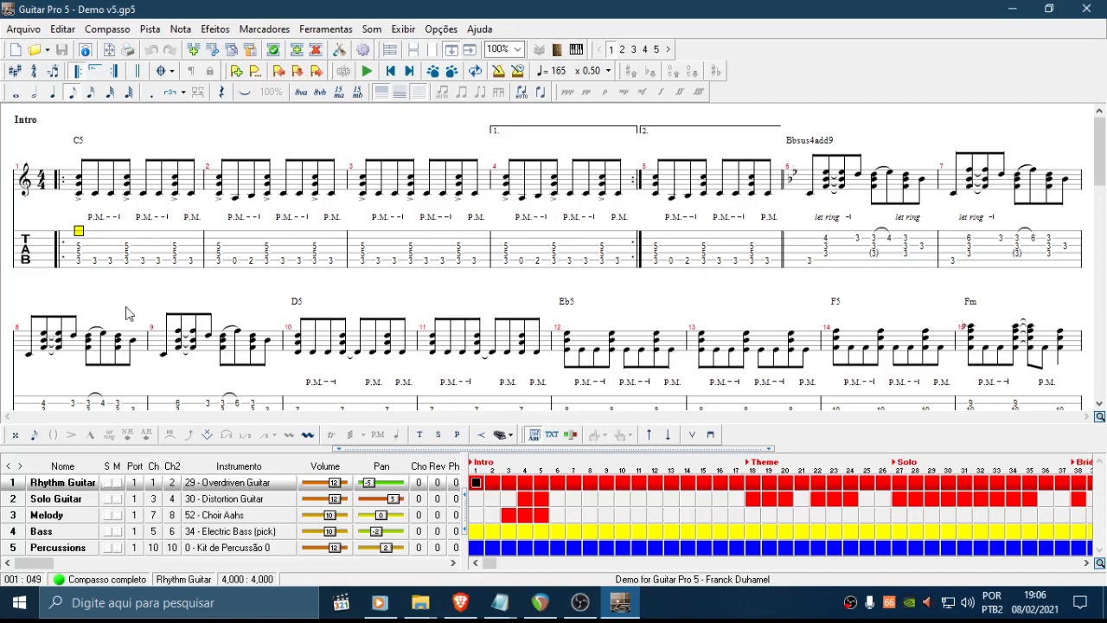
Examine the repeated section of the Rhythm Guitar intro, from the opening repeat sign in bar 1 to the closing one in bar 4
left_click(64, 243)
left_click_drag(61, 243, 625, 245)
left_click(626, 246)
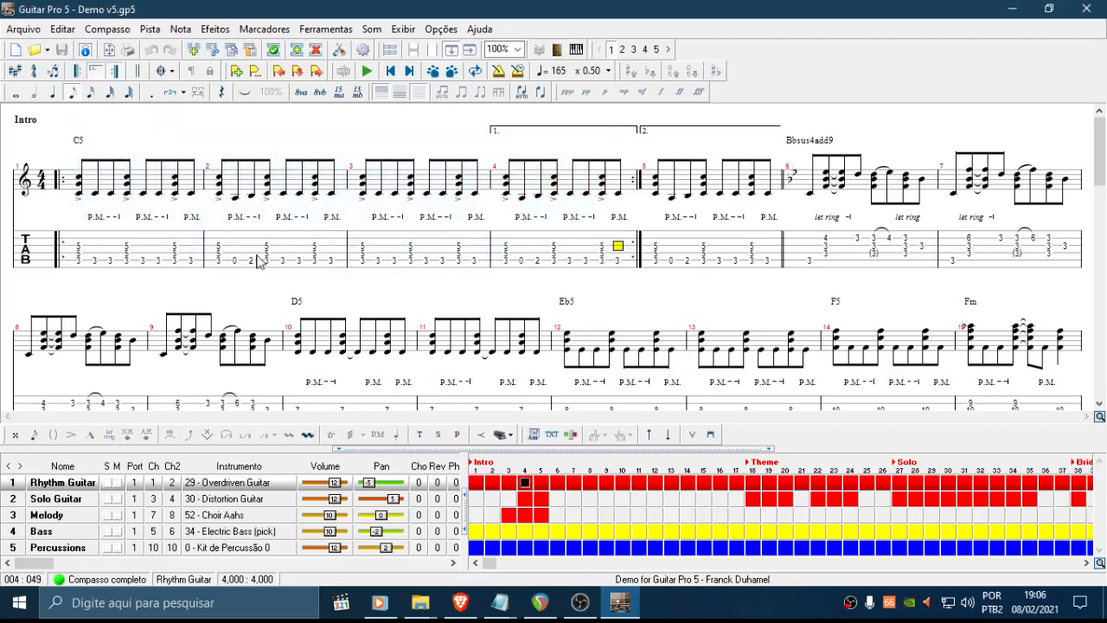
left_click_drag(75, 242, 75, 258)
left_click(201, 251)
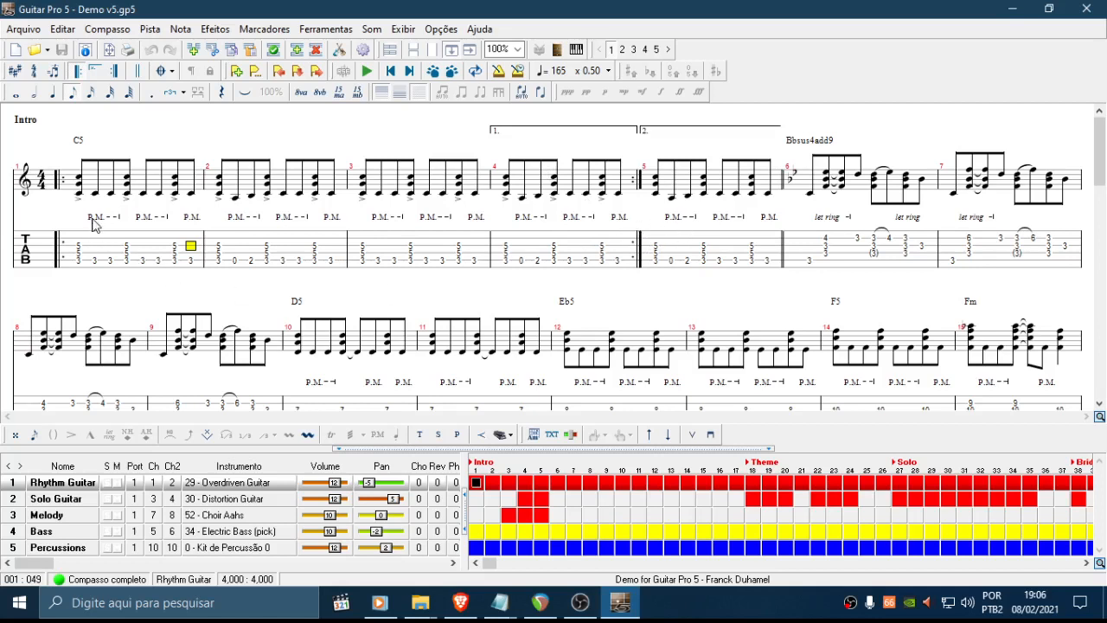
left_click_drag(85, 211, 154, 230)
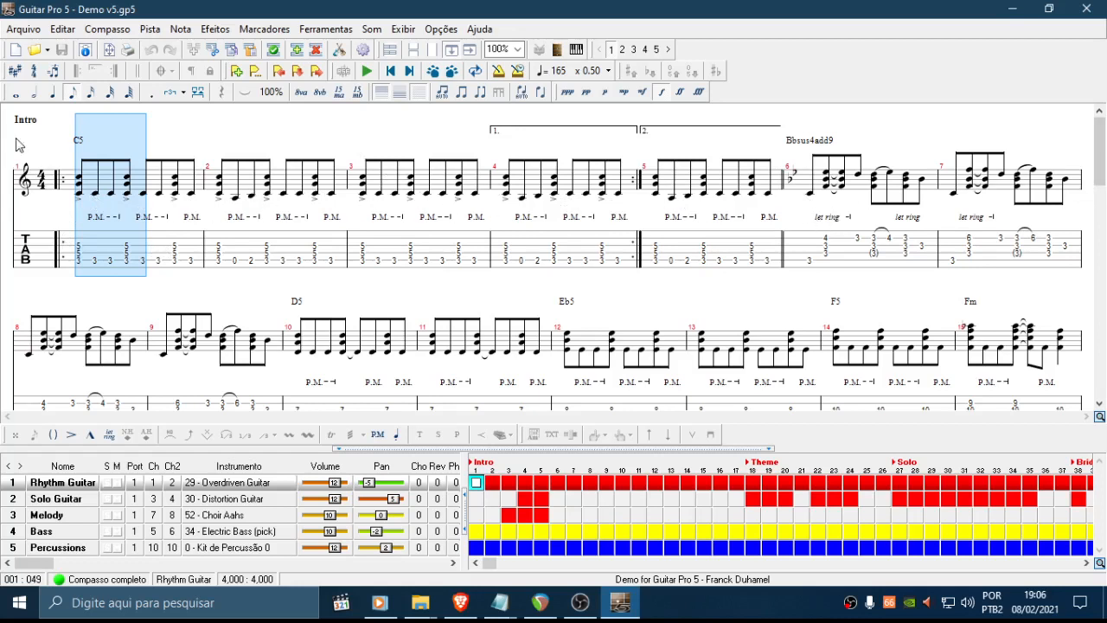
left_click(96, 229)
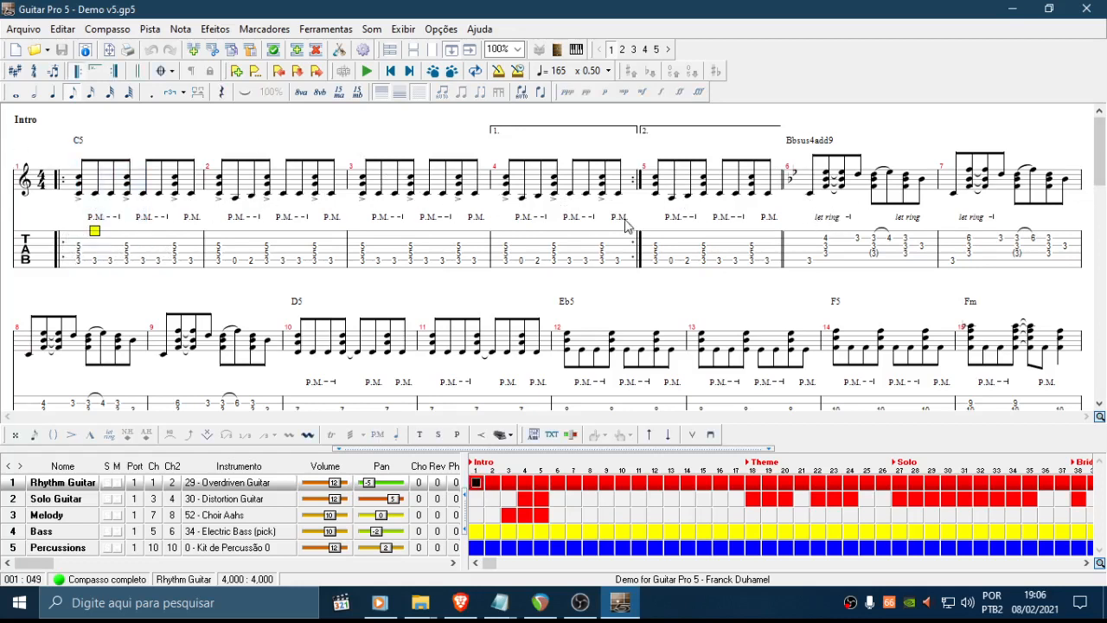
left_click(621, 246)
left_click(79, 262)
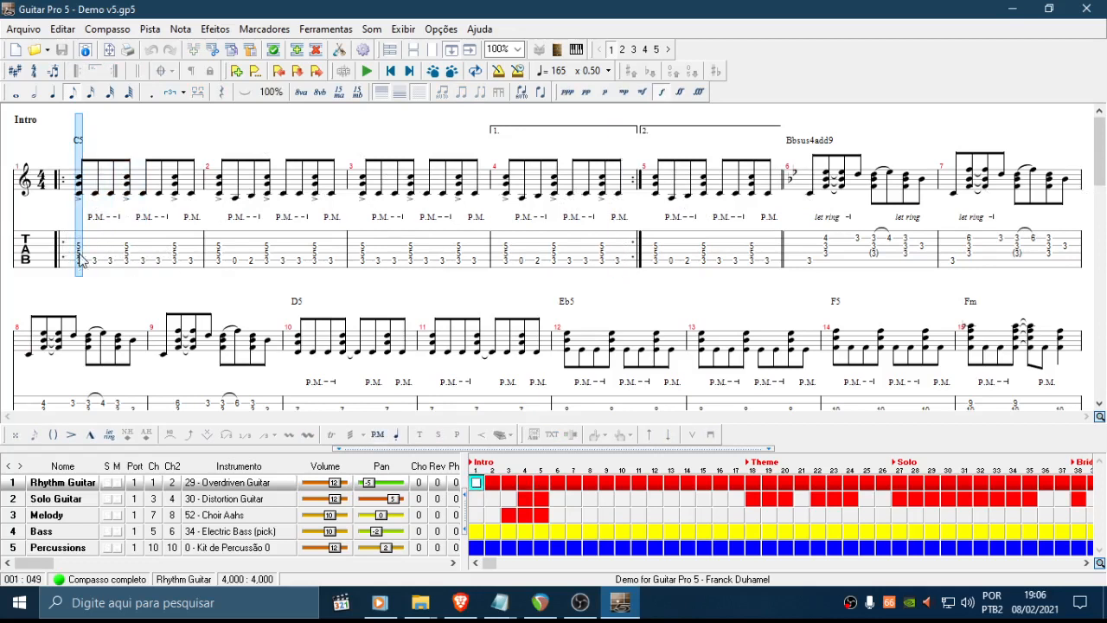
left_click(79, 262)
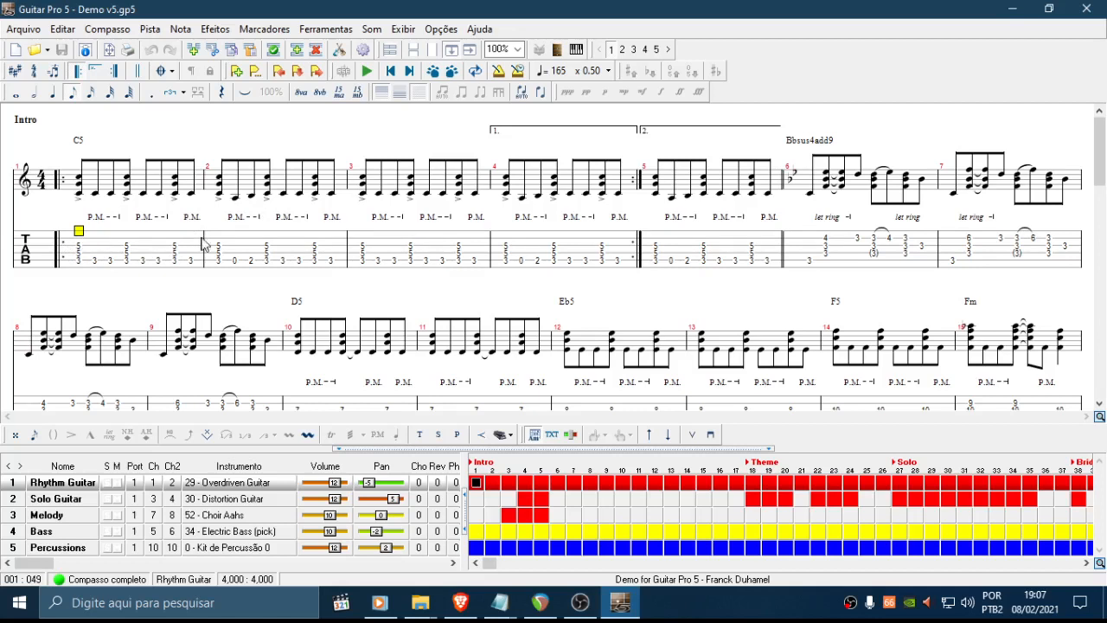
Examine how the repeat leads from the first ending in bar 4 back to bar 1 and on to the second ending in bar 5
left_click_drag(619, 255, 553, 255)
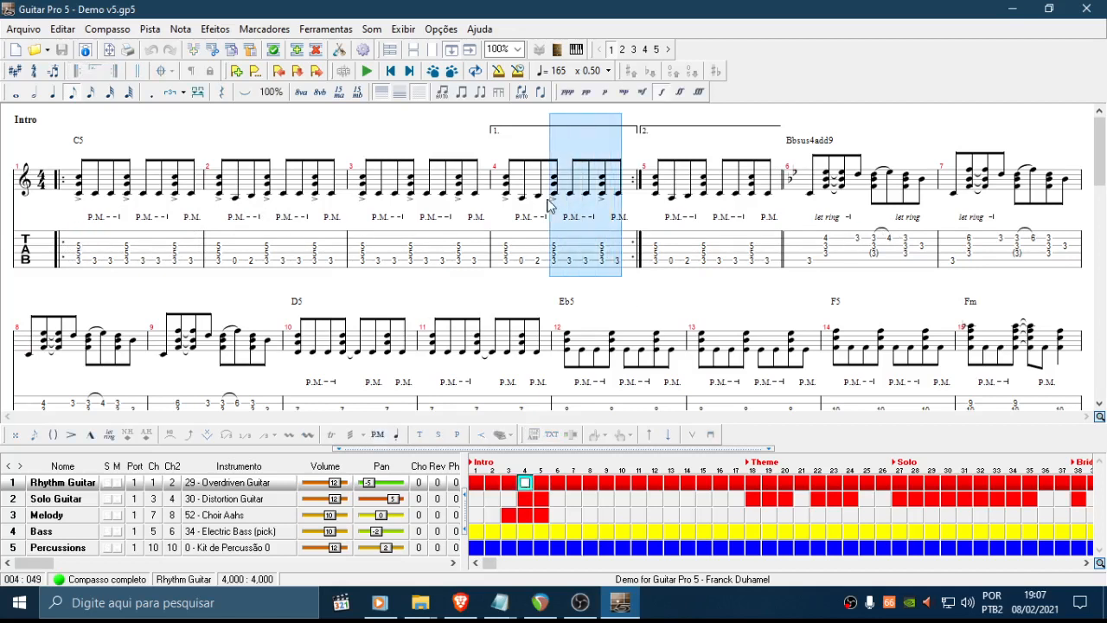
left_click(78, 238)
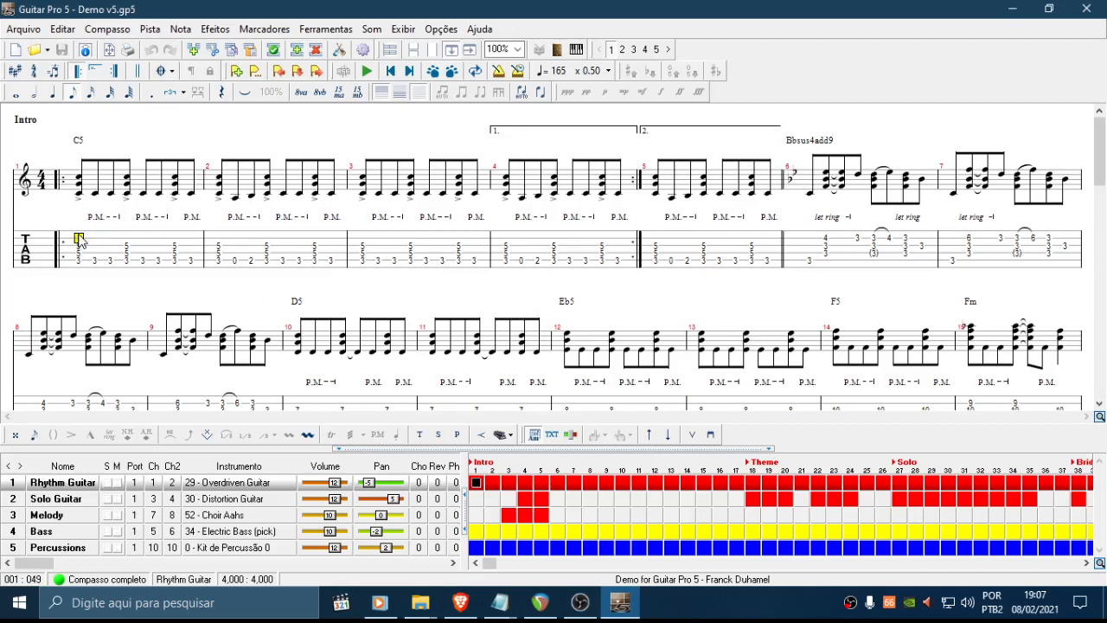
left_click_drag(79, 236, 468, 239)
left_click(640, 257)
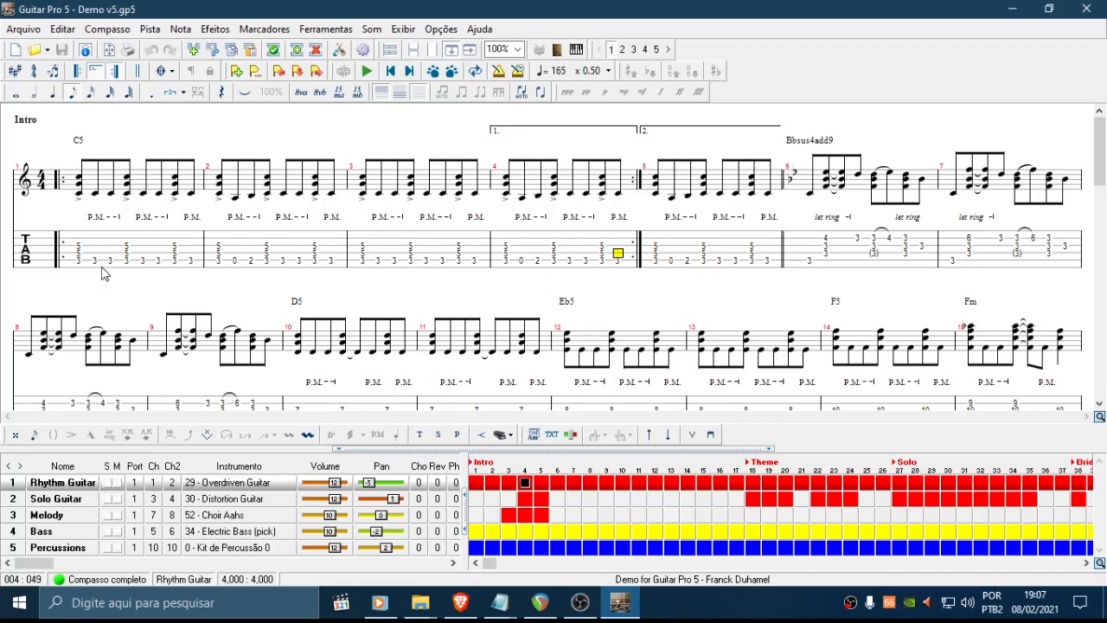
left_click_drag(507, 249, 621, 245)
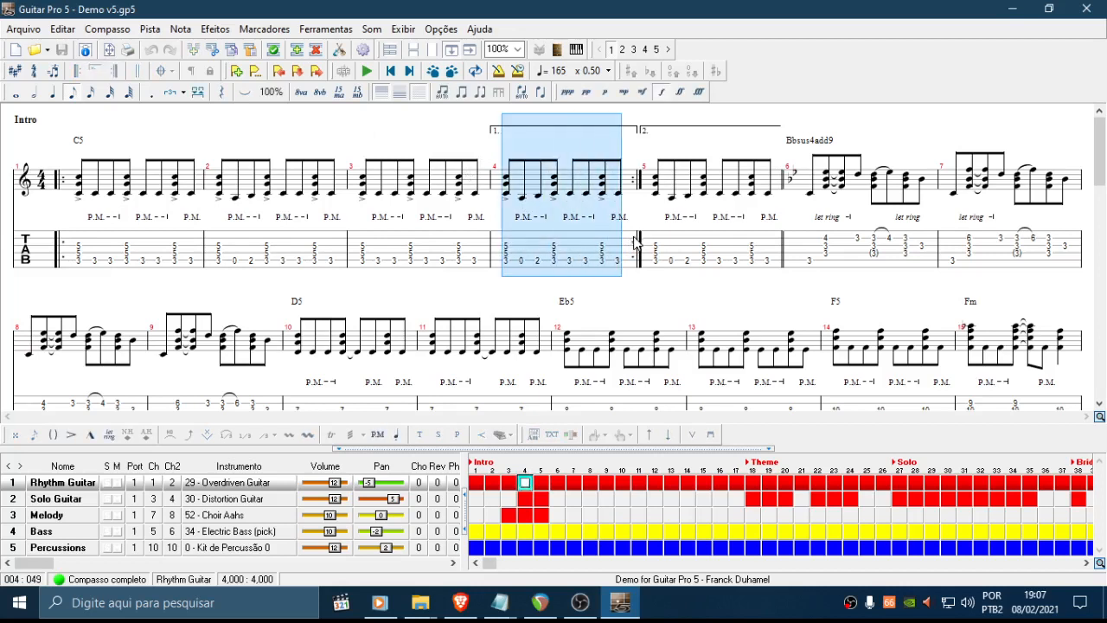
left_click_drag(507, 255, 634, 245)
left_click(498, 245)
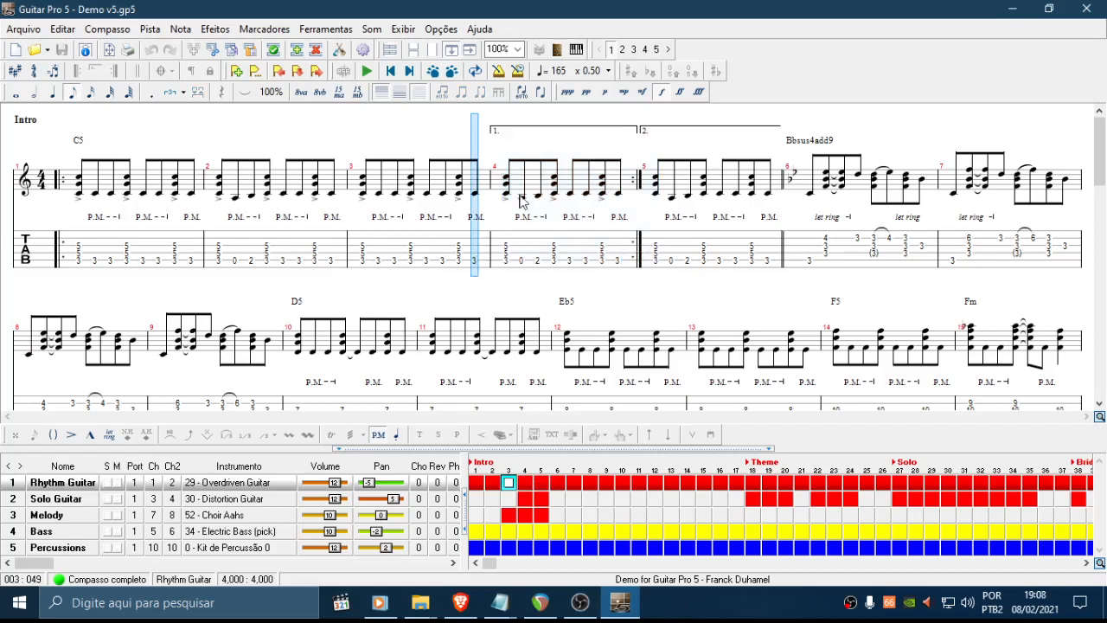
left_click_drag(652, 141, 778, 142)
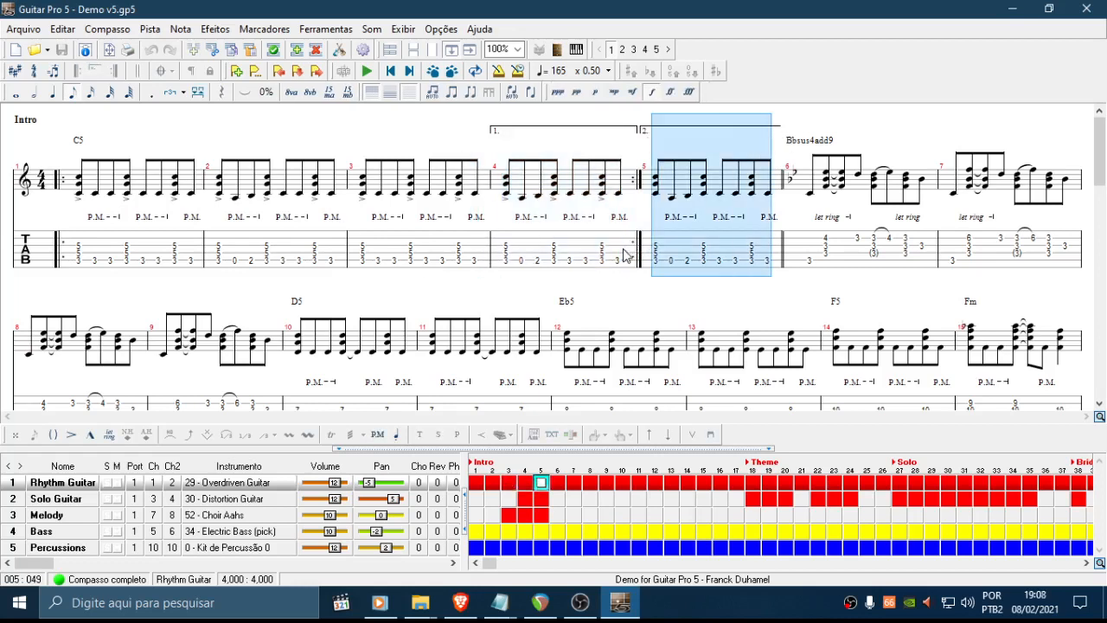
Play the intro from bar 1 through the repeat and both endings, stopping in bar 6
left_click(78, 247)
key("space")
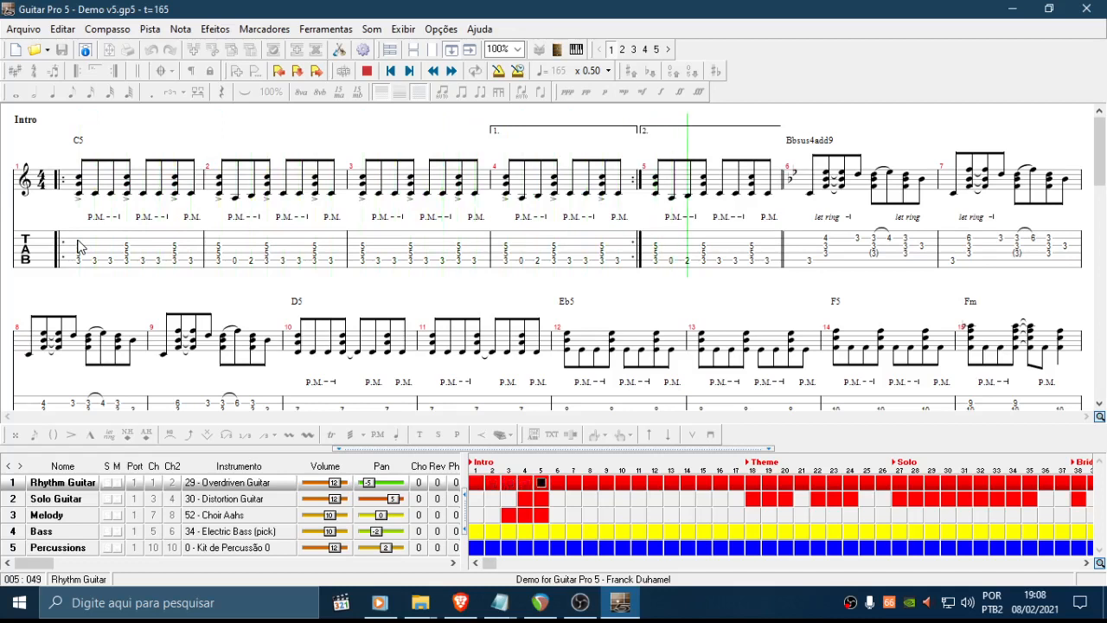
key("space")
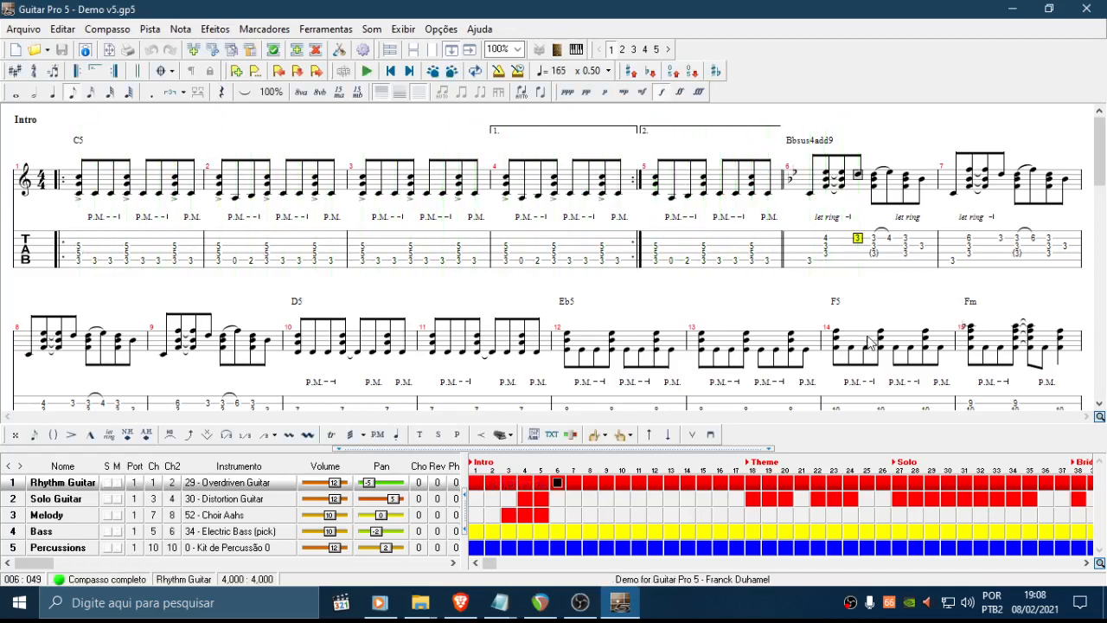
Compare the first-ending bar 4 with bars 1 to 3 and trace which bars belong to the first pass of the repeat
left_click_drag(88, 224, 54, 238)
left_click(53, 240)
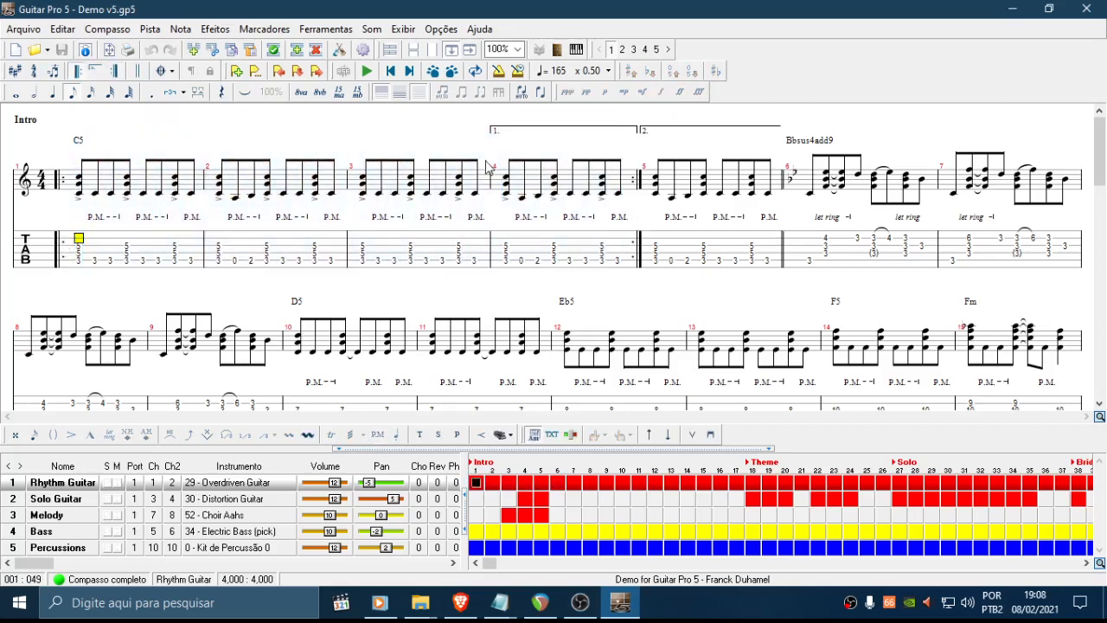
left_click(493, 133)
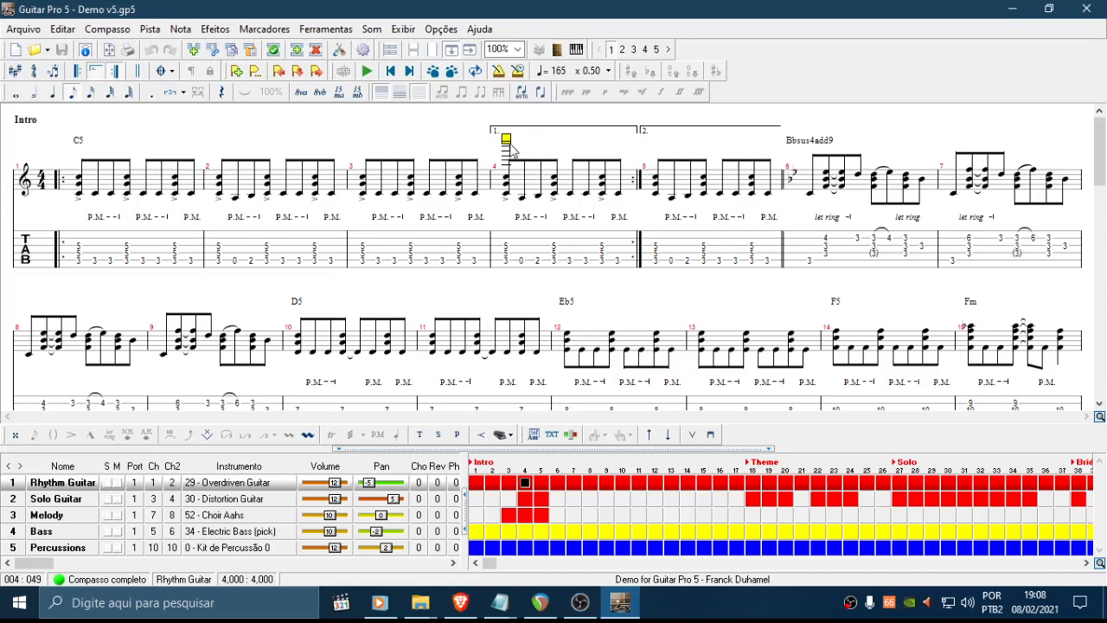
left_click_drag(500, 260, 628, 258)
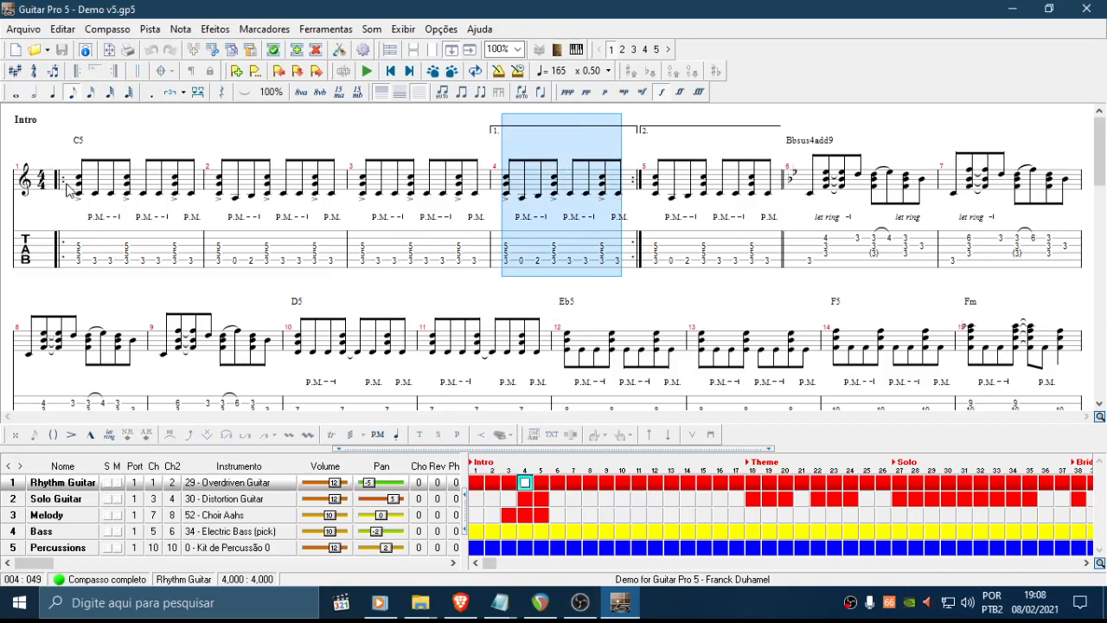
left_click_drag(72, 223, 636, 238)
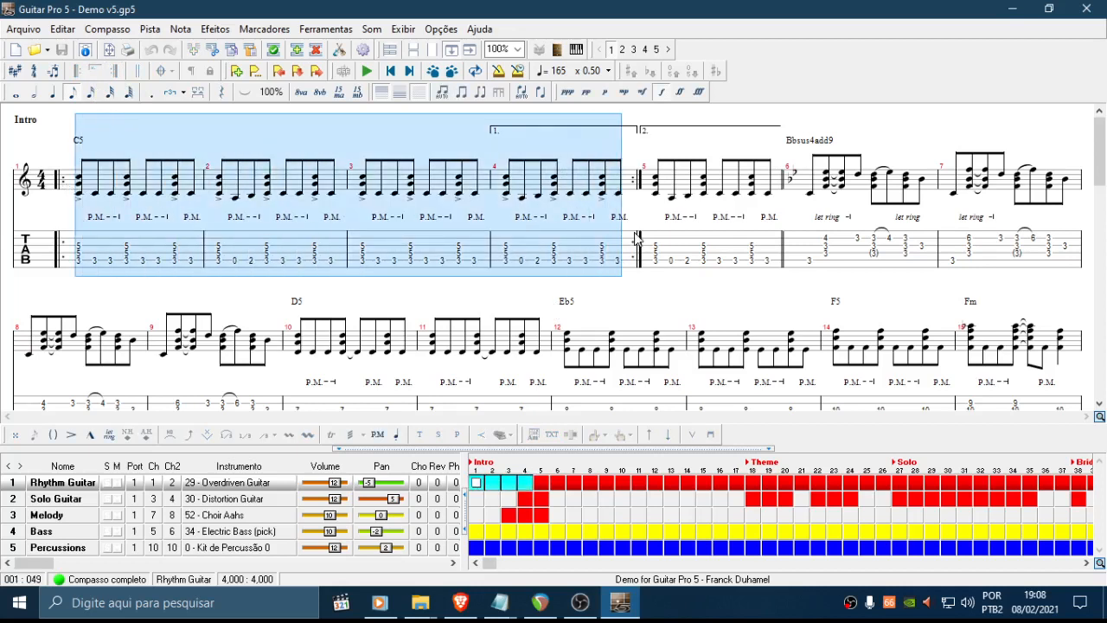
left_click(412, 240)
left_click_drag(91, 237, 479, 230)
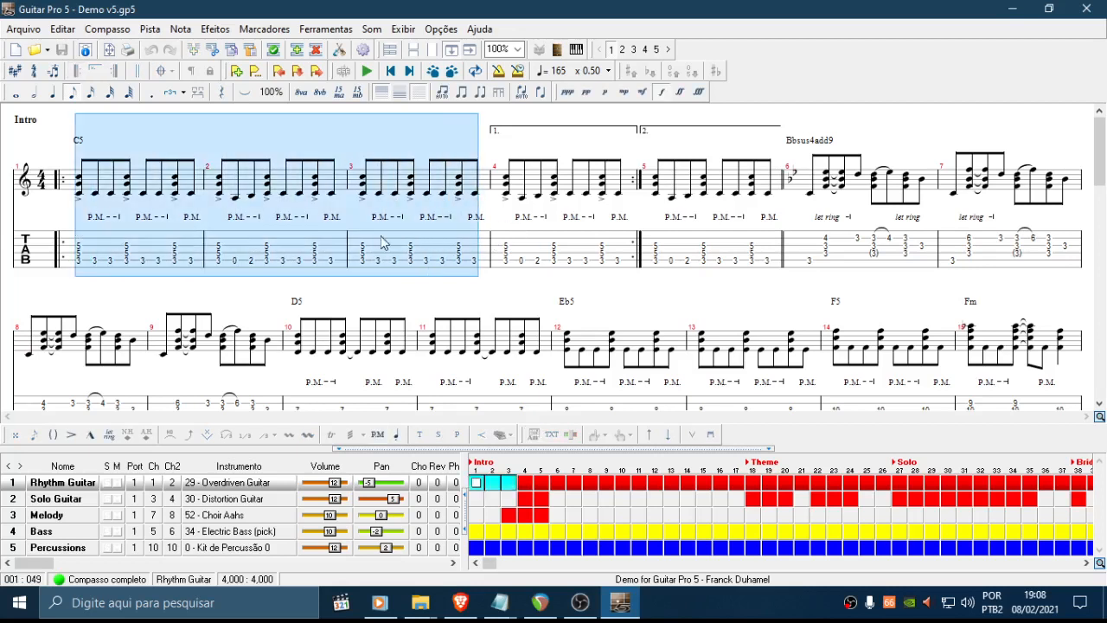
left_click(165, 218)
scroll(432, 238, "down", 1)
scroll(433, 237, "up", 1)
left_click_drag(94, 231, 637, 212)
left_click(71, 211)
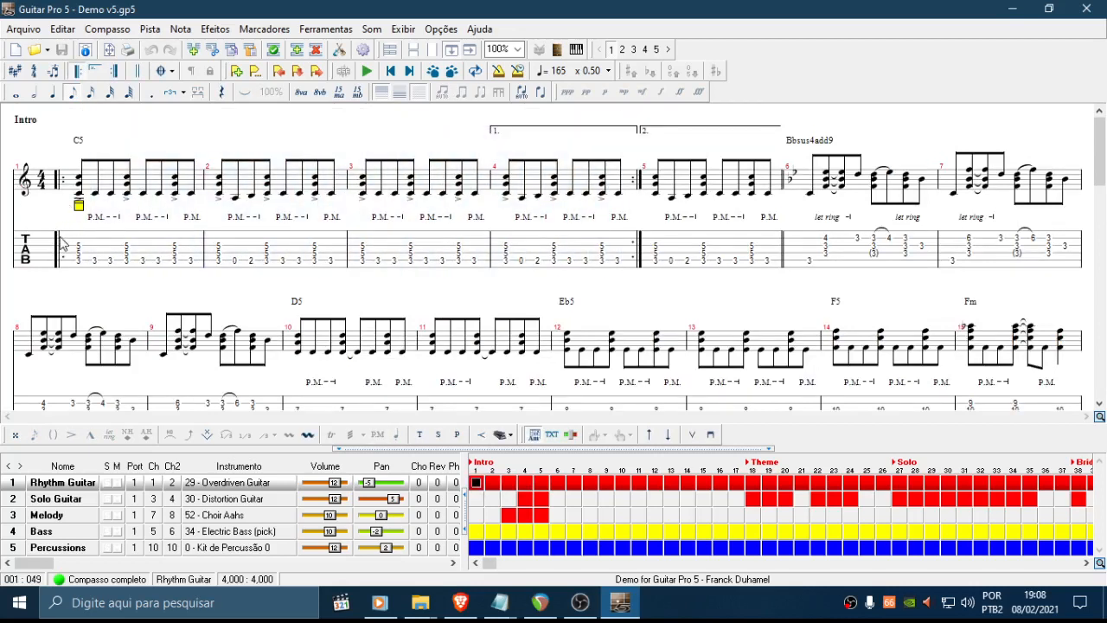
Look through the Rhythm Guitar score as far as the Solo section and return to the repeated bars of the Intro
left_click_drag(76, 246, 308, 259)
scroll(628, 264, "down", 3)
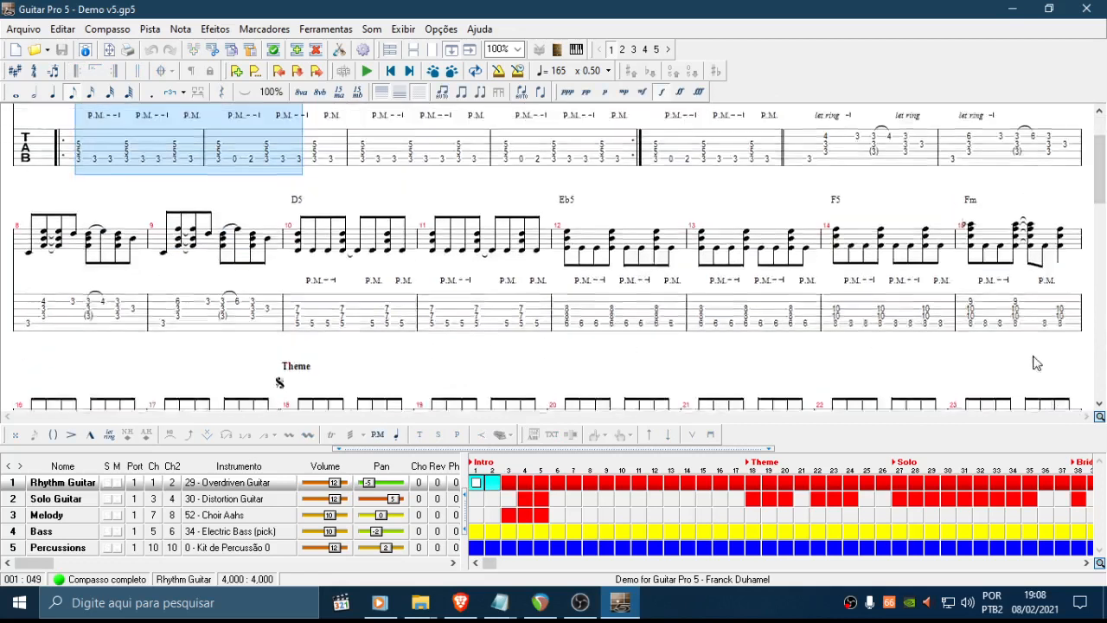
scroll(1033, 361, "up", 3)
left_click_drag(1101, 195, 1101, 296)
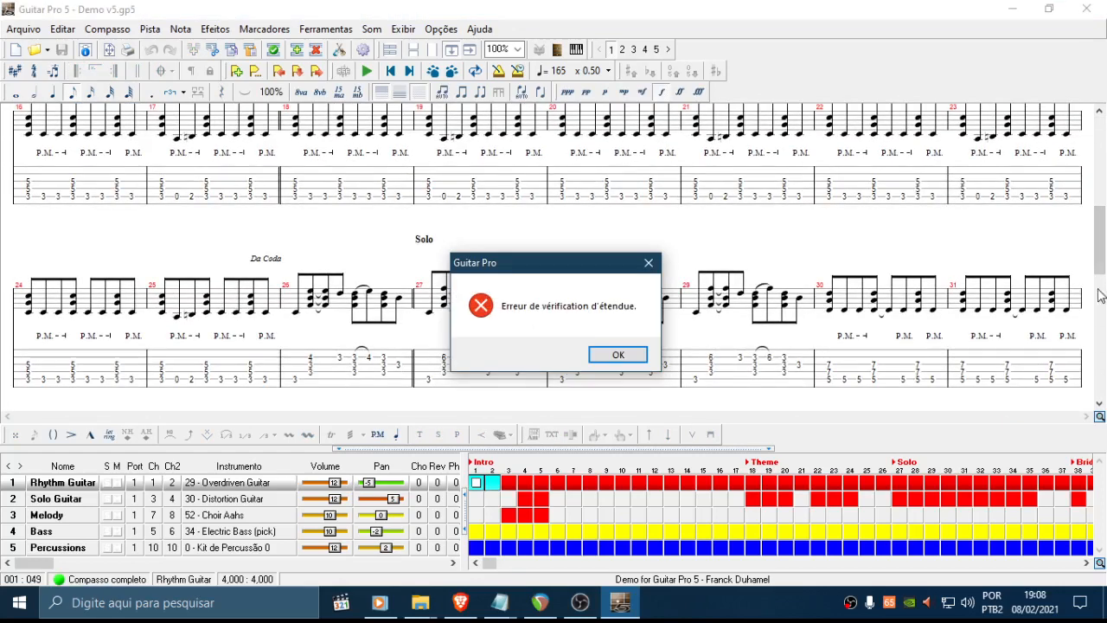
left_click(620, 355)
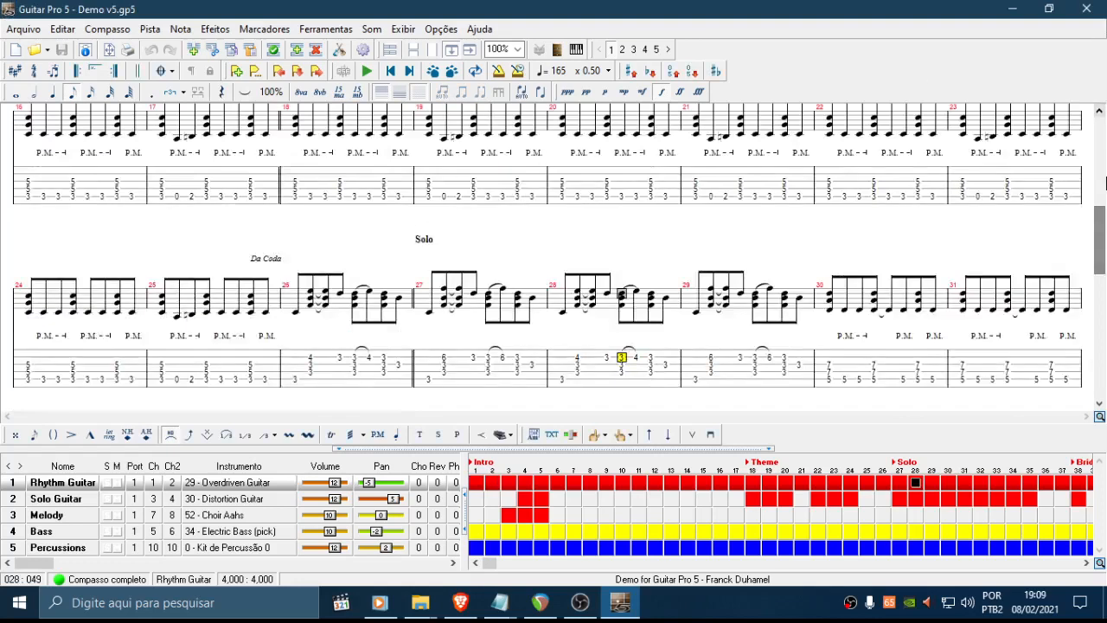
left_click_drag(1101, 240, 1100, 147)
scroll(510, 191, "down", 2)
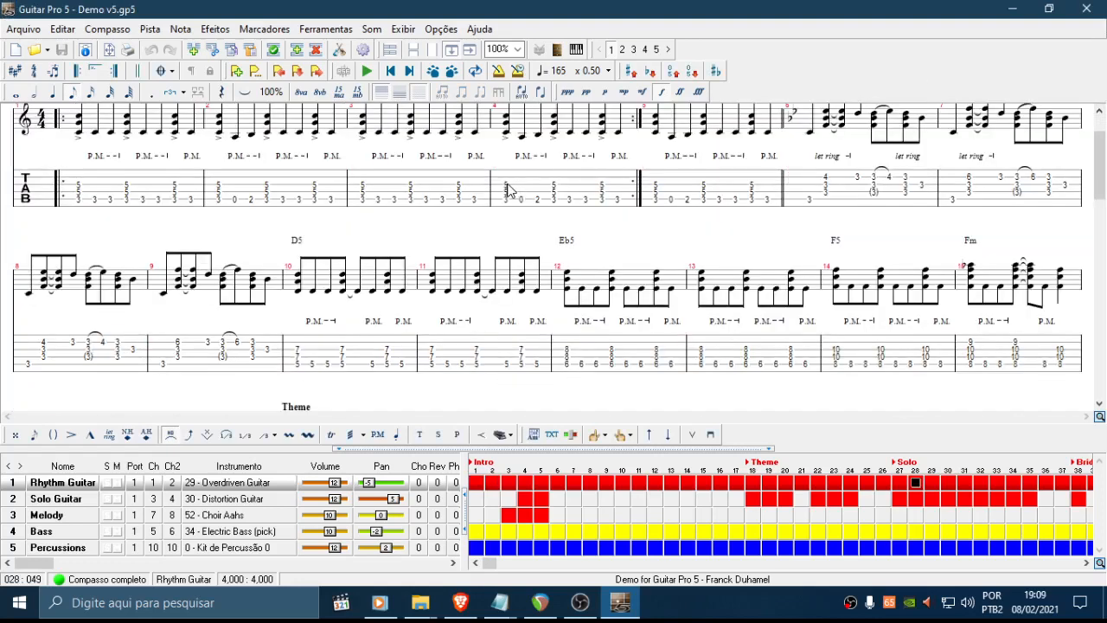
scroll(510, 191, "up", 2)
scroll(509, 192, "down", 2)
scroll(504, 192, "up", 2)
scroll(500, 197, "down", 2)
scroll(484, 188, "up", 2)
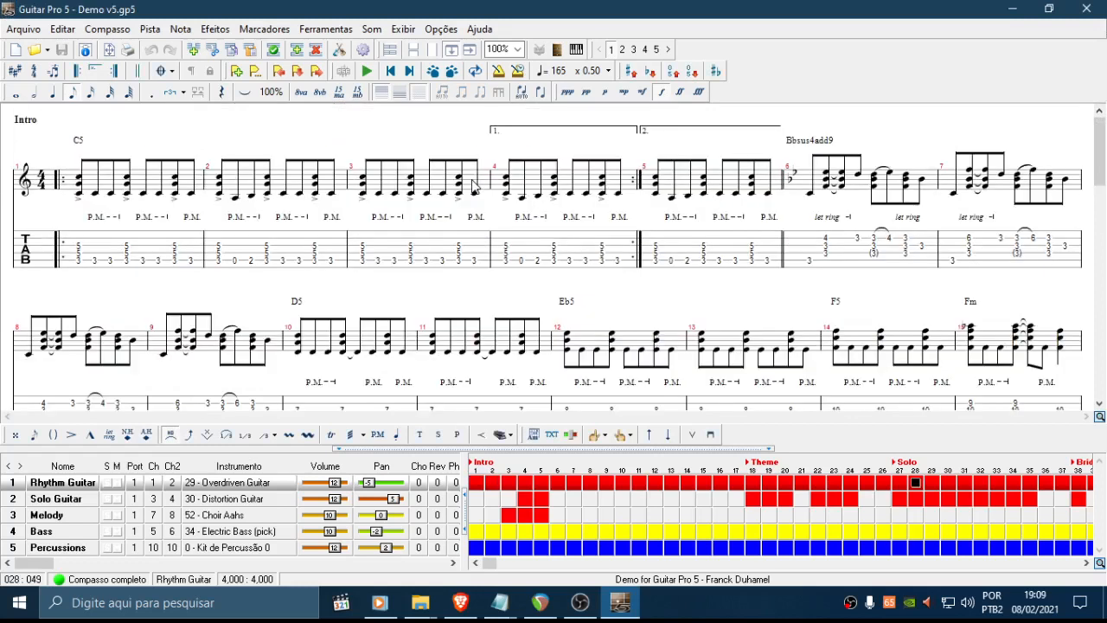
left_click(76, 233)
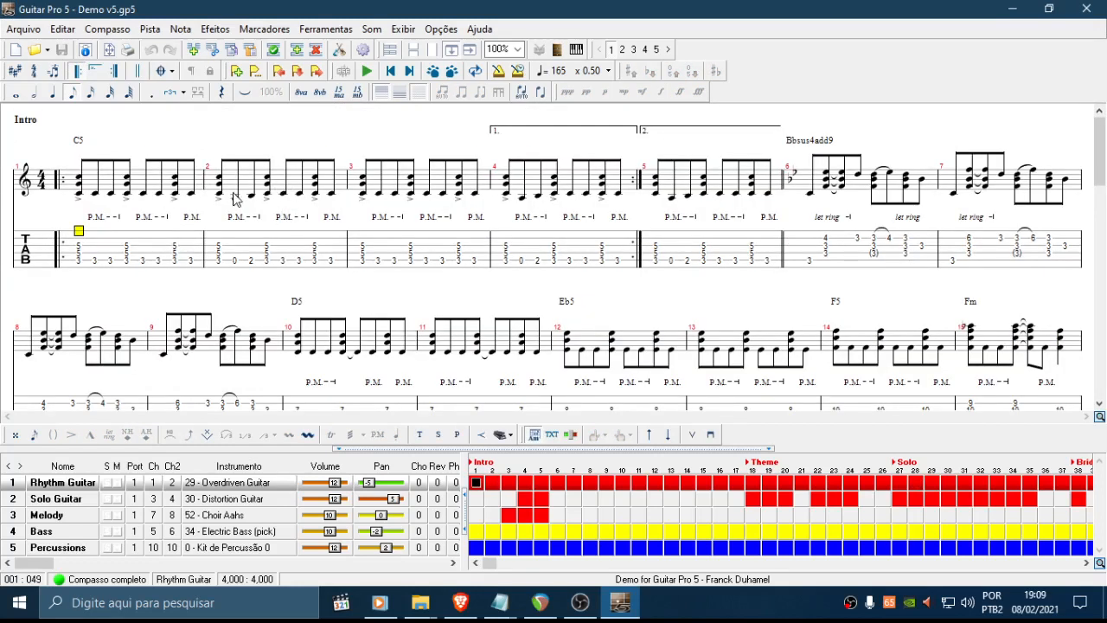
left_click(574, 206)
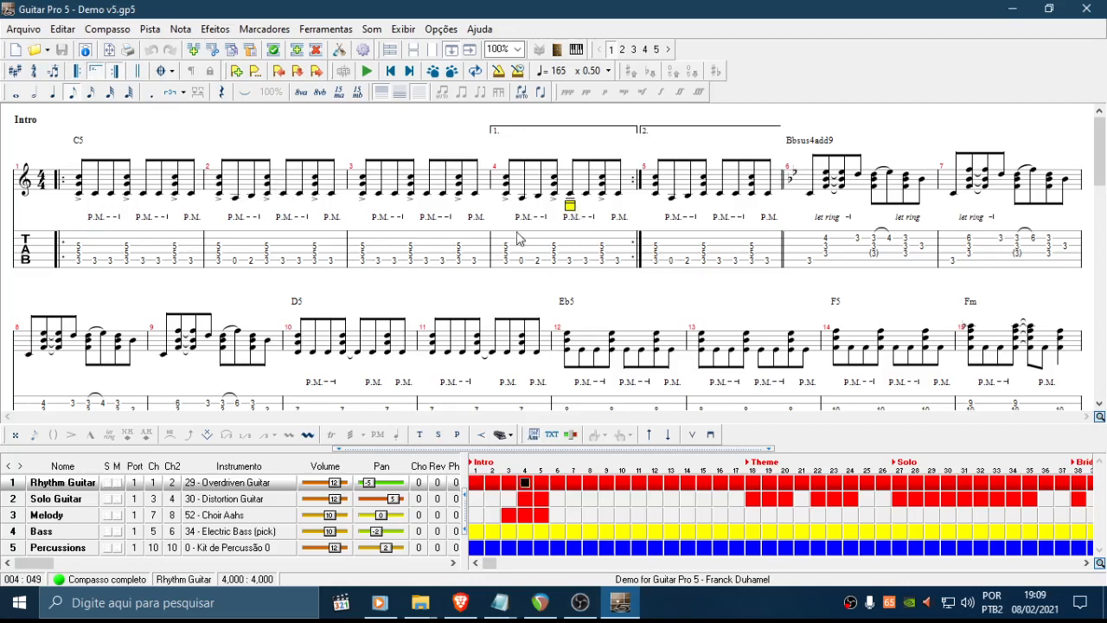
Insert one empty bar between the first-ending bar 4 and the second-ending bar
left_click(656, 249)
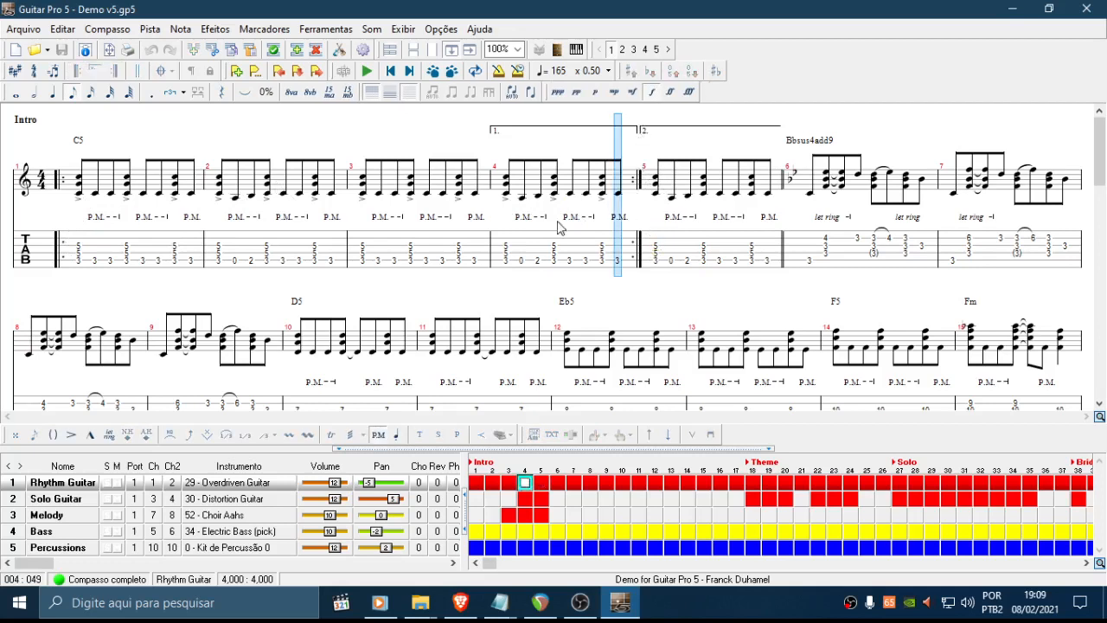
left_click_drag(66, 243, 258, 208)
left_click(633, 129)
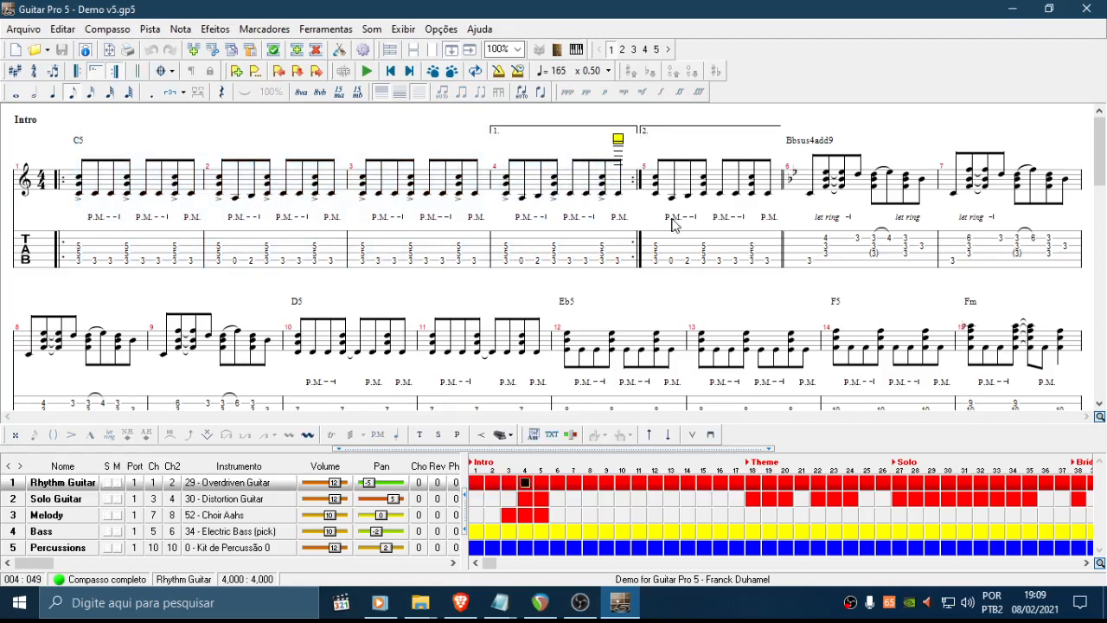
left_click(654, 255)
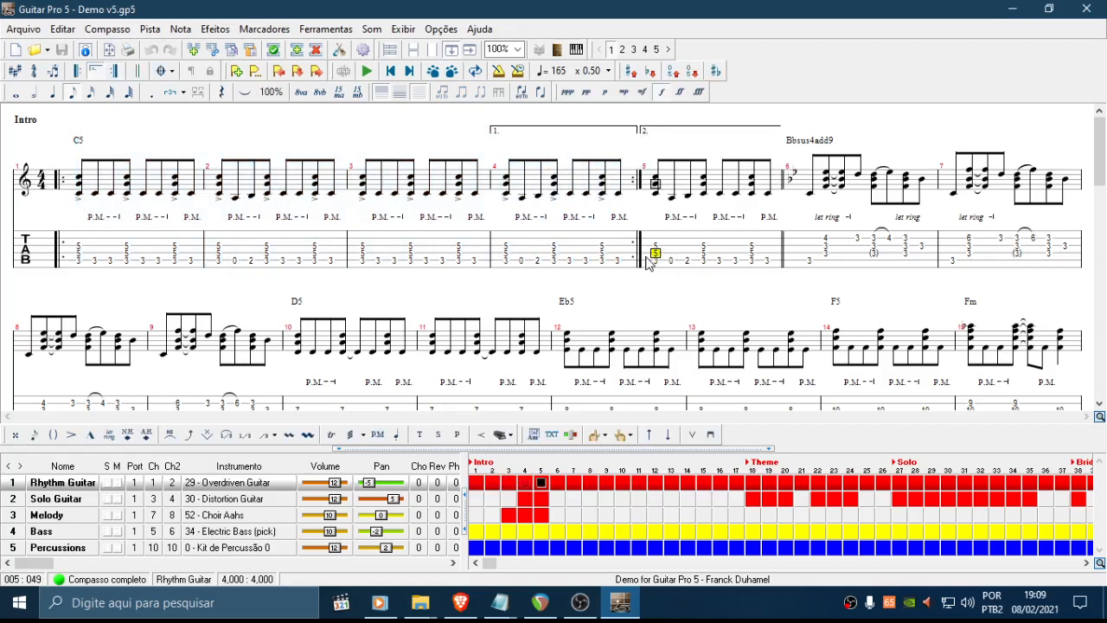
key("ctrl+Insert")
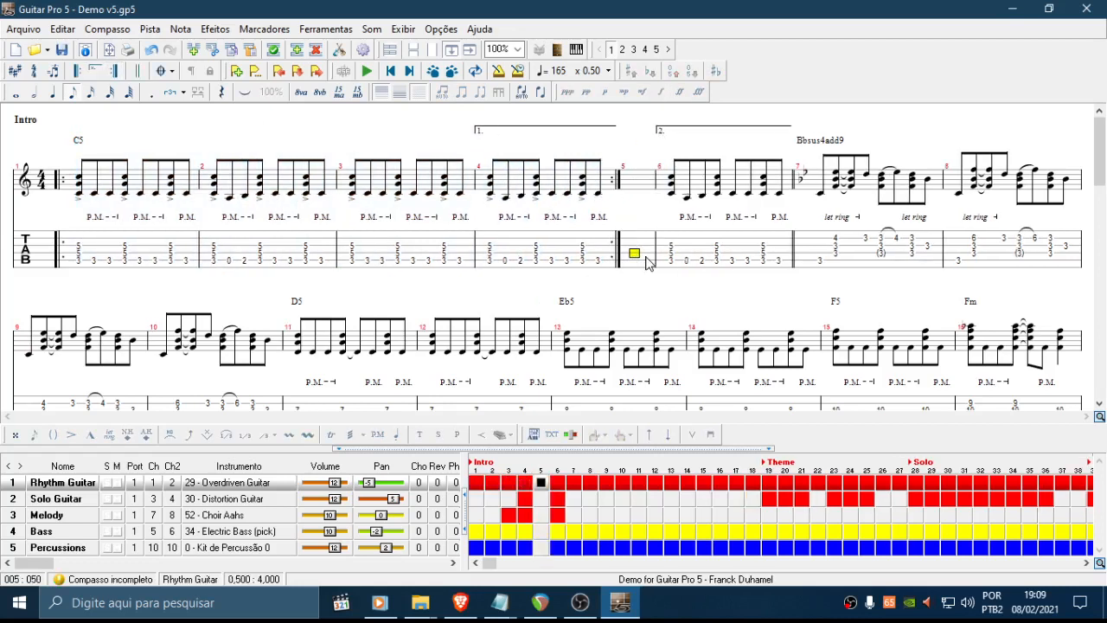
left_click(635, 246)
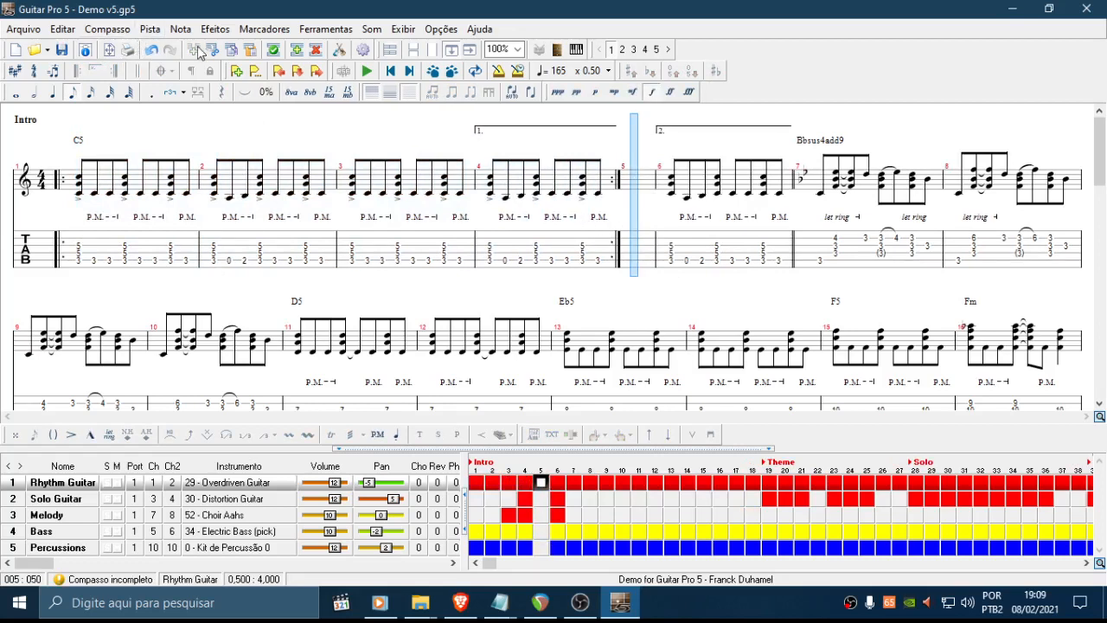
left_click(636, 253)
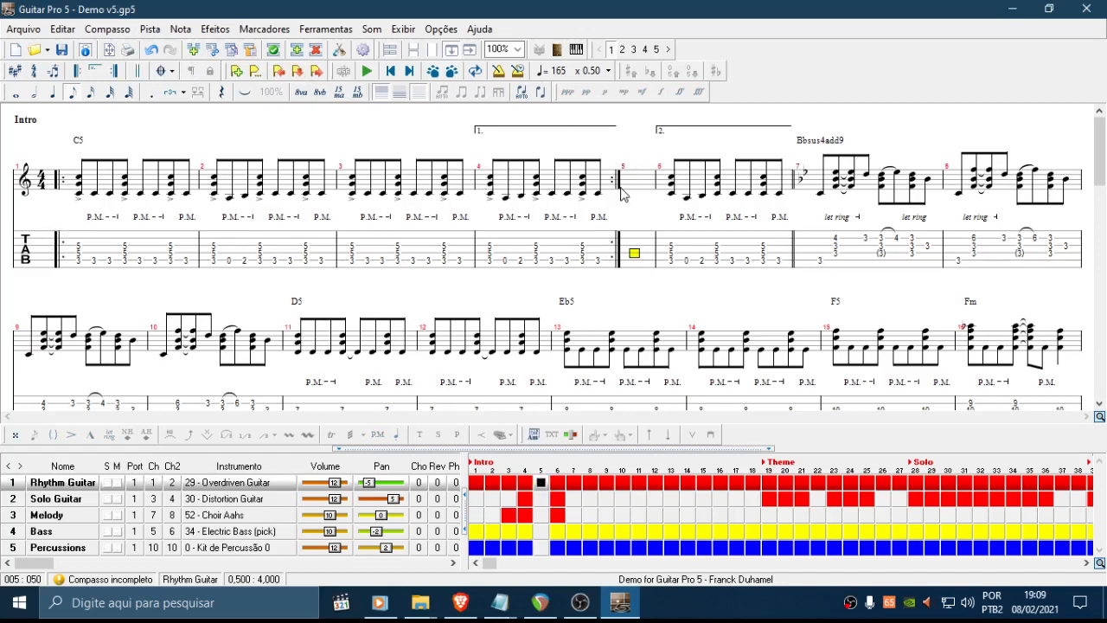
Trace how bars 1 to 3 are replayed between the first ending in bar 4 and the second ending in bar 6
left_click_drag(74, 256, 606, 242)
left_click_drag(76, 256, 467, 238)
left_click(94, 253)
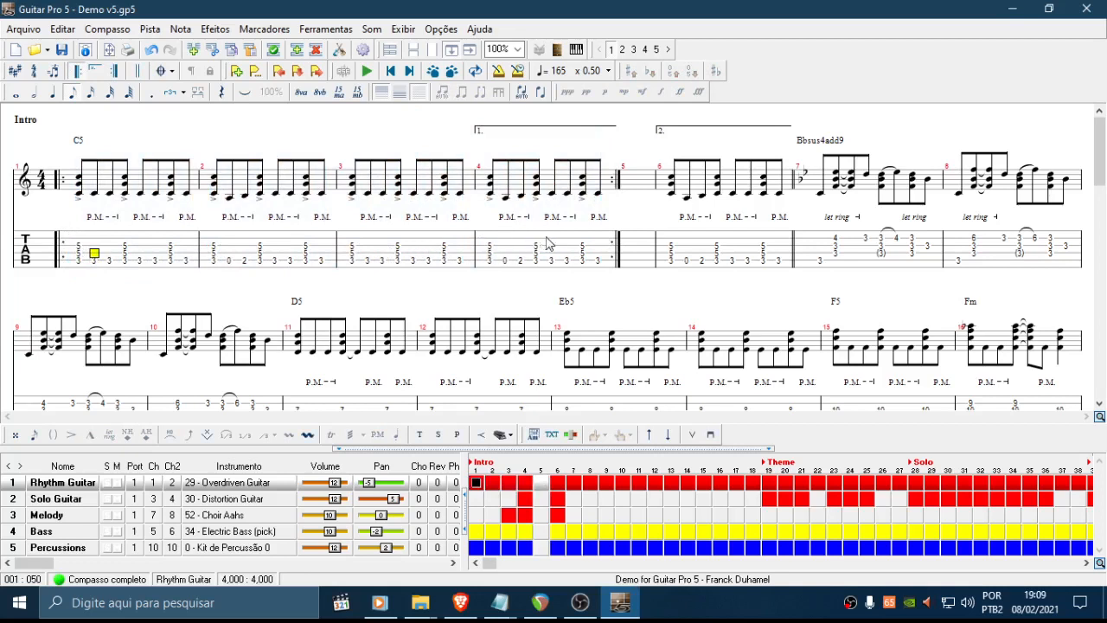
left_click(81, 247)
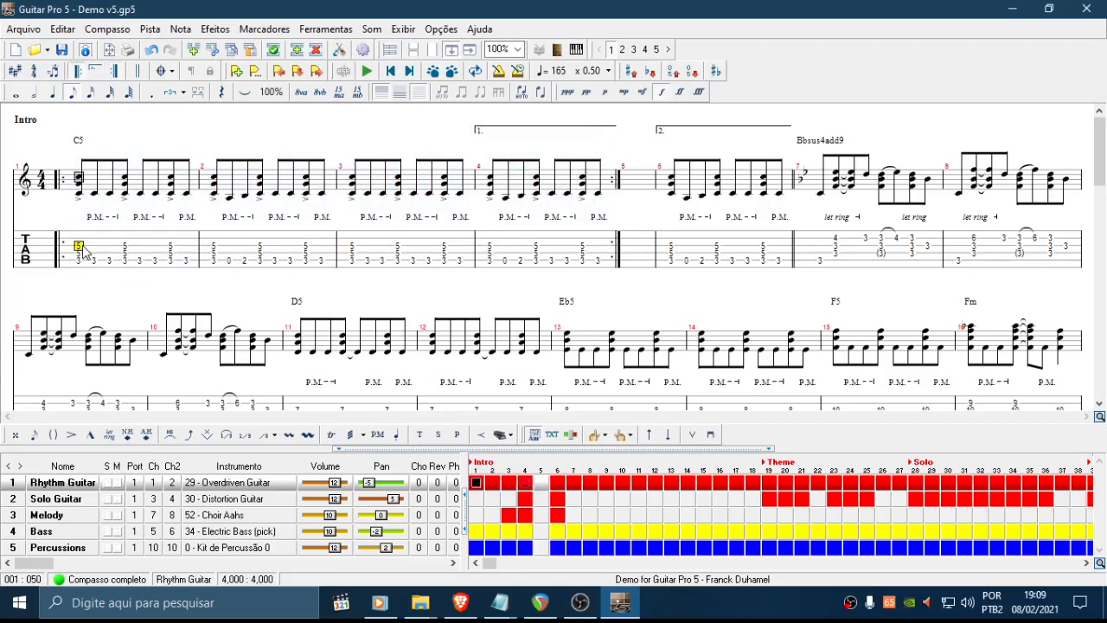
left_click(97, 241)
left_click(233, 239)
left_click(373, 247)
left_click(458, 256)
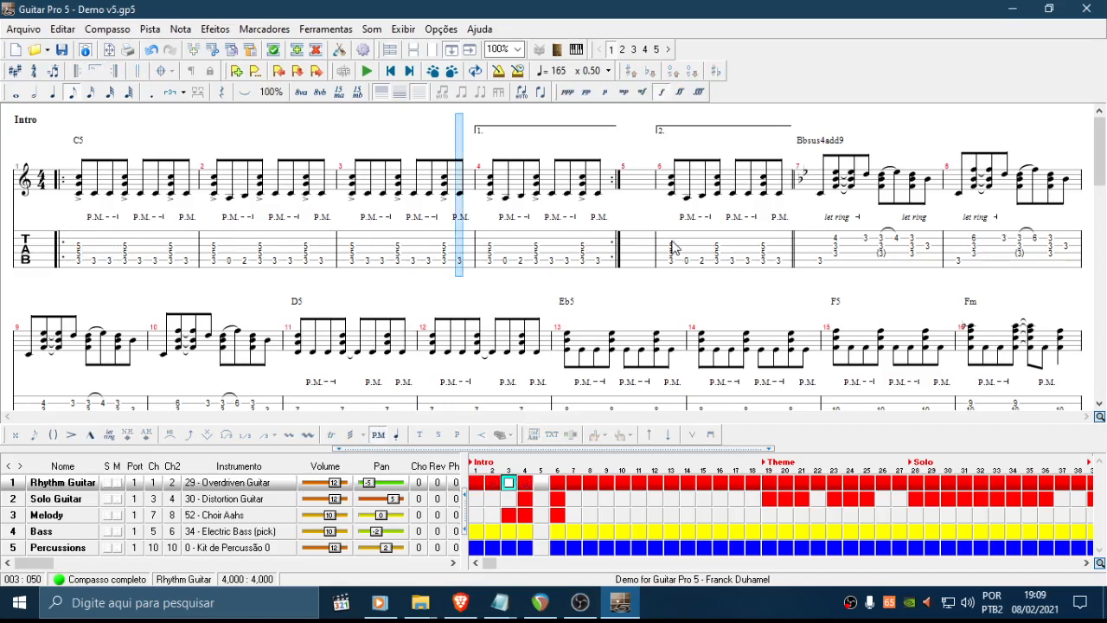
left_click(673, 239)
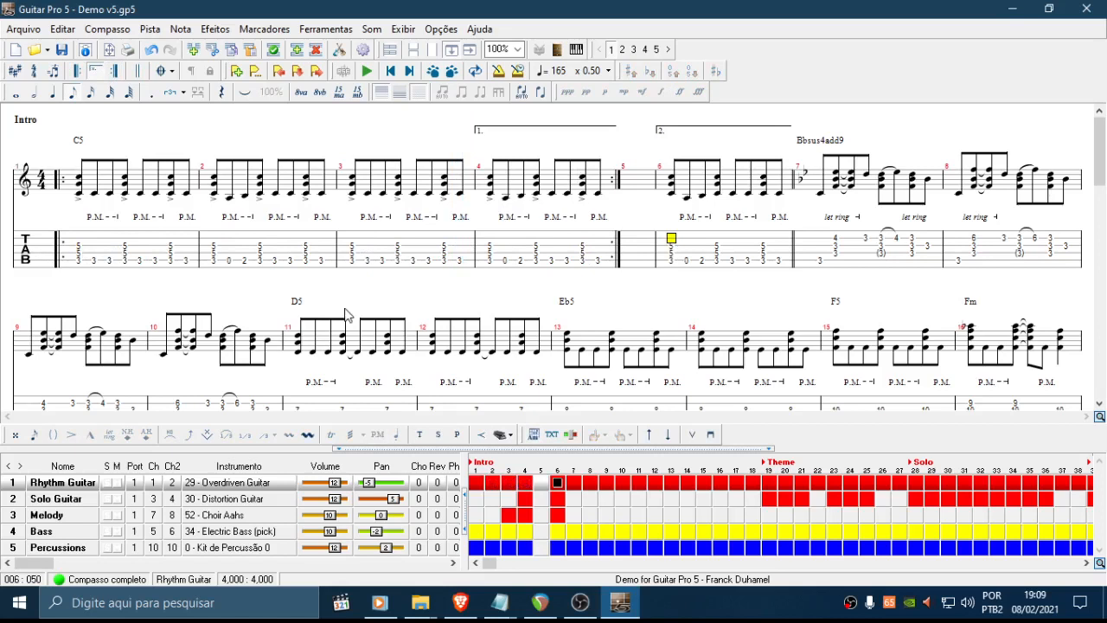
Insert two more empty bars at bar 5, leaving bars 5 to 7 free before the second ending
left_click(638, 242)
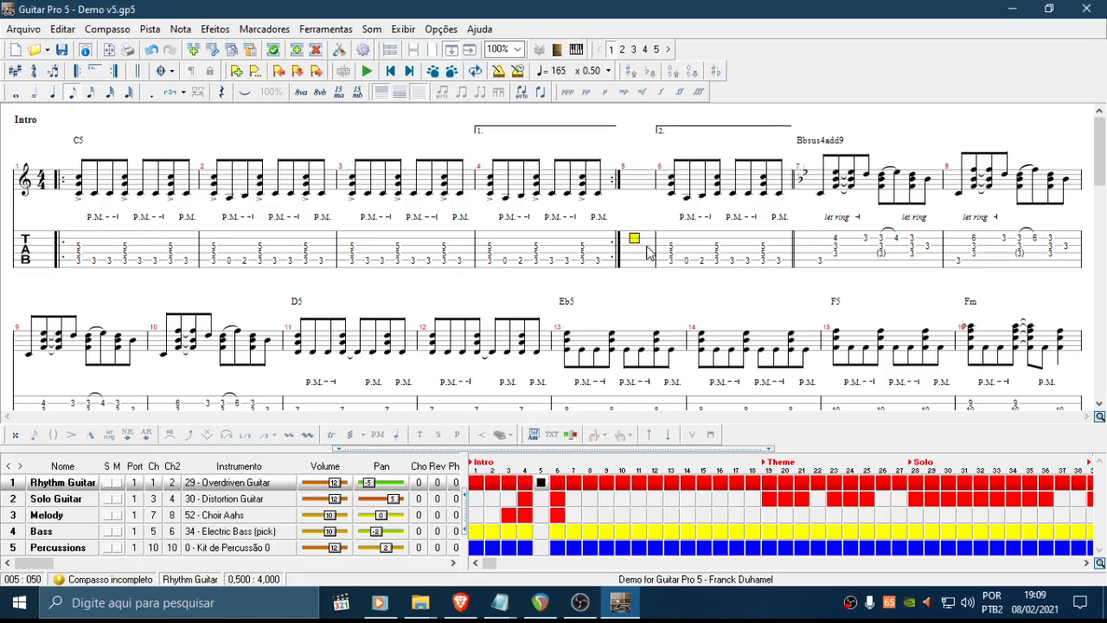
key("Insert")
key("Insert")
left_click_drag(121, 230, 497, 238)
left_click_drag(616, 234, 657, 234)
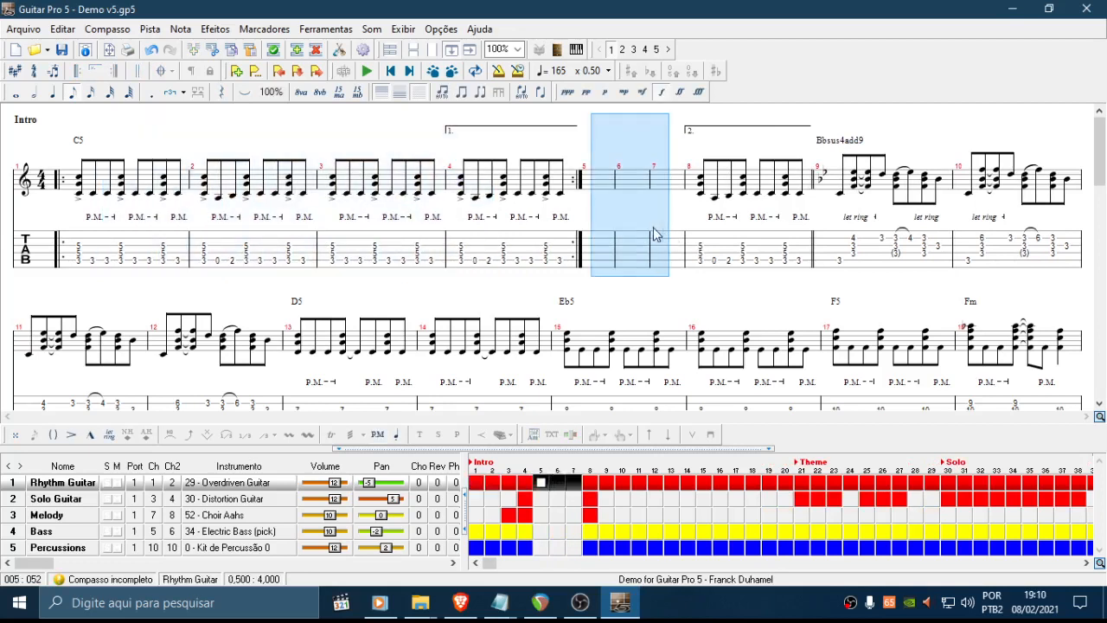
Copy bars 1 to 3 of all tracks
left_click(75, 243)
left_click_drag(75, 243, 434, 244)
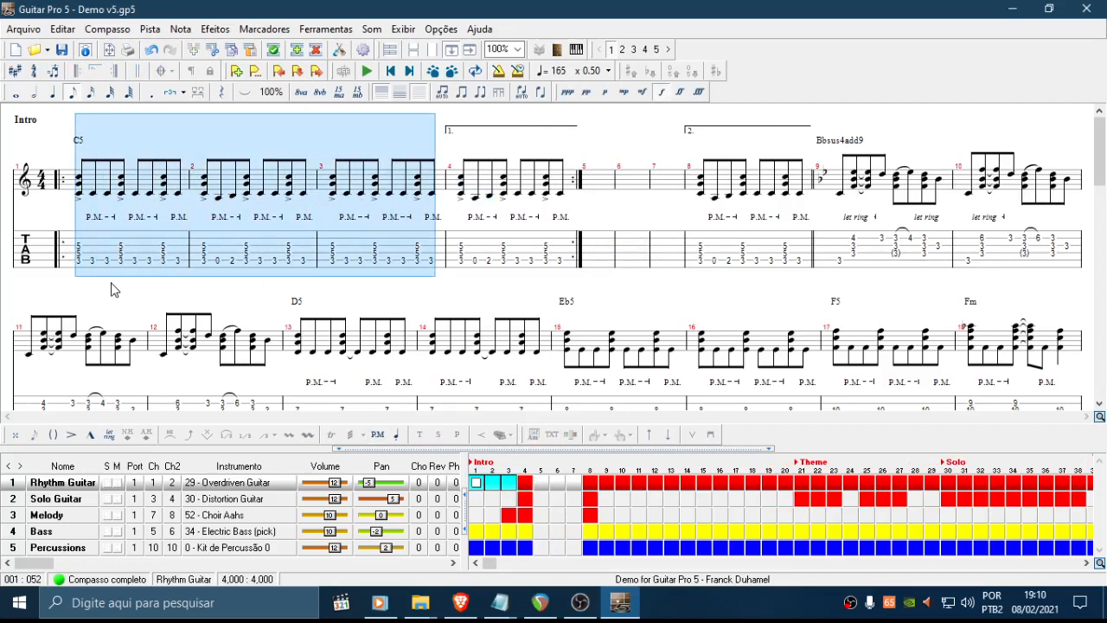
key("ctrl+c")
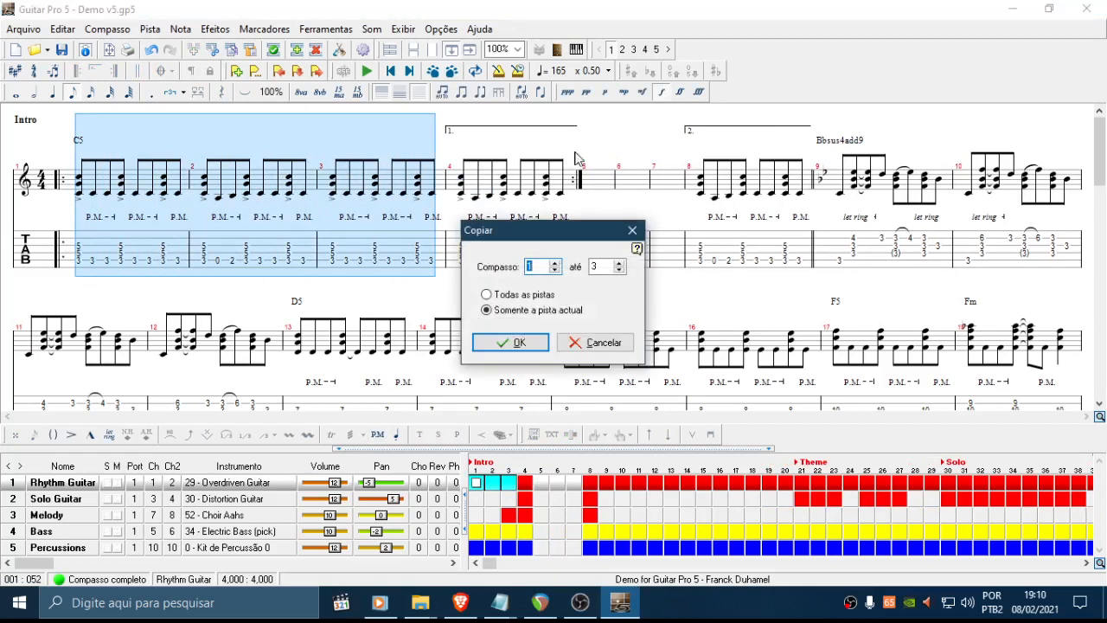
left_click(533, 295)
left_click(517, 343)
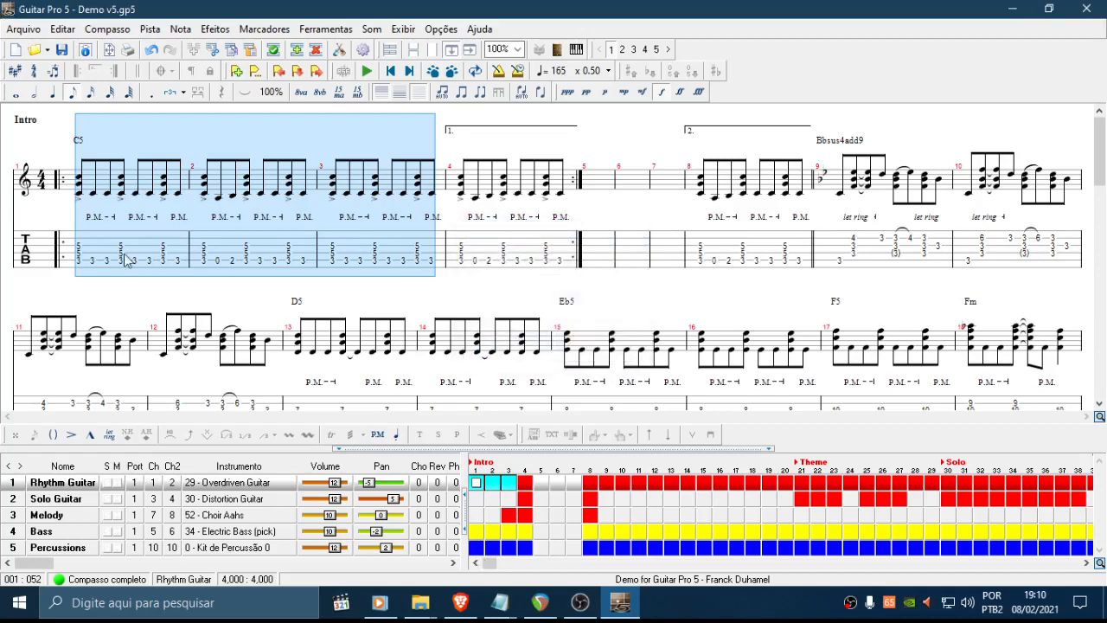
Look at the opening bars of the Bass, Percussions, Melody, Solo Guitar and Rhythm Guitar tracks
left_click(65, 244)
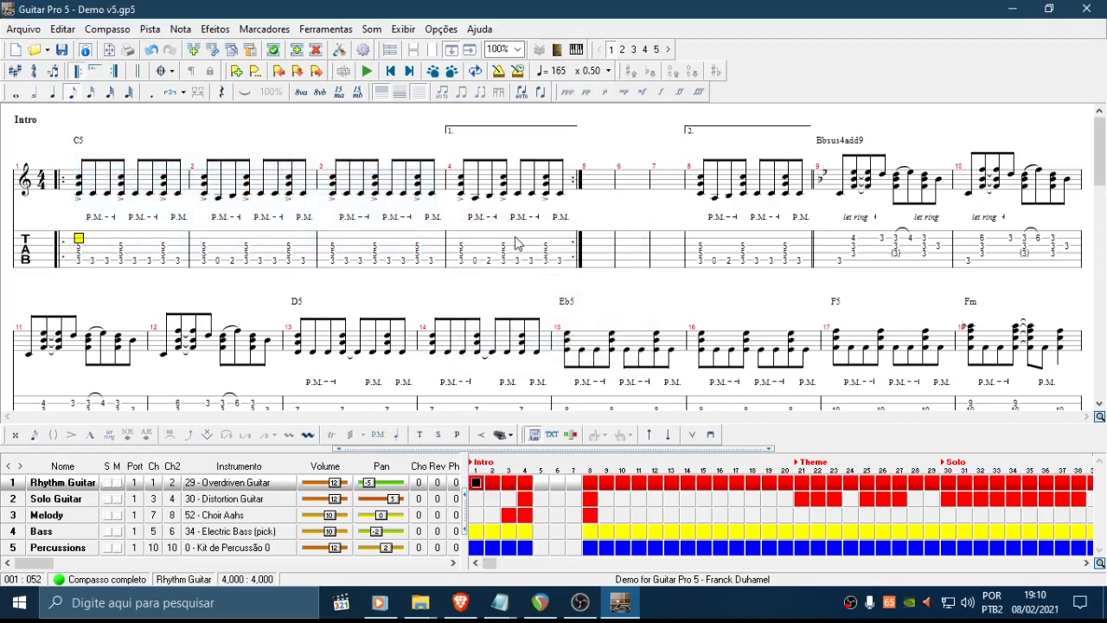
left_click(478, 533)
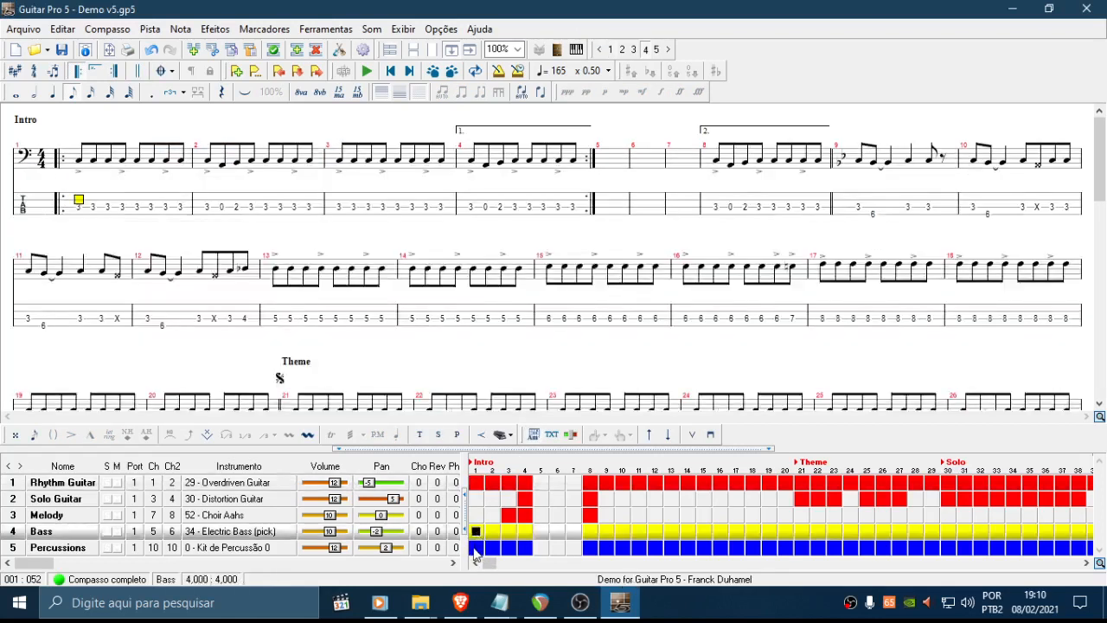
left_click(478, 549)
left_click(474, 529)
left_click(476, 514)
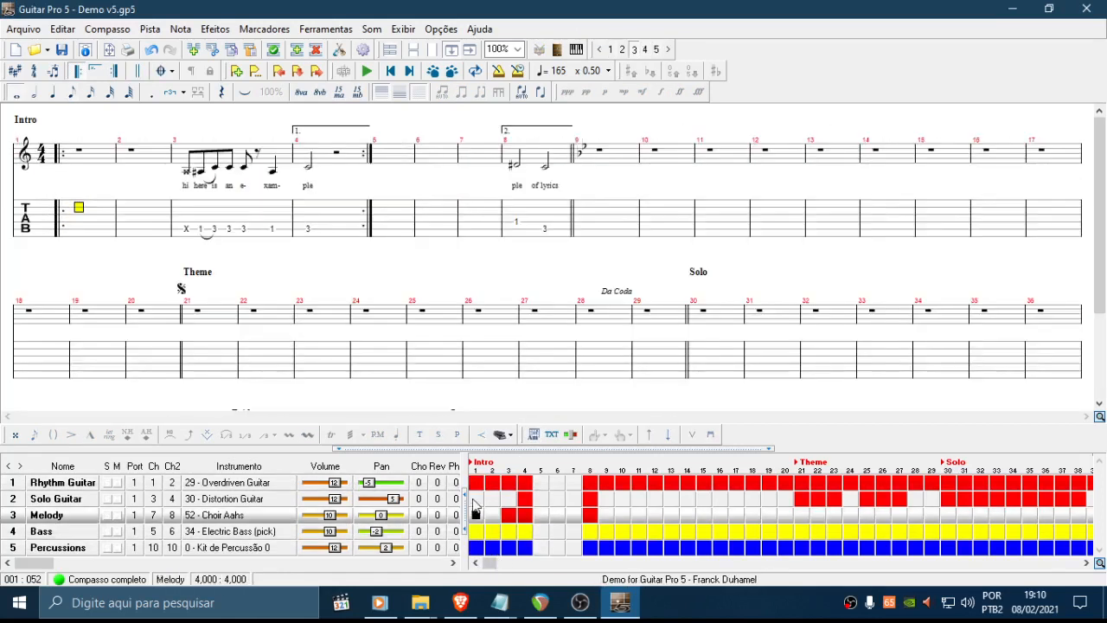
left_click(477, 498)
left_click(477, 482)
left_click(478, 533)
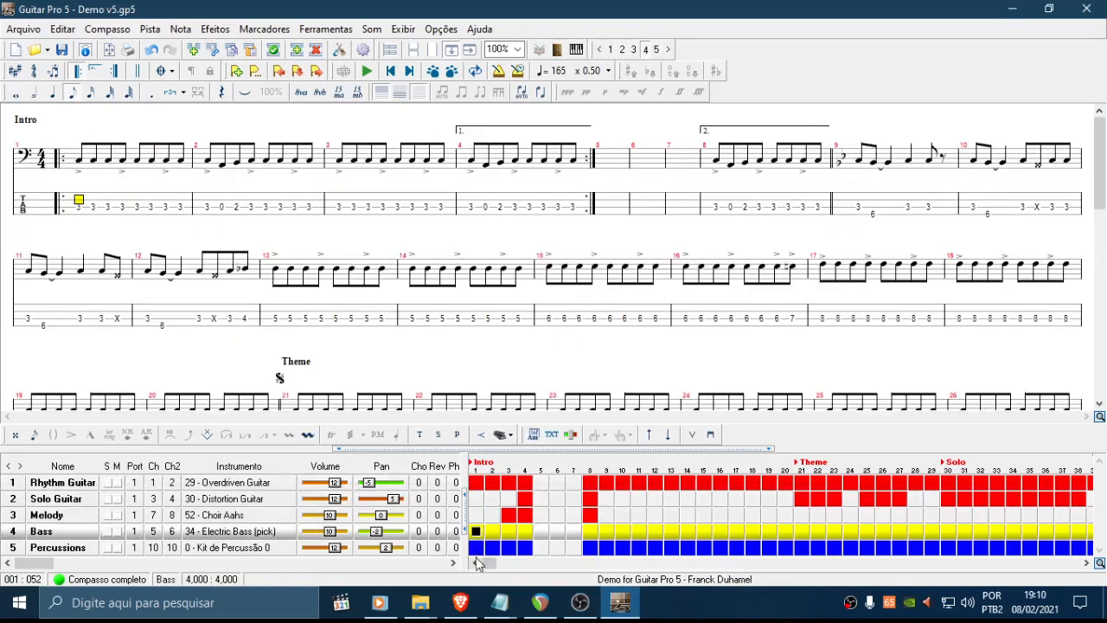
left_click(477, 548)
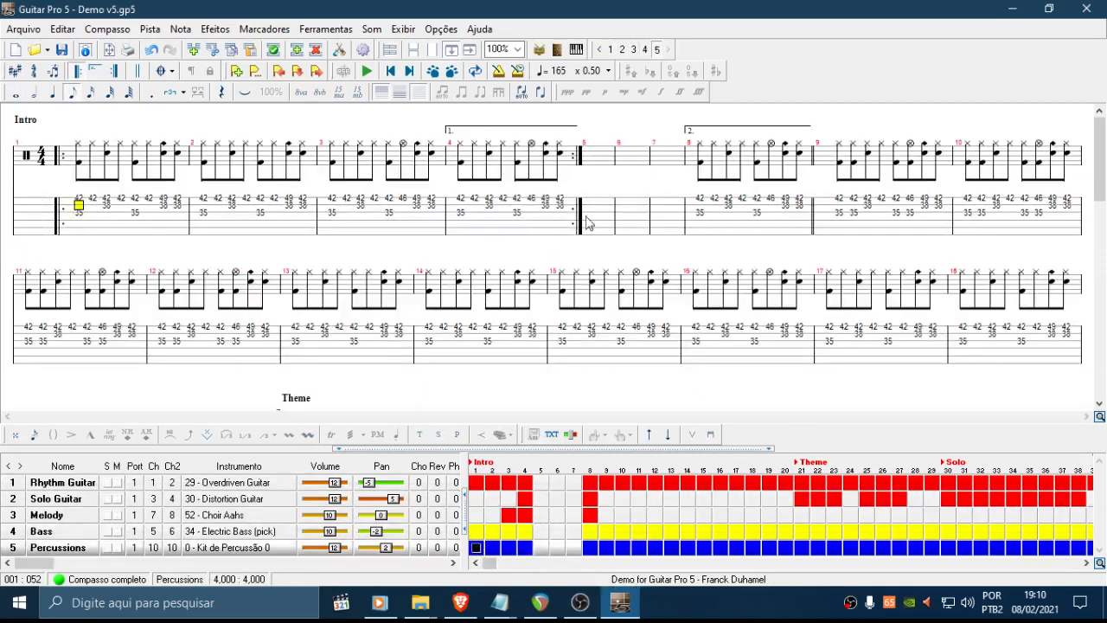
Paste the three copied bars once into all tracks from bar 5, placing the contents at the selection
left_click(79, 483)
left_click(599, 253)
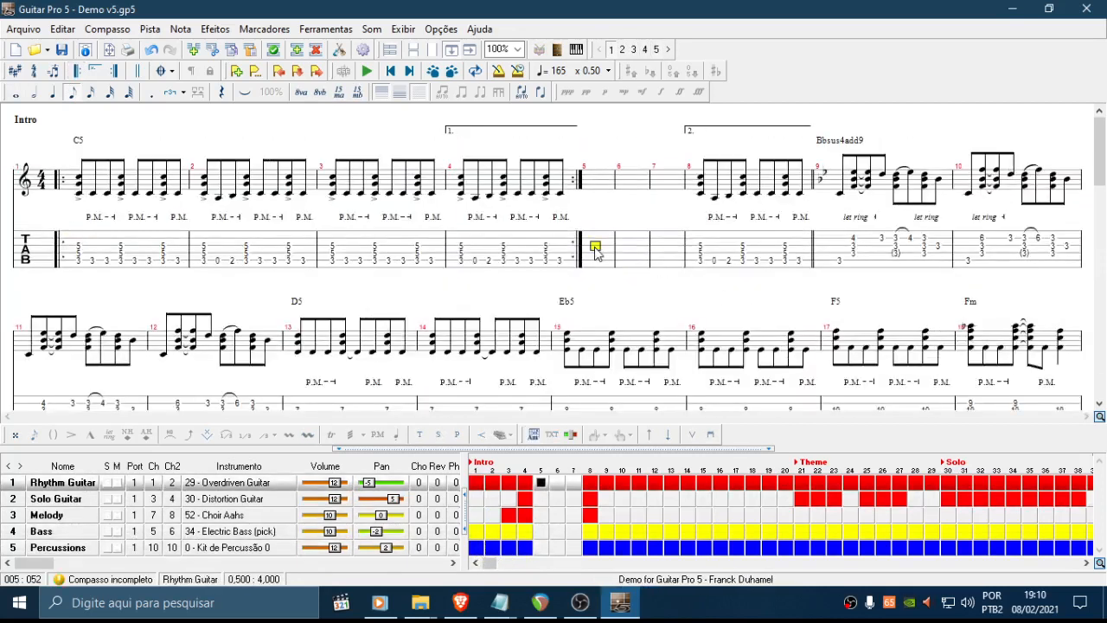
key("ctrl+v")
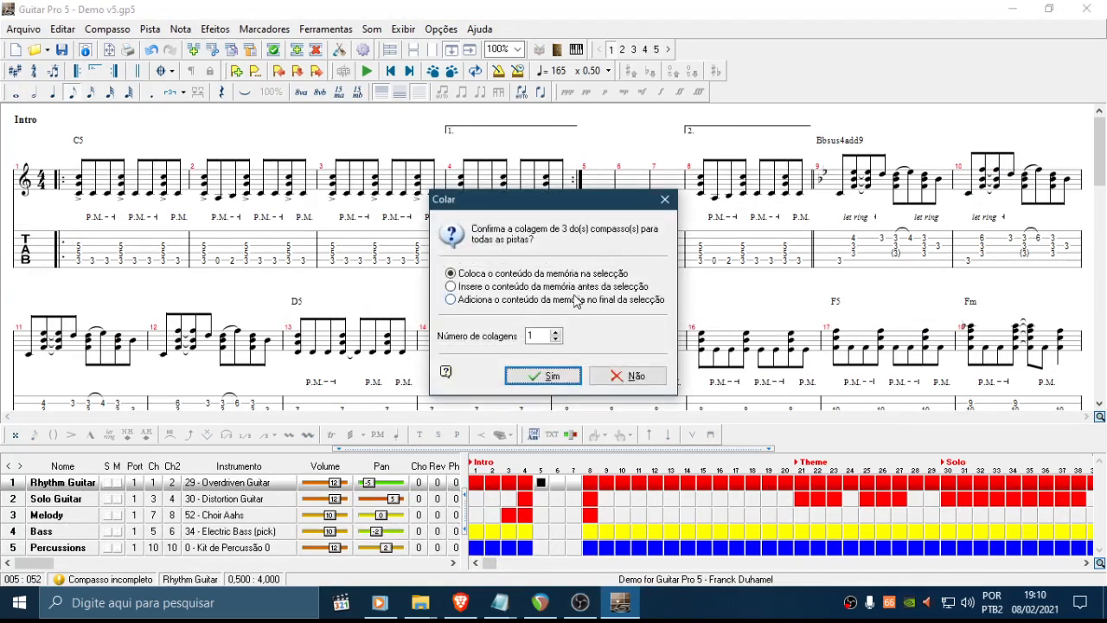
left_click(552, 376)
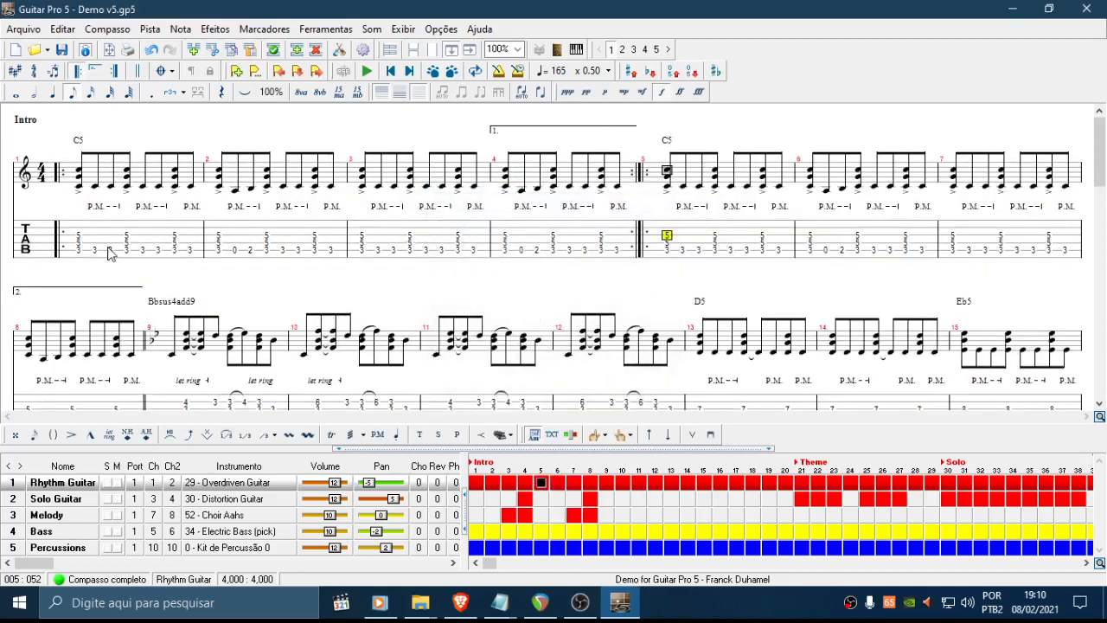
scroll(671, 155, "down", 2)
scroll(672, 160, "up", 2)
Remove the opening repeat sign from bar 1 and the first-ending bracket and closing repeat sign from bar 4
left_click(78, 236)
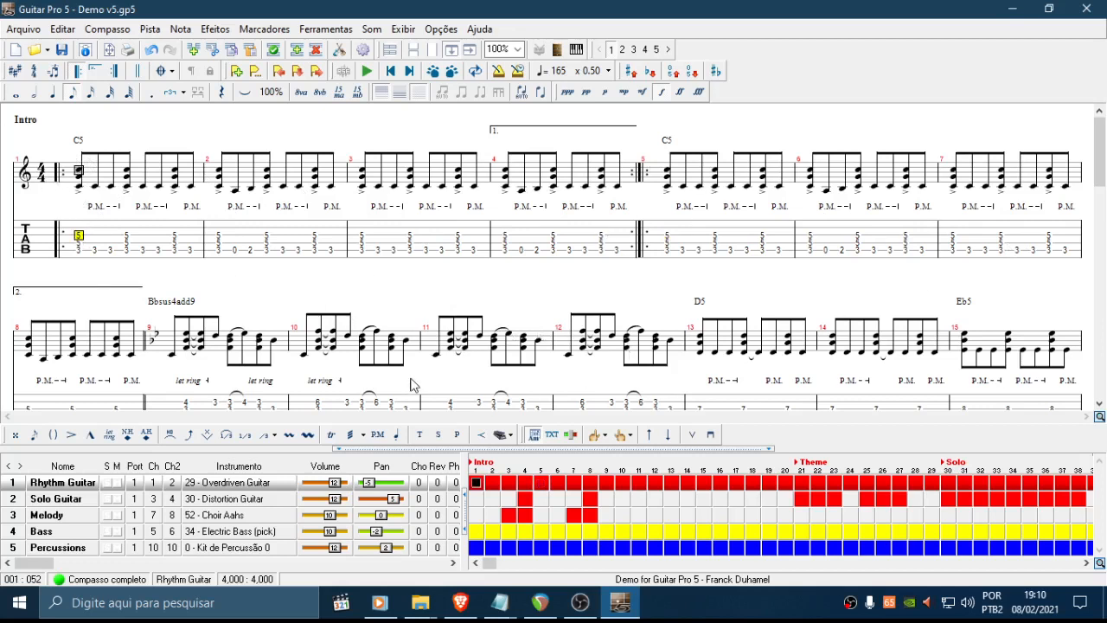
left_click_drag(167, 242, 410, 247)
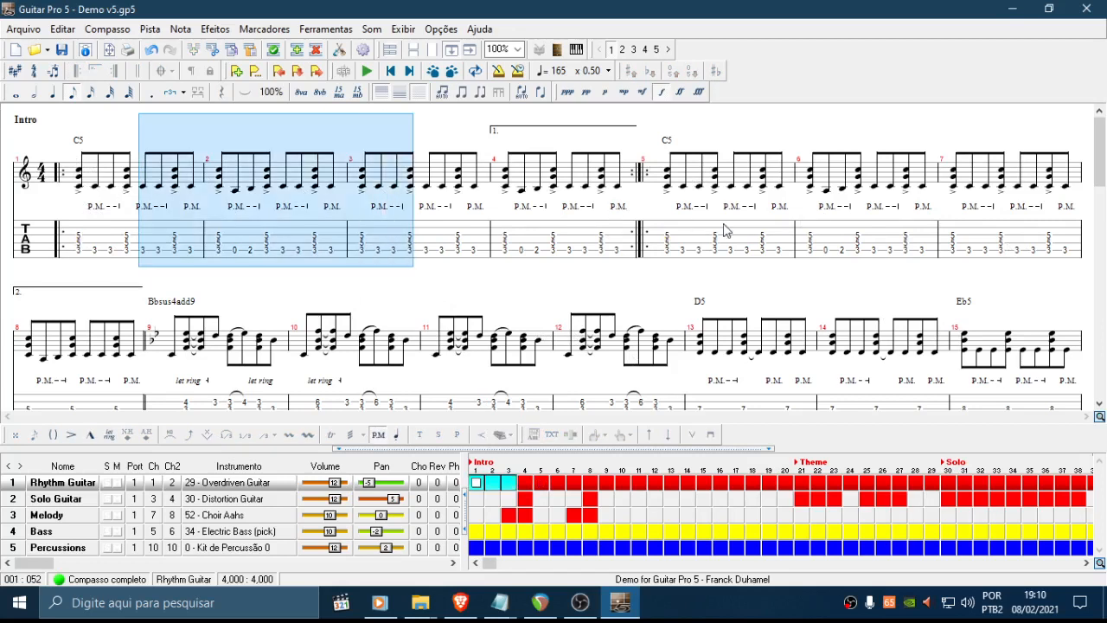
left_click(74, 230)
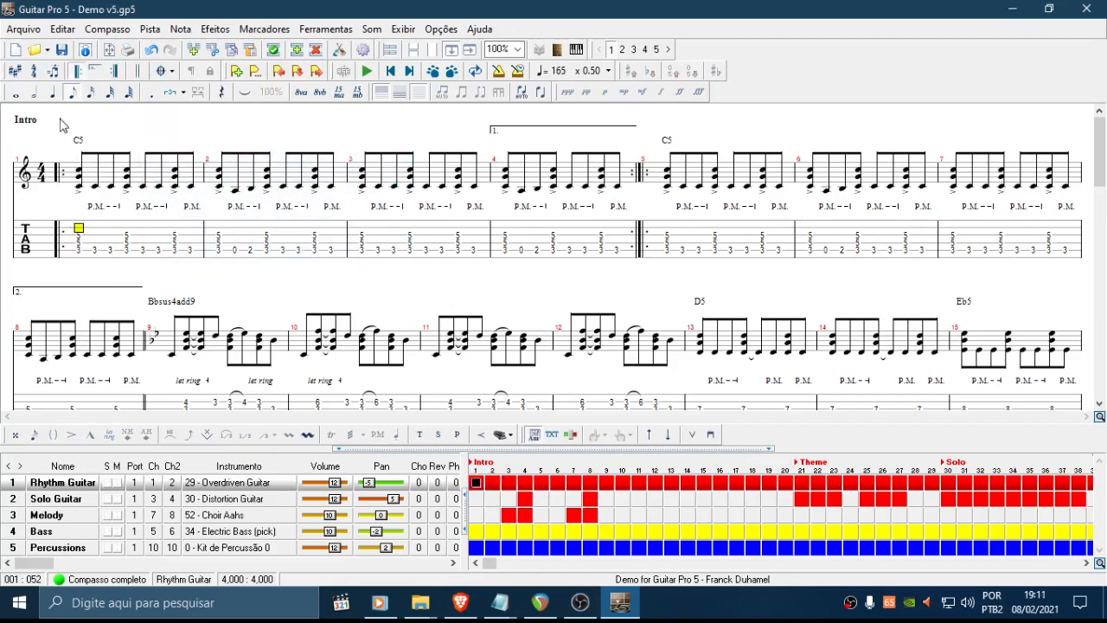
left_click(77, 71)
left_click(568, 237)
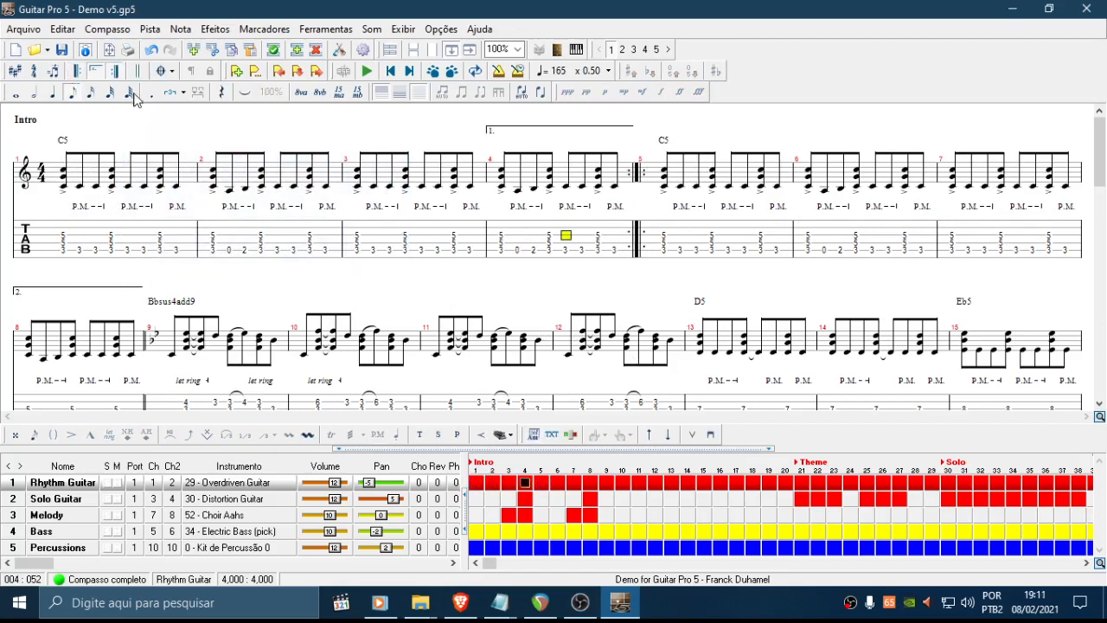
left_click(97, 71)
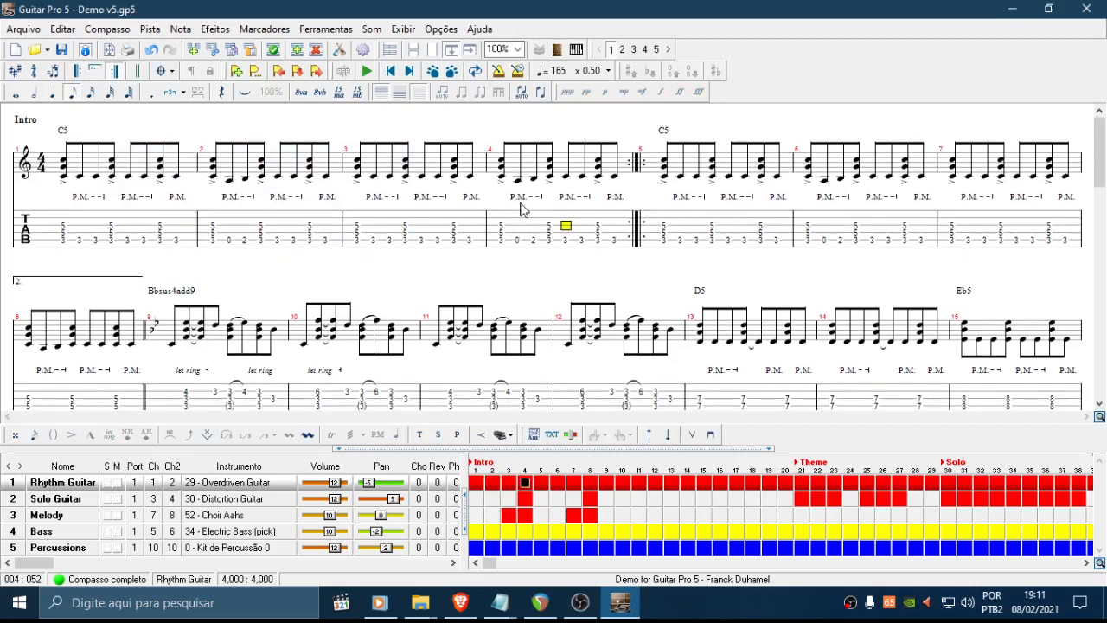
left_click(115, 72)
Remove the opening repeat sign from bar 5 and the second-ending bracket from bar 8
left_click(663, 226)
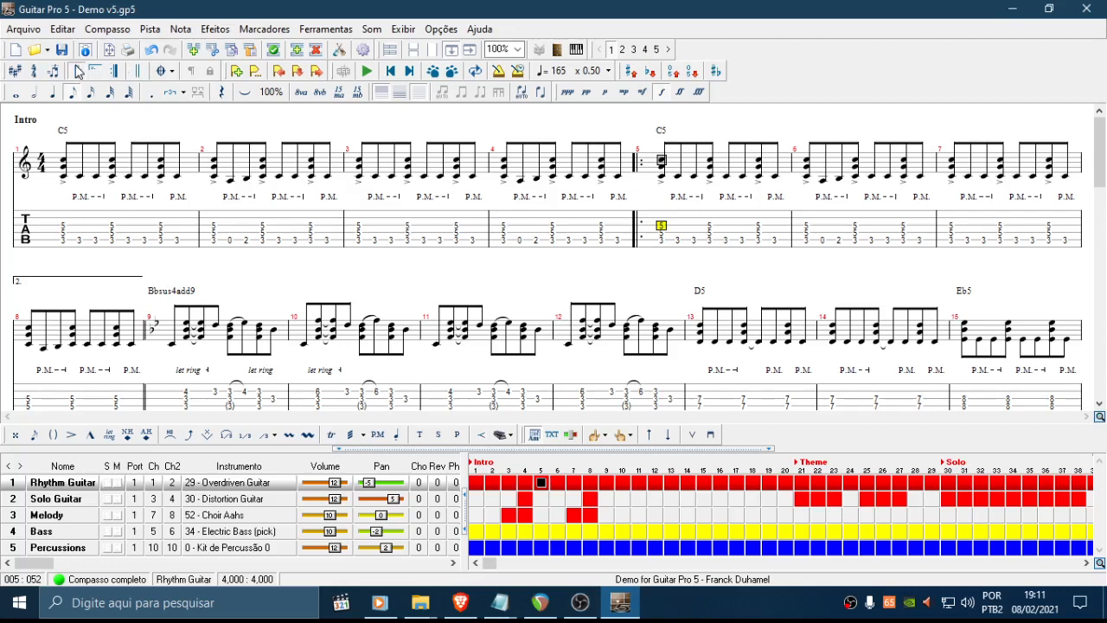
left_click(78, 71)
left_click(968, 202)
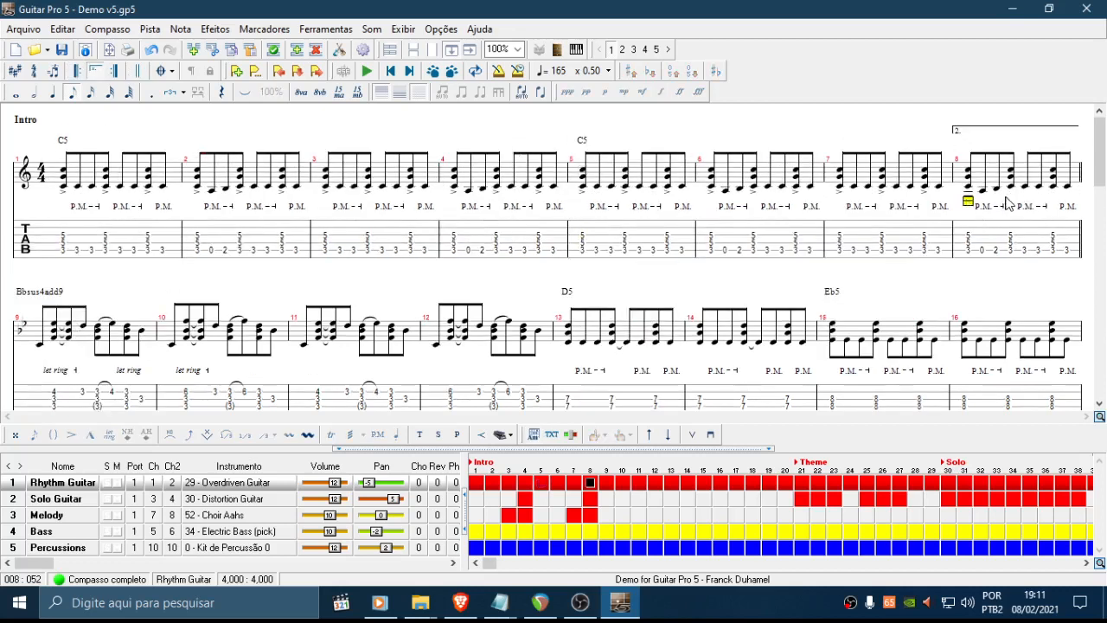
left_click(95, 71)
left_click_drag(74, 215, 1054, 178)
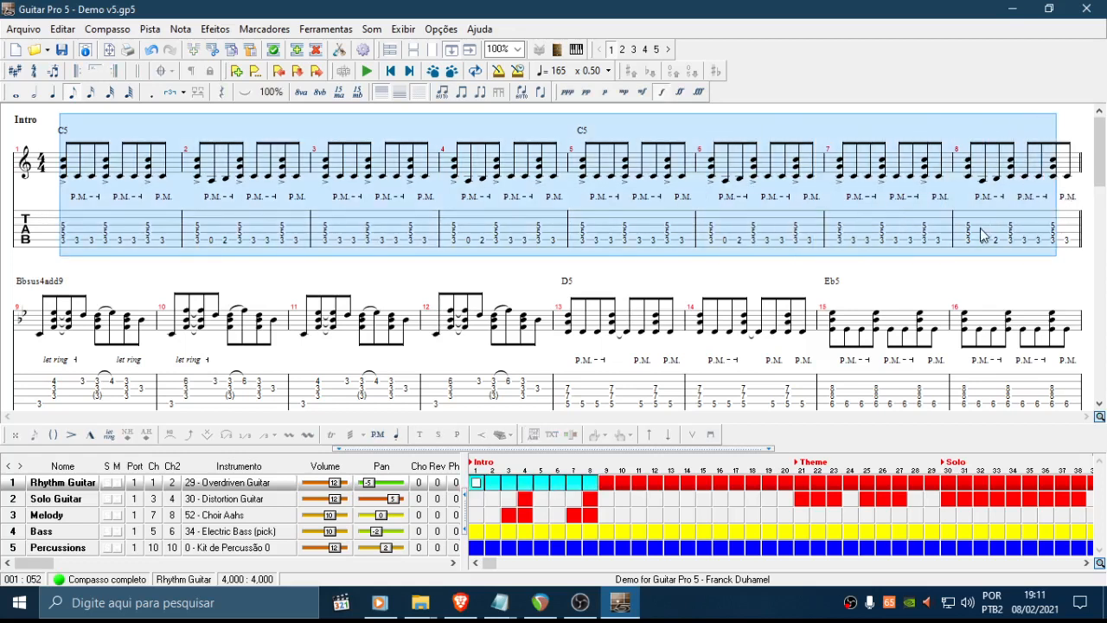
Clear the C5 chord name from the first beat of bar 1 in the Rhythm Guitar track
left_click(66, 226)
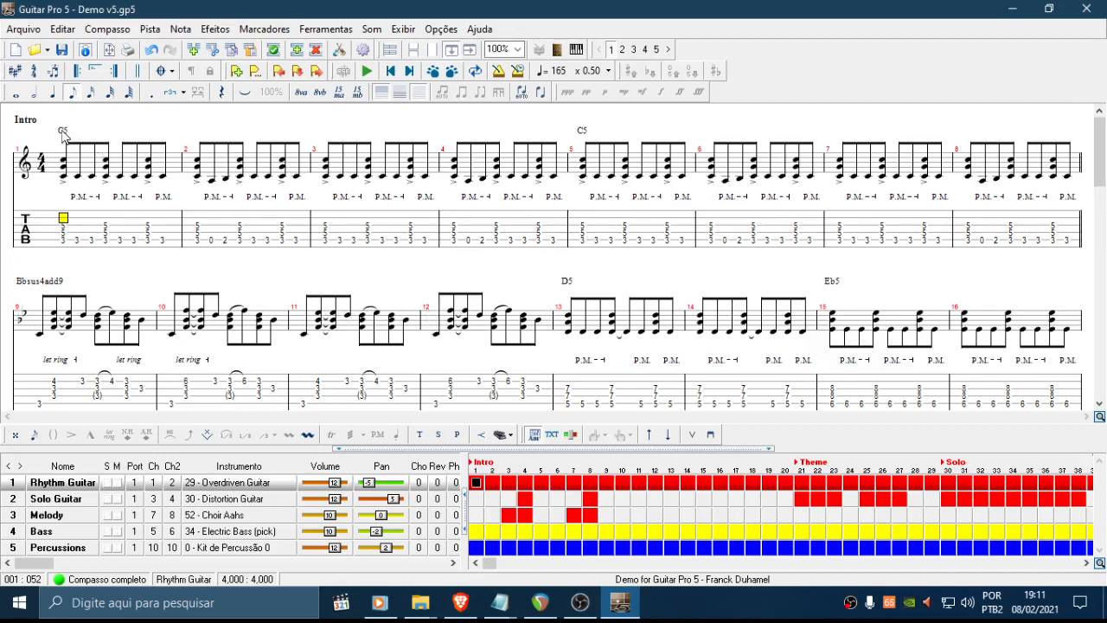
key("a")
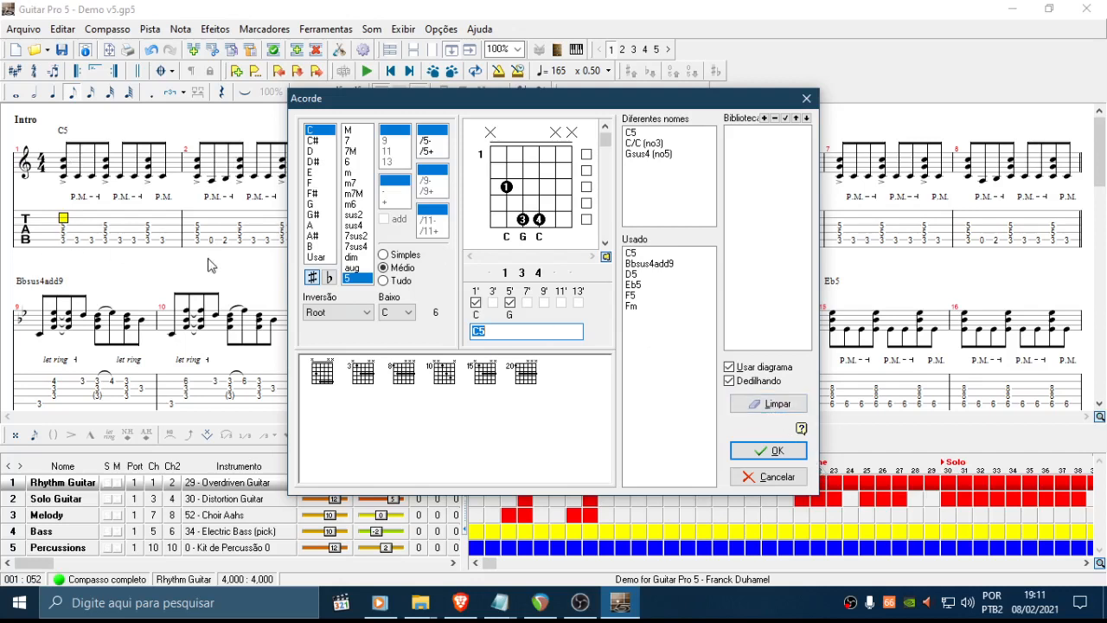
left_click_drag(396, 110, 370, 119)
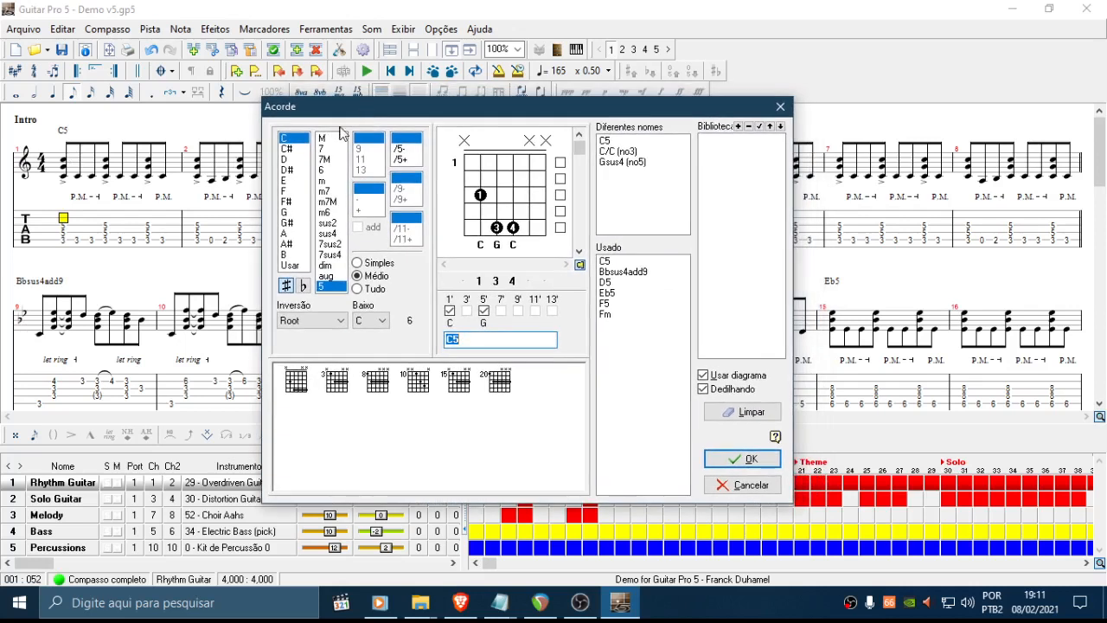
left_click(744, 412)
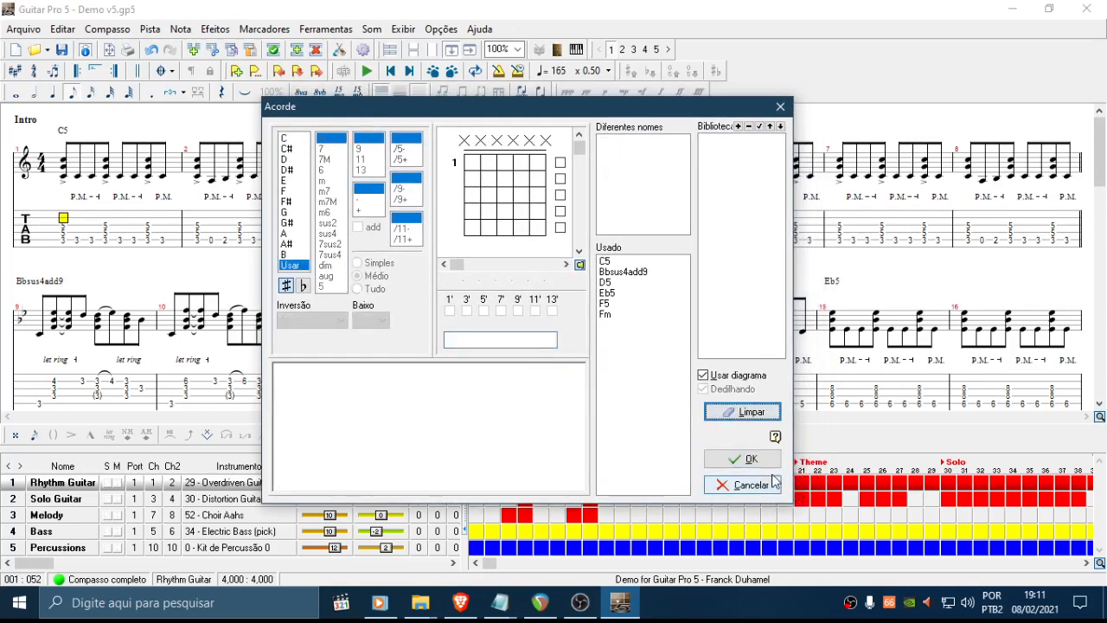
left_click(743, 459)
Clear the C5 chord name from the first beat of bar 5
double_click(592, 223)
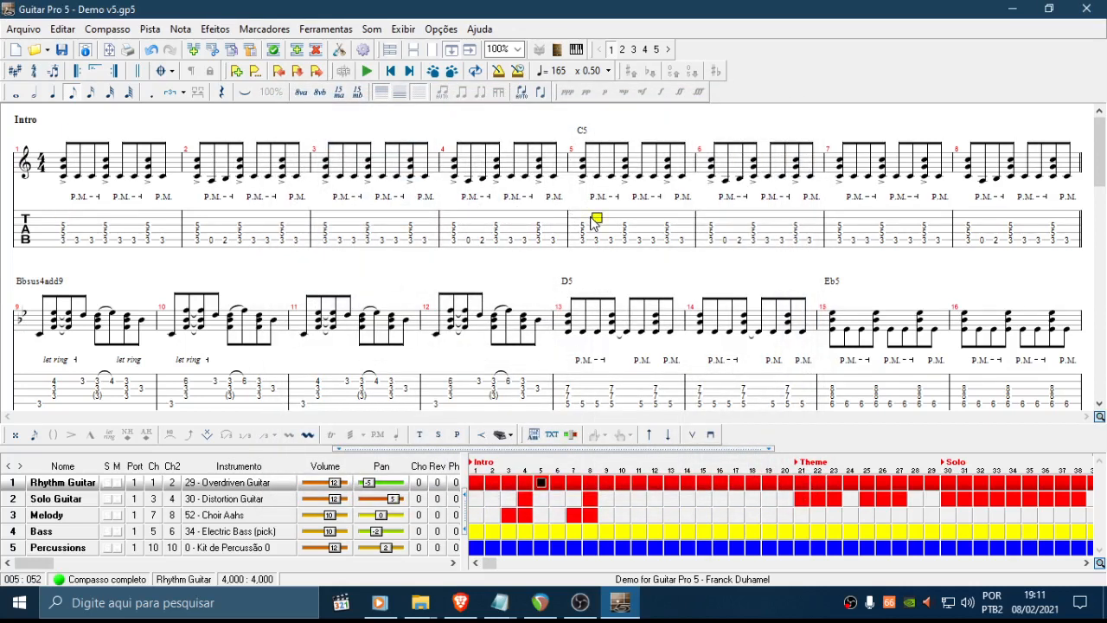
left_click(581, 221)
key("a")
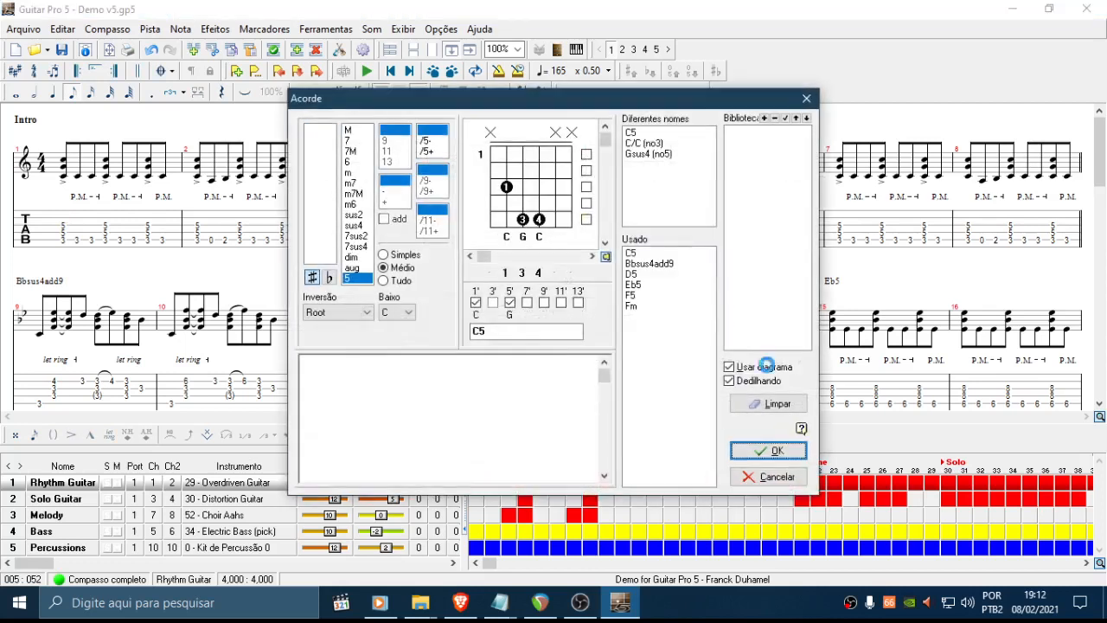
left_click(771, 404)
left_click(779, 451)
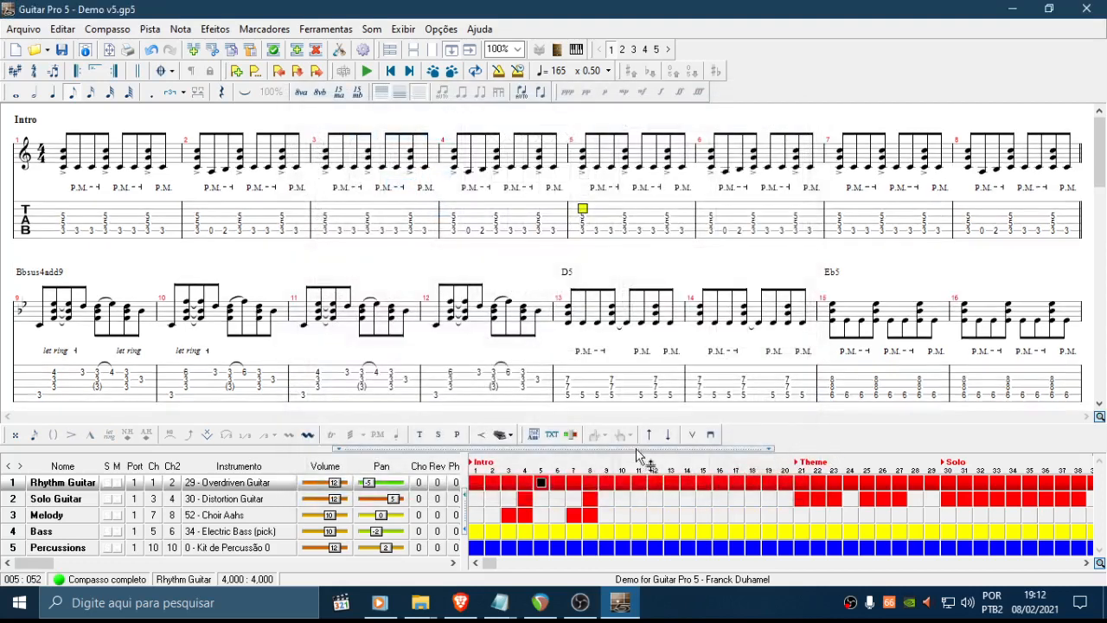
Clear the Bbsus4add9 chord name from the first beat of bar 9
left_click(38, 362)
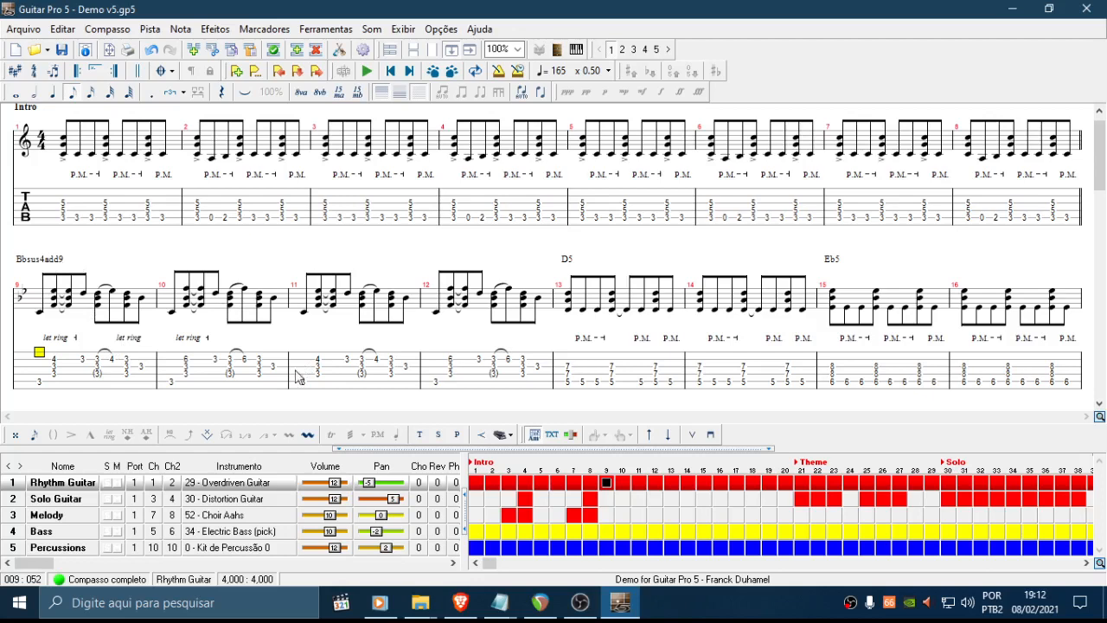
key("a")
left_click(762, 412)
left_click(770, 451)
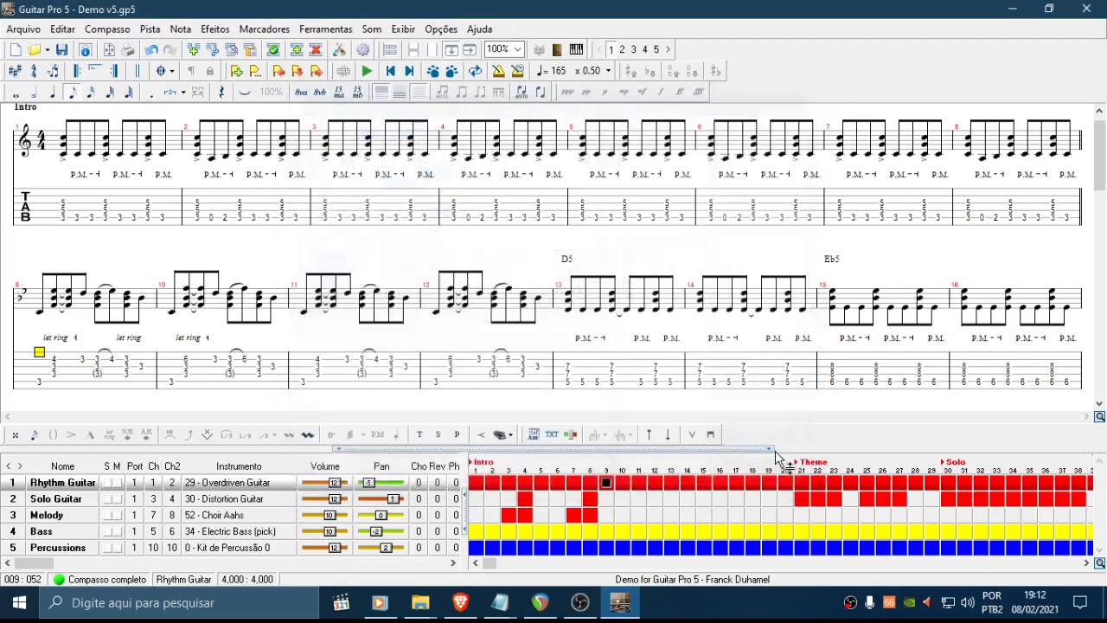
scroll(94, 278, "down", 3)
scroll(94, 278, "up", 4)
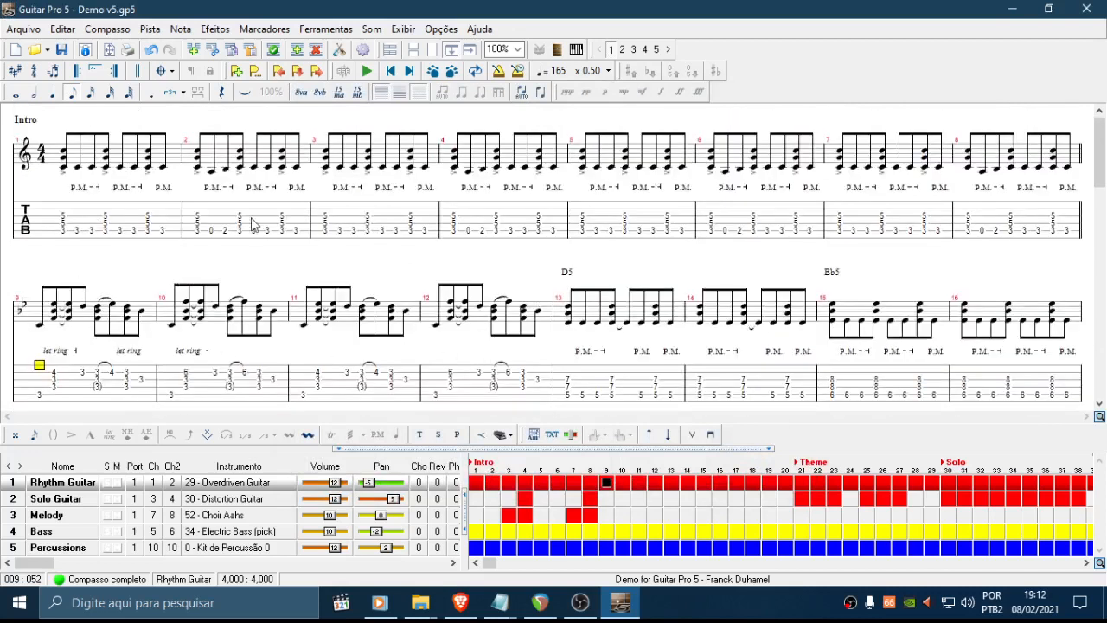
left_click_drag(90, 201, 946, 213)
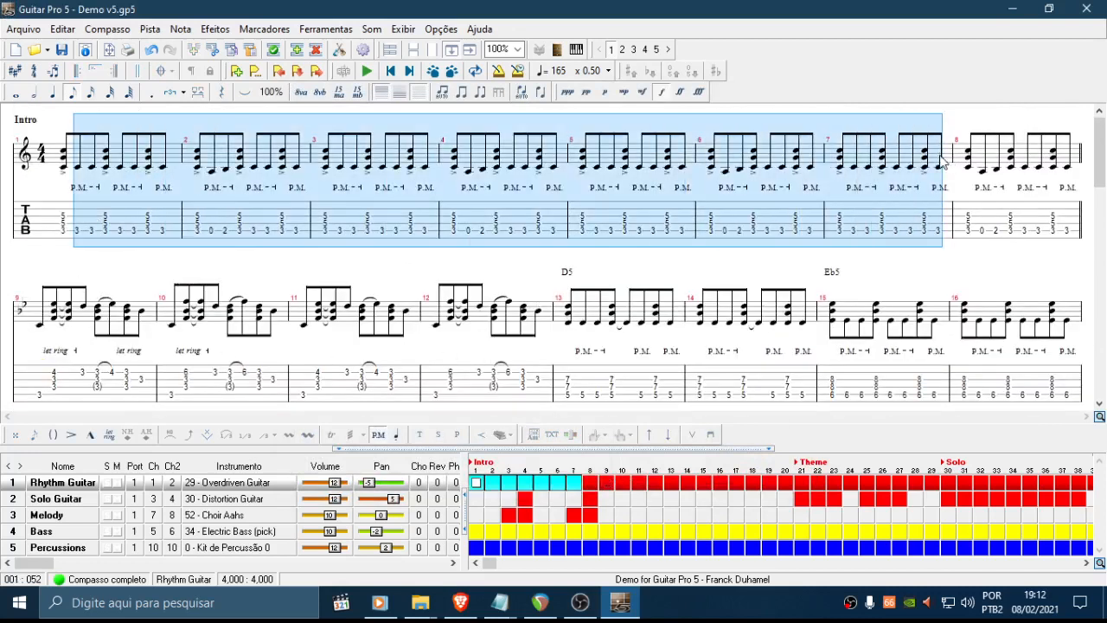
left_click(63, 126)
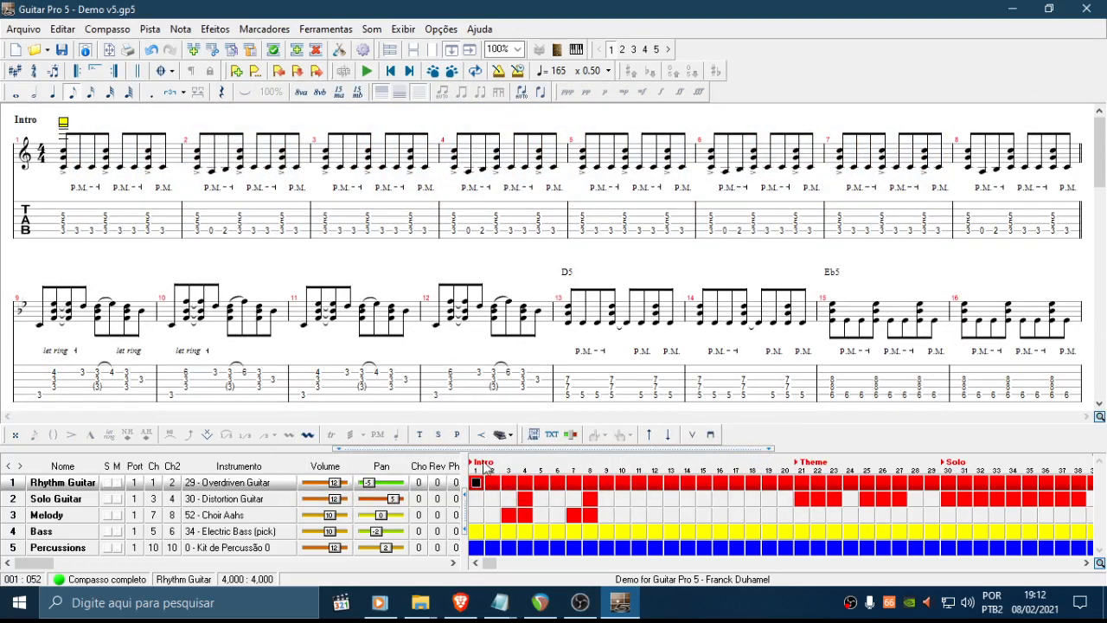
Clear the D5 chord name from the first beat of bar 13
left_click(576, 377)
key("a")
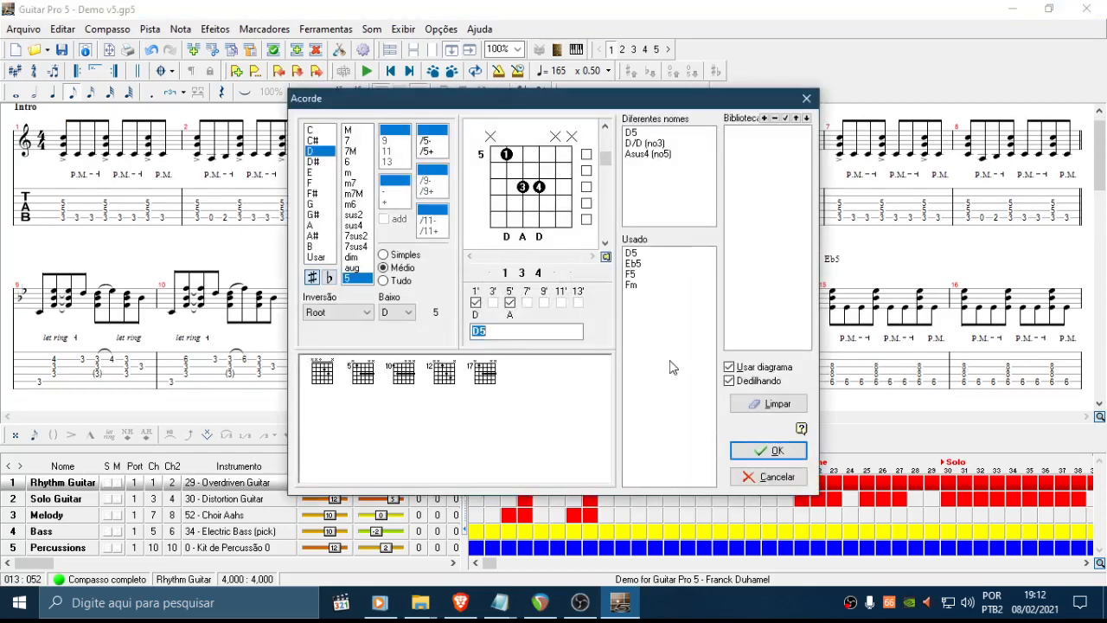
left_click(776, 404)
left_click(778, 449)
Clear the Eb5 chord name from the first beat of bar 15
left_click(833, 355)
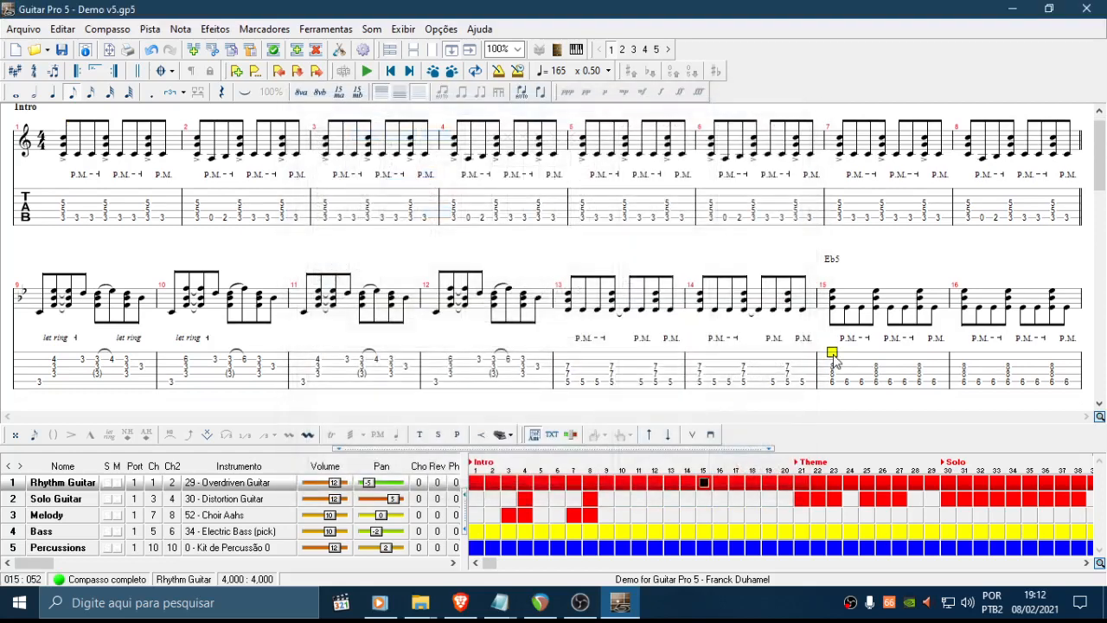
key("a")
left_click(779, 404)
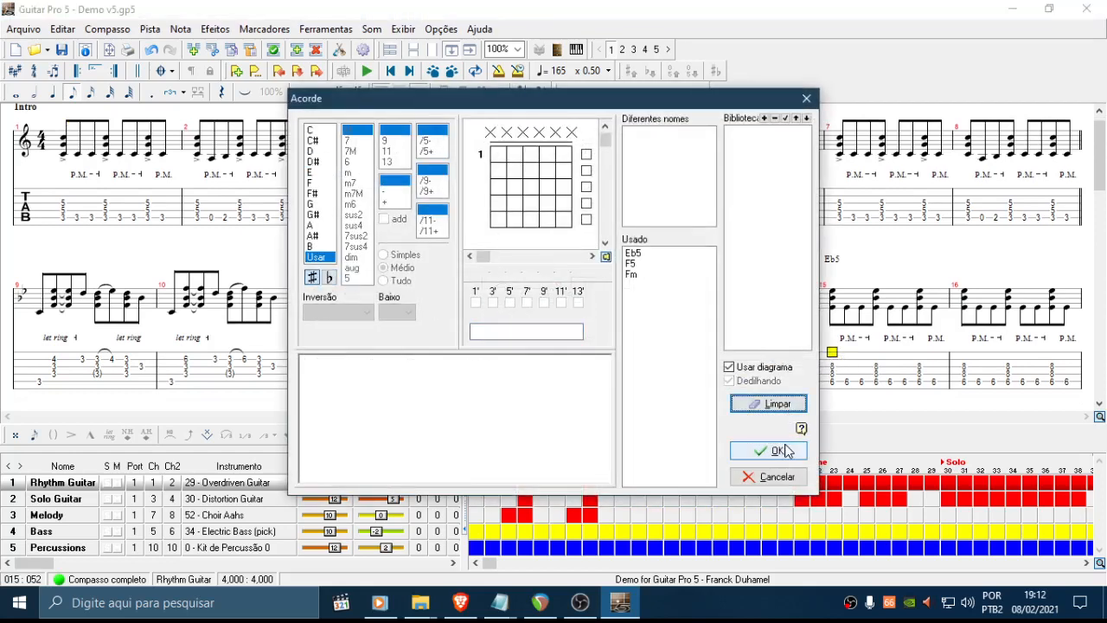
left_click(779, 449)
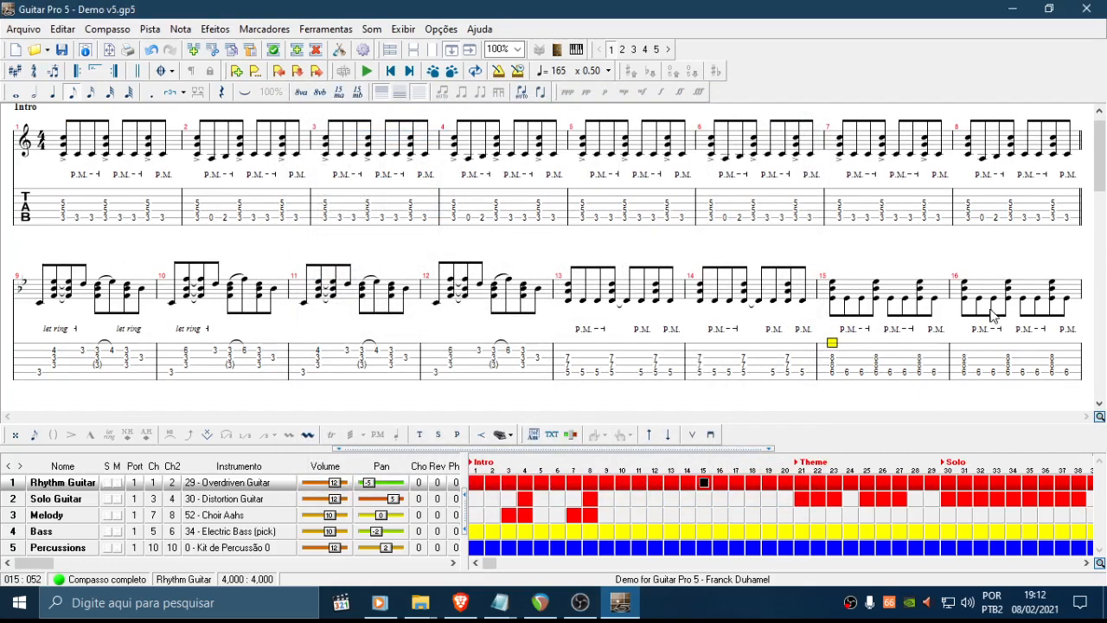
Check which musical direction is assigned to bar 21, where the Theme begins, leaving it as it is
scroll(708, 346, "down", 3)
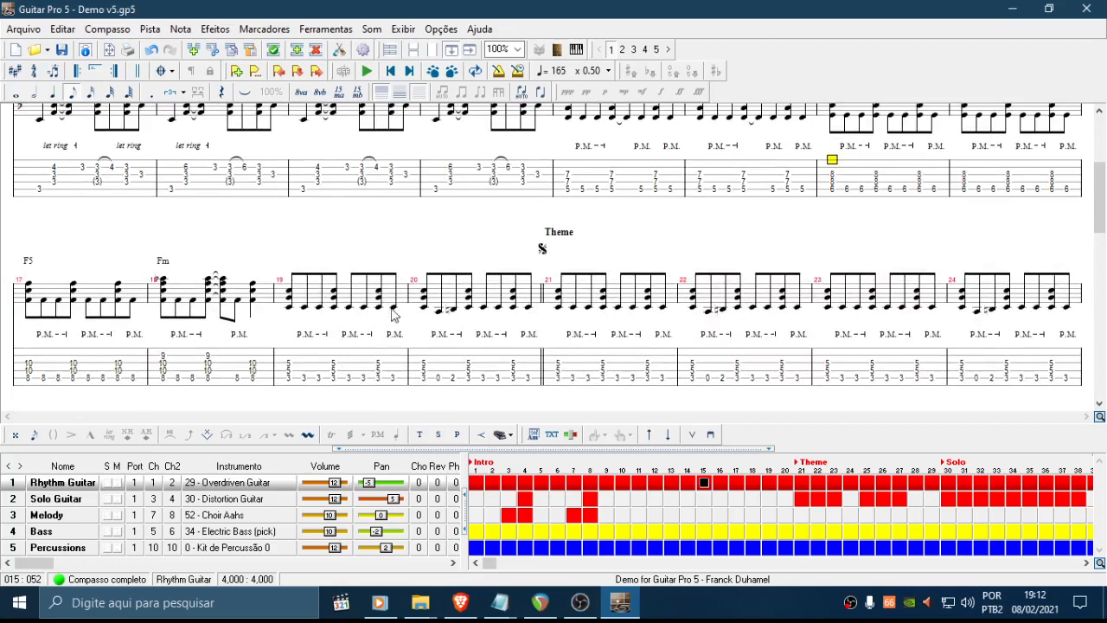
left_click(548, 249)
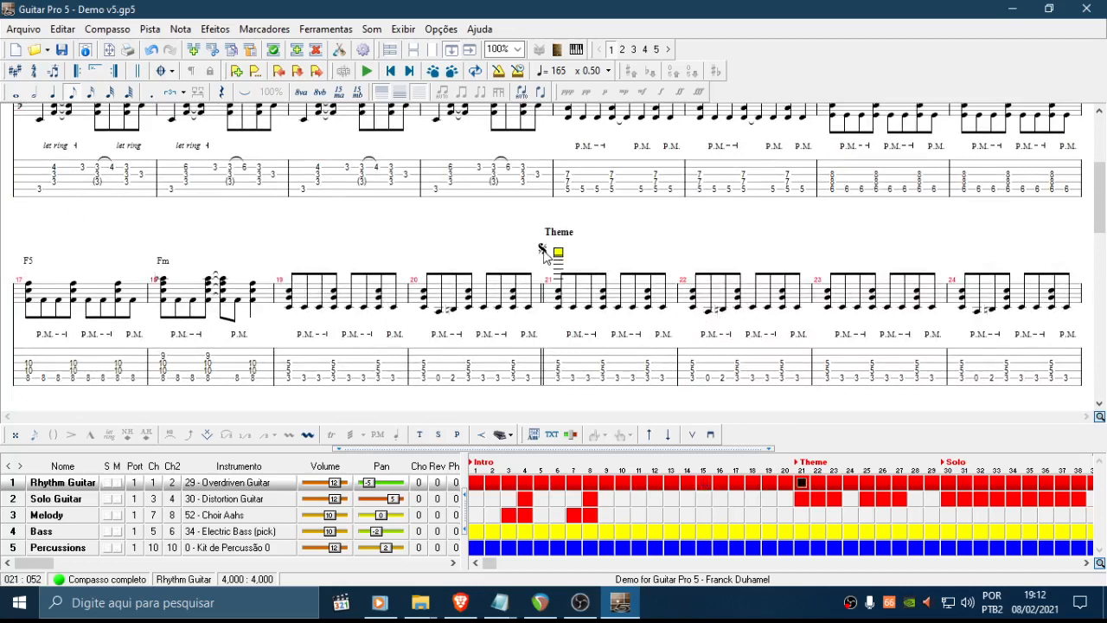
left_click(557, 364)
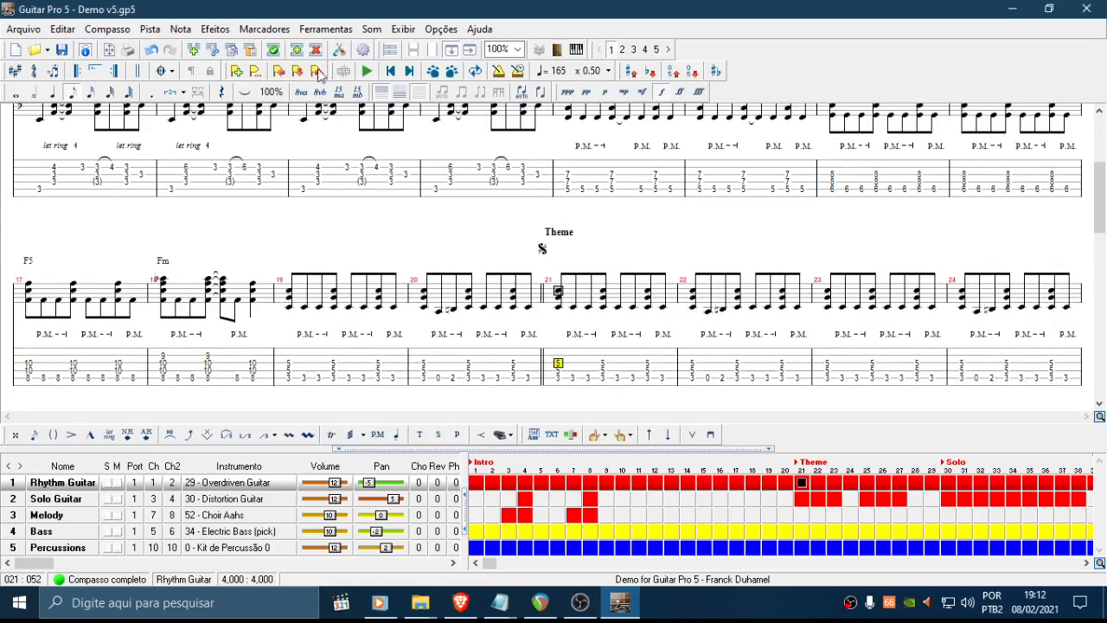
left_click(95, 29)
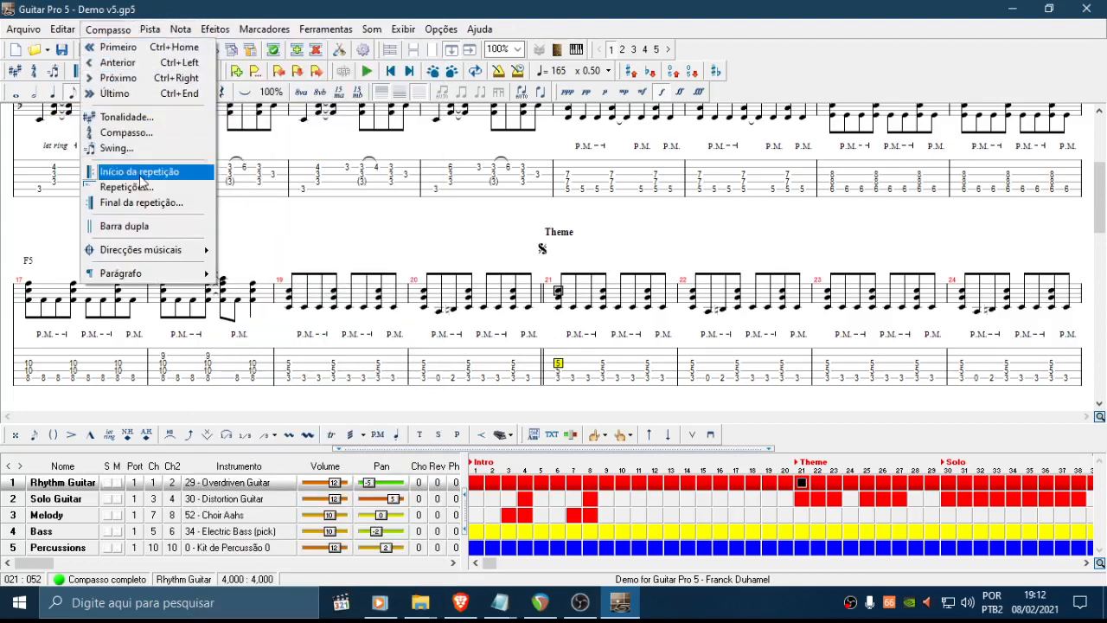
mouse_move(161, 253)
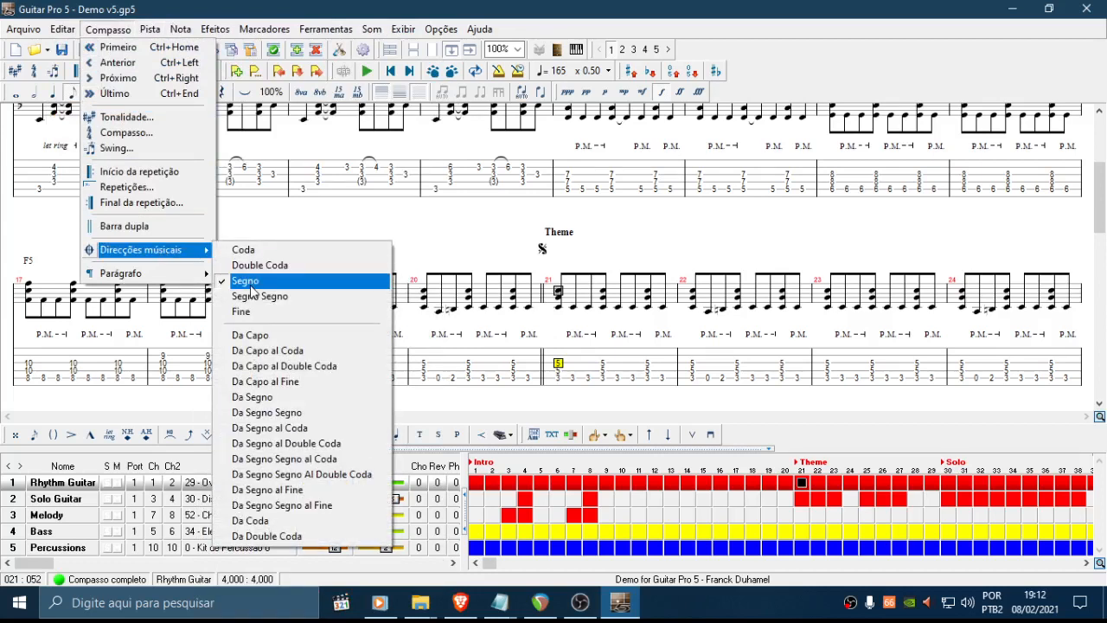
left_click(606, 299)
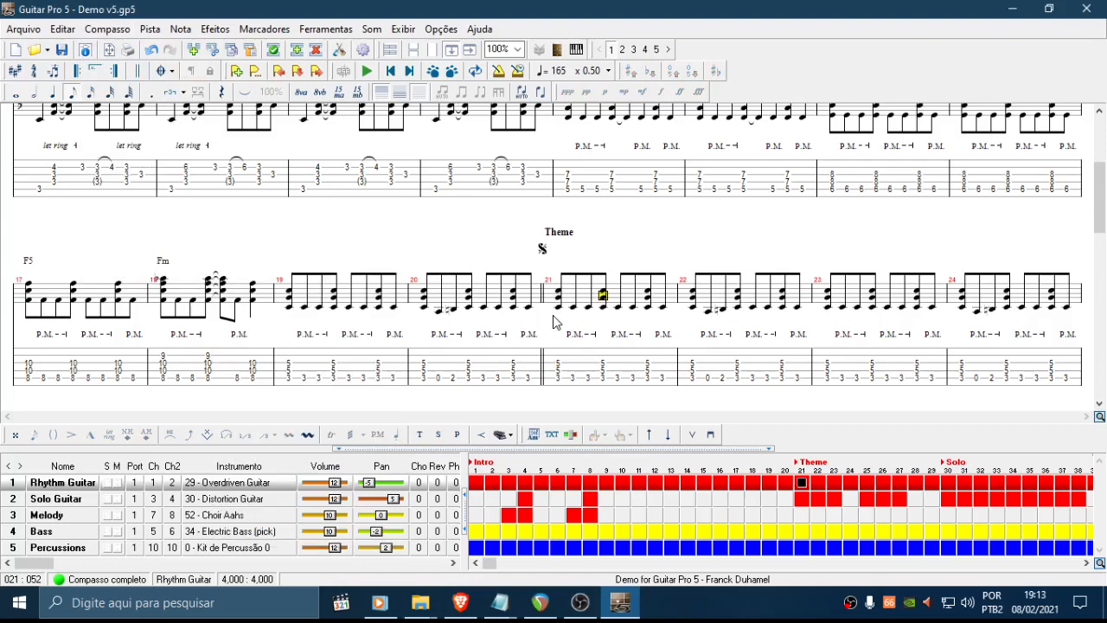
Check which musical direction is assigned to bar 41, the first bar of the Bridge
scroll(553, 322, "down", 3)
scroll(579, 160, "up", 1)
left_click_drag(1105, 253, 1104, 315)
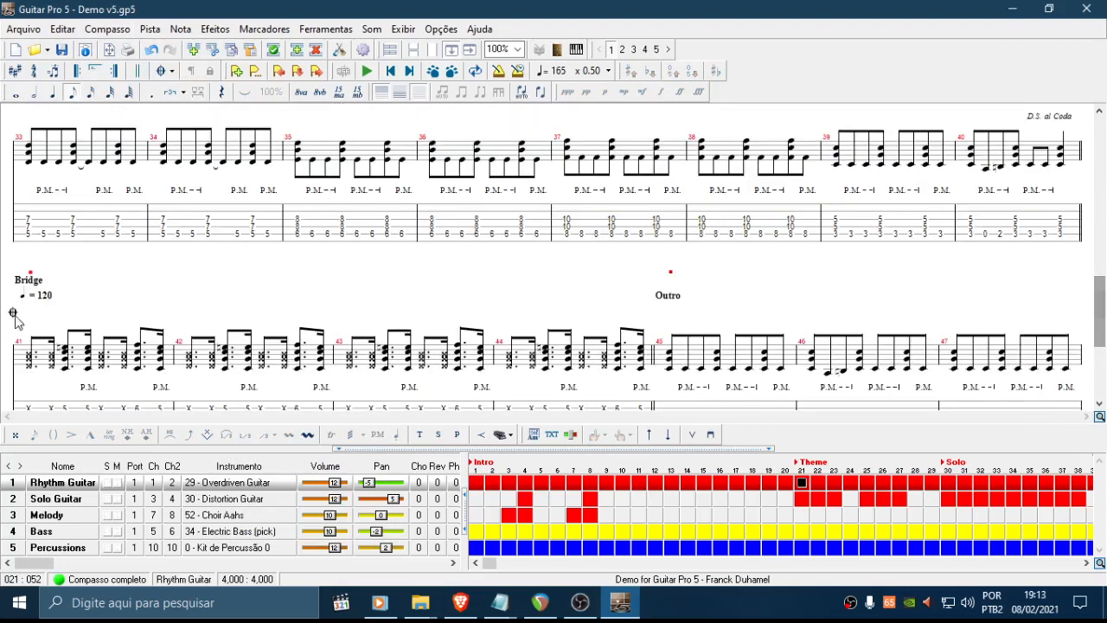
left_click(17, 322)
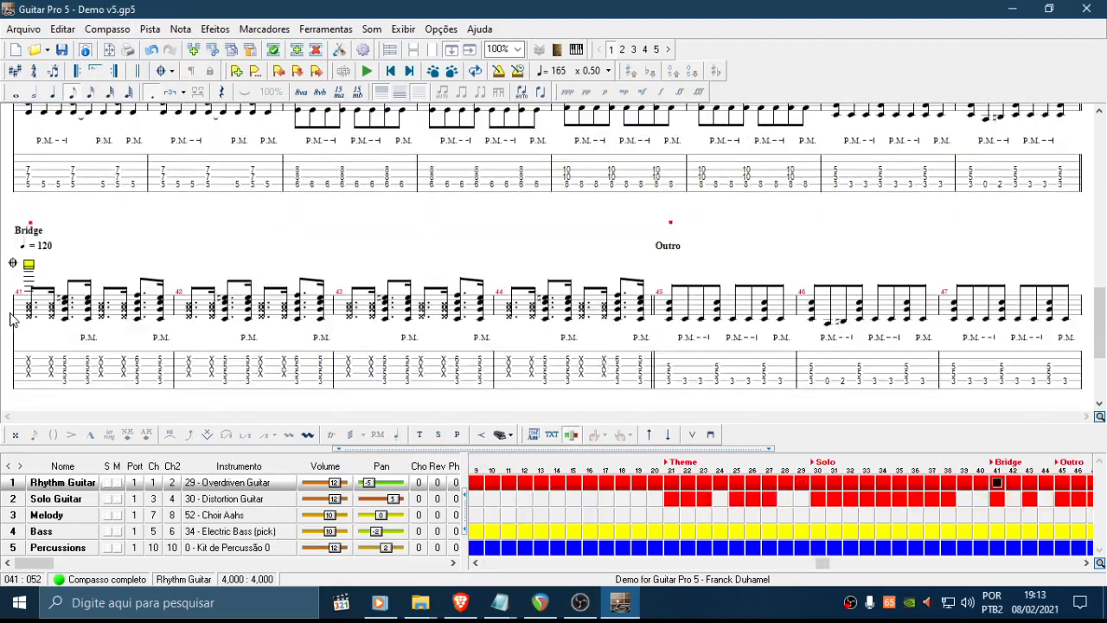
left_click(130, 31)
mouse_move(179, 260)
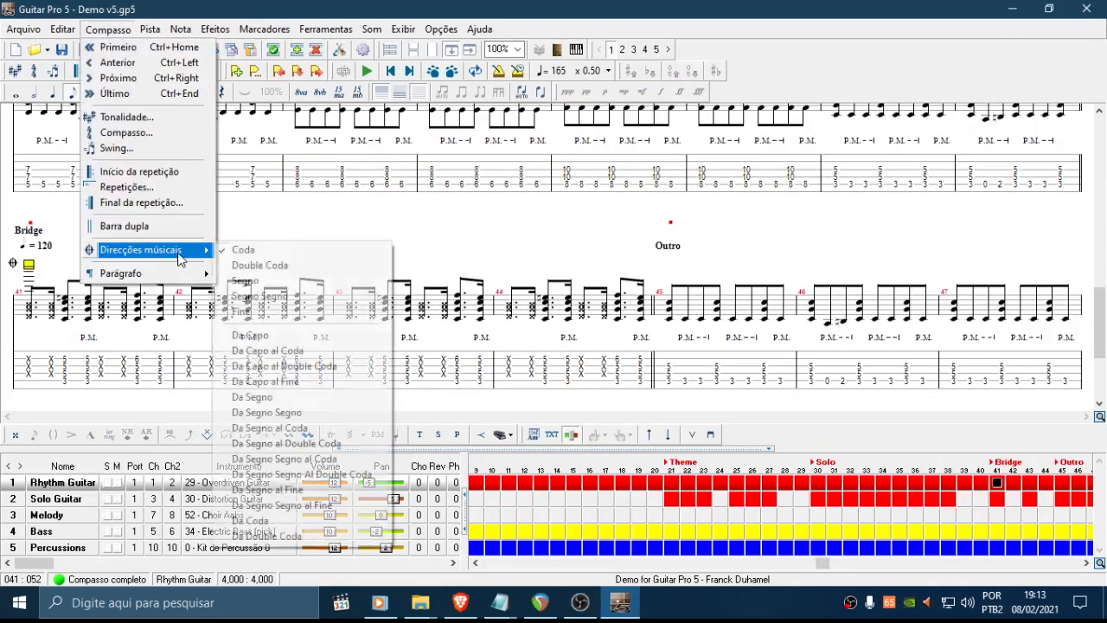
left_click(581, 327)
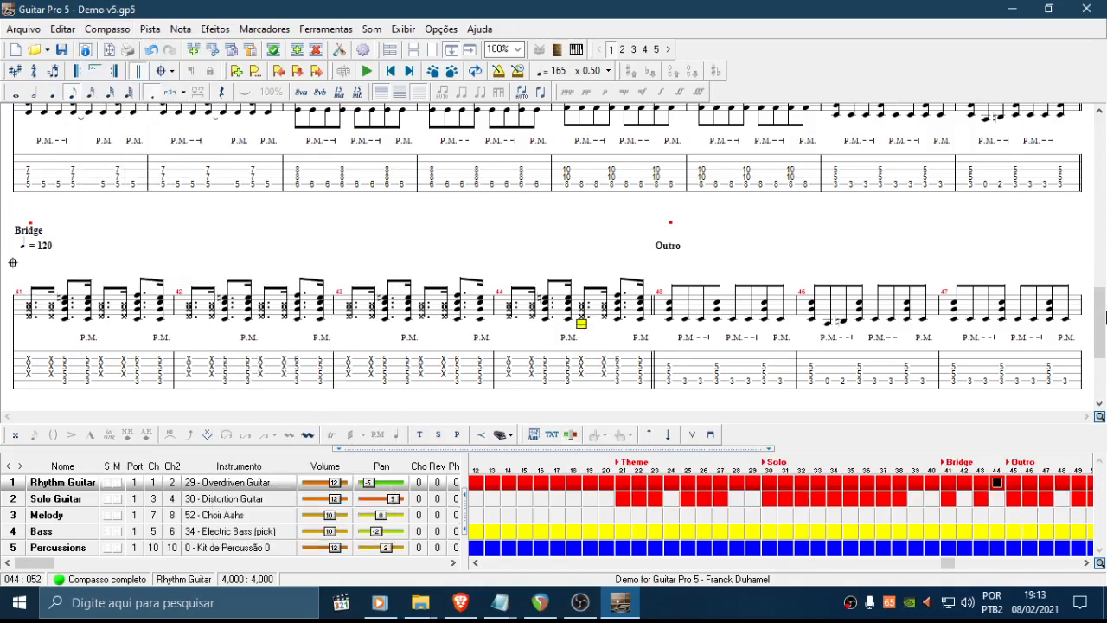
Follow the jump signs from the Theme to the end of the score and check the musical direction assigned to bar 28
left_click_drag(1104, 356, 1104, 188)
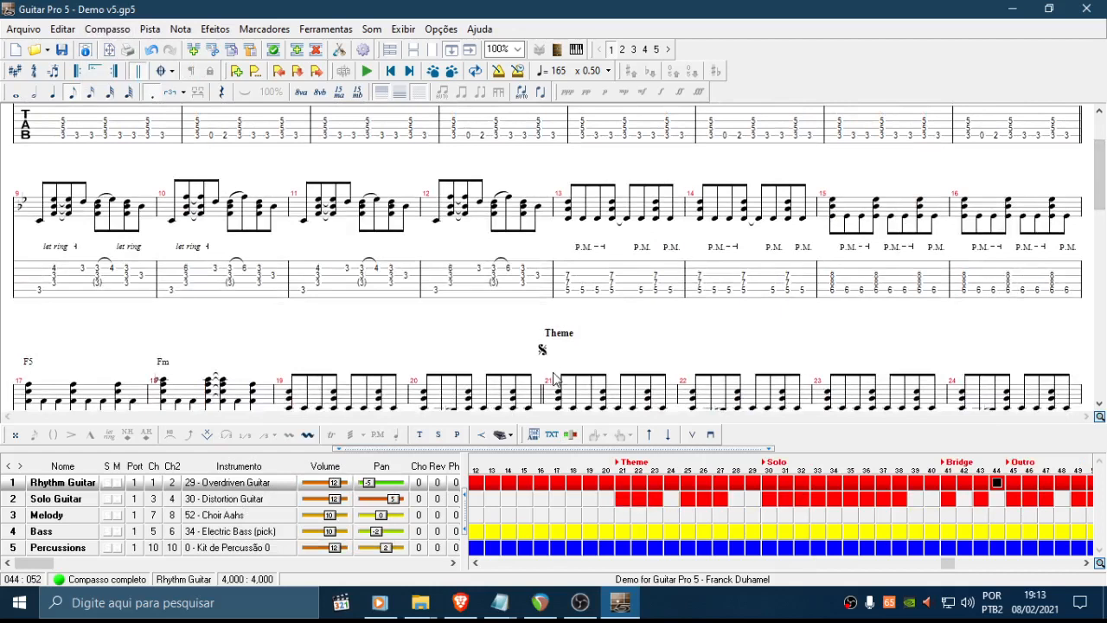
left_click(553, 374)
scroll(627, 237, "down", 2)
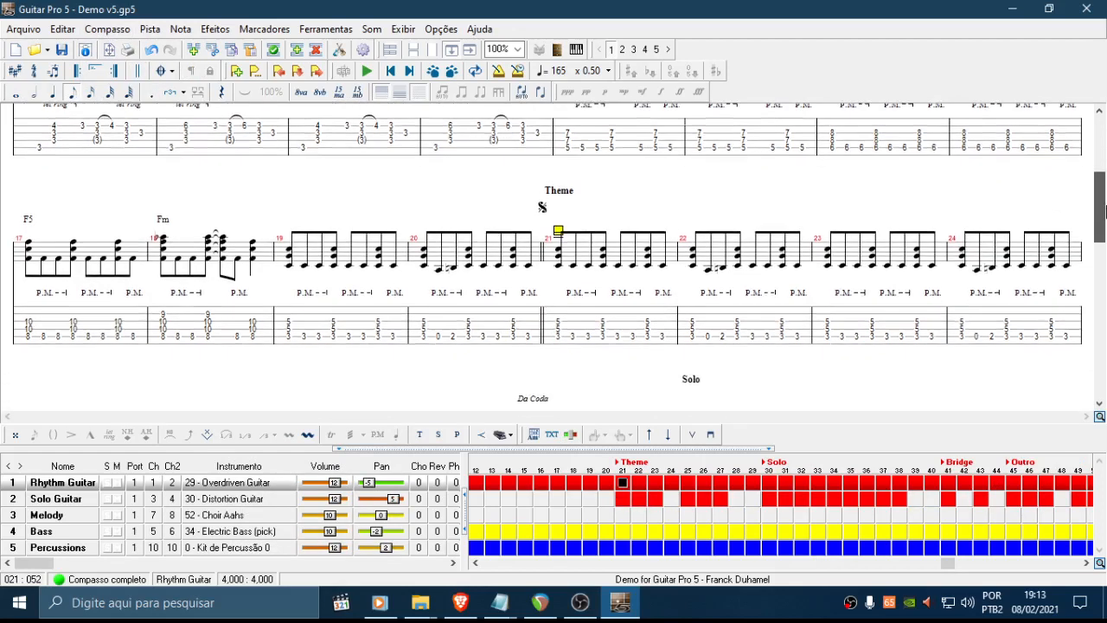
left_click_drag(1104, 200, 1106, 349)
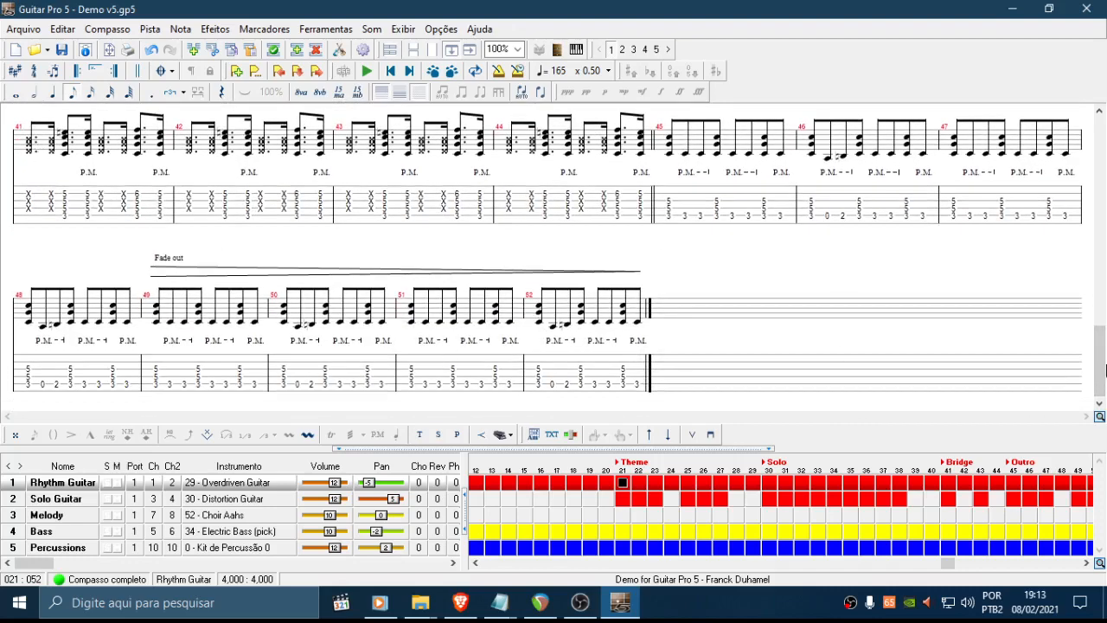
left_click_drag(1105, 329, 1105, 212)
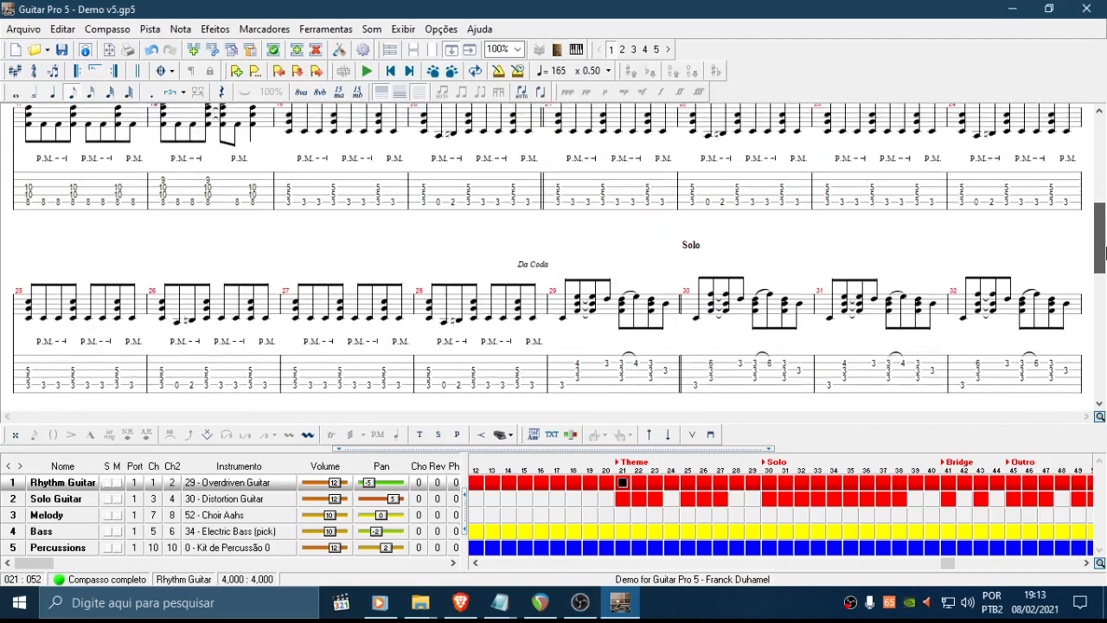
left_click(523, 365)
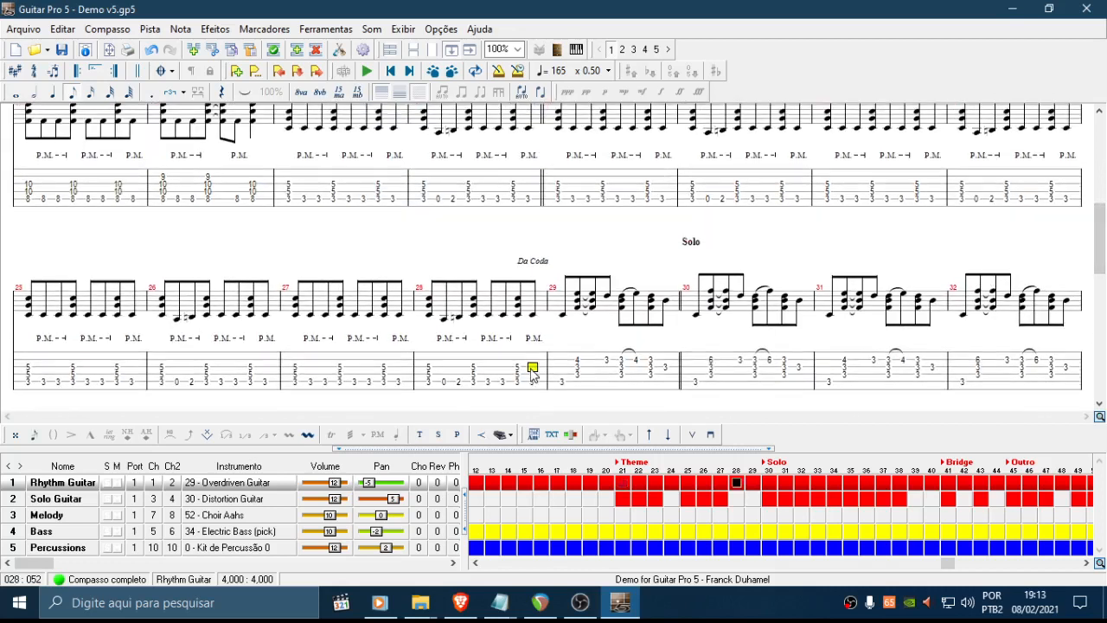
left_click(99, 31)
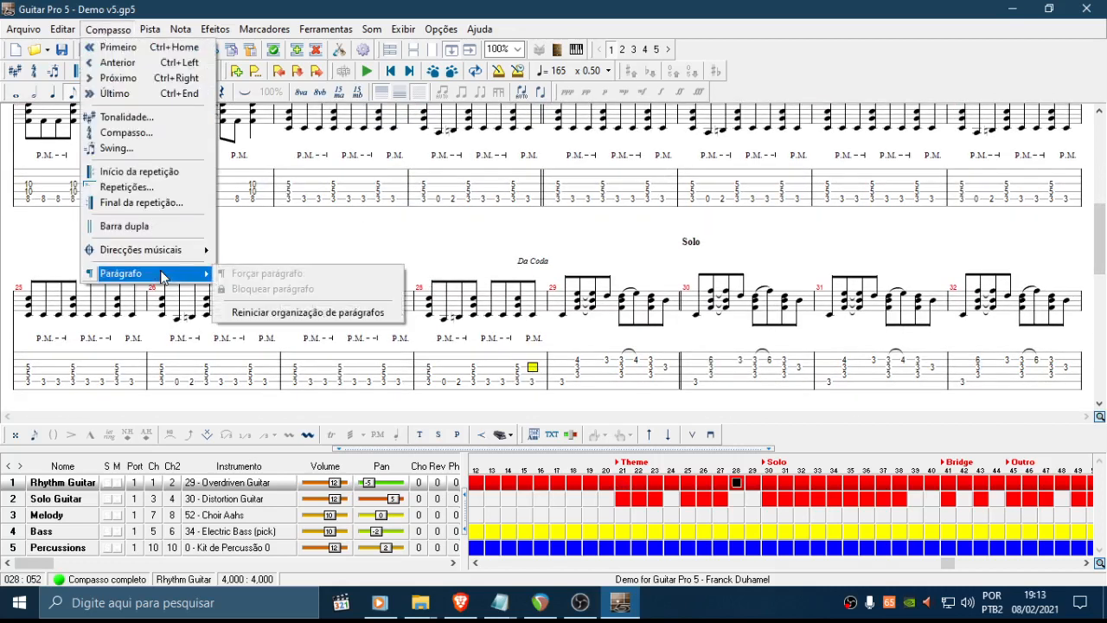
mouse_move(177, 251)
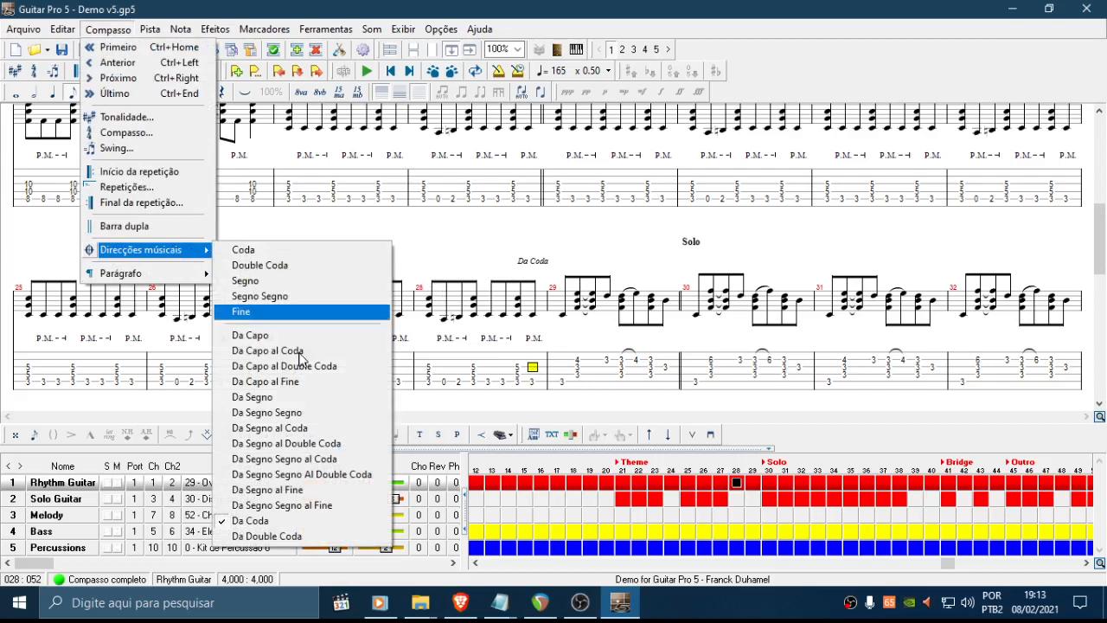
left_click(532, 382)
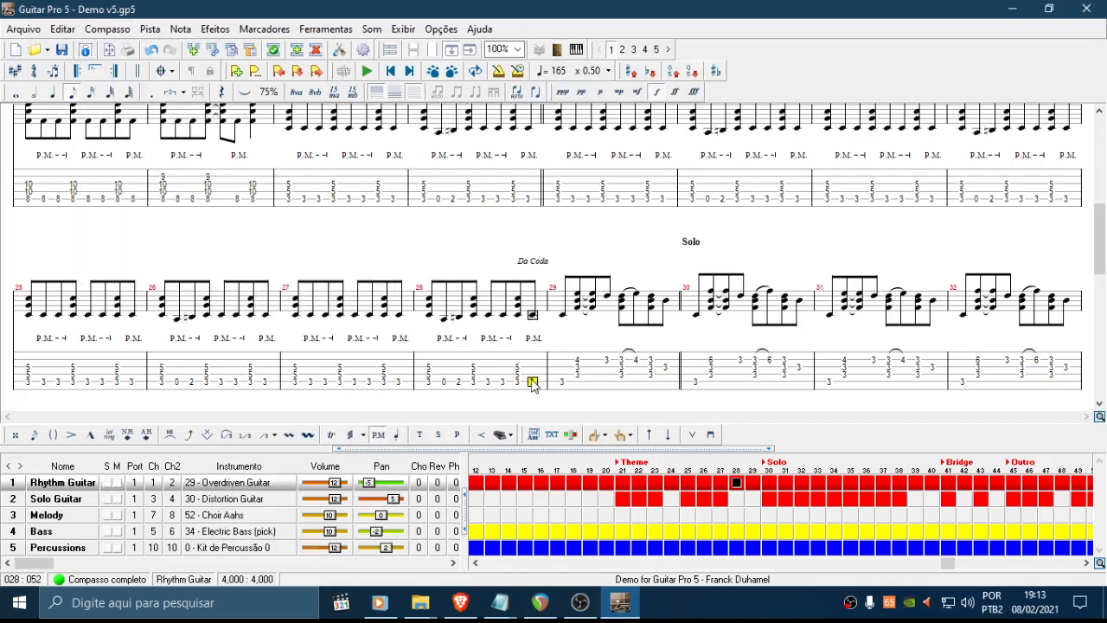
left_click_drag(1101, 229, 1104, 204)
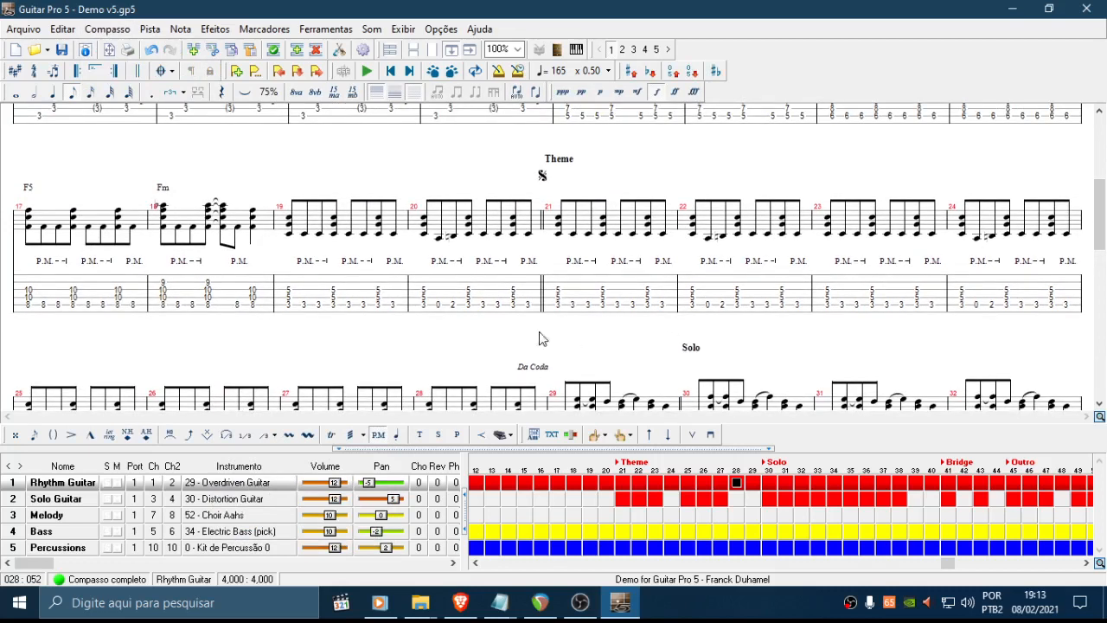
Examine the Segno sign at the start of bar 21, where the Theme begins
left_click(558, 275)
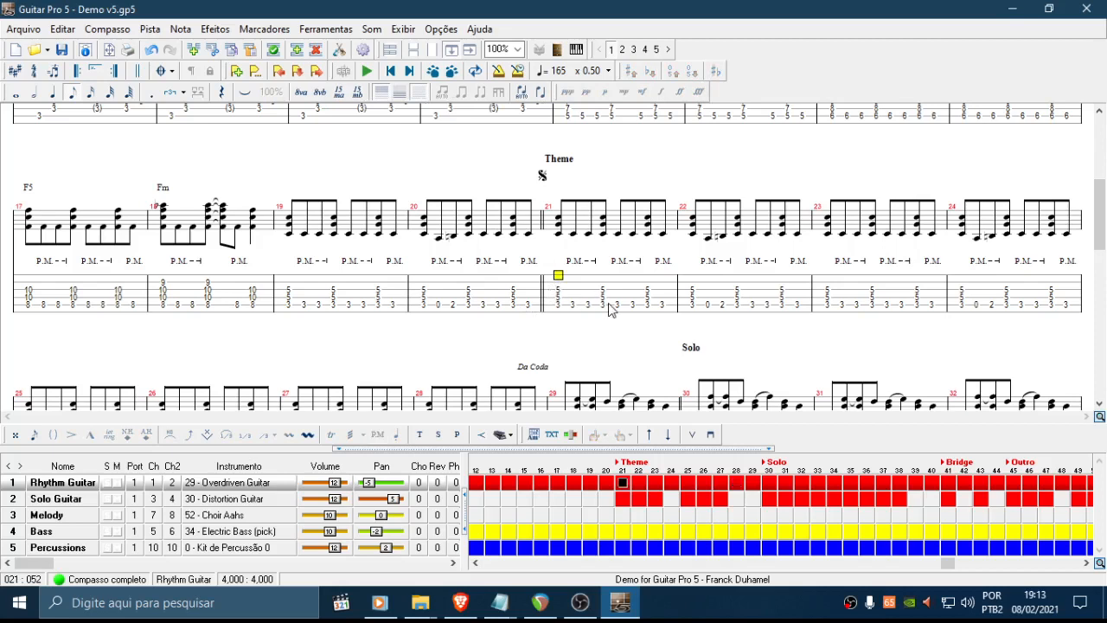
left_click_drag(538, 173, 545, 177)
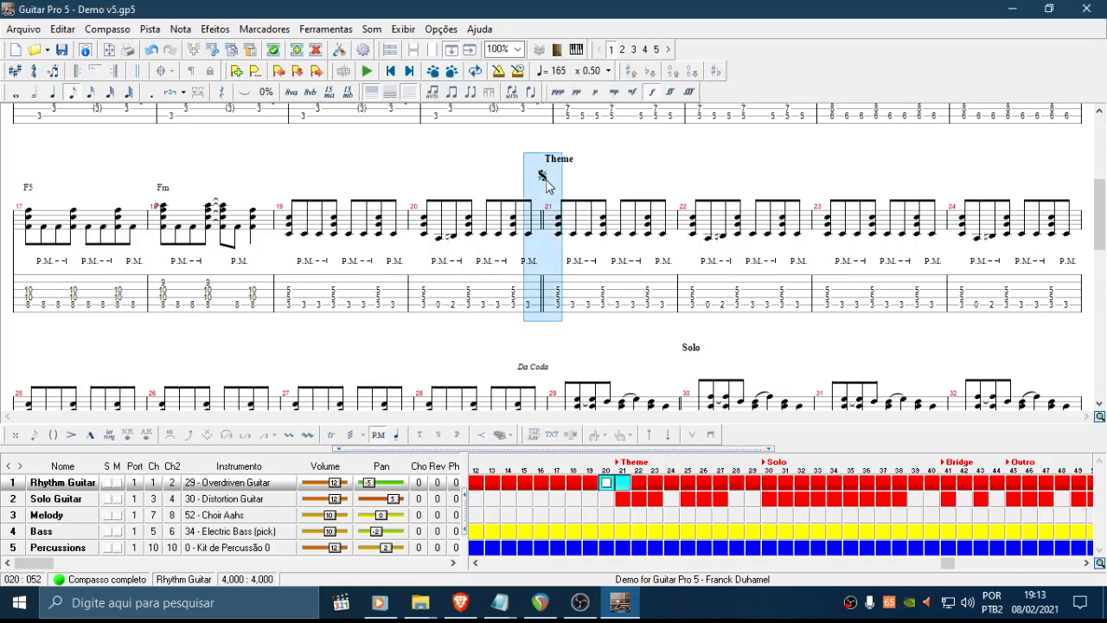
left_click(546, 176)
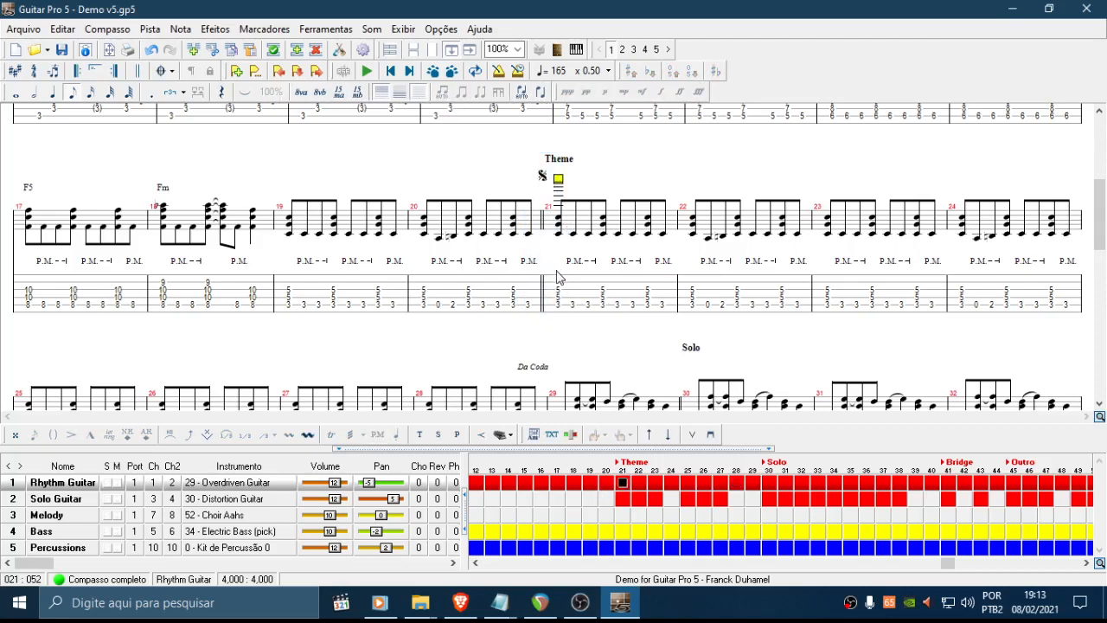
left_click(540, 178)
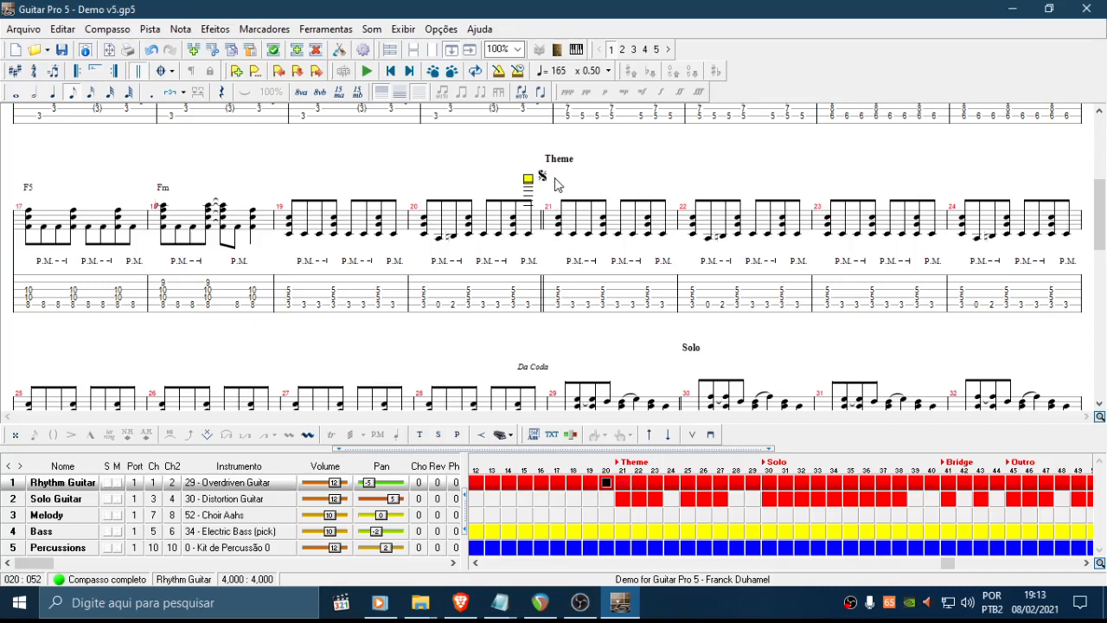
left_click(547, 183)
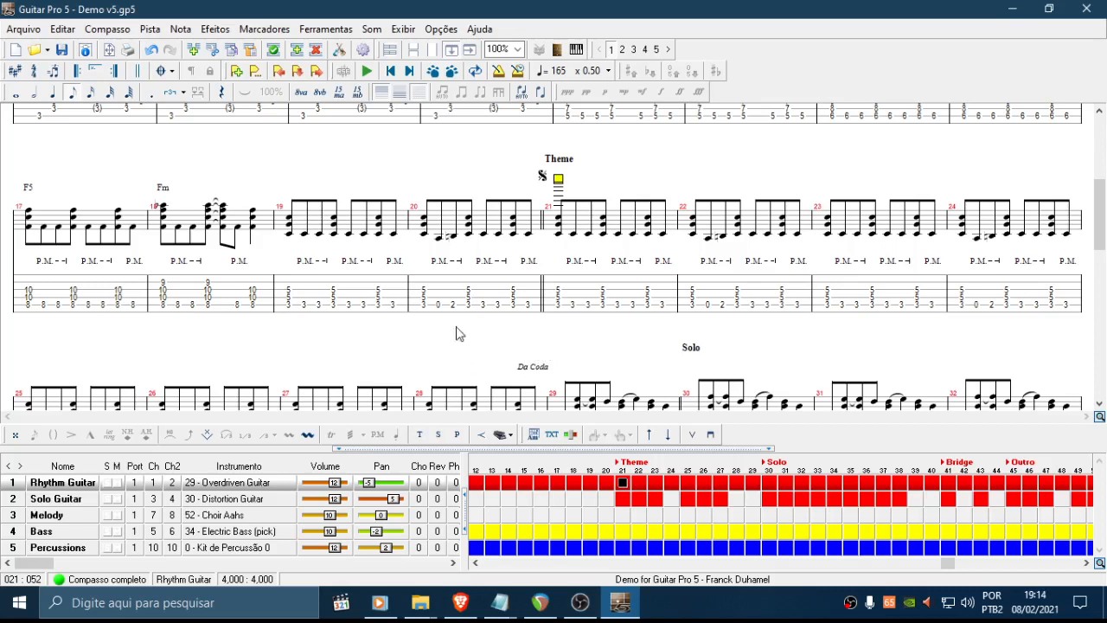
Play the score from bar 20 through the D.S. al Coda jump and stop playback in the Outro
left_click(513, 284)
key("space")
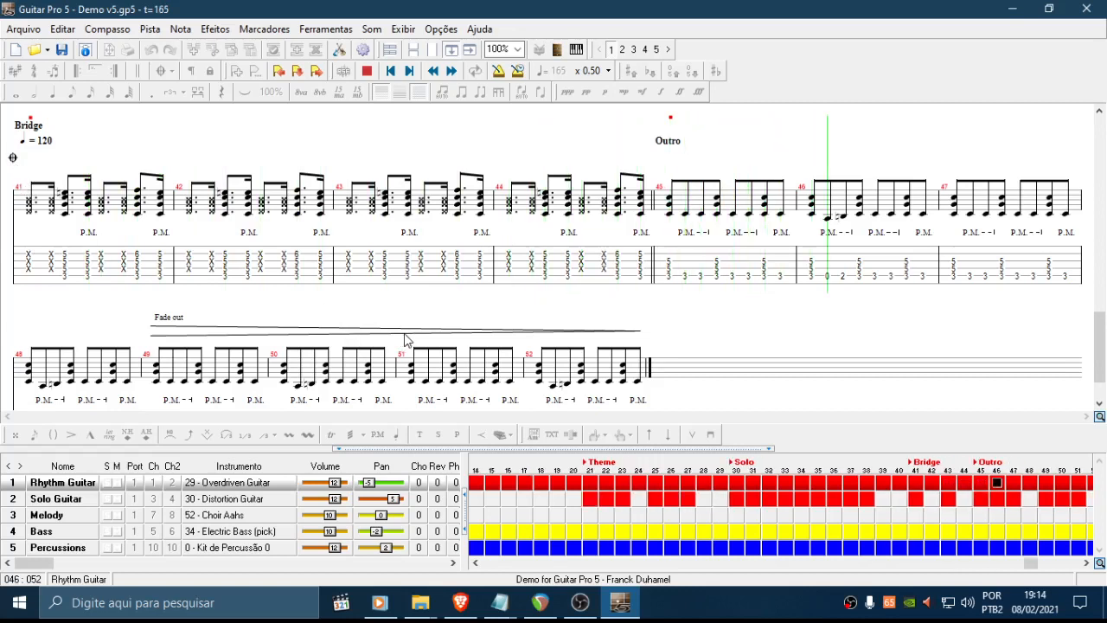
key("space")
Highlight the passage repeated by the D.S. al Coda jump, from the Segno in bar 21 to Da Coda in bar 28
left_click_drag(1101, 338, 1105, 211)
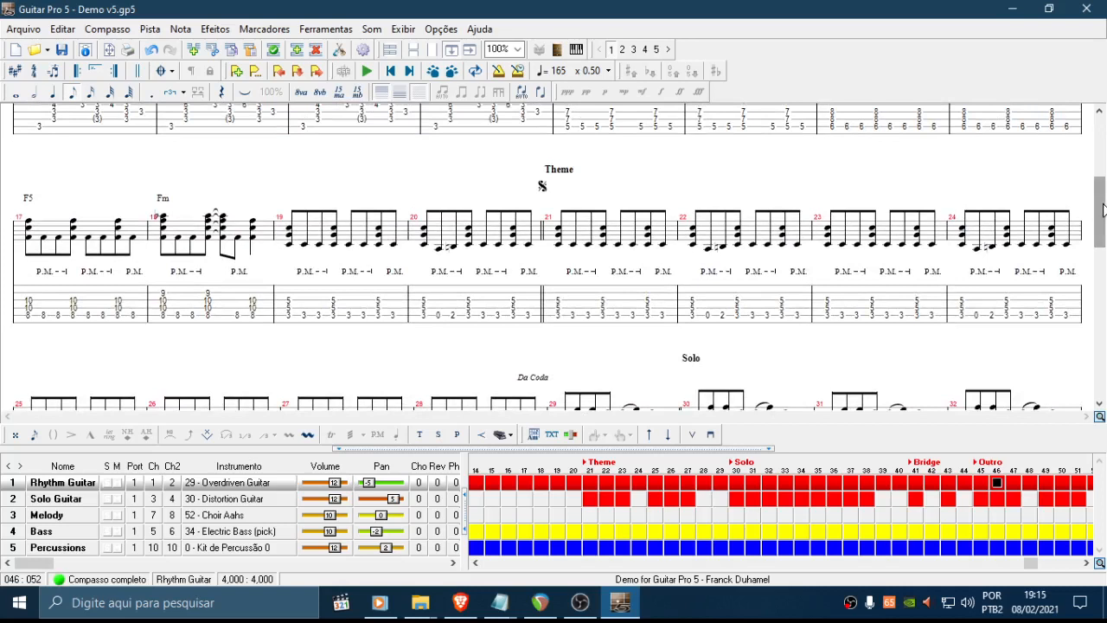
mouse_move(1104, 213)
left_mouse_down()
mouse_move(1105, 261)
mouse_move(1104, 208)
left_mouse_up()
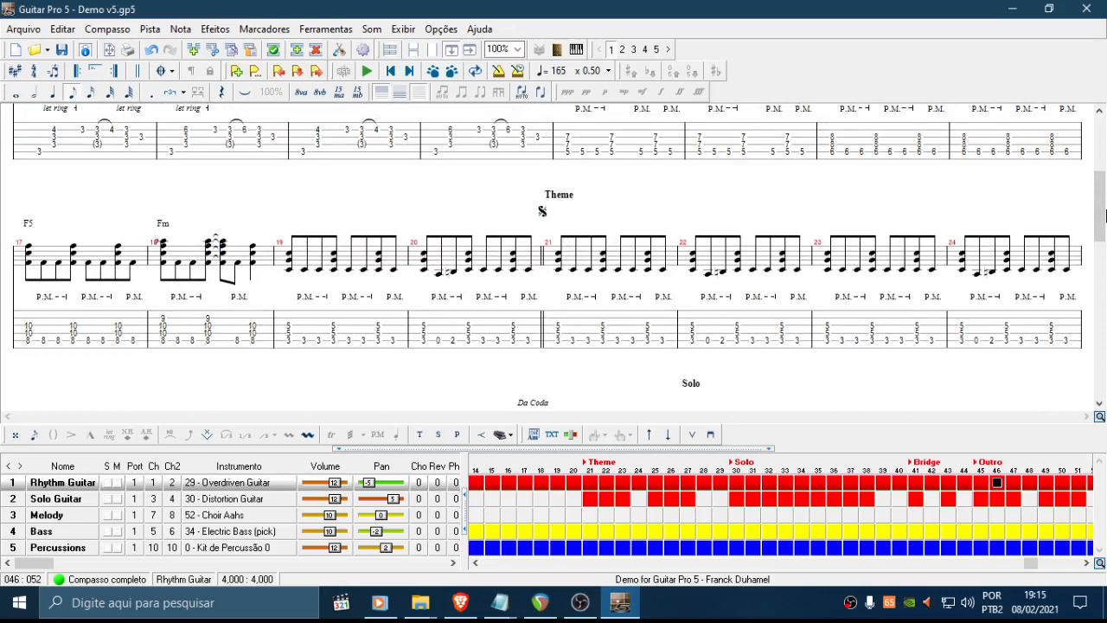
left_click_drag(1102, 215, 1103, 228)
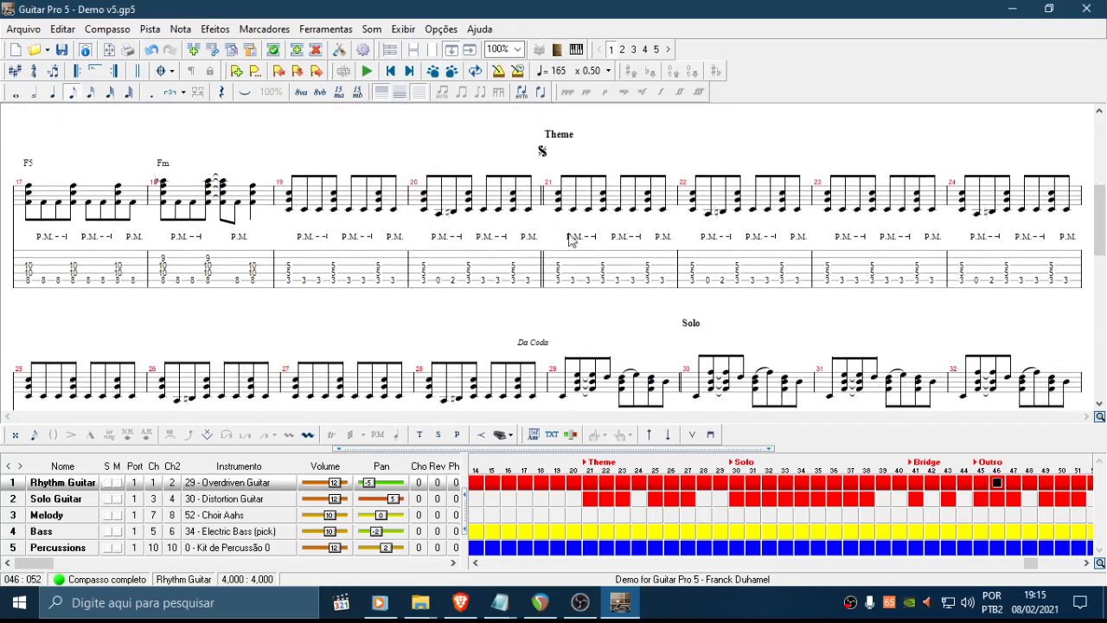
left_click_drag(550, 216, 374, 313)
left_click(1098, 258)
left_click_drag(1097, 247, 1075, 228)
left_click(857, 288)
left_click(1063, 290)
left_click_drag(578, 249, 541, 352)
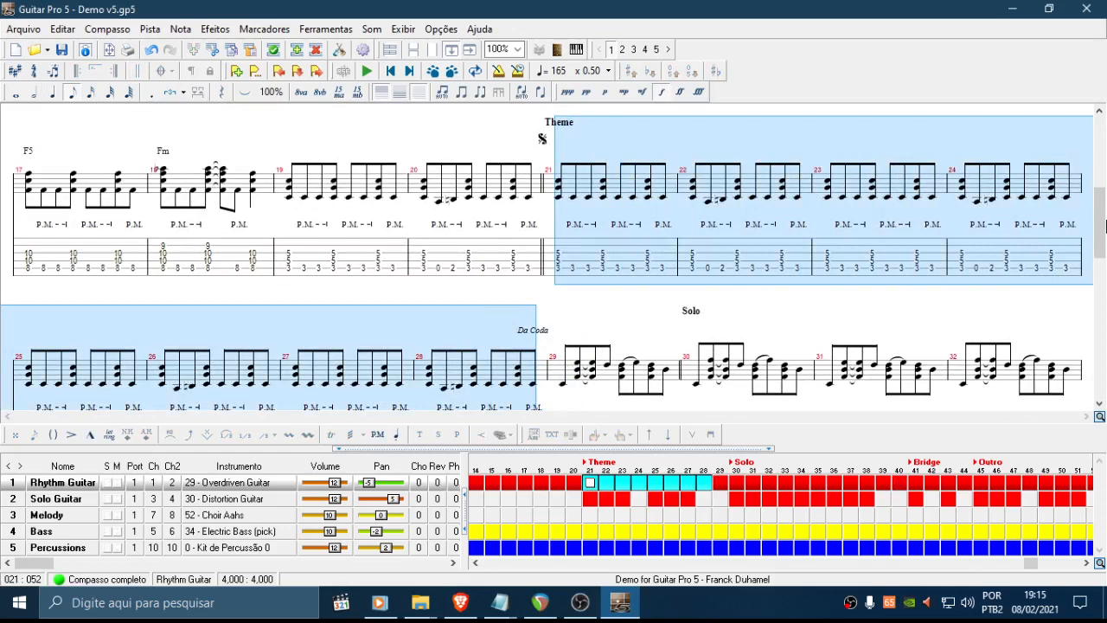
Trace the jump from Da Coda to the Coda sign in bar 41 and highlight the bars from the Bridge onward
left_click_drag(1105, 251, 1104, 389)
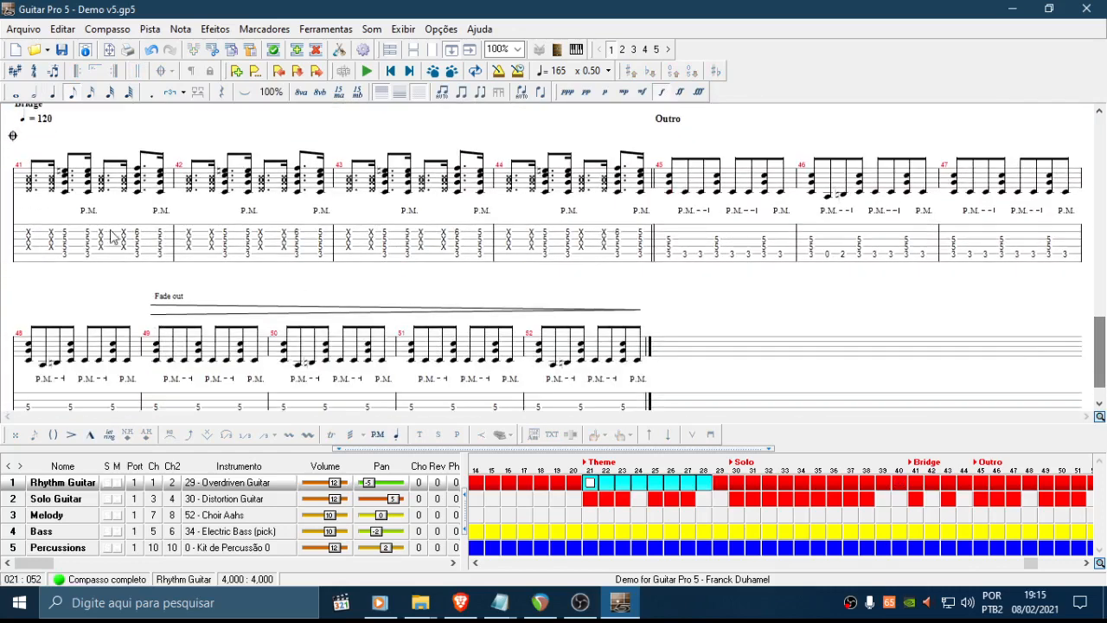
left_click(18, 239)
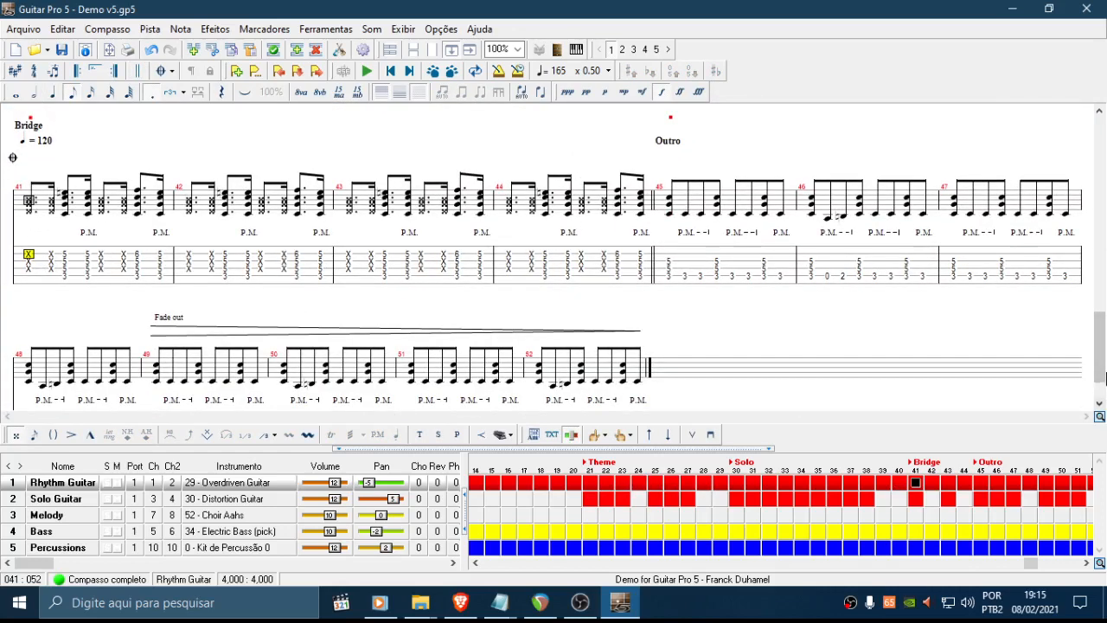
left_click_drag(1103, 331, 1106, 219)
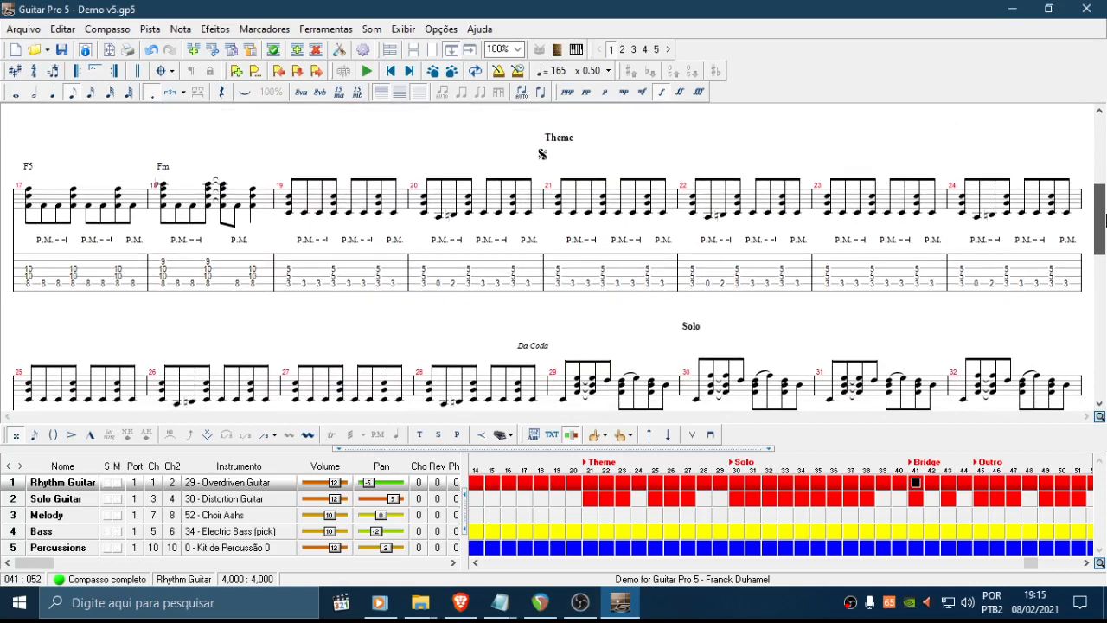
left_click_drag(1100, 220, 1106, 266)
left_click_drag(1106, 222, 1105, 211)
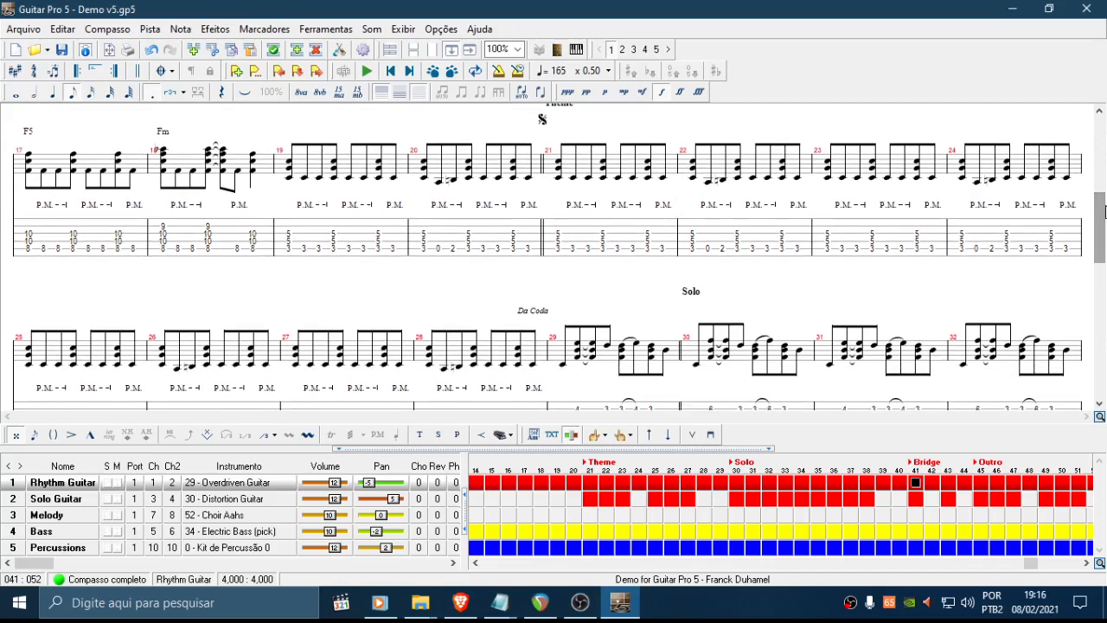
scroll(1105, 211, "down", 10)
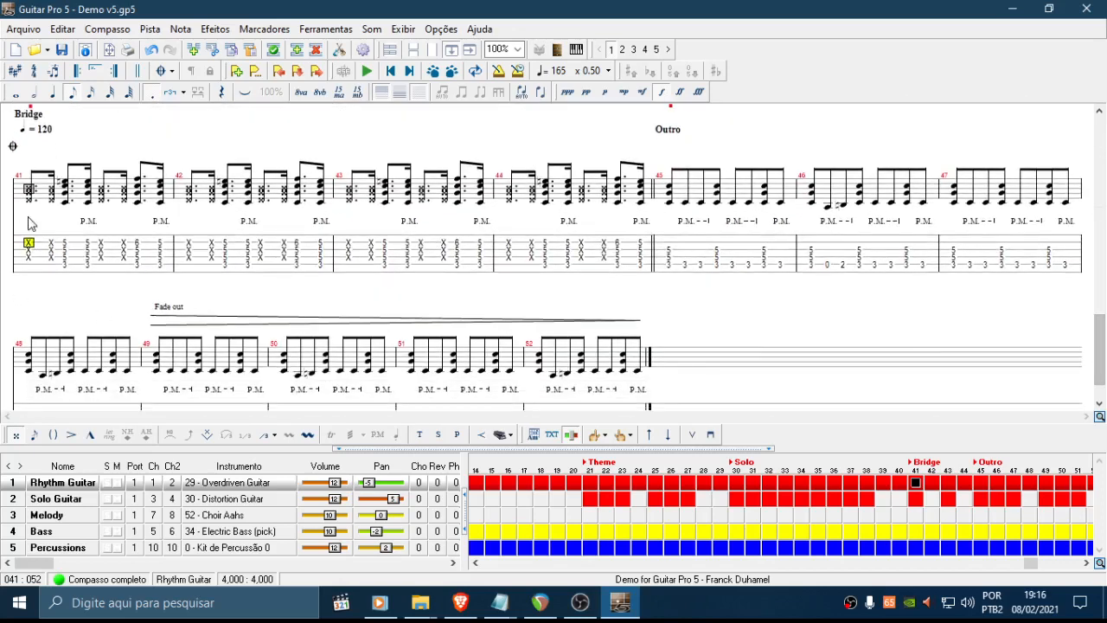
left_click(23, 249)
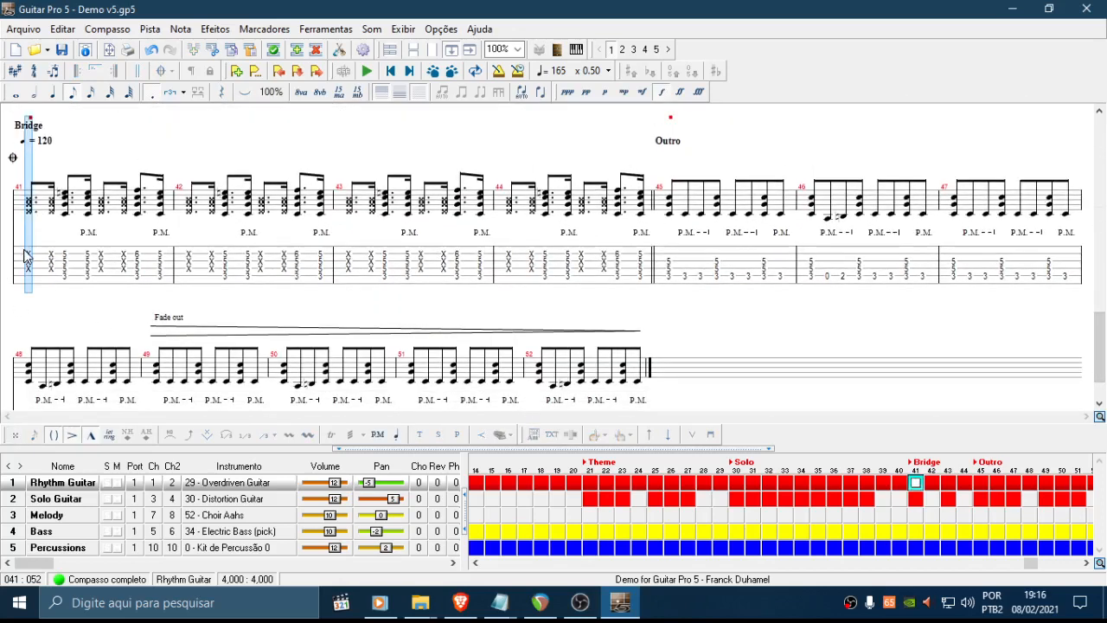
left_click(24, 250)
scroll(1087, 319, "up", 2)
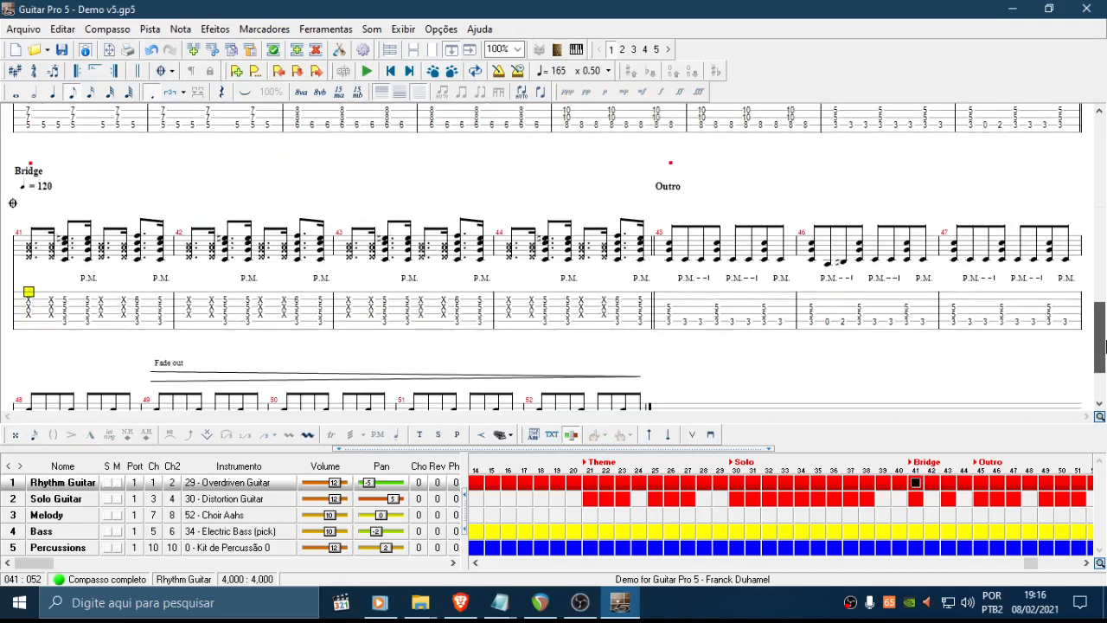
left_click_drag(45, 295, 504, 365)
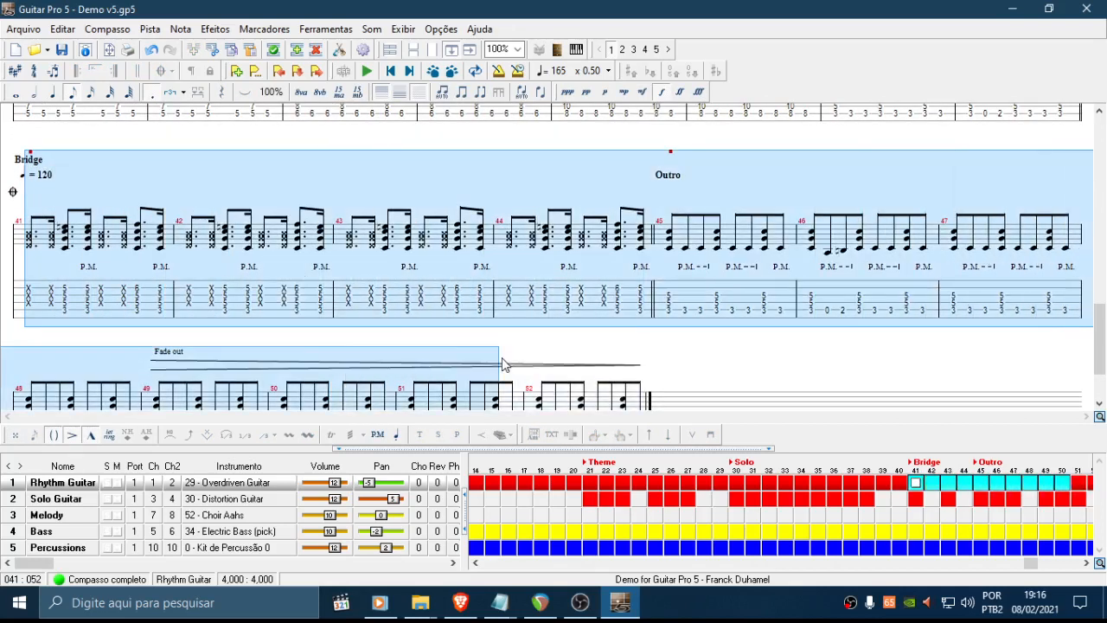
left_click(28, 292)
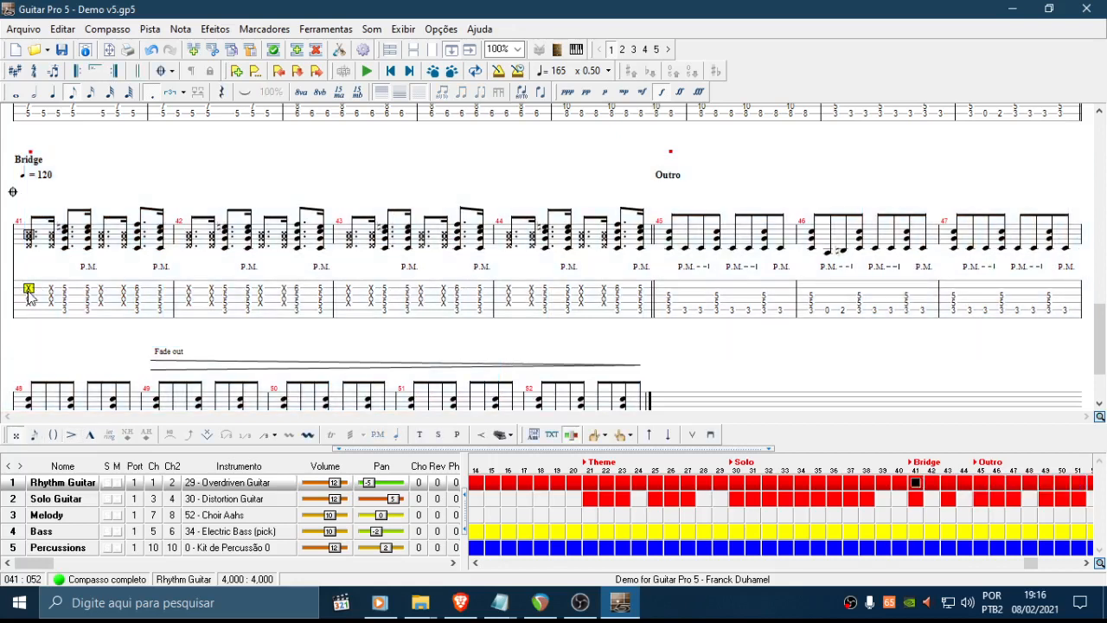
Walk through the score bar by bar from the Segno in bar 21 to D.S. al Coda in bar 40
left_click_drag(1105, 316, 1105, 235)
left_click(605, 180)
left_click(725, 215)
left_click(859, 261)
left_click(1006, 261)
left_click(88, 402)
left_click(222, 376)
left_click(323, 370)
left_click(458, 367)
left_click(626, 358)
left_click(771, 358)
left_click(889, 374)
left_click_drag(1101, 261, 1100, 303)
left_click(1037, 200)
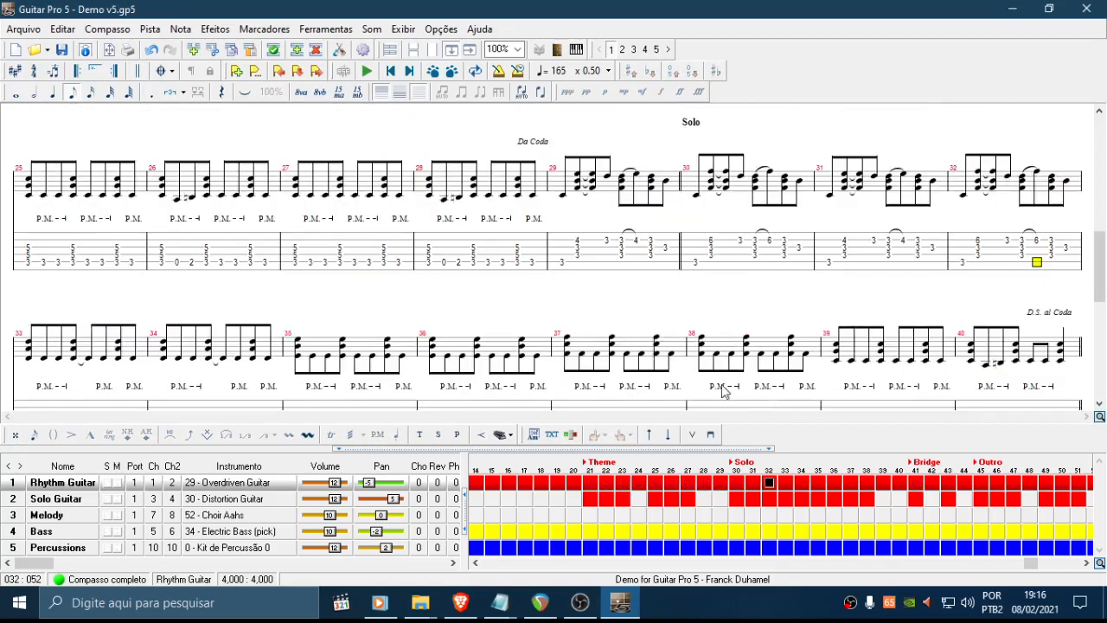
left_click(64, 394)
left_click(269, 370)
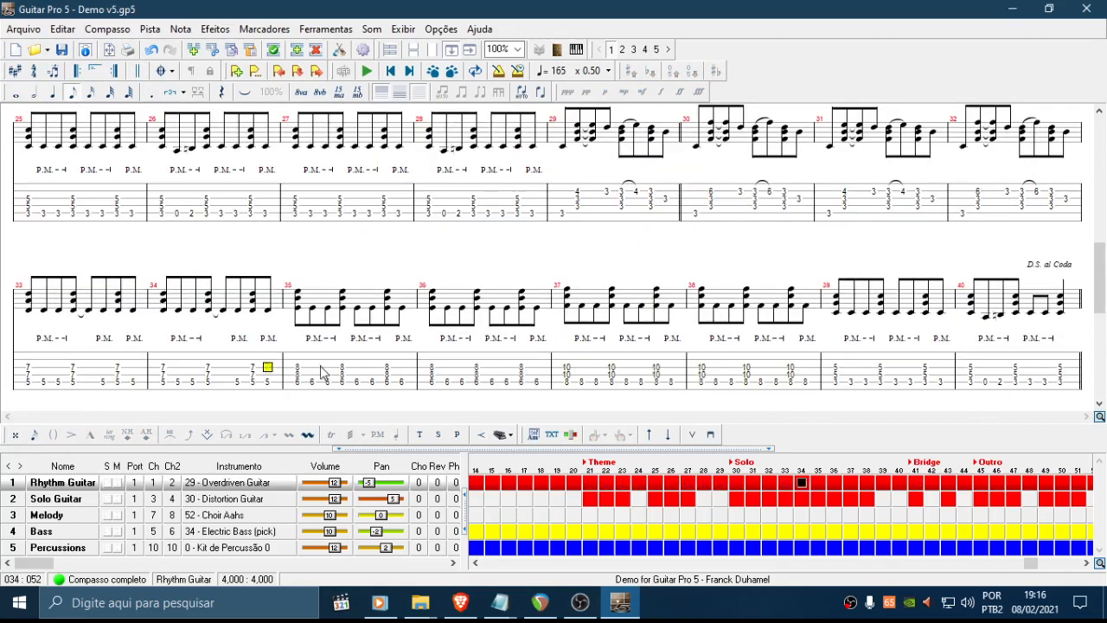
left_click(642, 377)
left_click(789, 378)
left_click(928, 375)
left_click(1045, 363)
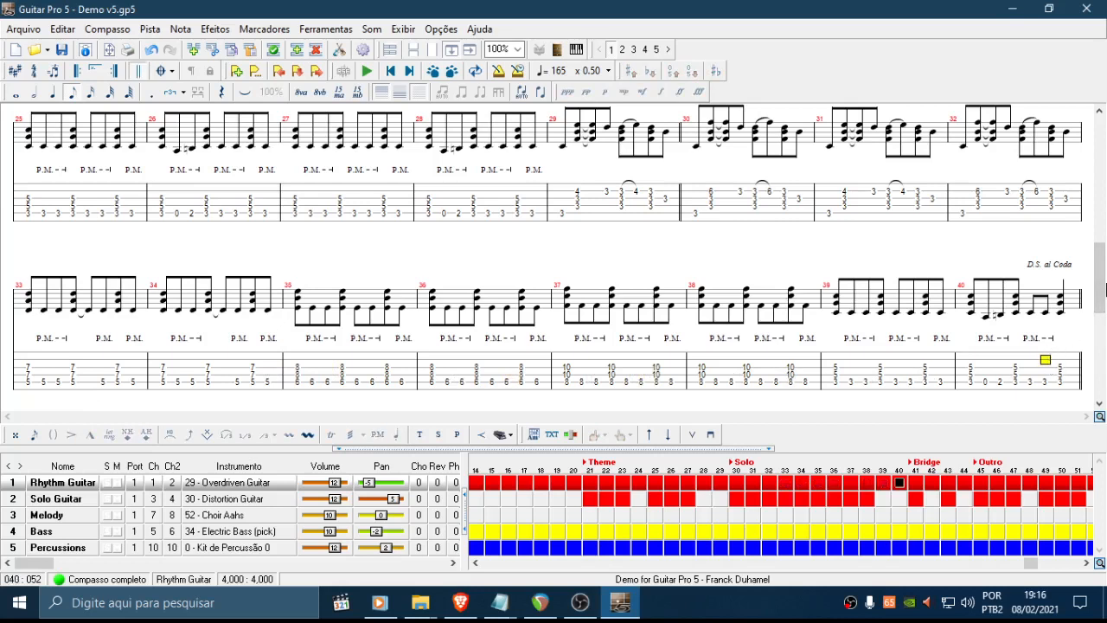
Review the repeated section between the Segno in bar 21 and the Da Coda mark in bar 28
mouse_move(1105, 272)
left_mouse_down()
mouse_move(1105, 281)
mouse_move(1104, 266)
left_mouse_up()
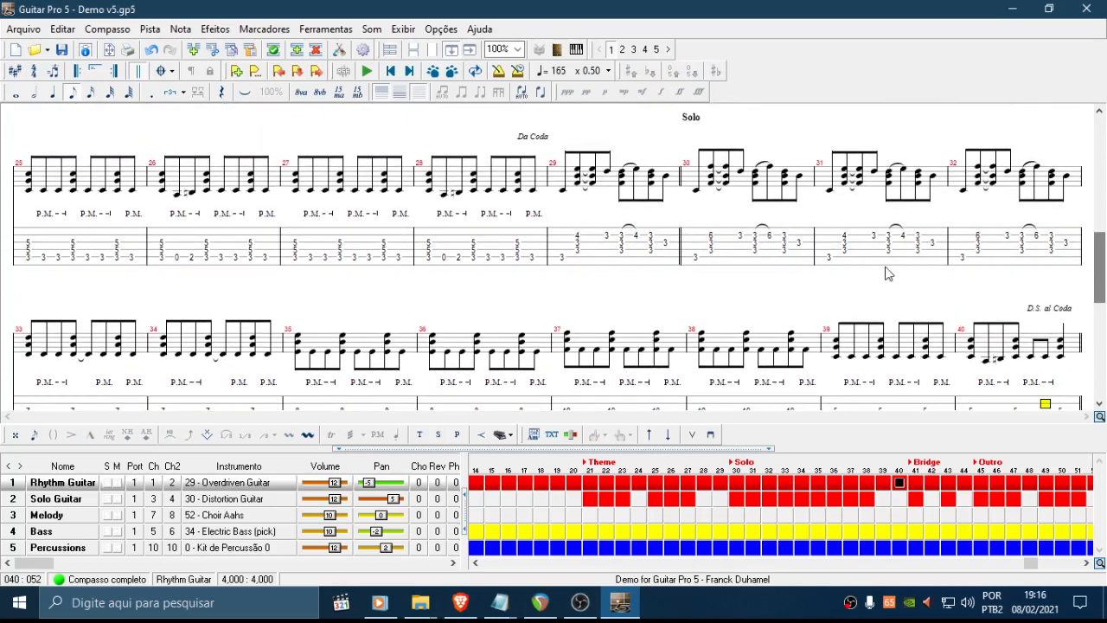
left_click(519, 247)
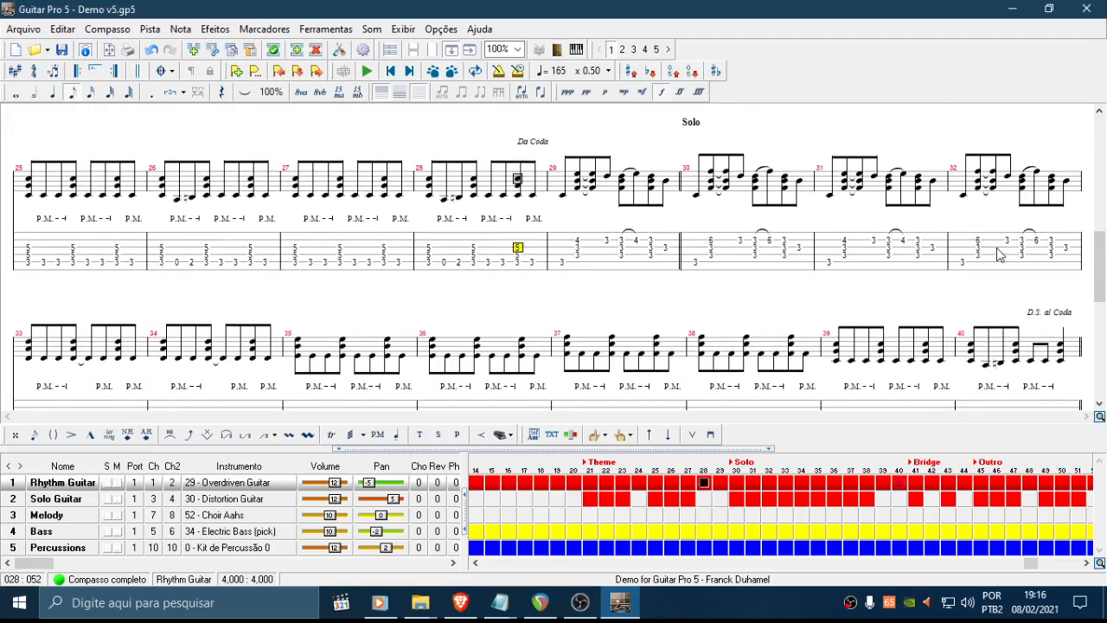
left_click_drag(1101, 267, 1101, 222)
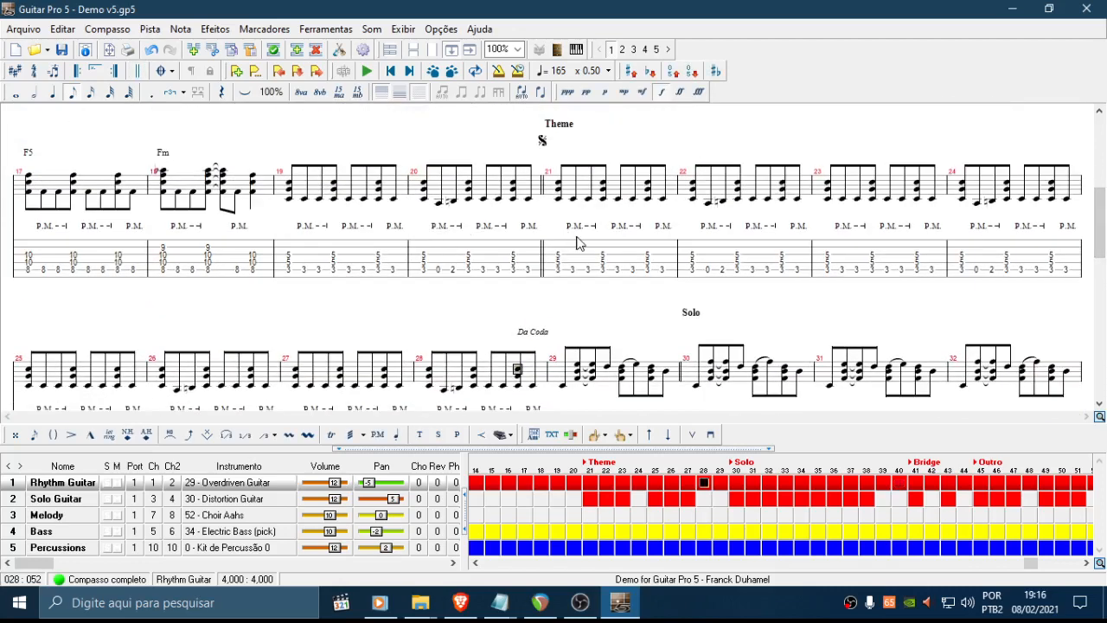
scroll(1023, 266, "down", 2)
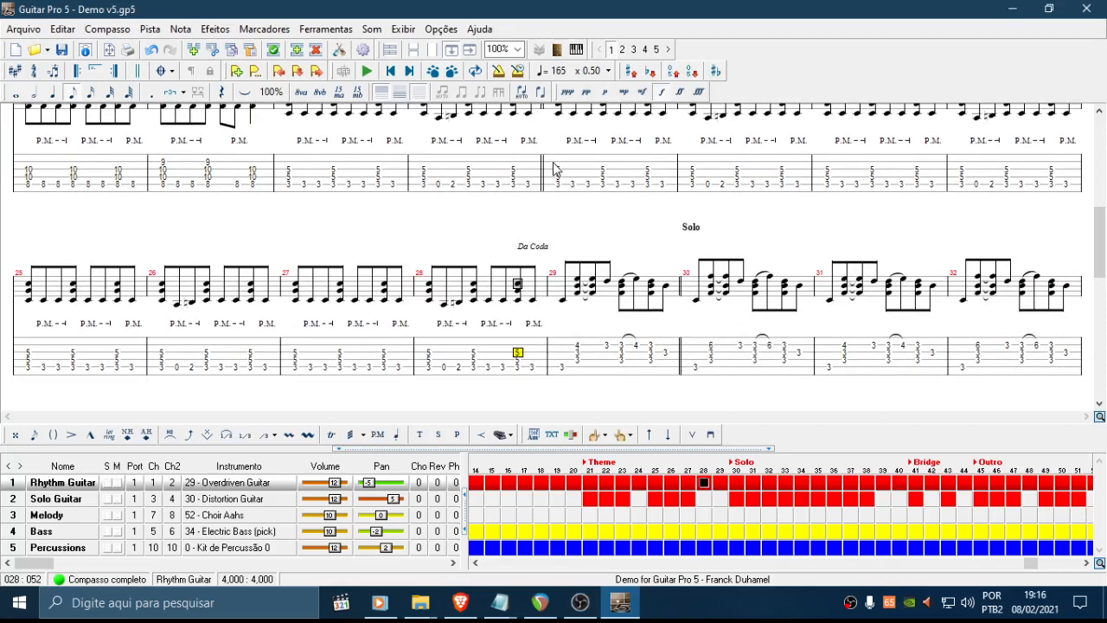
left_click(557, 152)
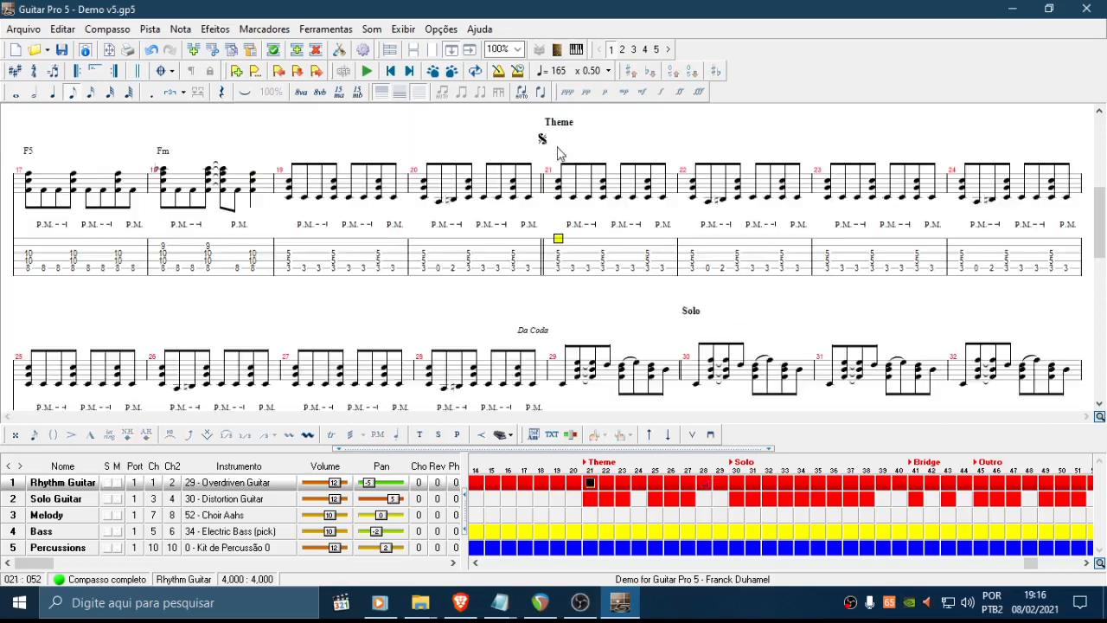
left_click(515, 400)
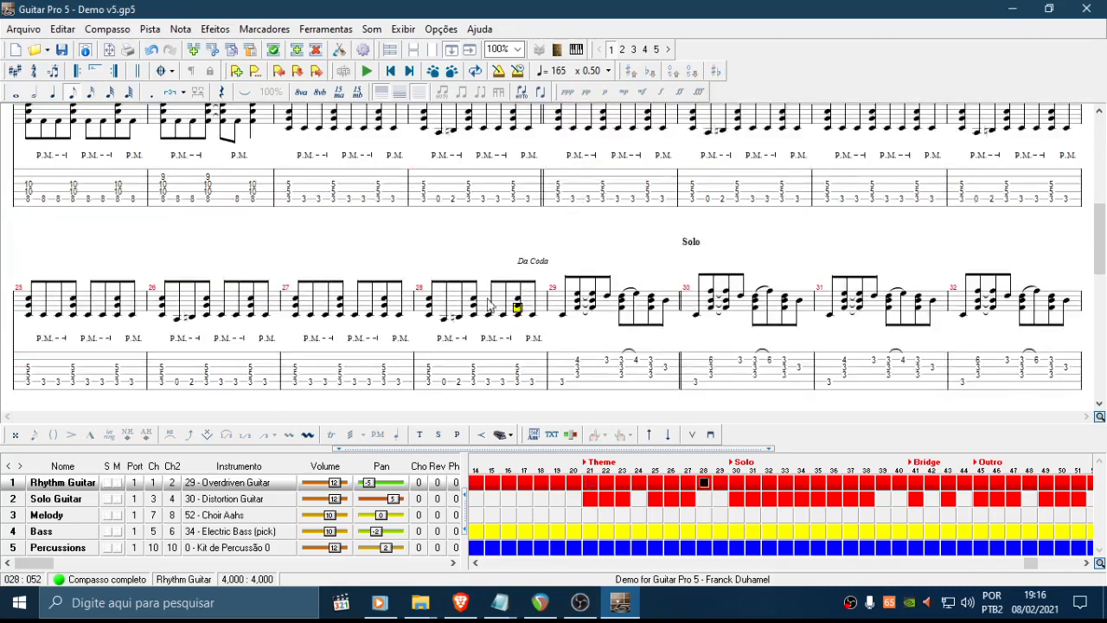
left_click(580, 206)
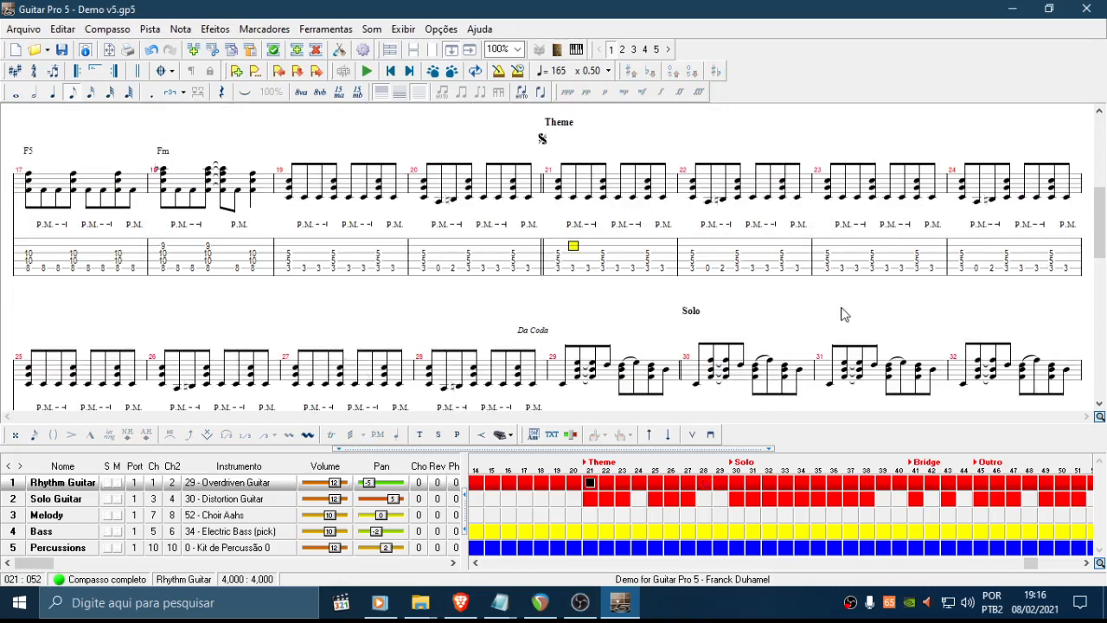
Insert eight blank bars before the Bridge, between bar 40 and the Coda sign
left_click_drag(1101, 261, 1097, 321)
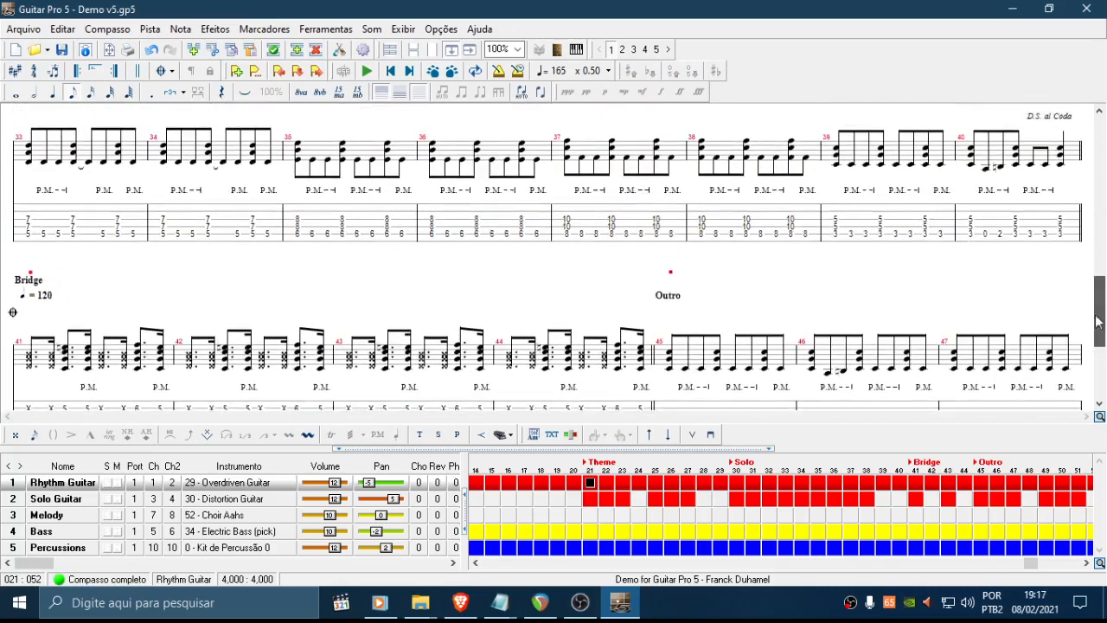
left_click(29, 402)
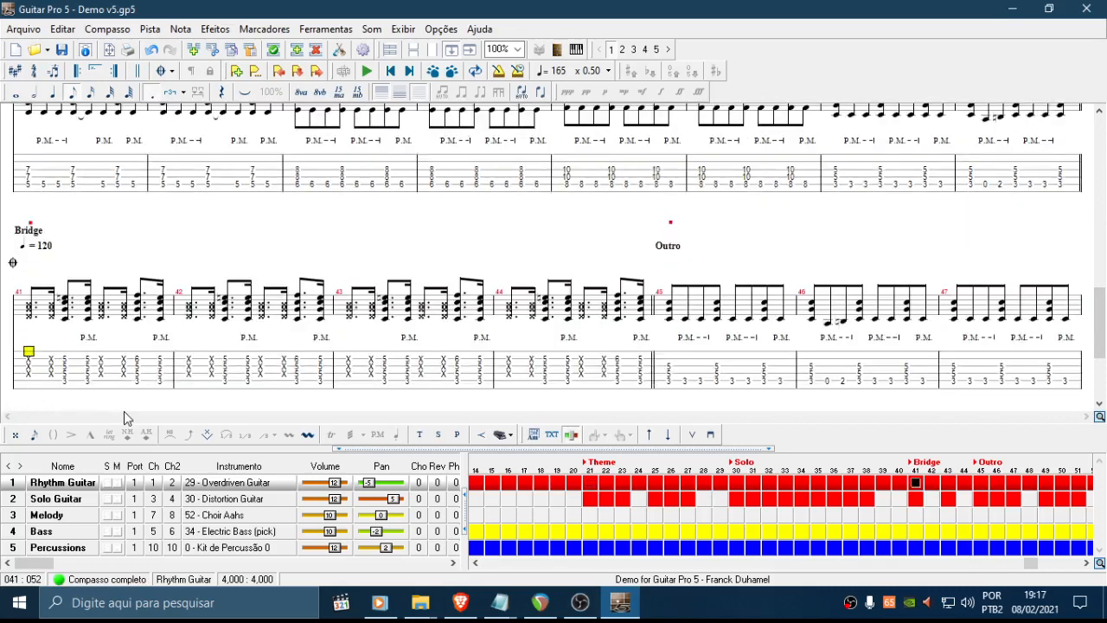
left_click(33, 365)
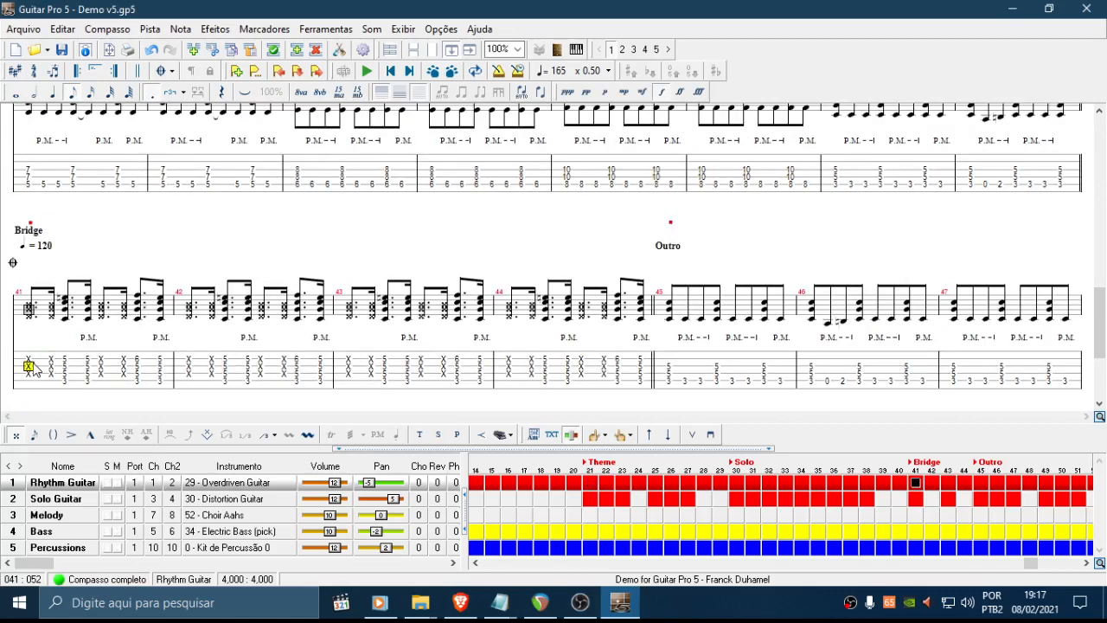
key("Insert")
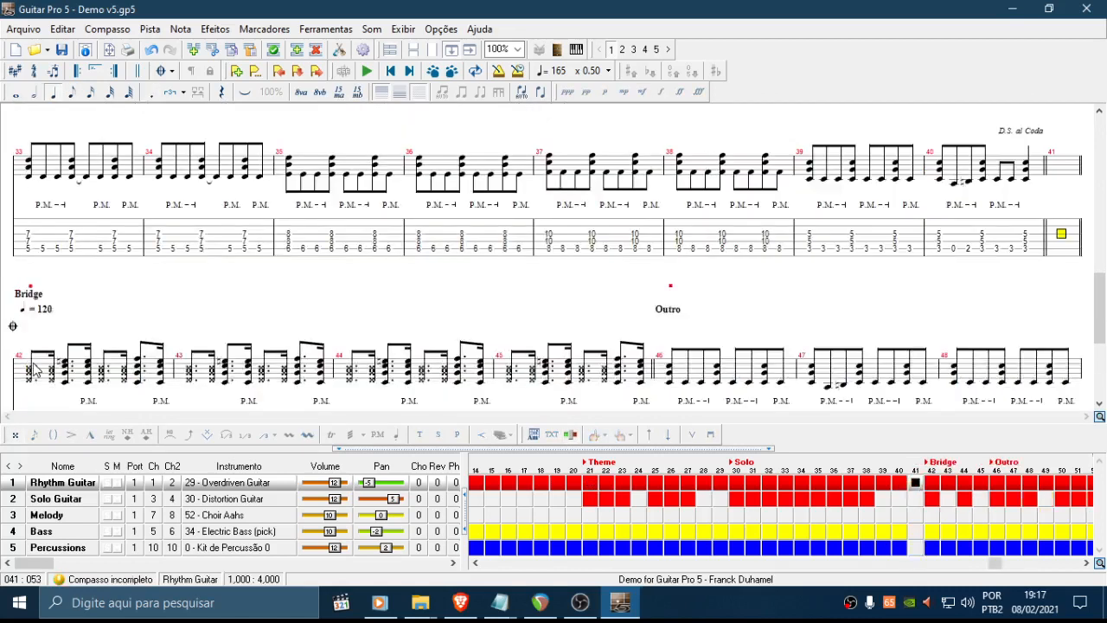
key("Insert")
key("Insert")
key("Insert")
key("Insert")
key("Insert")
key("Insert")
key("Insert")
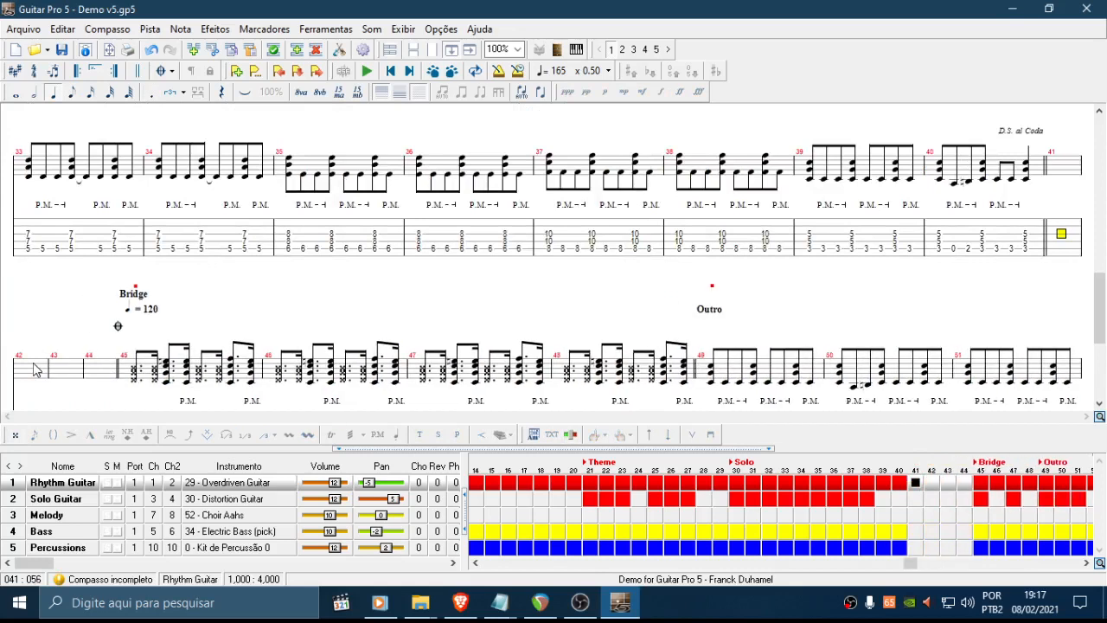
key("Insert")
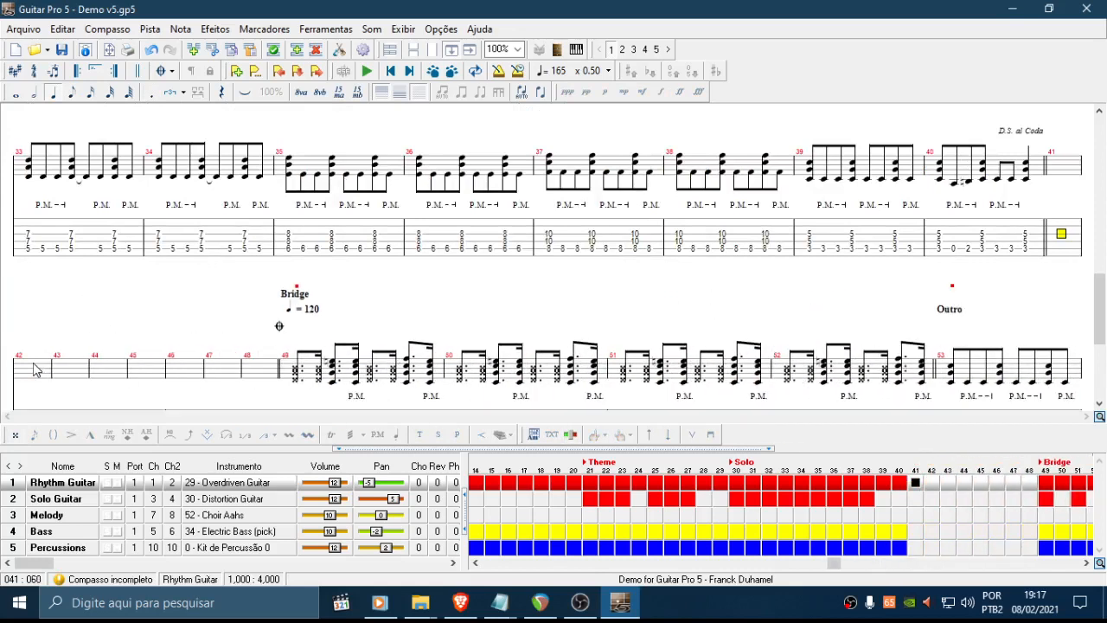
Copy bars 21 to 28 of the Theme for all tracks
left_click_drag(1103, 299, 1102, 257)
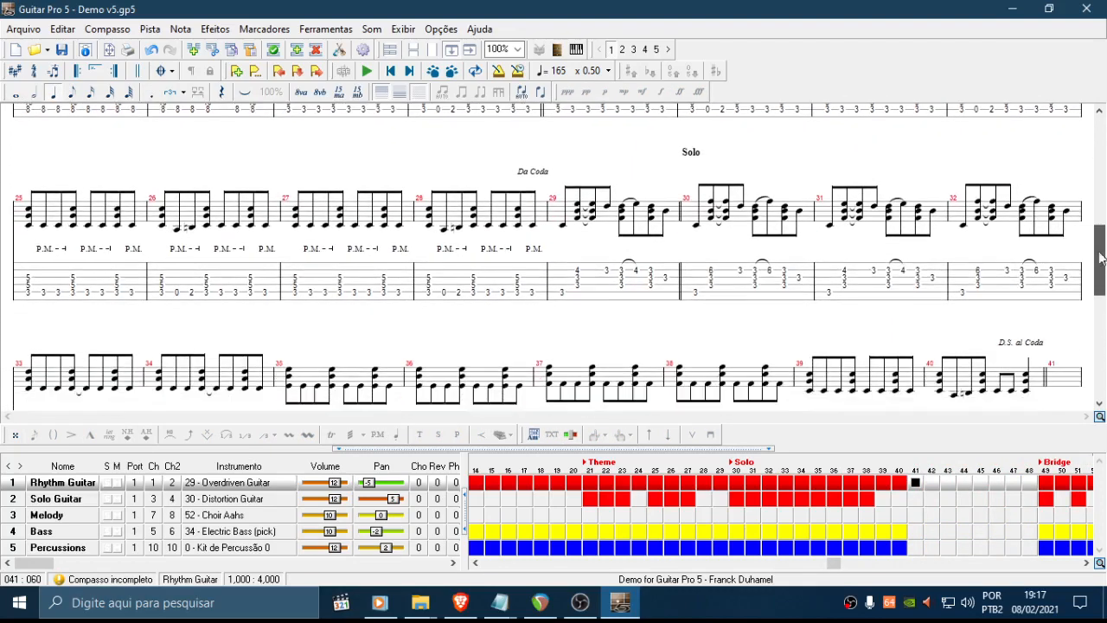
left_click(556, 122)
left_click(558, 222)
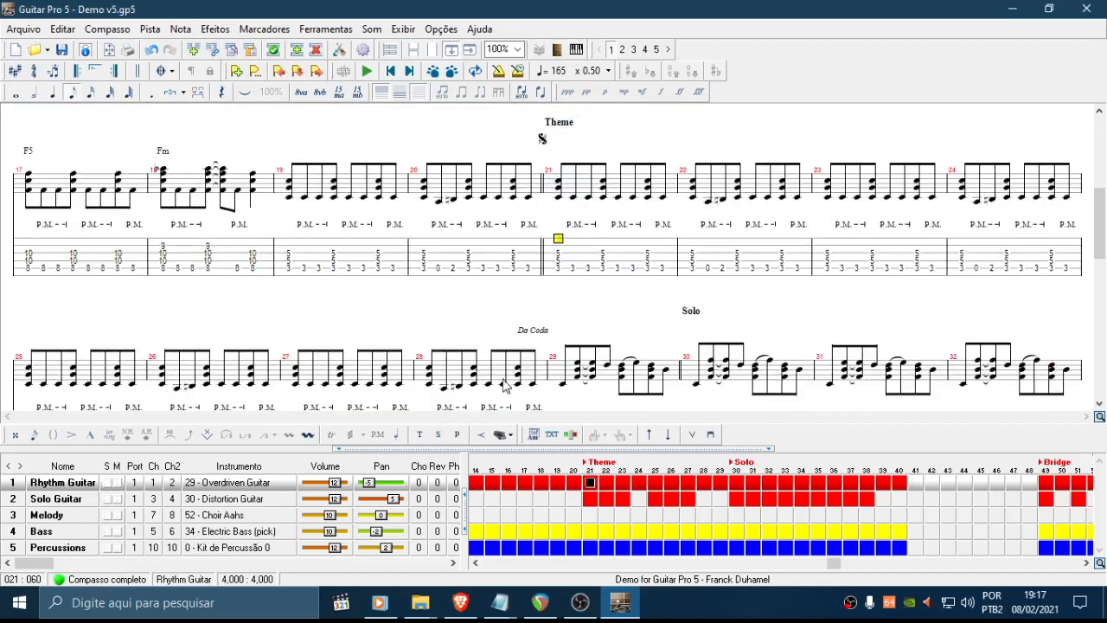
left_click(560, 254)
left_click_drag(554, 395, 534, 343)
key("ctrl+c")
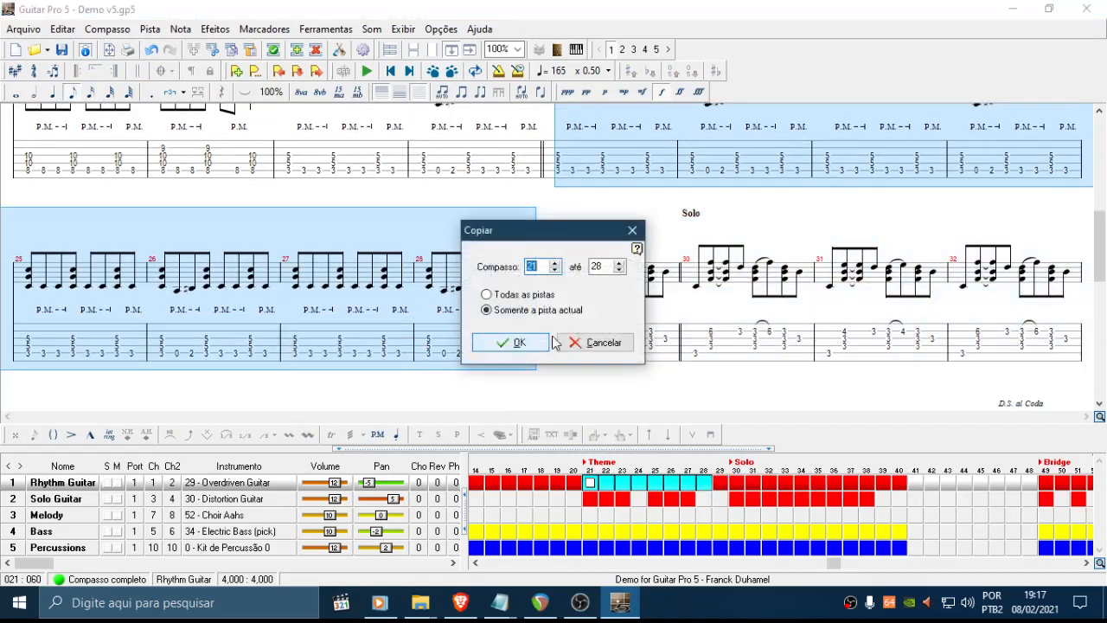
left_click(530, 294)
left_click(530, 341)
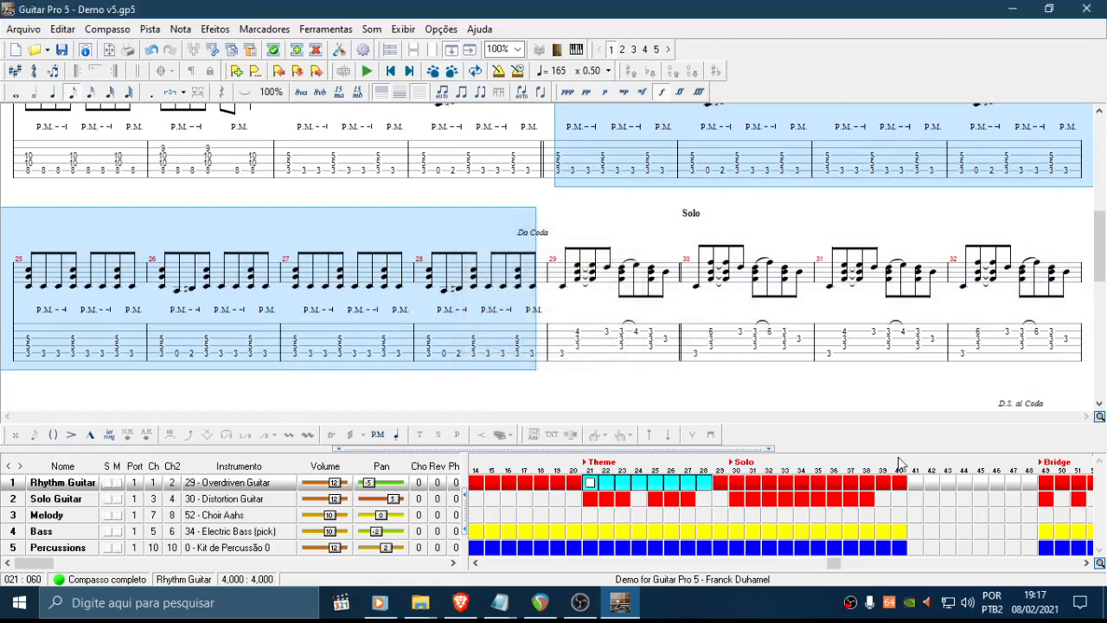
Paste the copied Theme once into the blank bars starting at bar 41, placing the content on the selection in all tracks
left_click(920, 487)
key("ctrl+v")
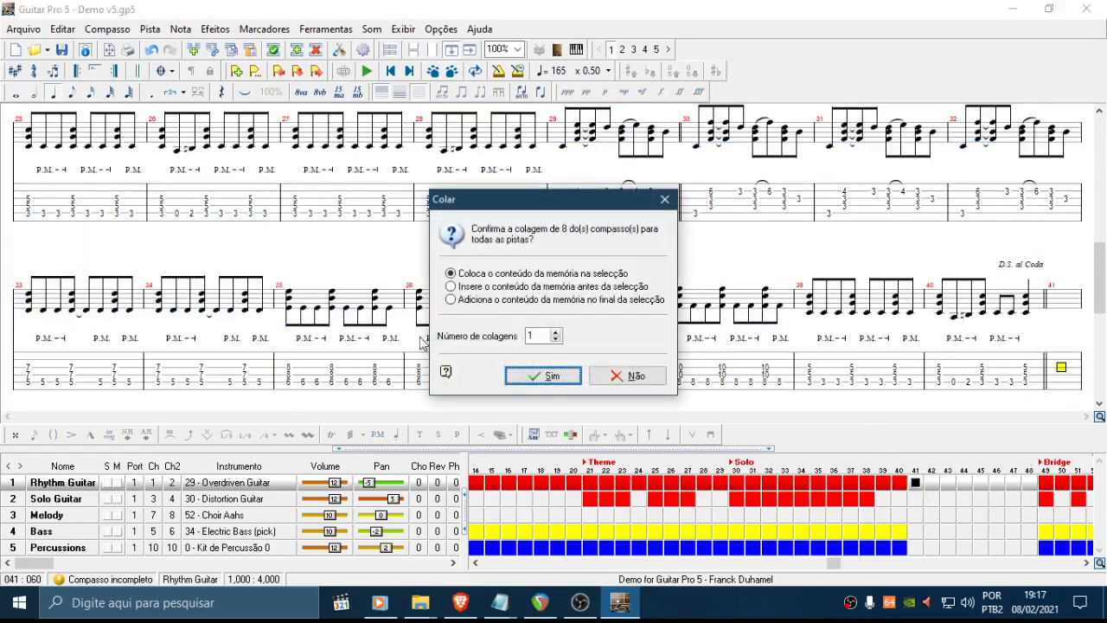
key("Return")
Try to remove the Segno direction from bar 21 at the start of the Theme
left_click_drag(1105, 293, 1105, 197)
left_click(558, 314)
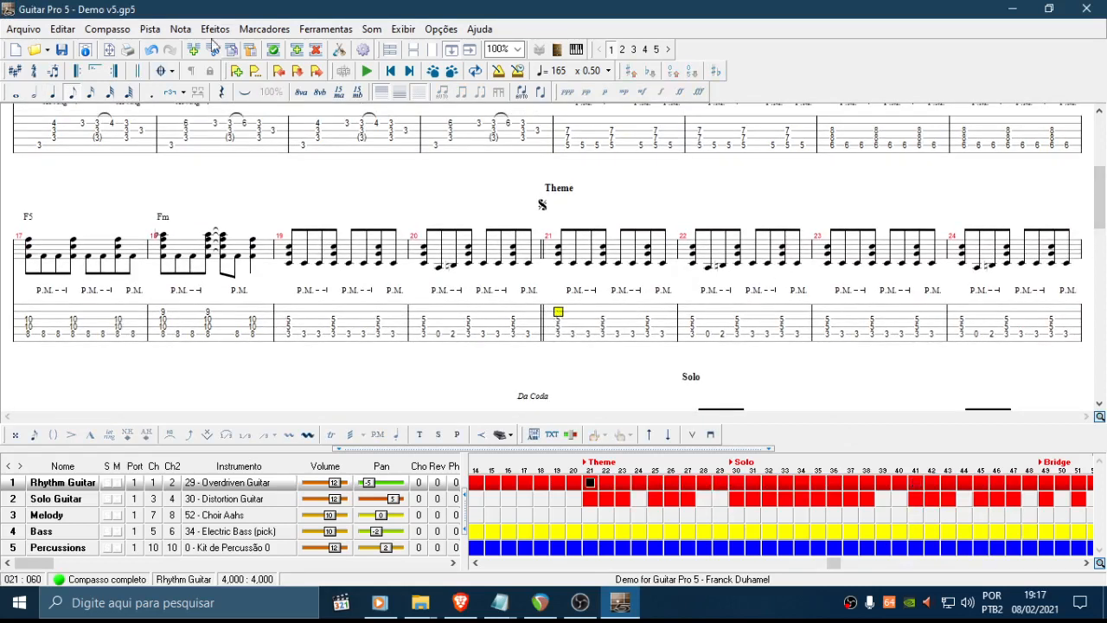
left_click(107, 28)
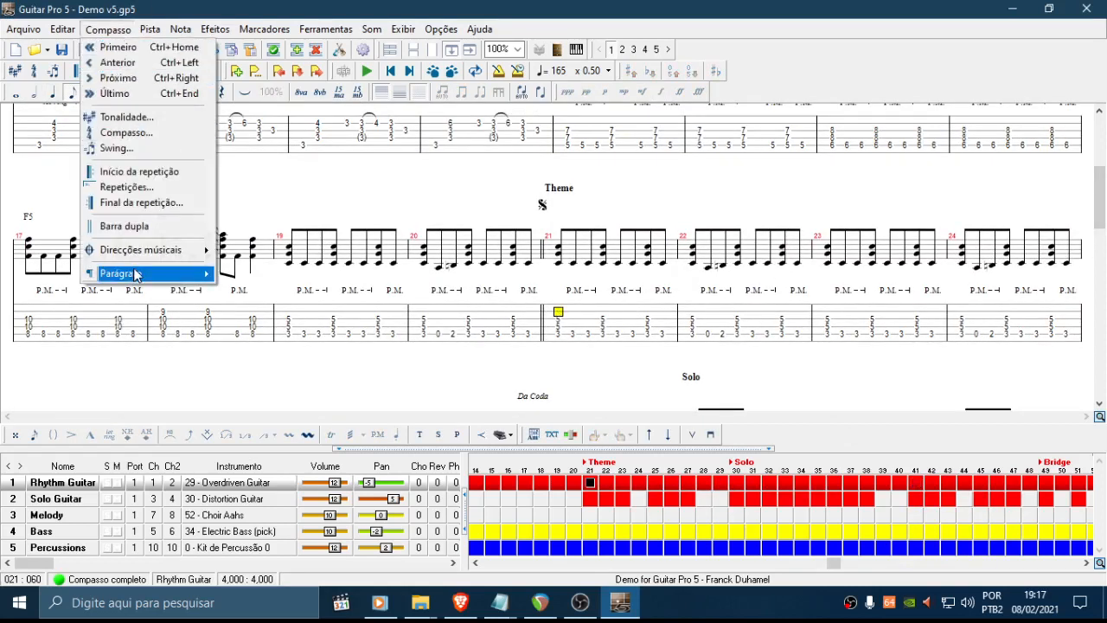
mouse_move(165, 250)
left_click(247, 286)
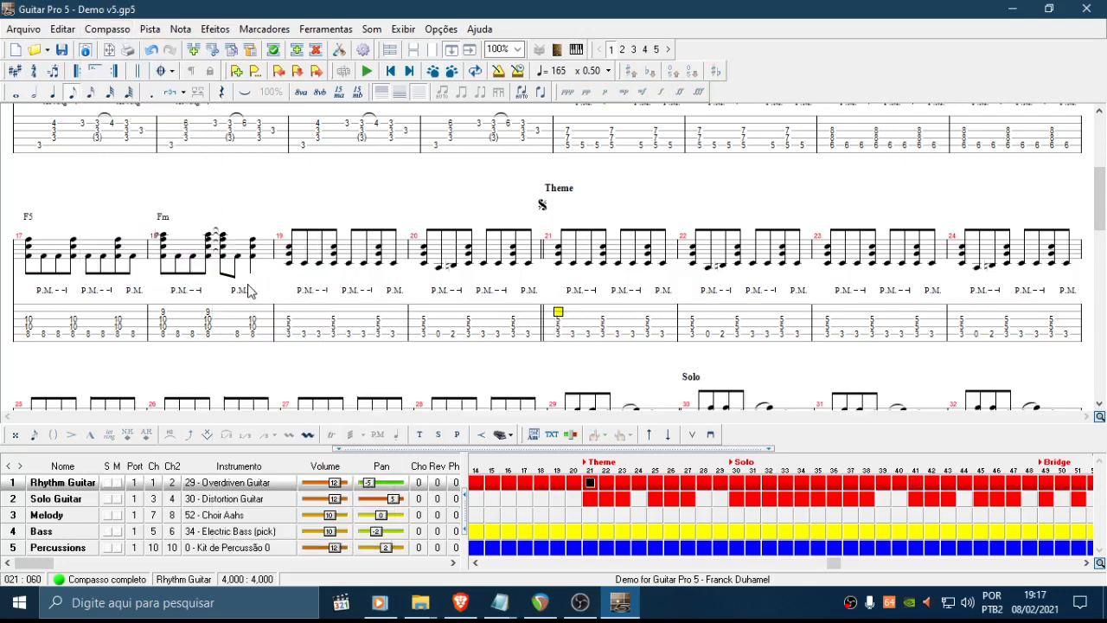
key("Left")
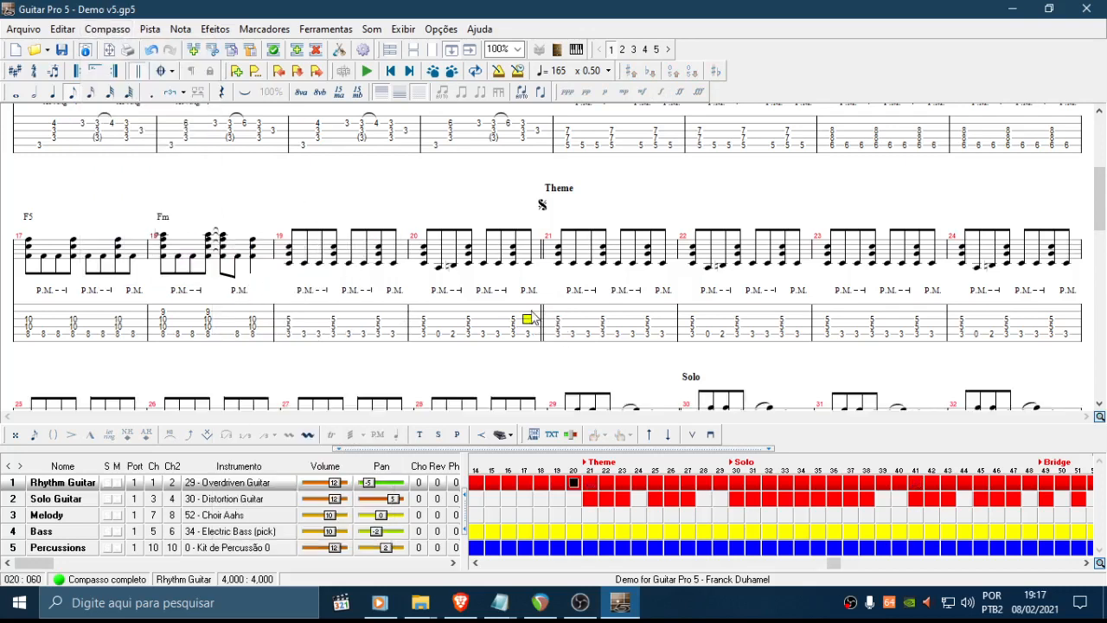
left_click(121, 31)
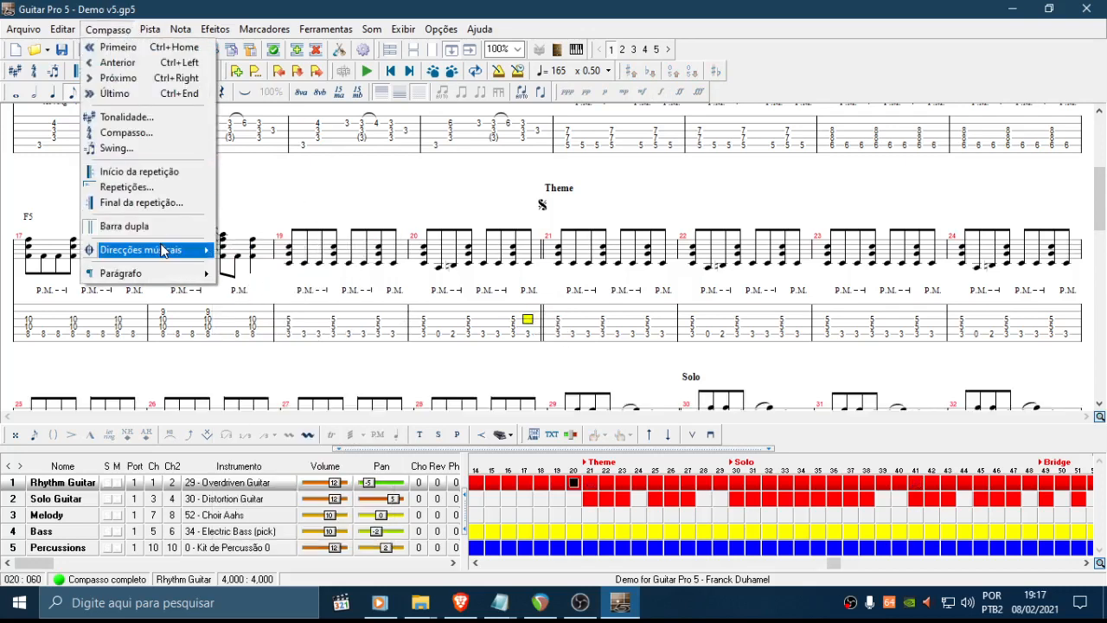
mouse_move(163, 251)
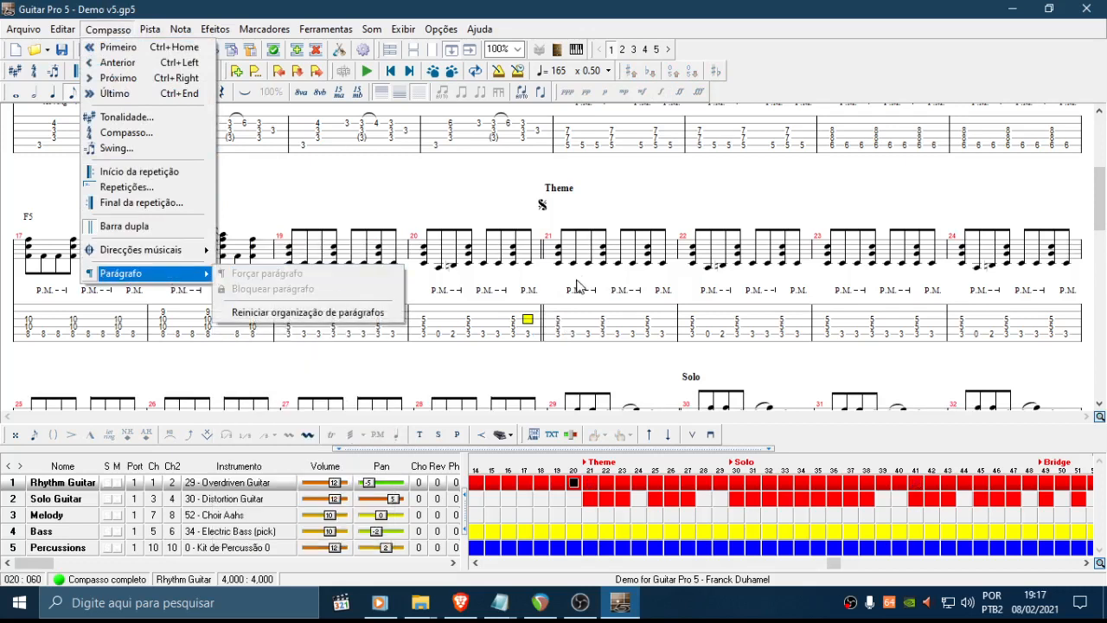
key("Escape")
key("Escape")
key("Escape")
key("Right")
Turn off the Segno musical direction in bar 21
left_click(107, 29)
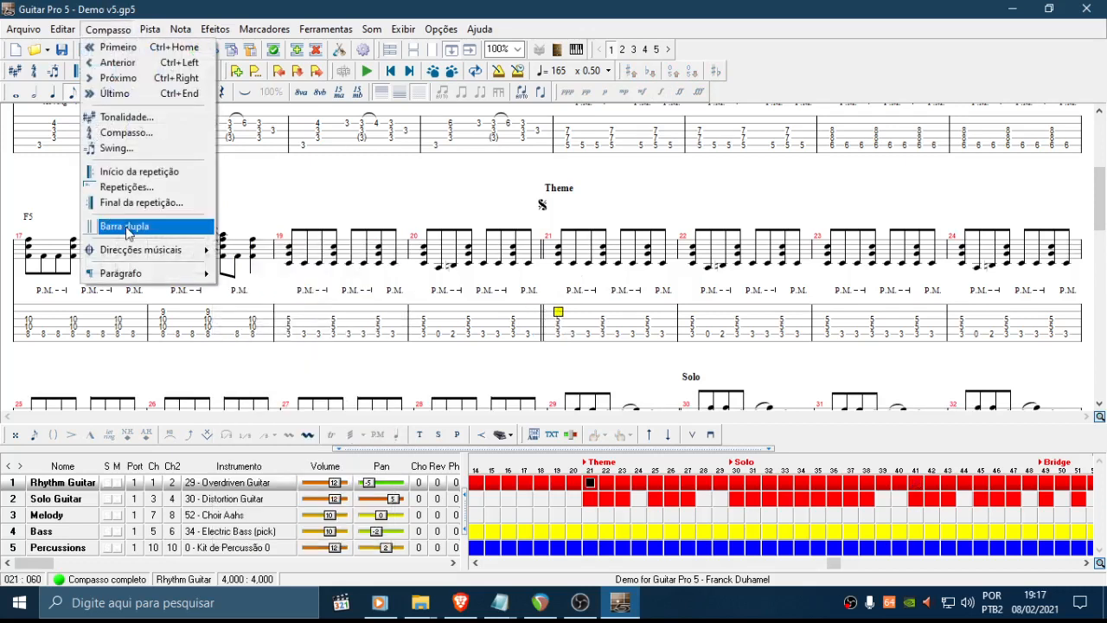
mouse_move(147, 252)
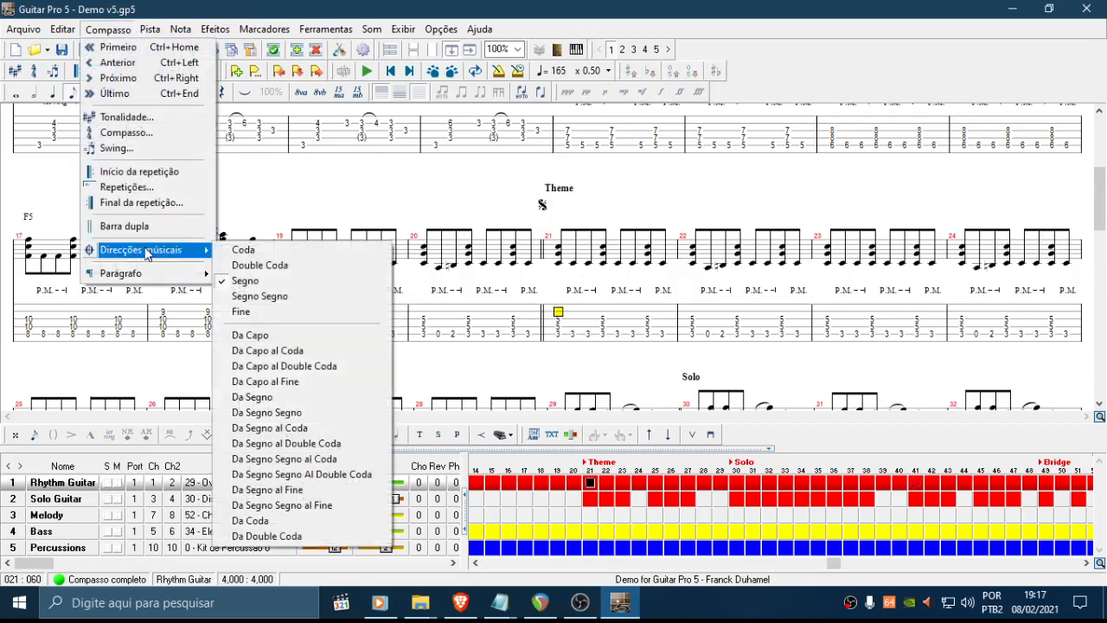
left_click(250, 287)
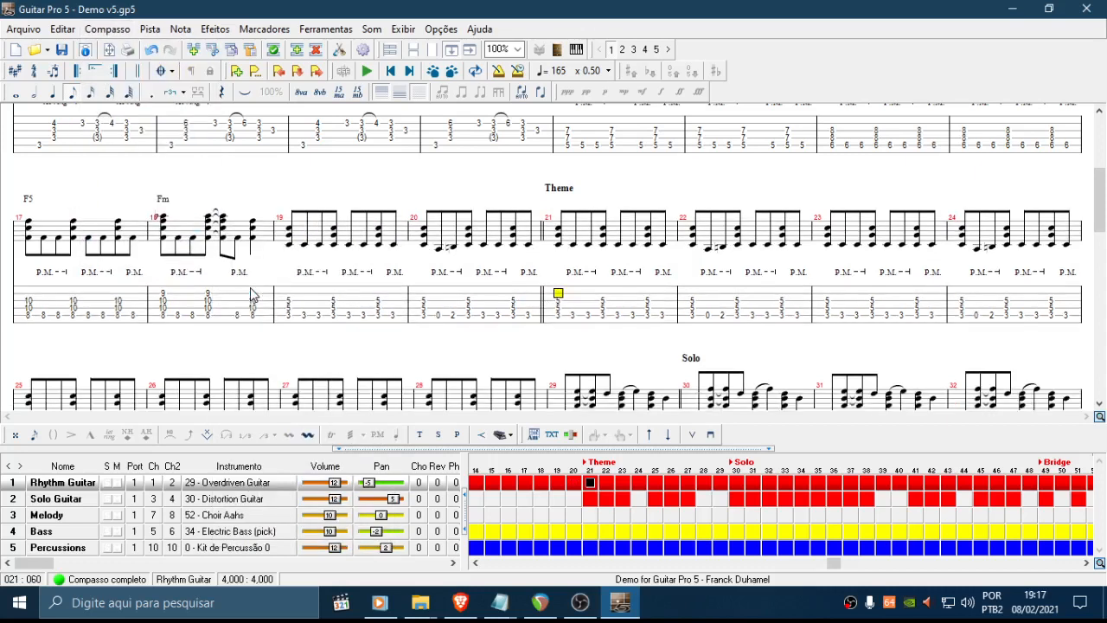
Remove the Coda sign from bar 49 at the start of the Bridge
left_click_drag(1100, 225, 1097, 365)
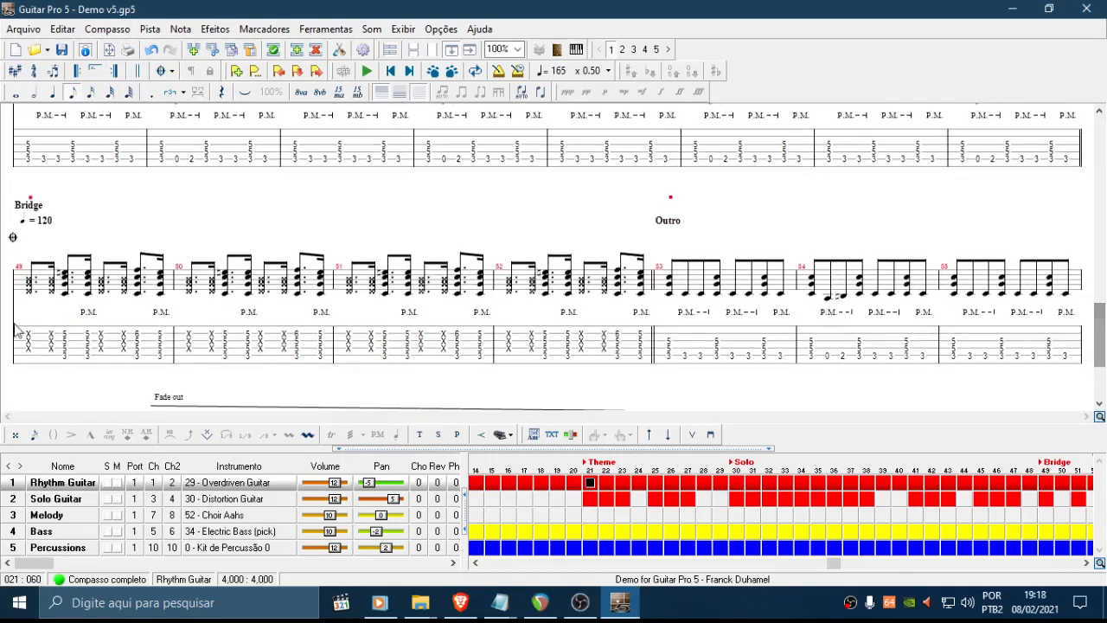
left_click(27, 329)
left_click(118, 32)
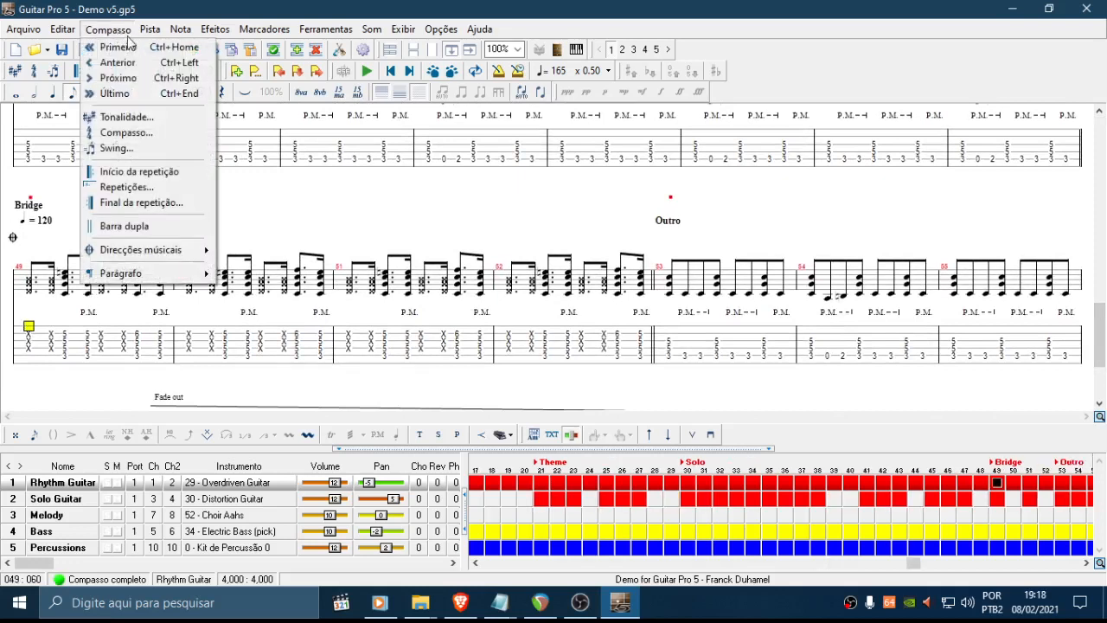
mouse_move(149, 251)
left_click(256, 253)
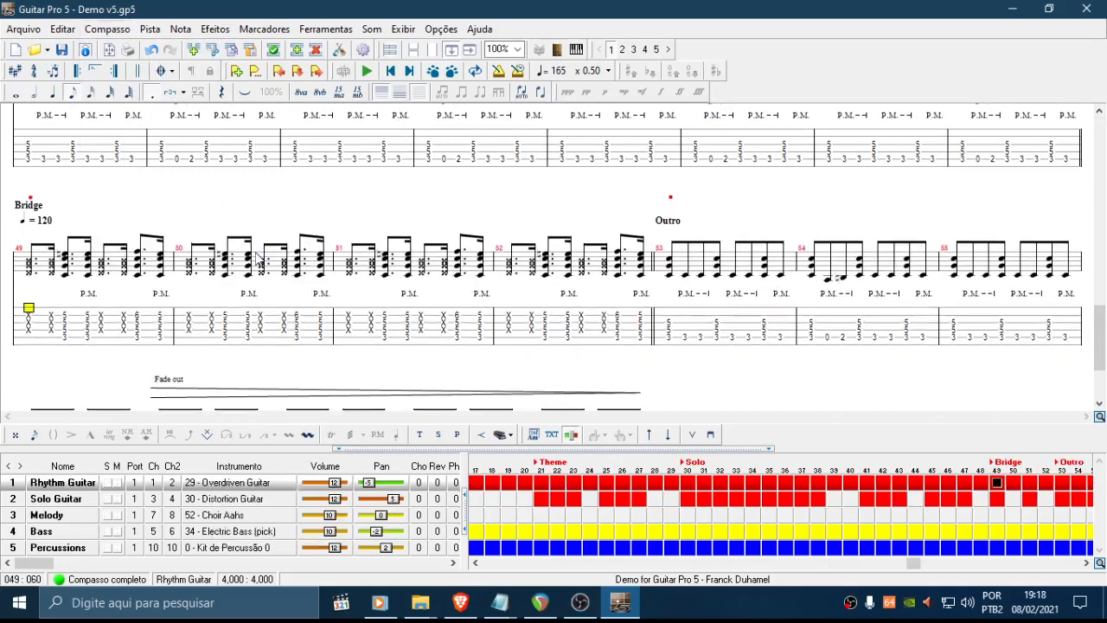
Remove the Da Segno al Coda direction from bar 40
left_click_drag(1103, 344, 1104, 266)
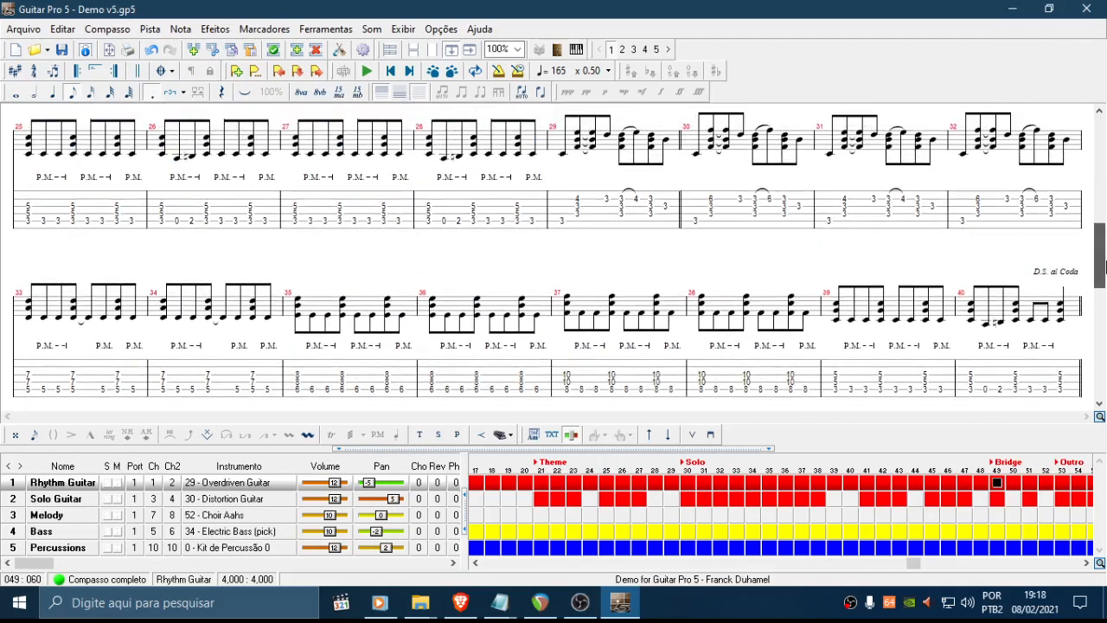
left_click(1063, 378)
left_click(107, 29)
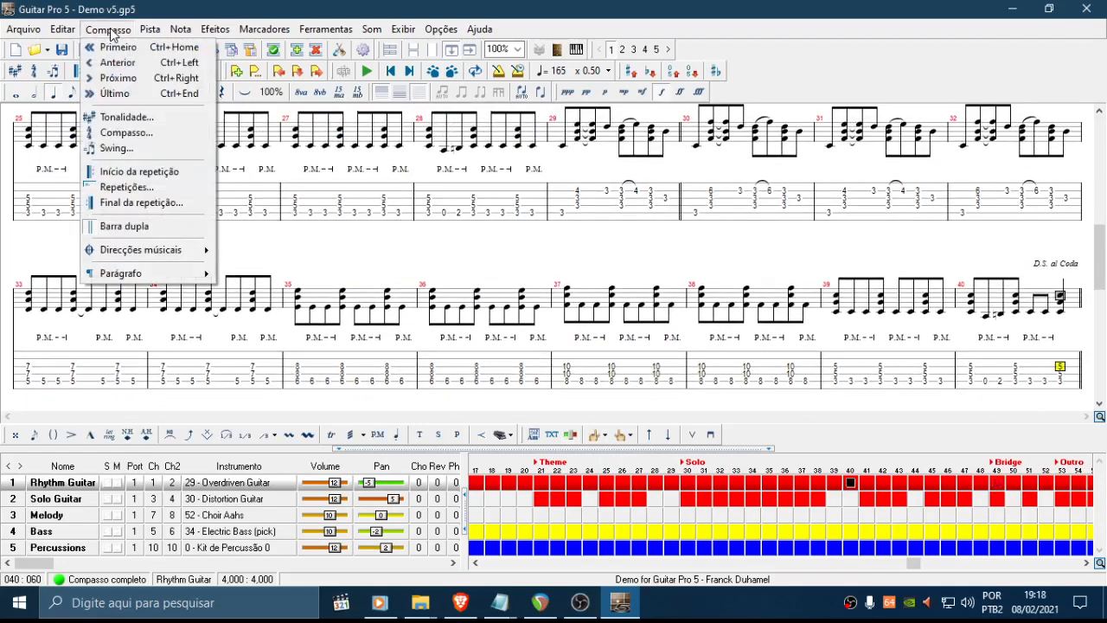
mouse_move(197, 251)
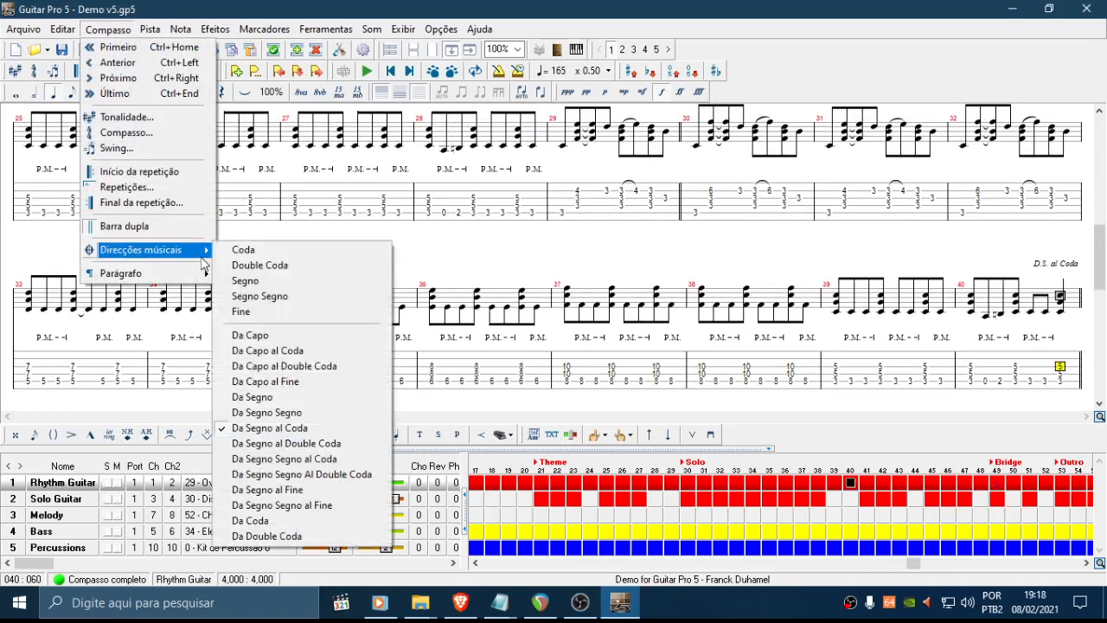
left_click(320, 430)
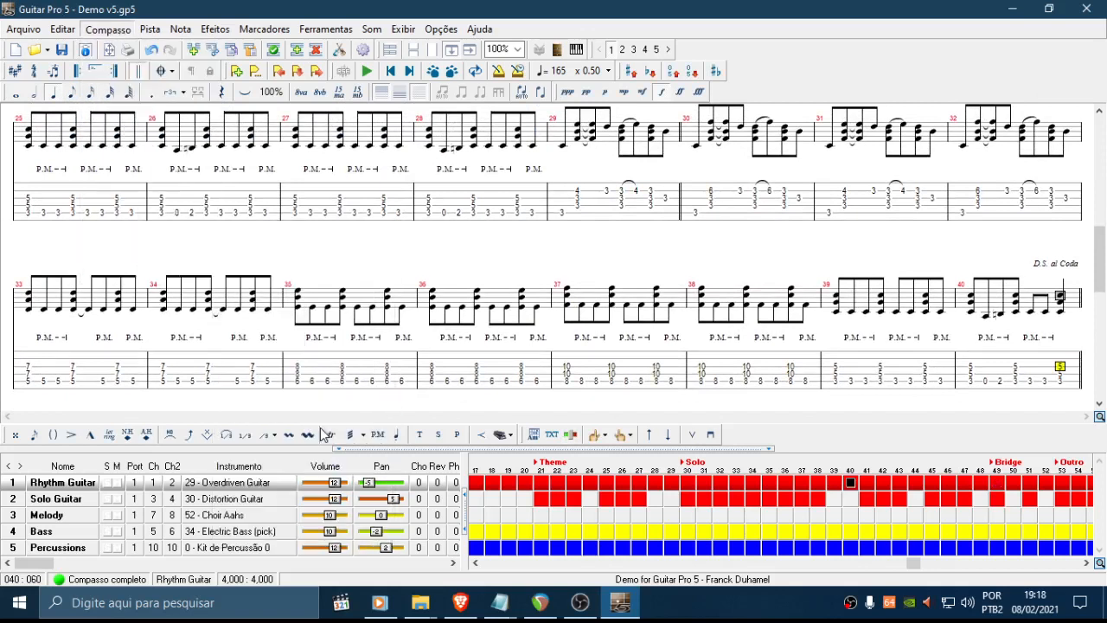
Check bar 21 at the Theme and remove the Da Coda direction from bar 48
left_click_drag(1106, 304, 1102, 214)
left_click(552, 308)
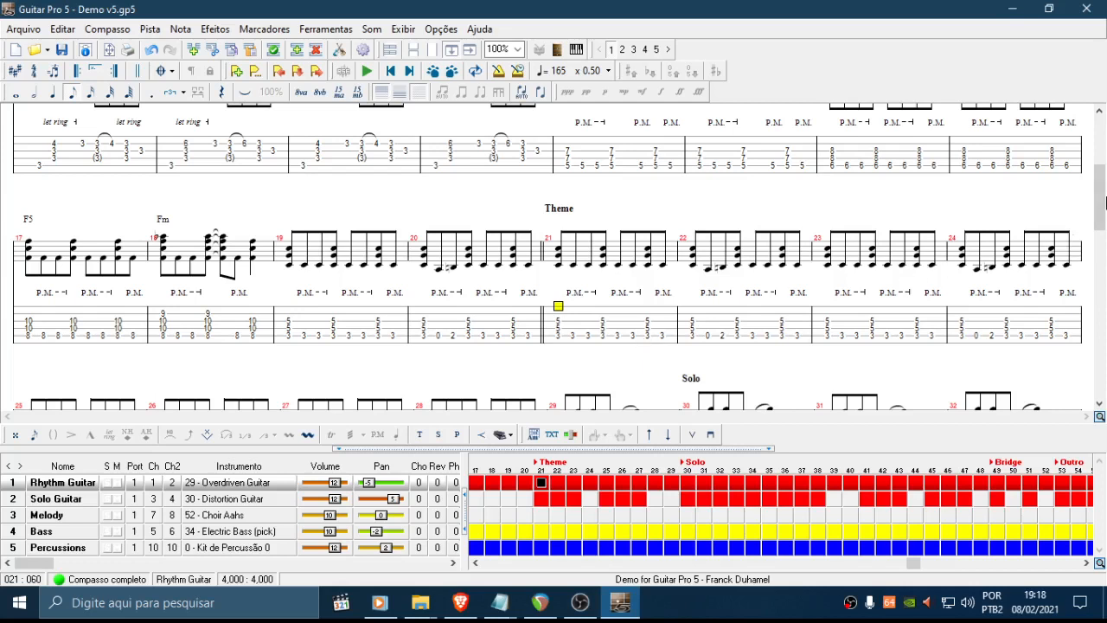
left_click_drag(1105, 208, 1101, 299)
left_click(1070, 378)
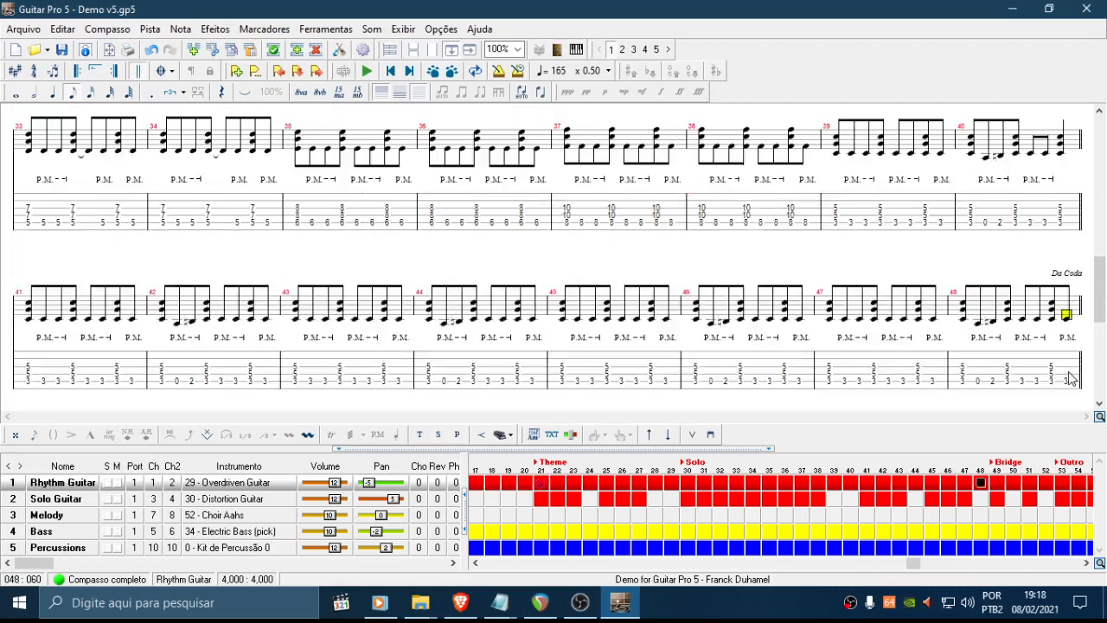
left_click(149, 29)
mouse_move(108, 29)
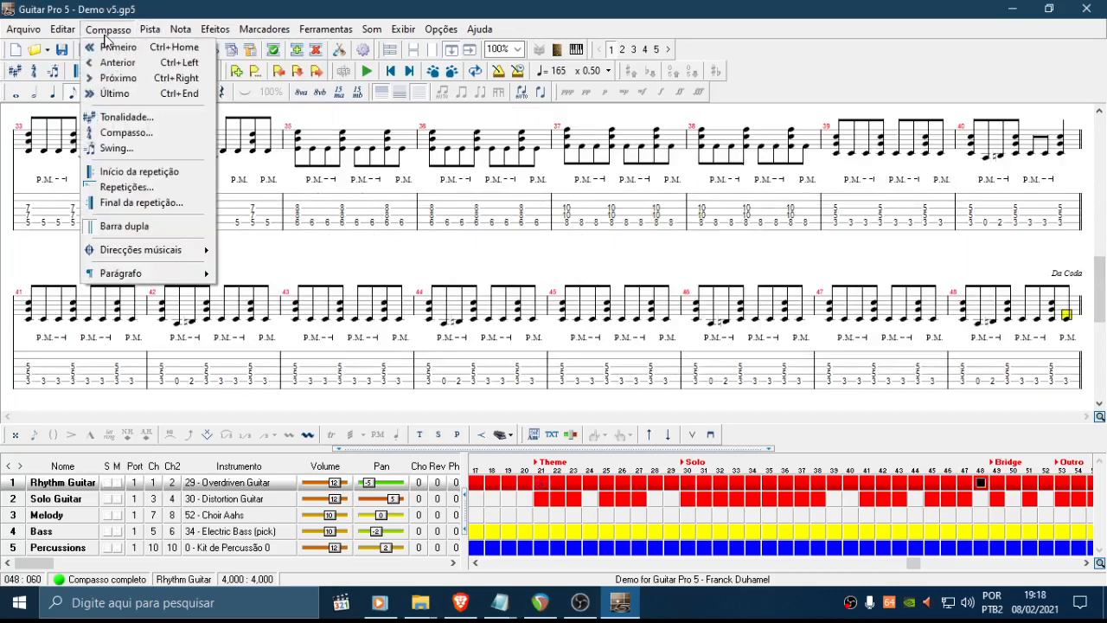
mouse_move(181, 260)
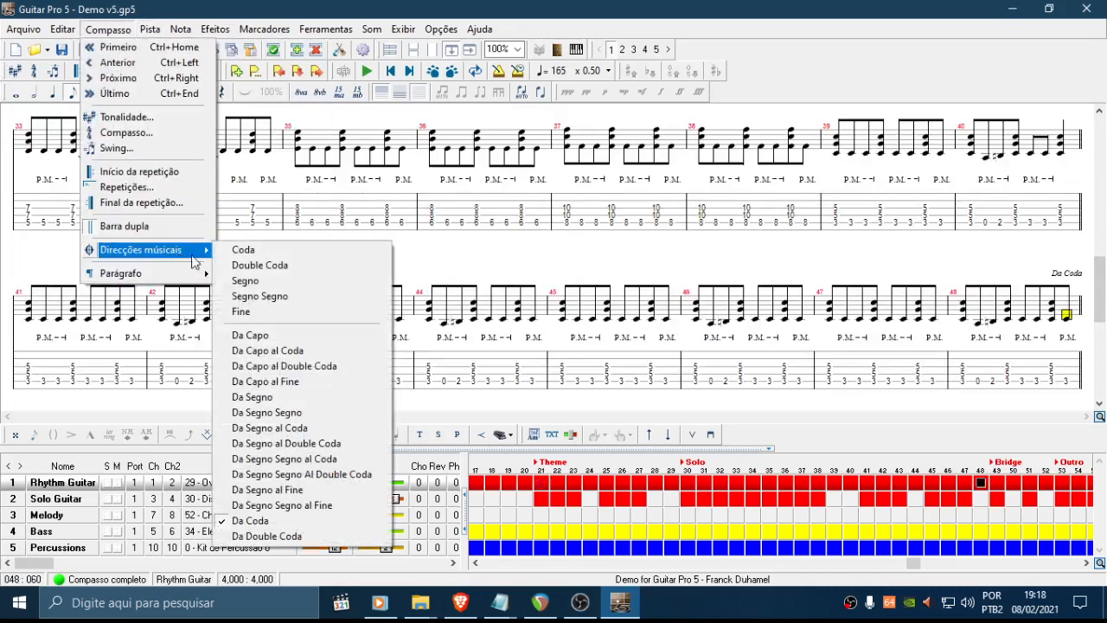
left_click(259, 520)
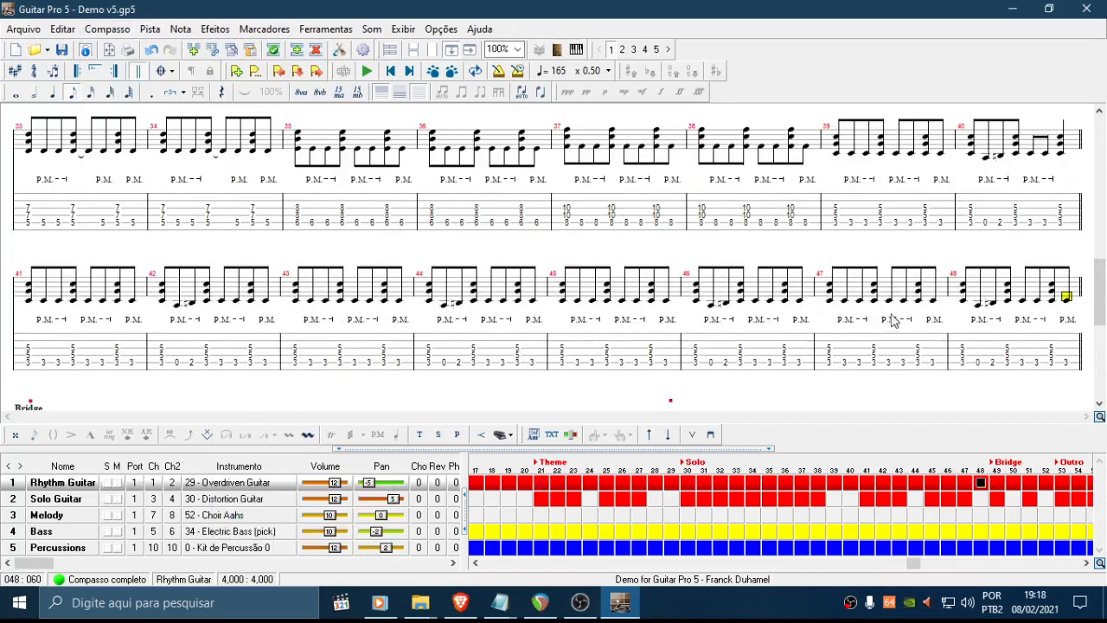
Review the score around the Bridge for leftover jump signs and return to the first bar of the Intro
left_click_drag(1102, 288, 1104, 328)
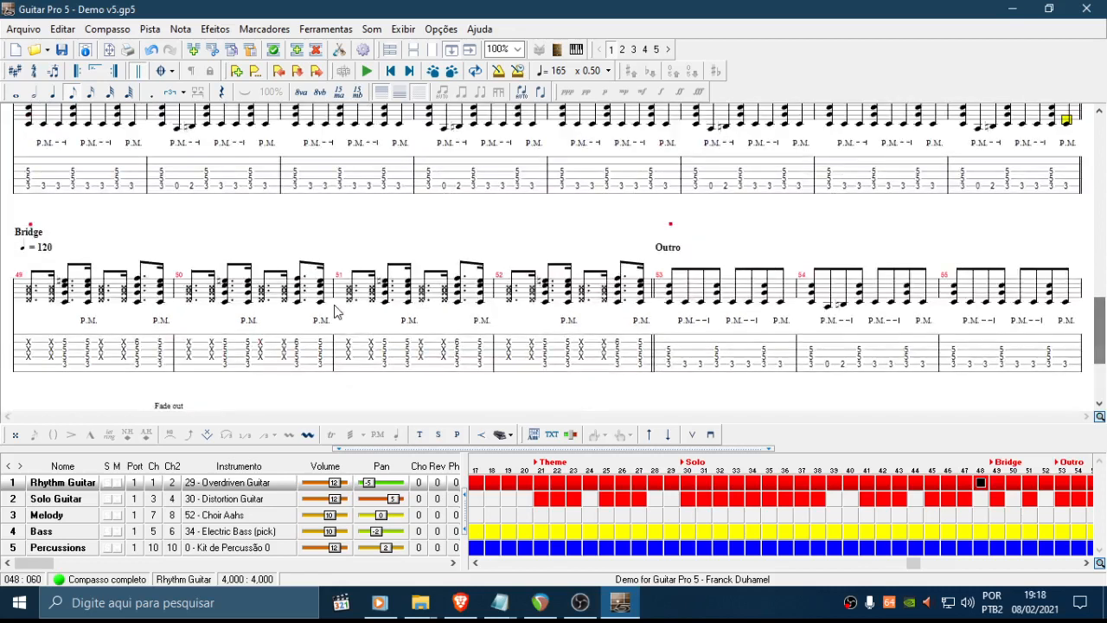
scroll(1102, 324, "down", 1)
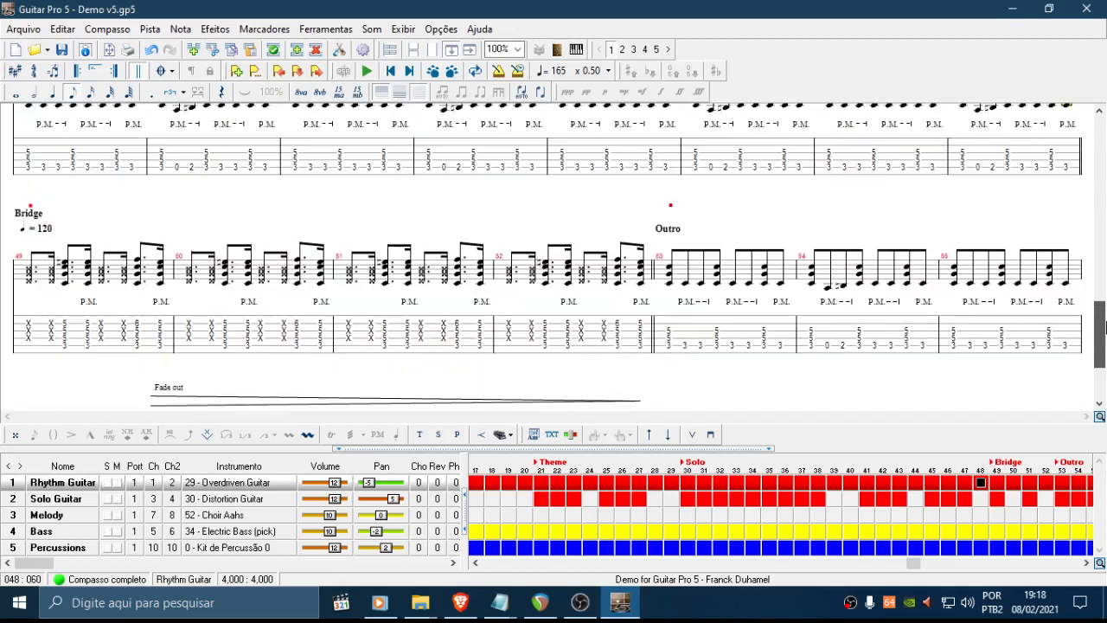
left_click(30, 335)
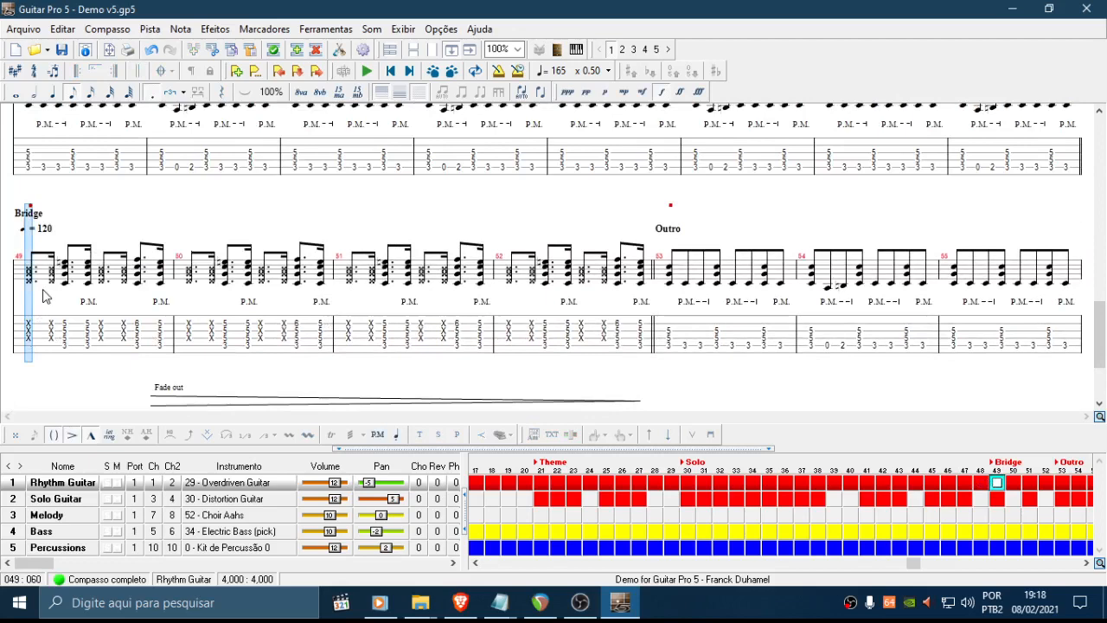
left_click(23, 302)
left_click_drag(1102, 324, 1100, 130)
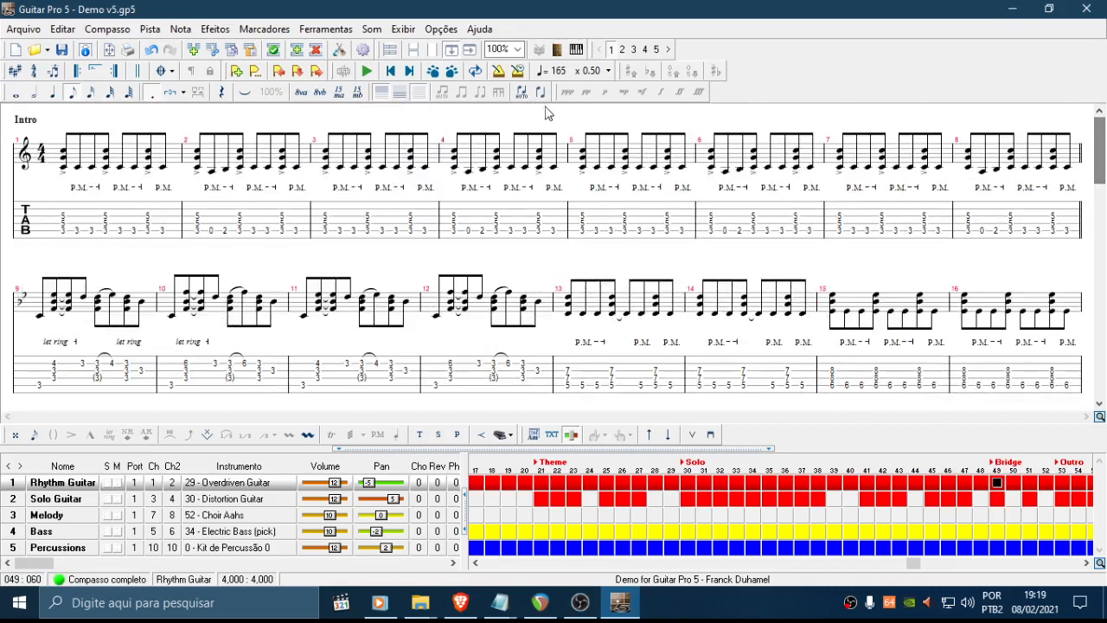
left_click(390, 71)
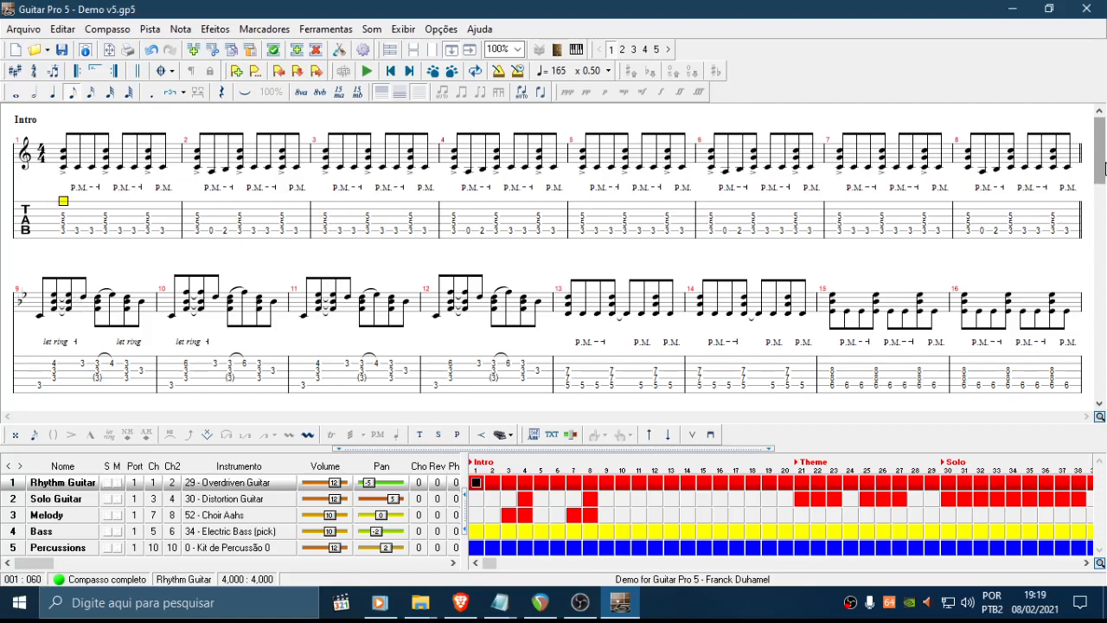
Disable the tempo change at bar 49 of the Rhythm Guitar track and select the same bar in the Percussions track
left_click_drag(1101, 166, 1101, 351)
left_click(28, 277)
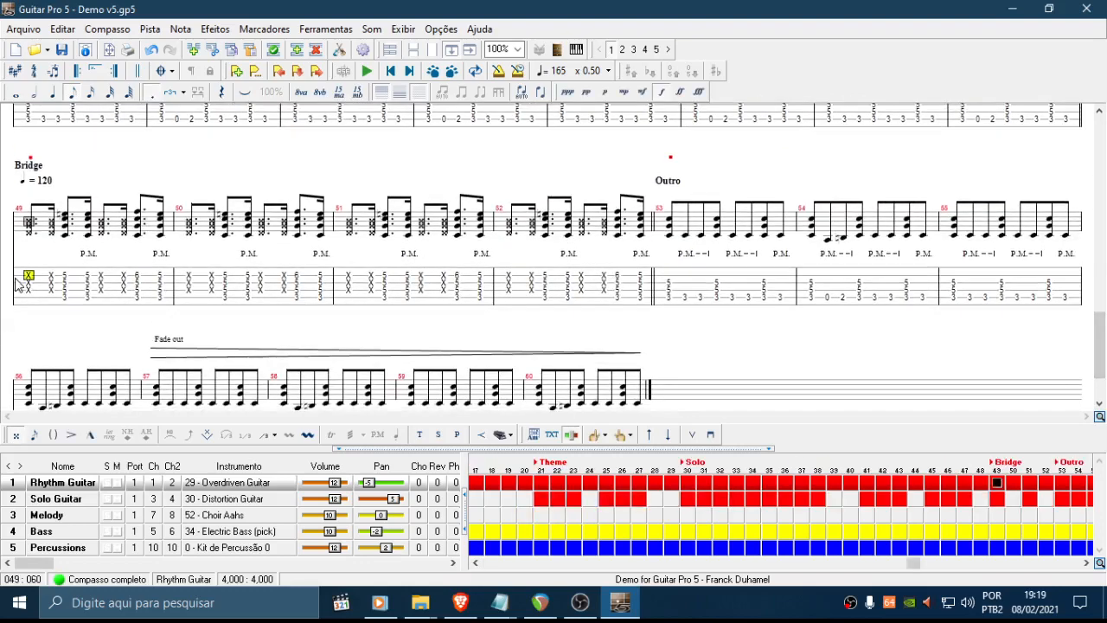
key("m")
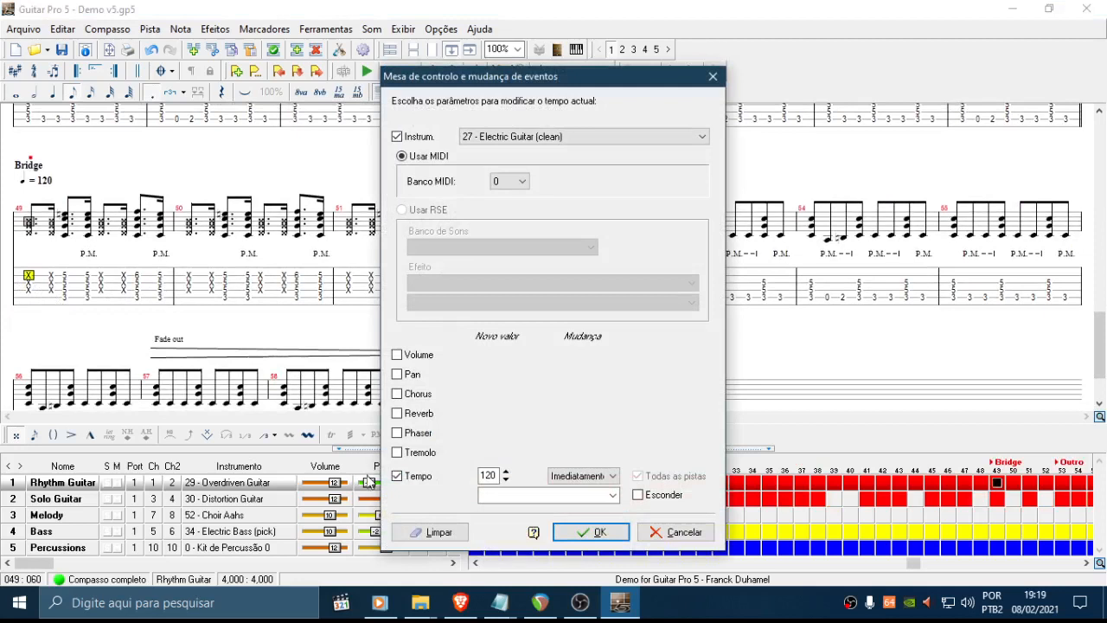
left_click(420, 475)
left_click(594, 531)
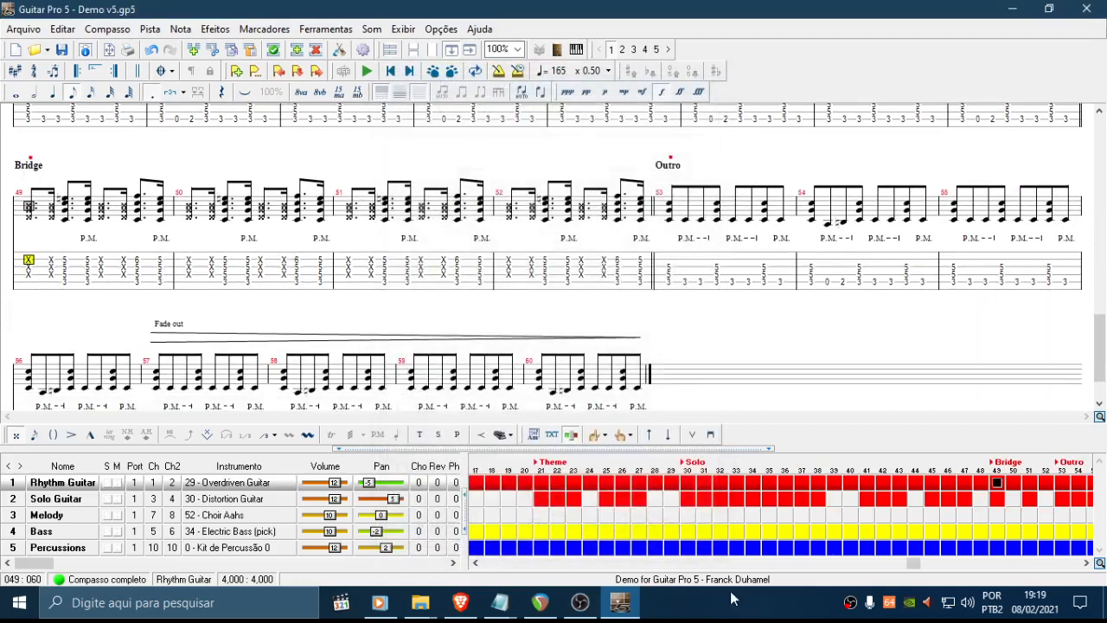
left_click(996, 548)
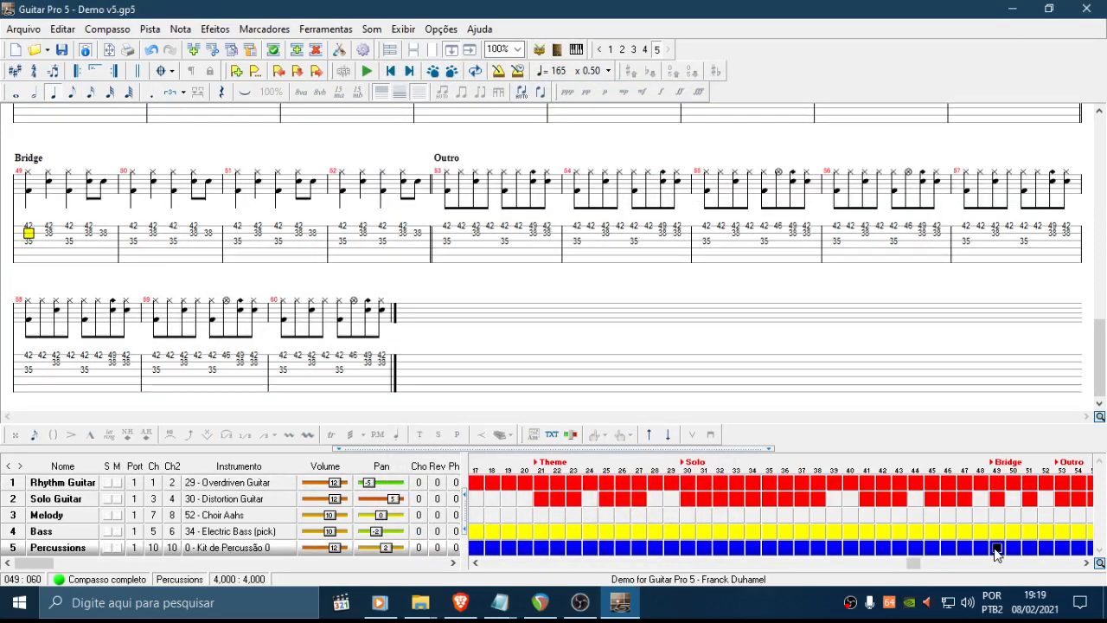
Add a tempo change to 120 at bar 49, the Bridge, in the Percussions track
key("m")
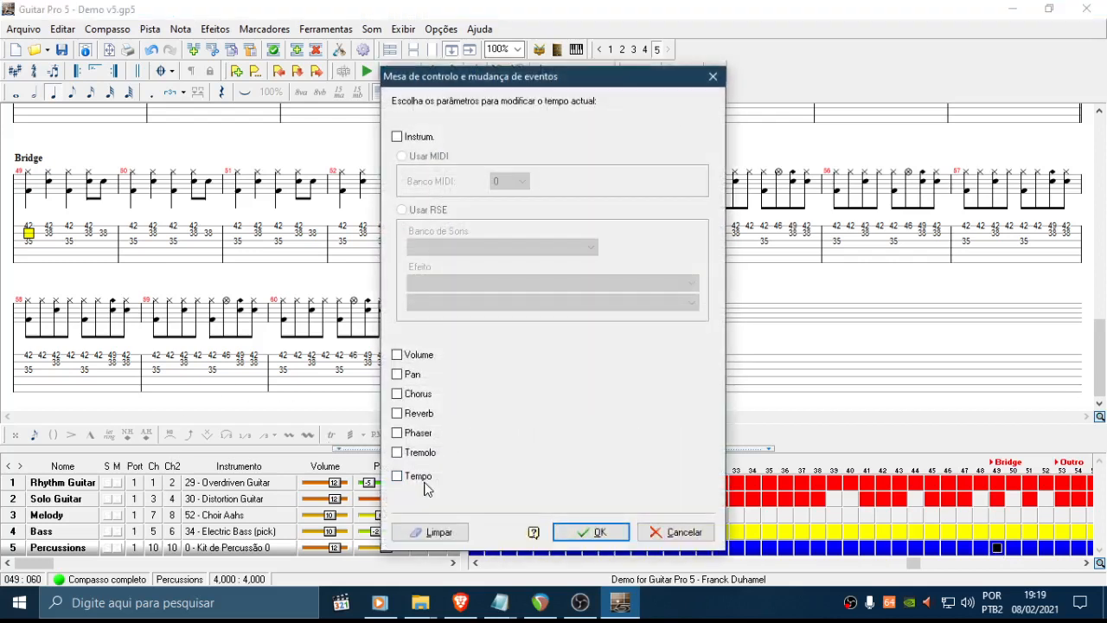
left_click(423, 478)
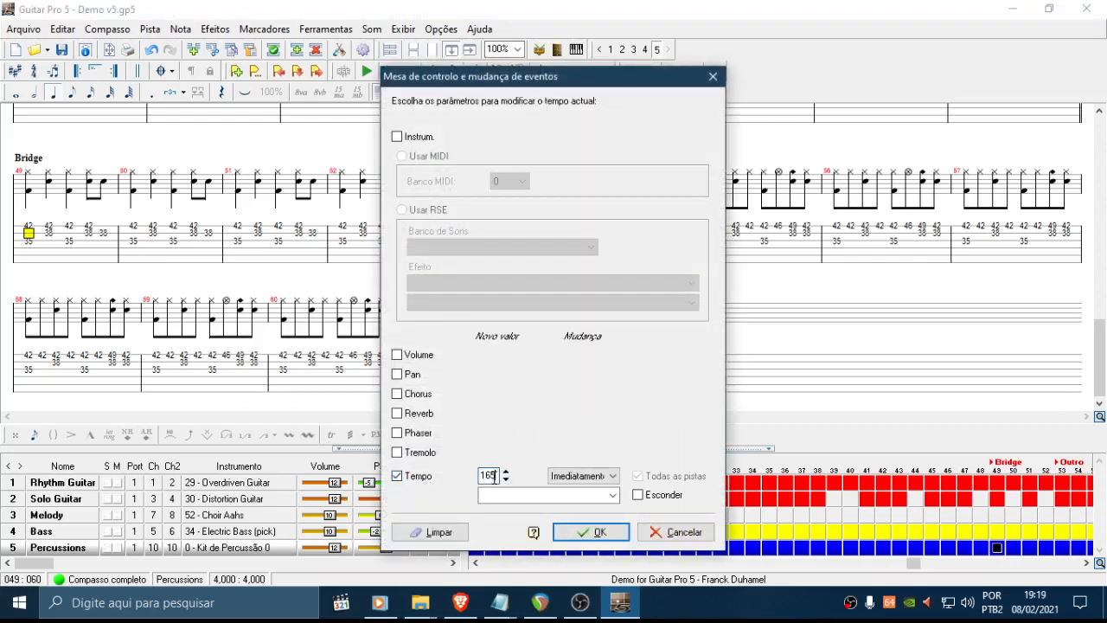
left_click(490, 475)
type("120")
key("Return")
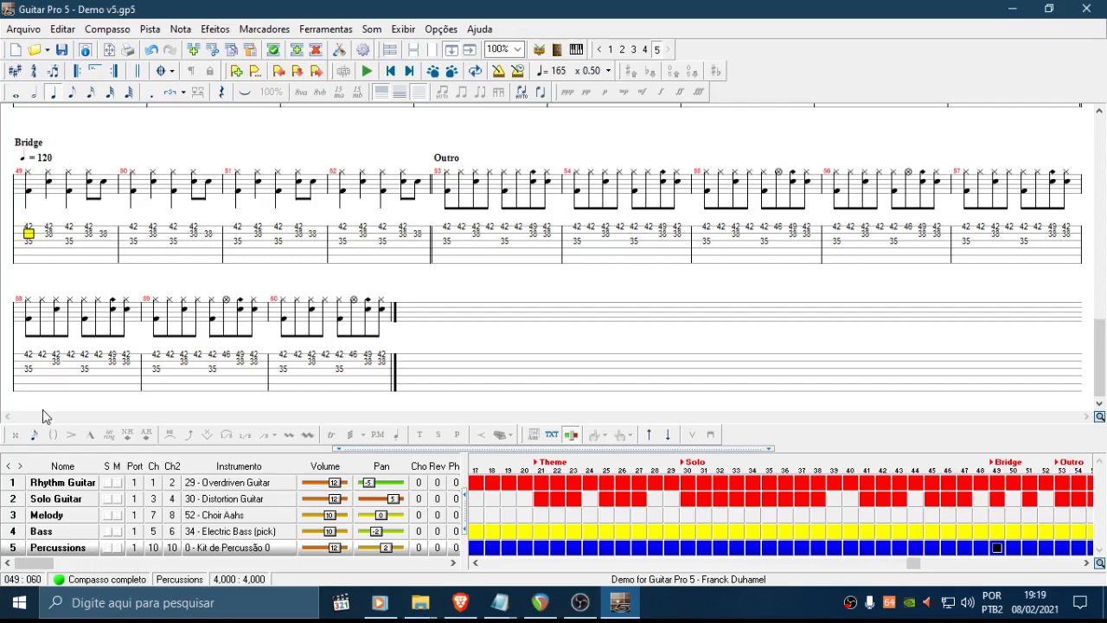
Locate the tempo change at bar 53, the Outro, in the Solo Guitar track and disable it
left_click_drag(1105, 345, 1102, 123)
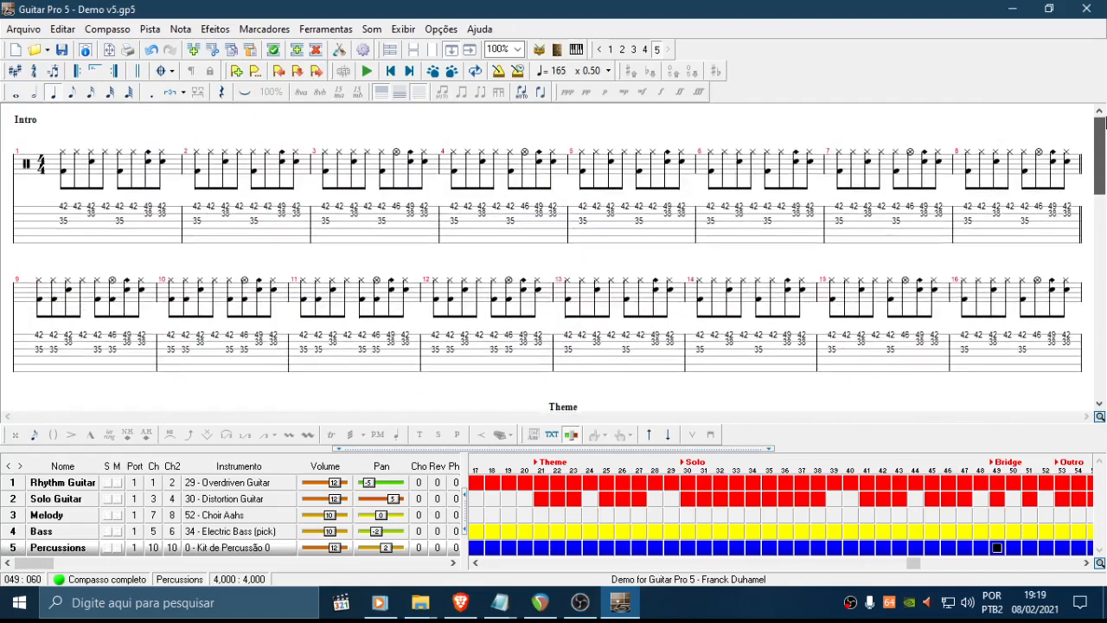
left_click(73, 485)
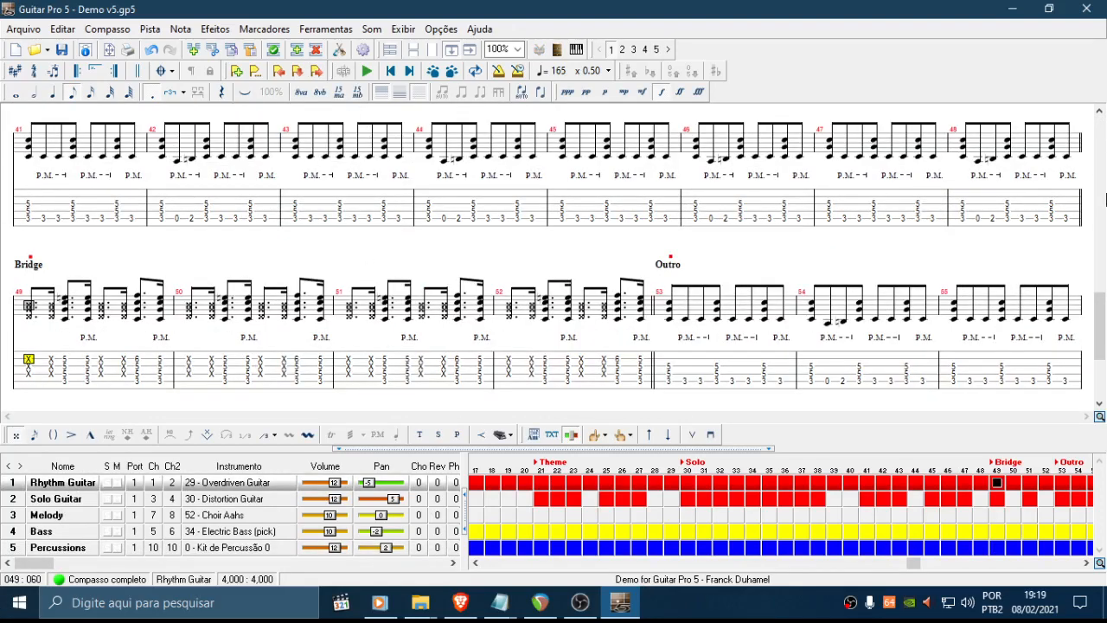
left_click_drag(1105, 327, 1105, 95)
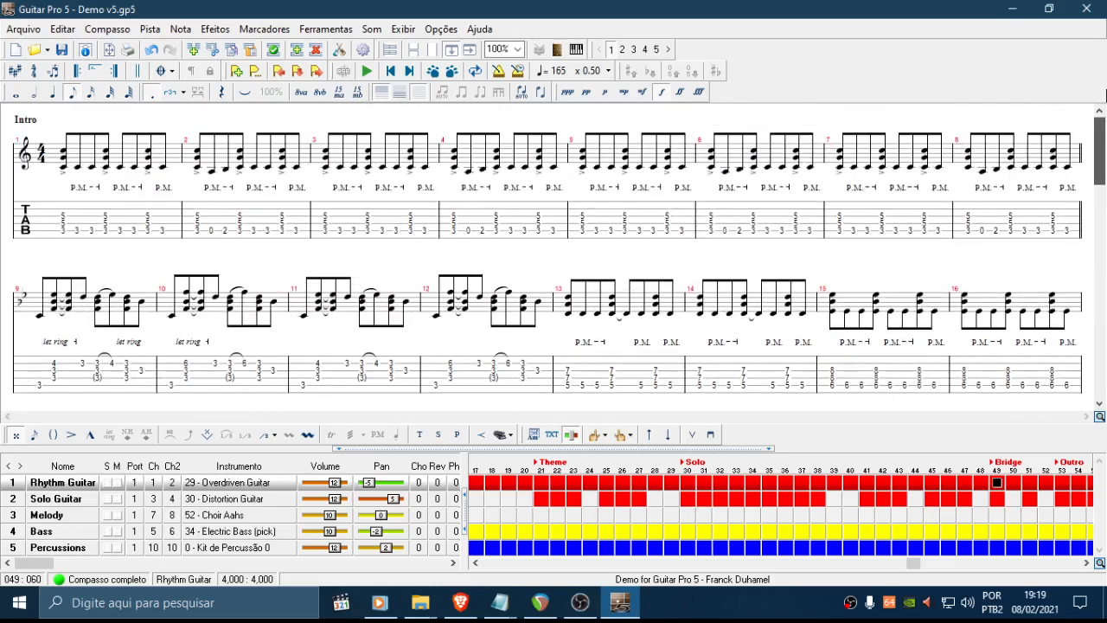
left_click(62, 500)
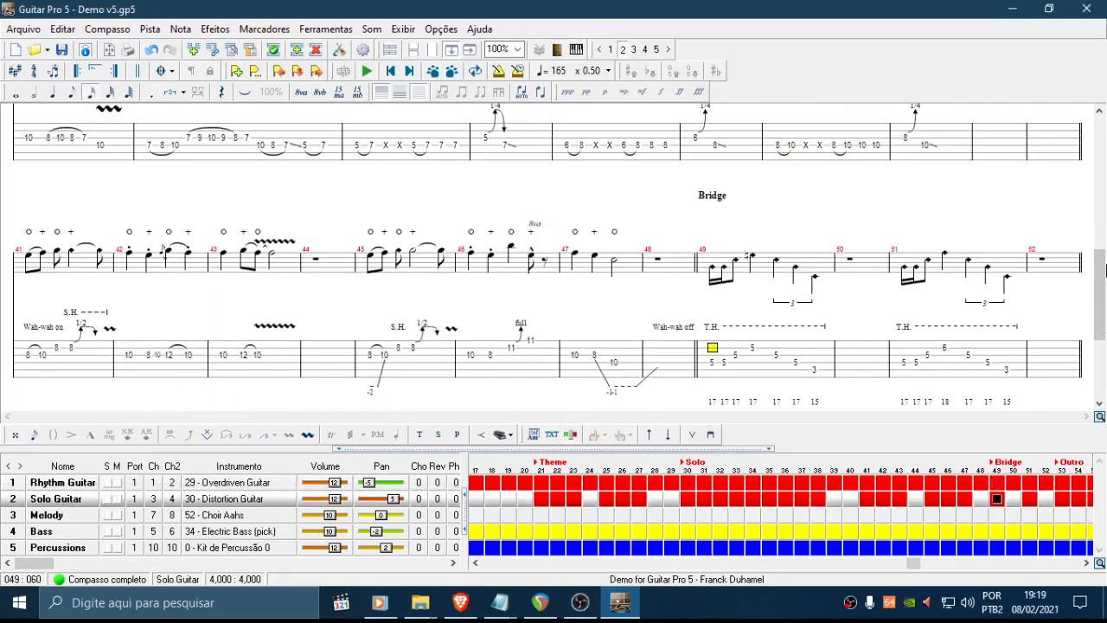
left_click_drag(1104, 286, 1054, 402)
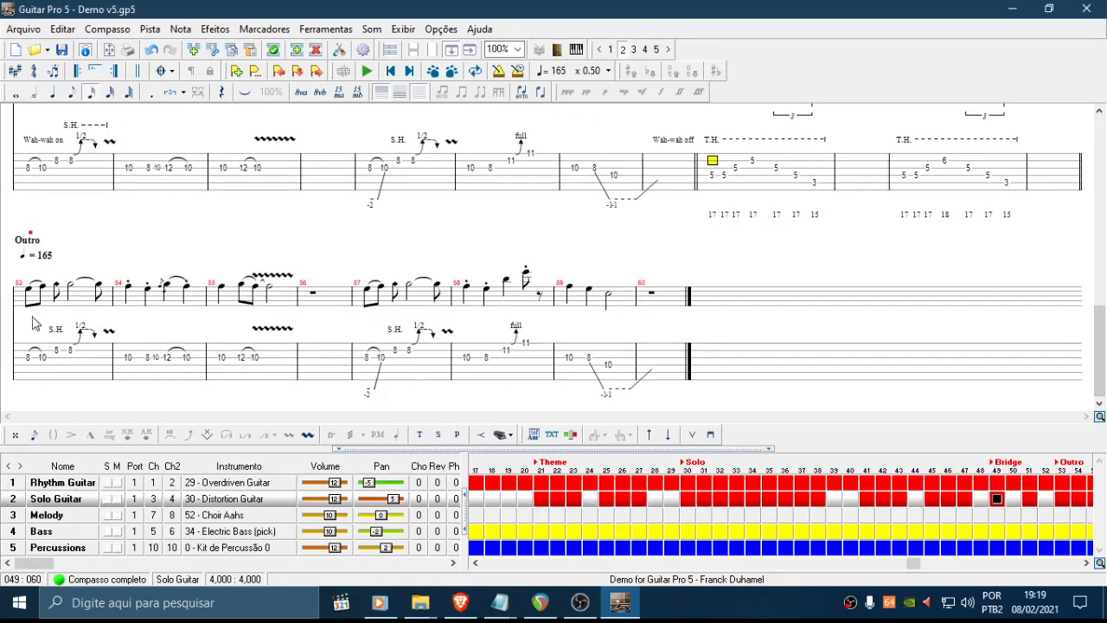
left_click(26, 357)
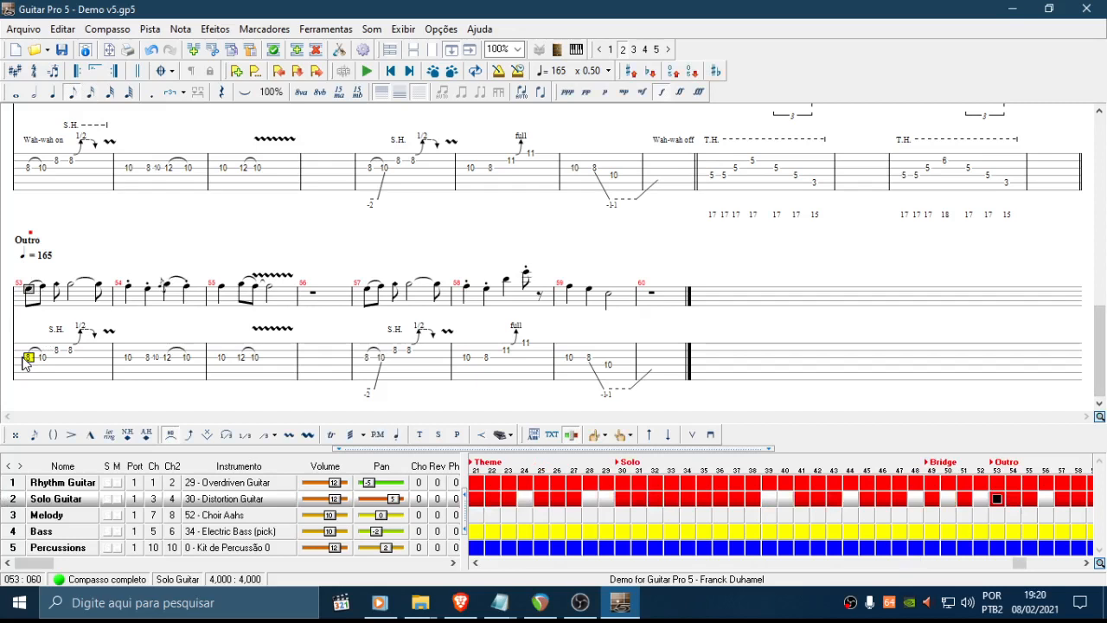
key("F9")
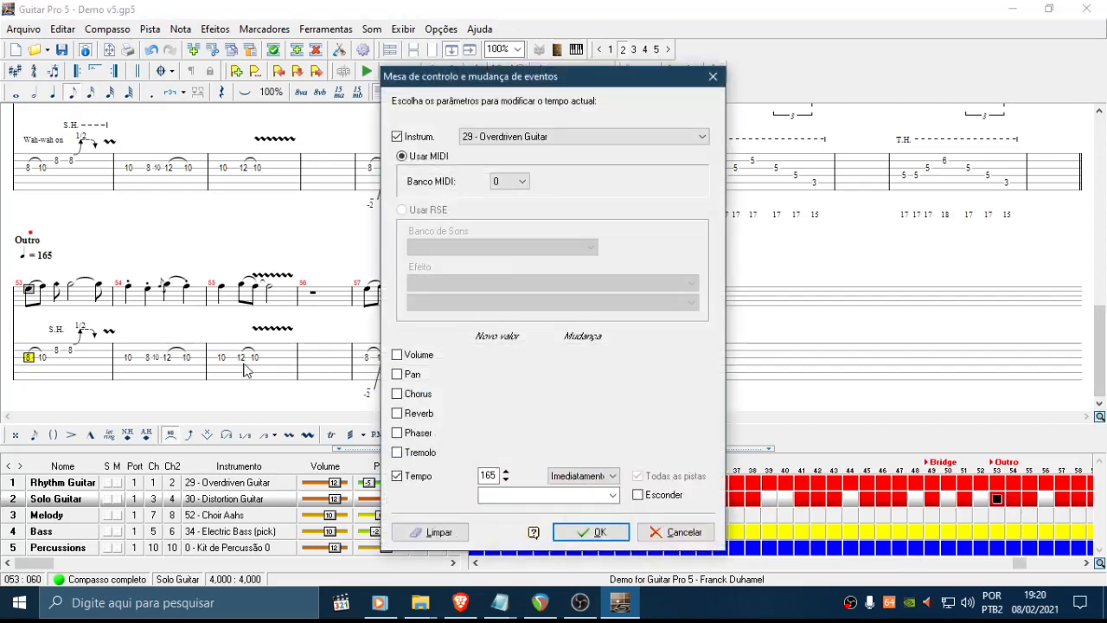
left_click(419, 483)
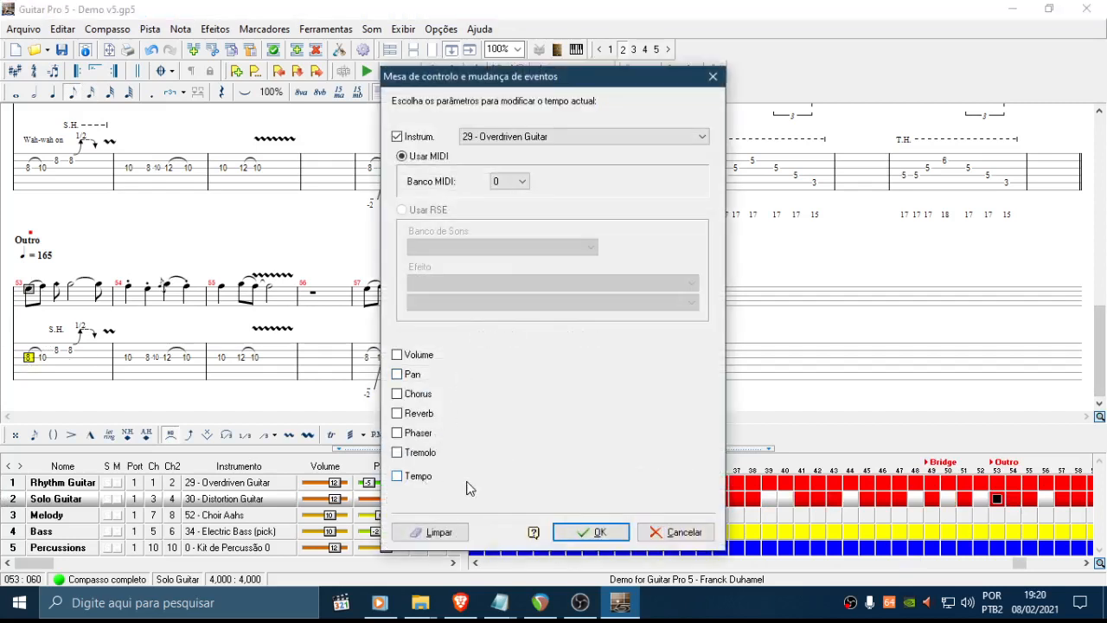
left_click(594, 531)
Add a tempo change to 165 at bar 53, the Outro, in the Percussions track
key("ctrl+Down")
key("ctrl+Down")
key("ctrl+Down")
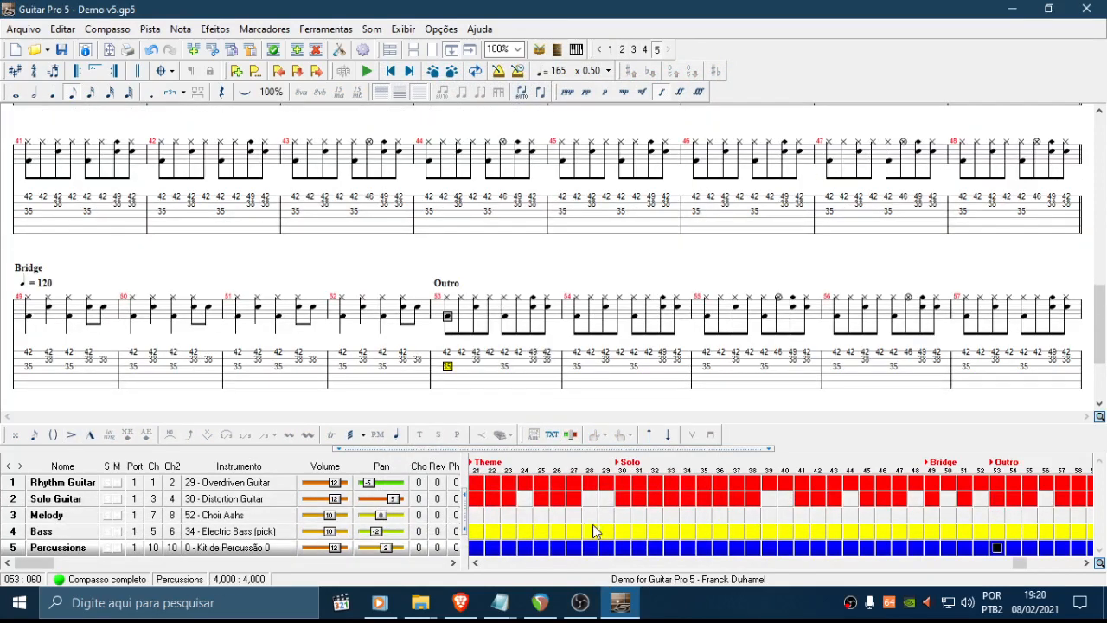
key("F9")
left_click(424, 481)
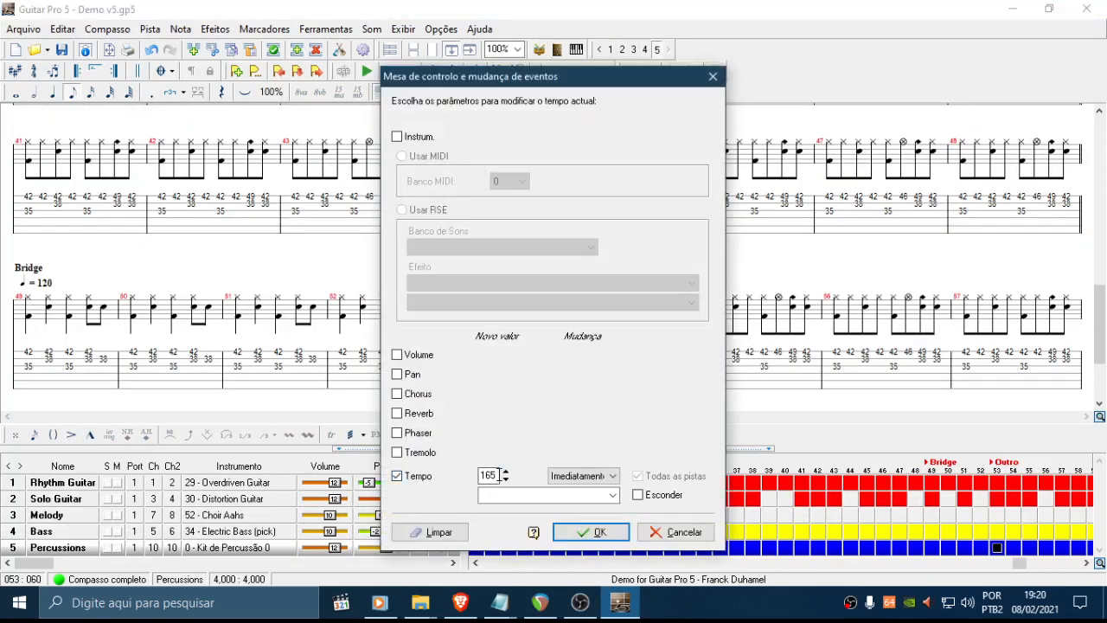
left_click(593, 532)
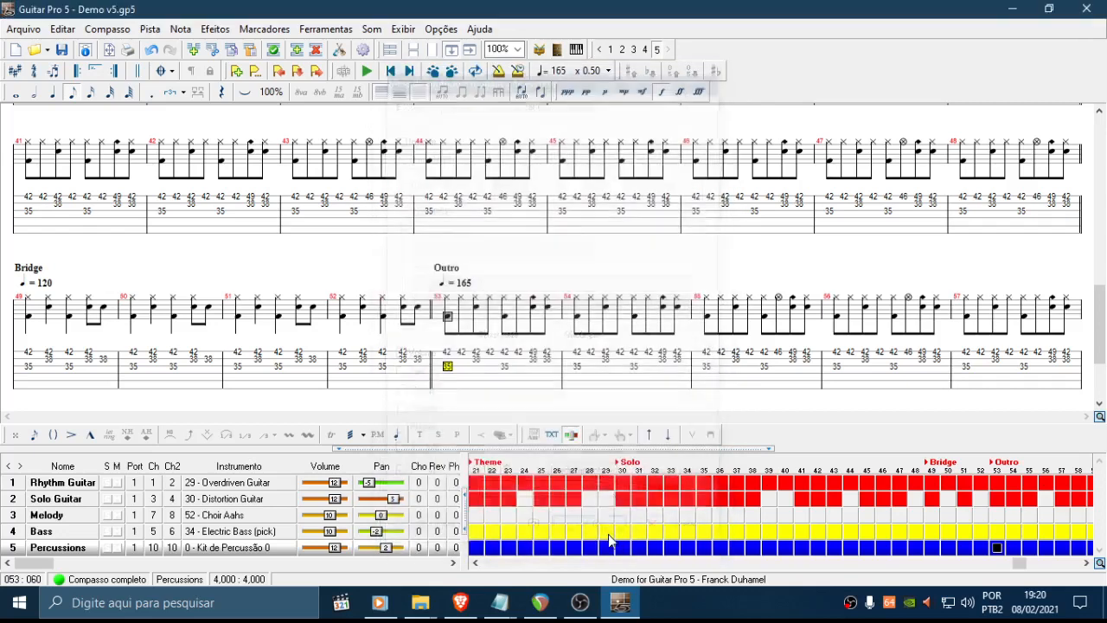
Check the Melody, Bass and Percussions tracks for leftover tempo marks and return to the first bar of the Rhythm Guitar track
left_click(77, 513)
left_click(1104, 218)
left_click_drag(1105, 218, 1104, 327)
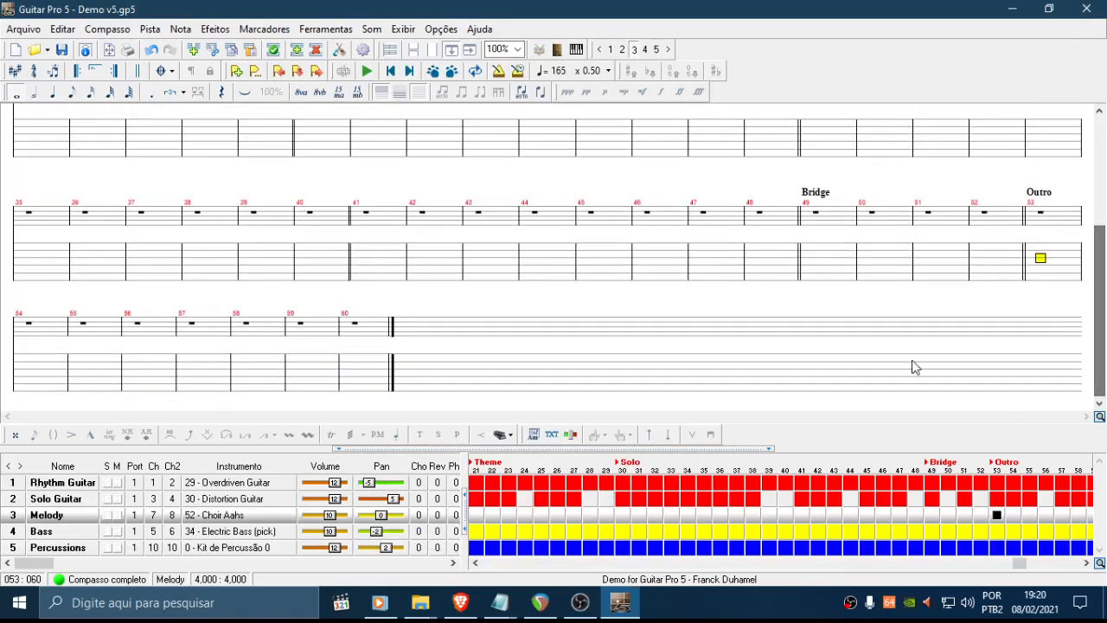
left_click(76, 531)
left_click_drag(1102, 319, 1090, 379)
left_click(81, 547)
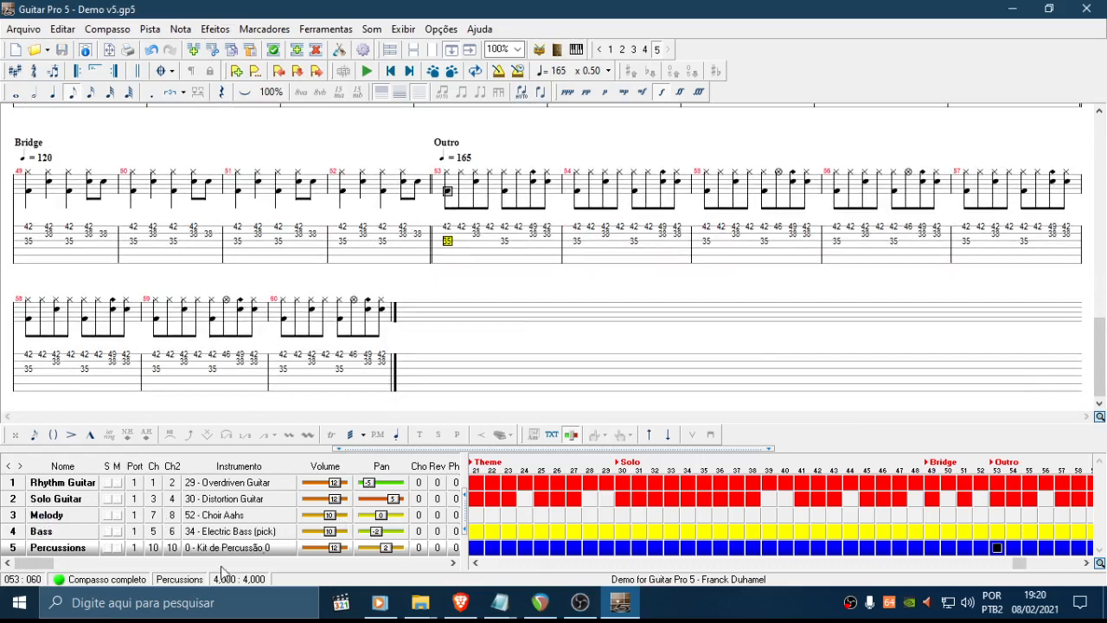
left_click(391, 71)
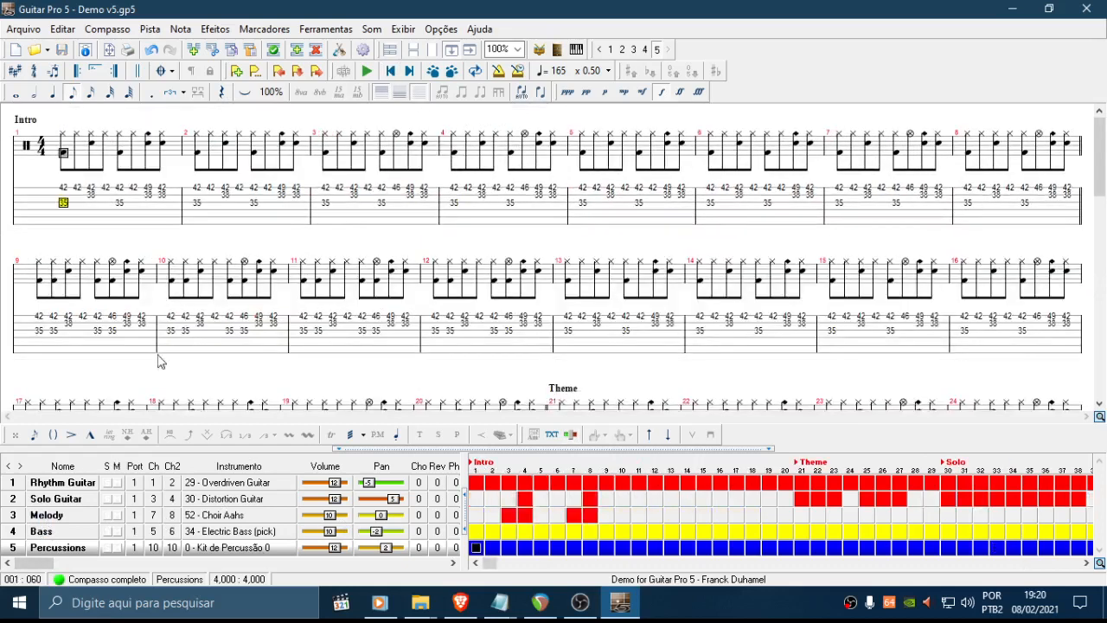
left_click(91, 483)
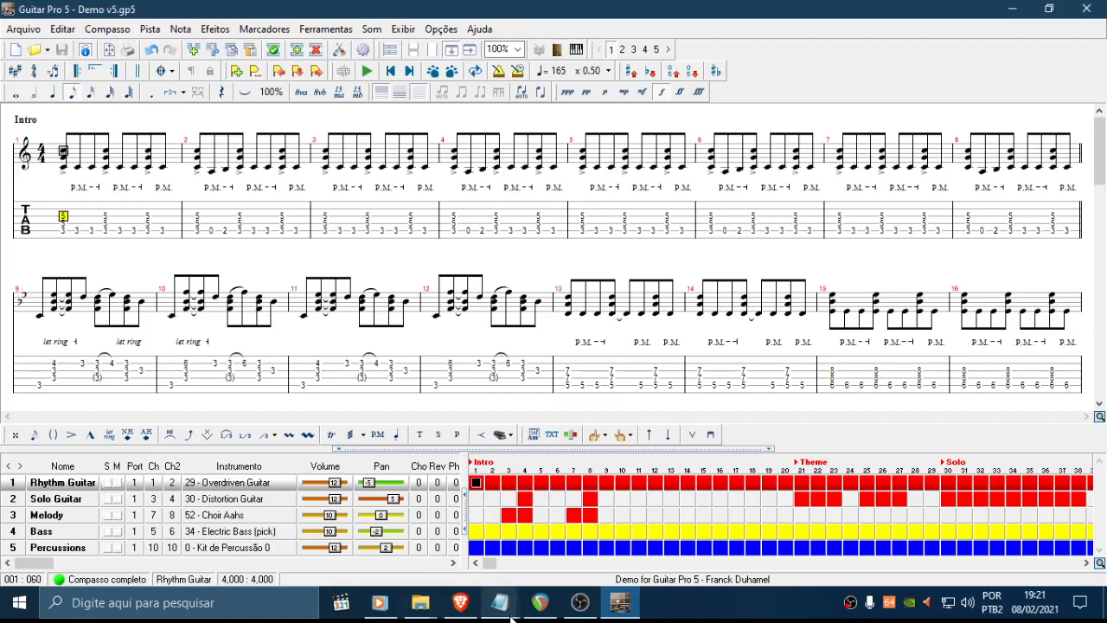
Open the file ensinando from the 00 - Demo Files folder
mouse_move(528, 608)
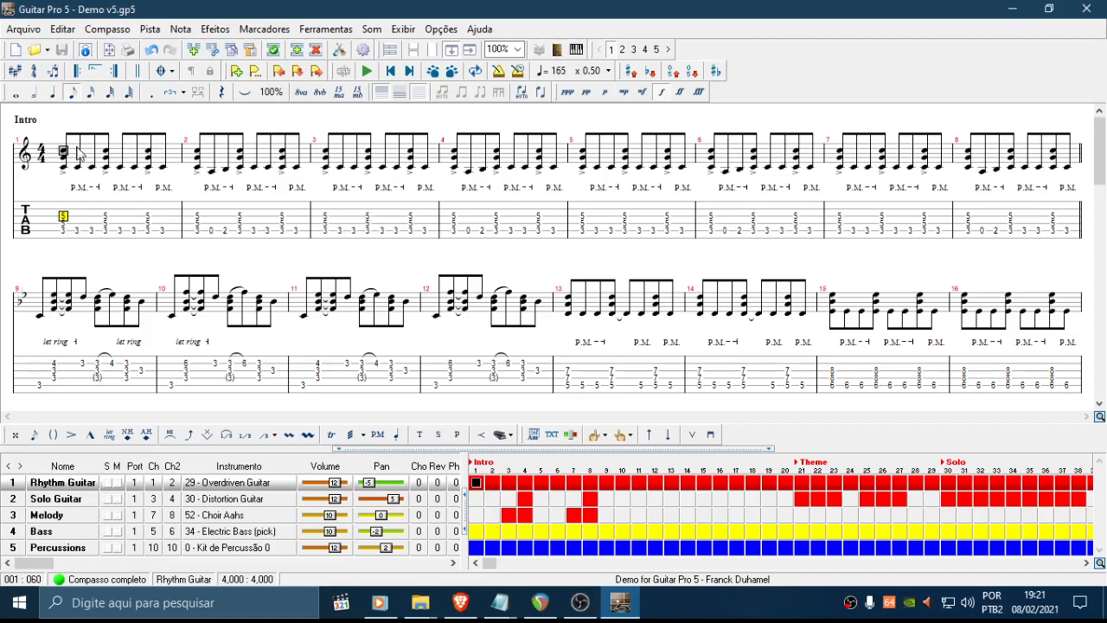
left_click(49, 53)
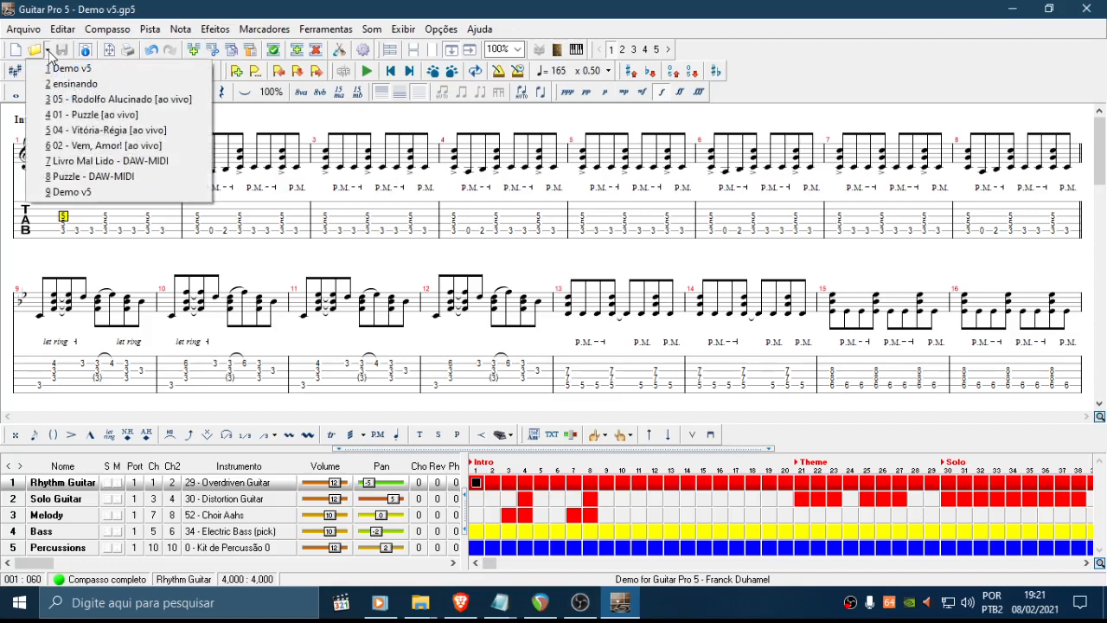
left_click(41, 53)
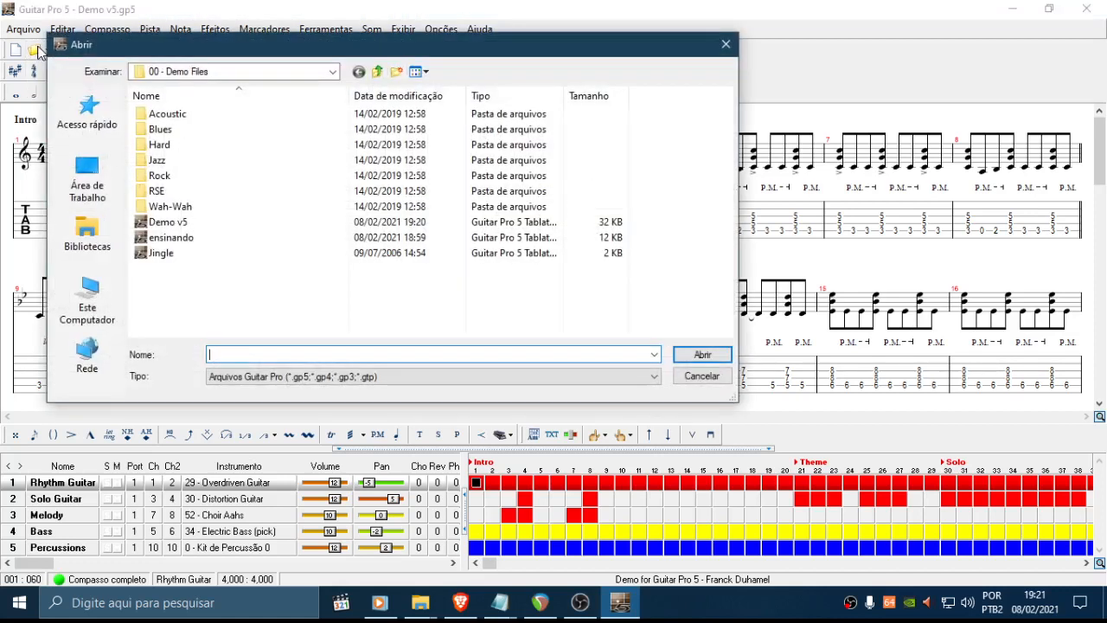
double_click(171, 237)
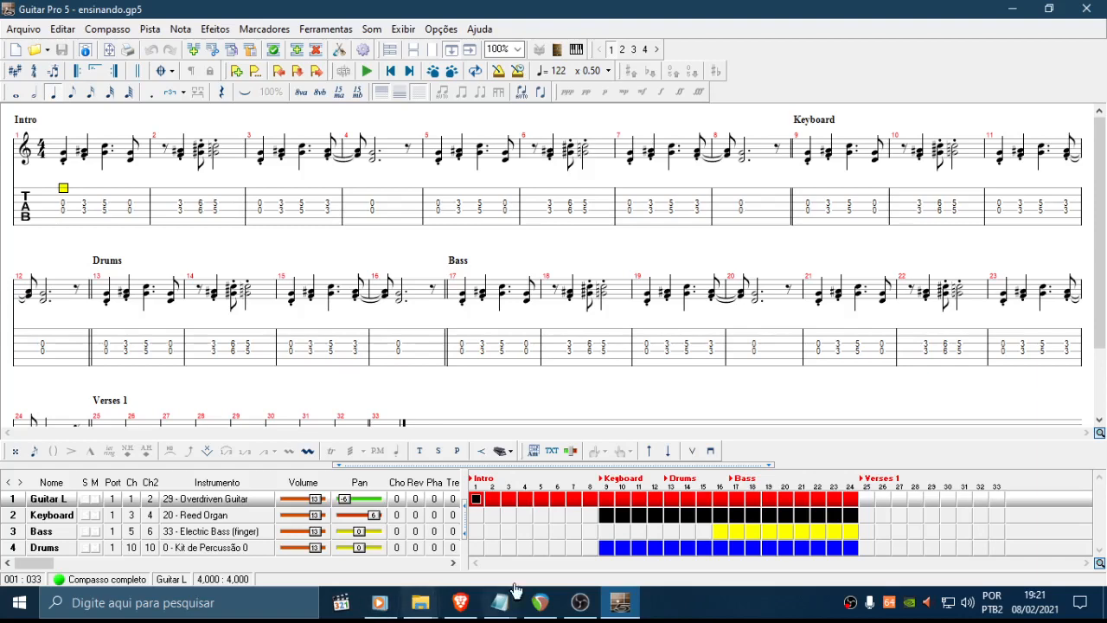
Switch to the Brave browser and search YouTube for "smoke on the water live"
mouse_move(465, 608)
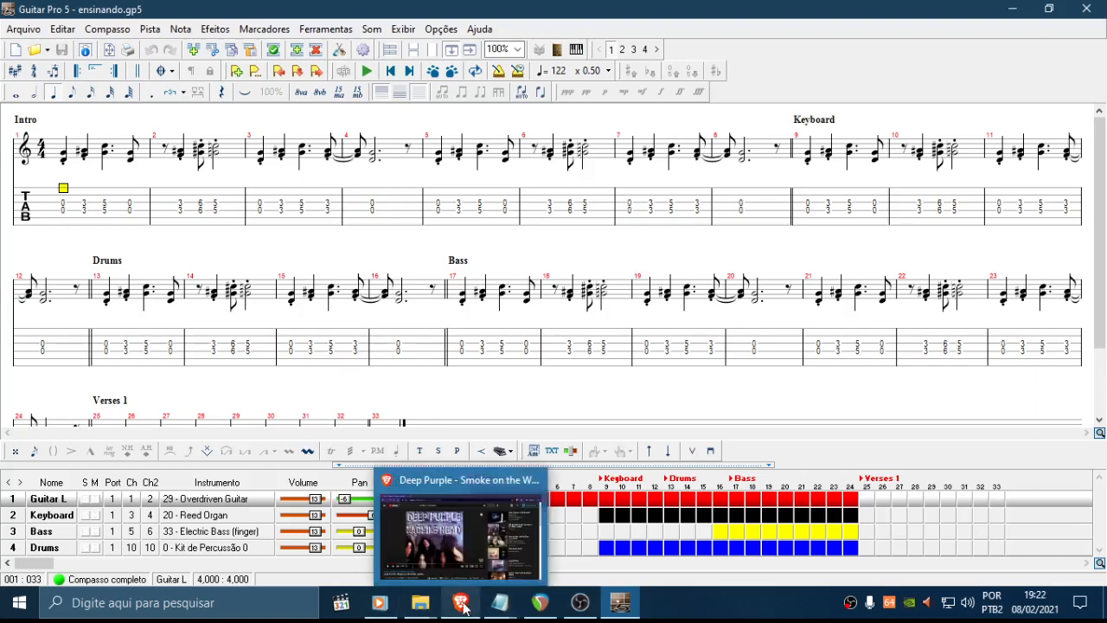
left_click(461, 536)
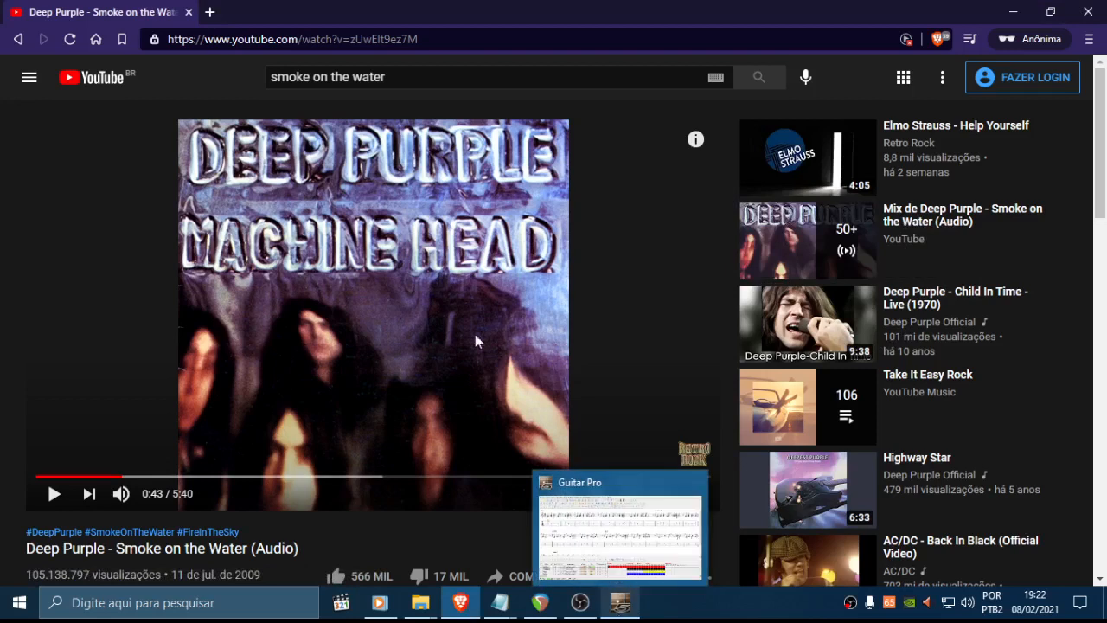
triple_click(263, 79)
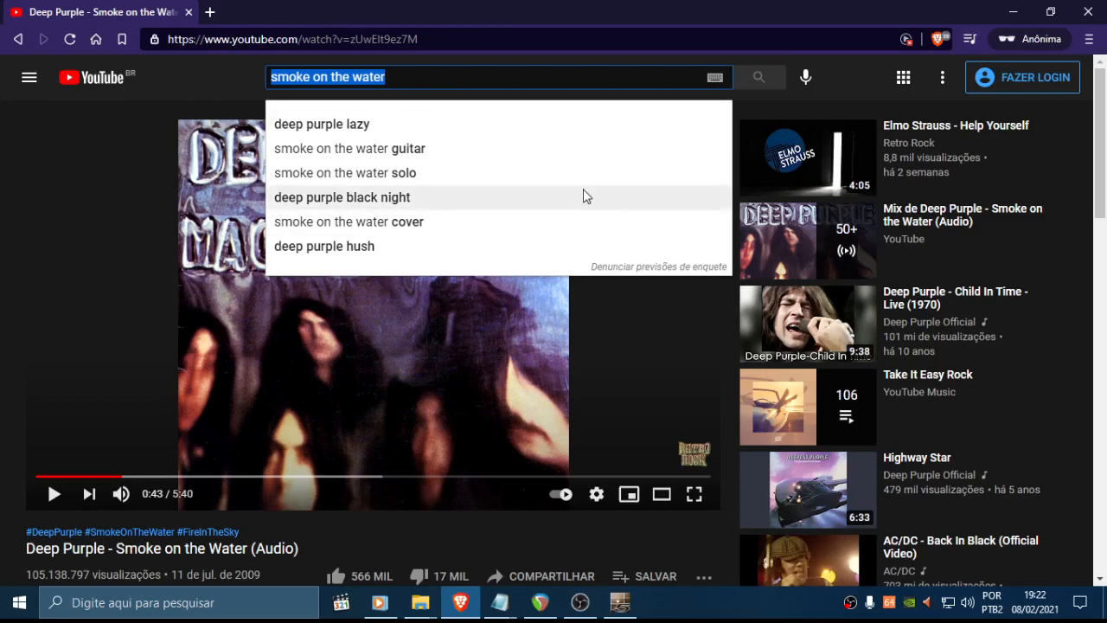
left_click_drag(389, 77, 215, 85)
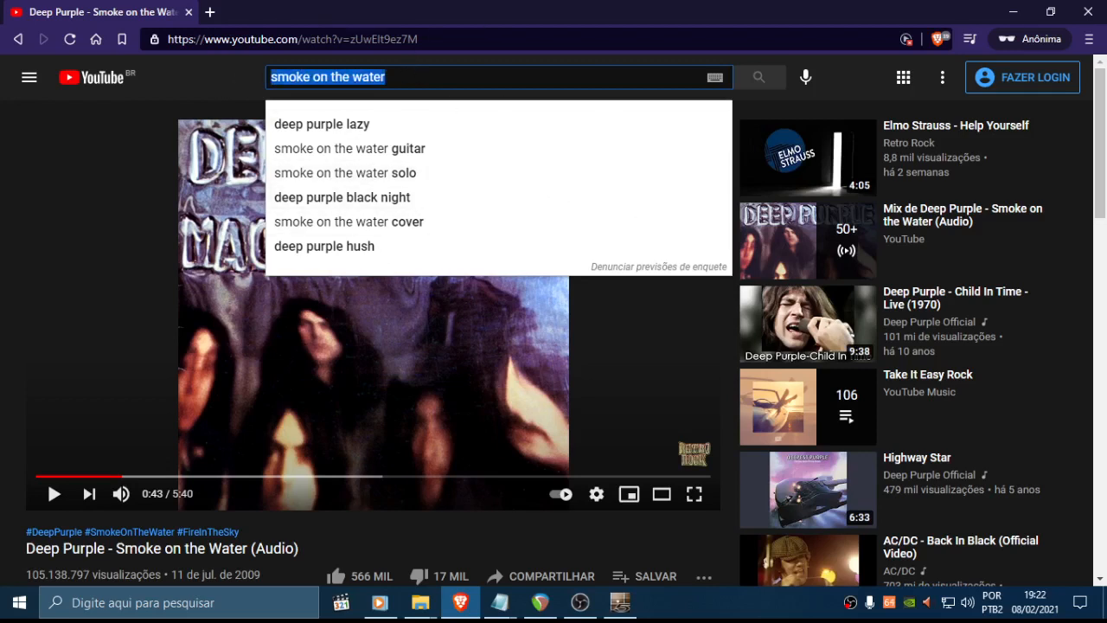
left_click(464, 77)
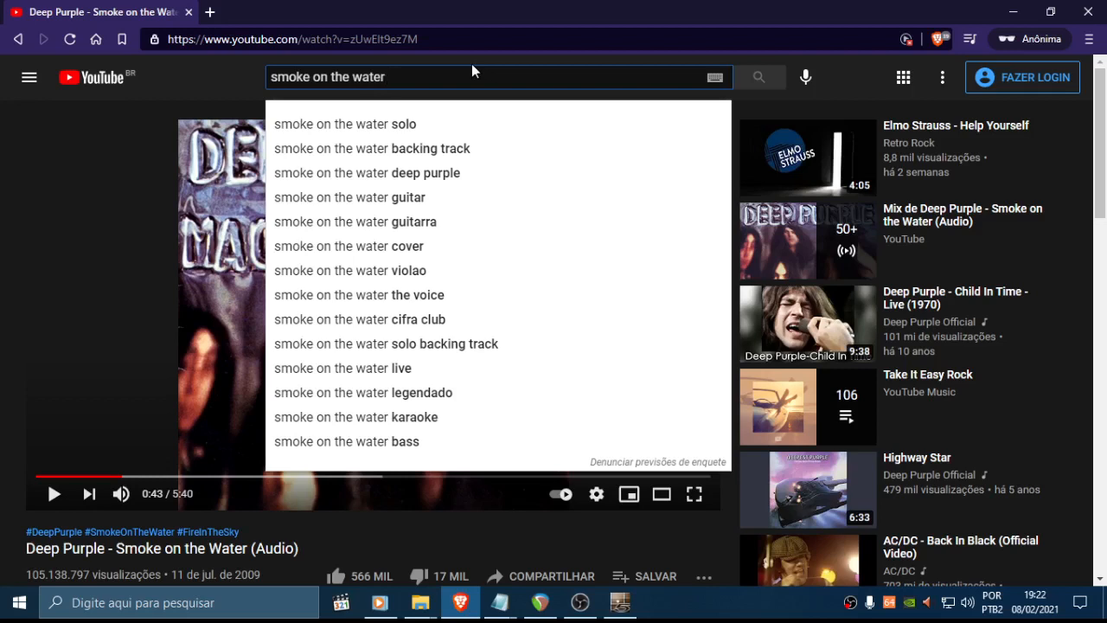
type("live")
key("Return")
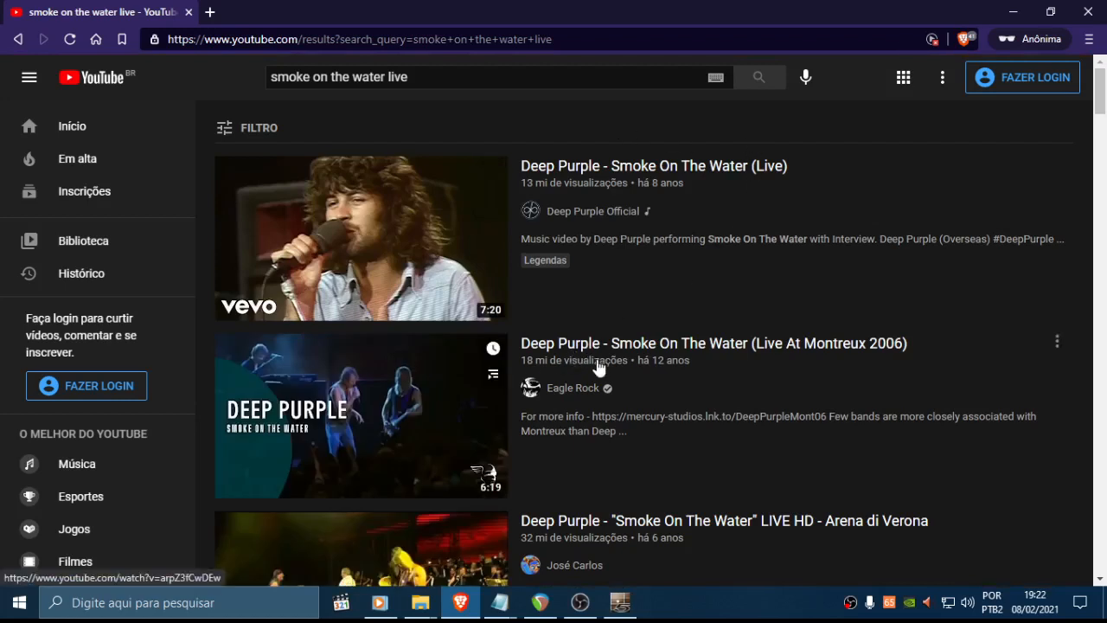
Look through the search results and open the video "Deep Purple - Smoke On The Water 1972 (High Quality)"
mouse_move(601, 618)
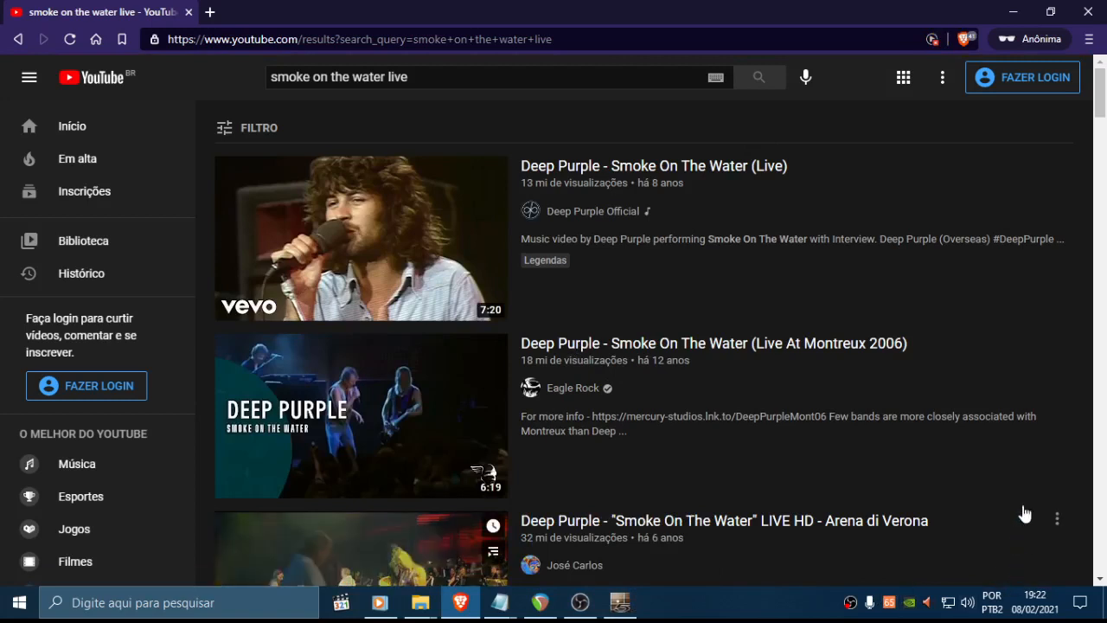
mouse_move(1025, 415)
mouse_move(774, 243)
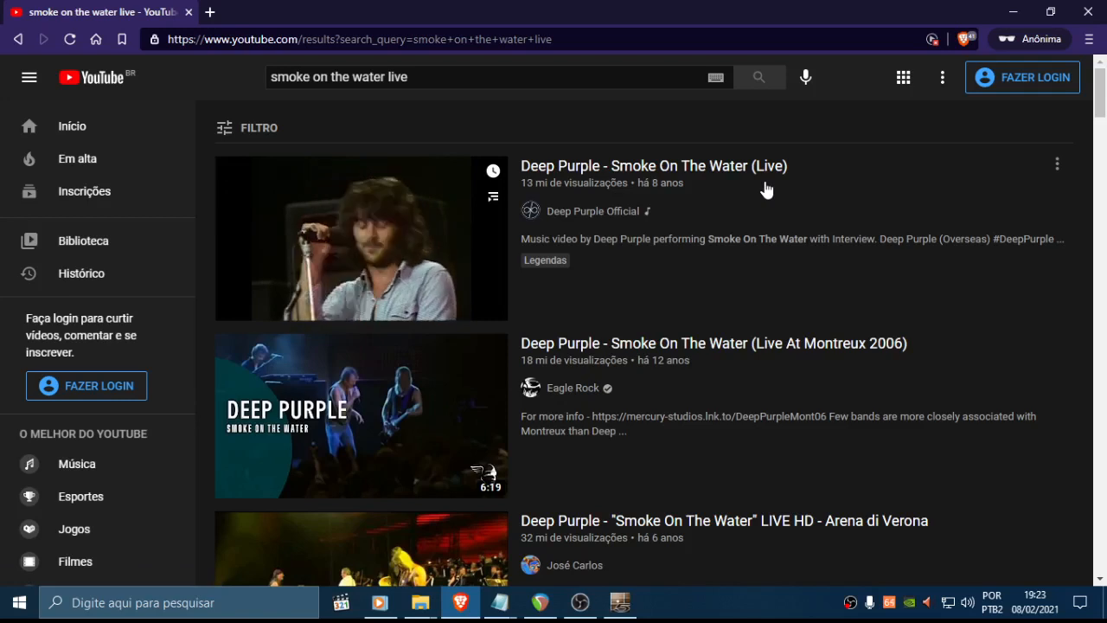
left_click_drag(1105, 107, 1103, 184)
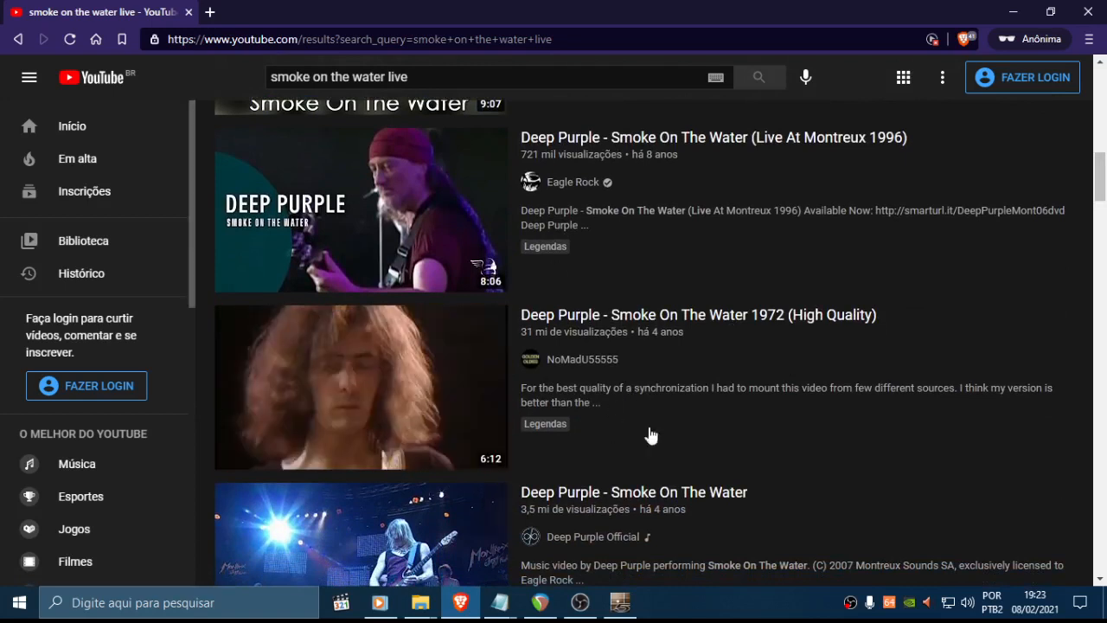
left_click(667, 321)
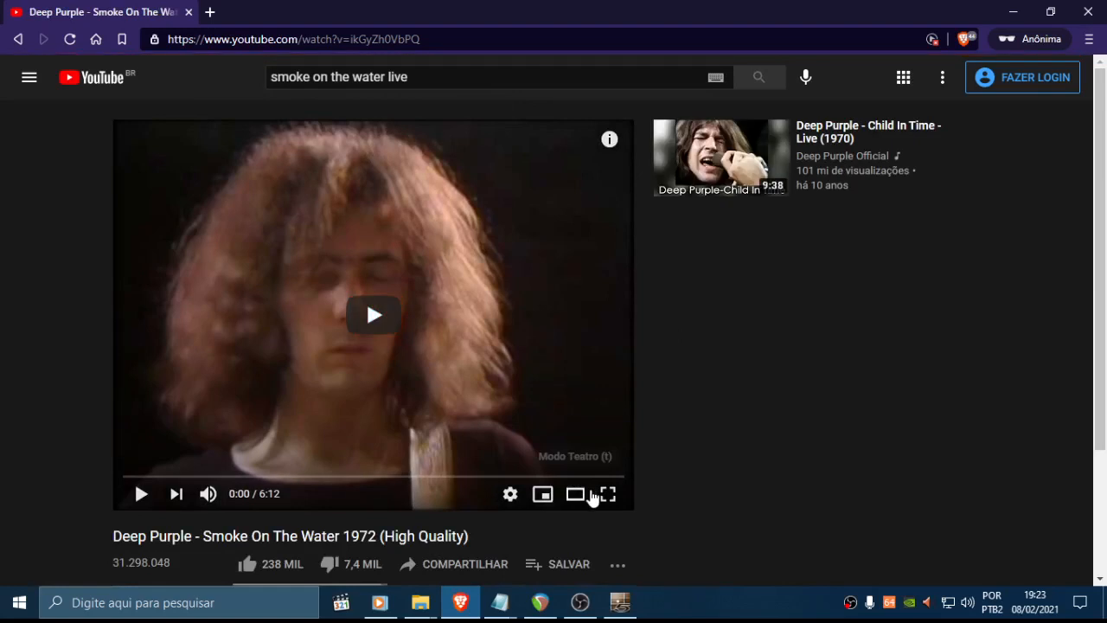
Show the Smoke On The Water 1972 video in theater mode and pause it near the start
left_click(593, 497)
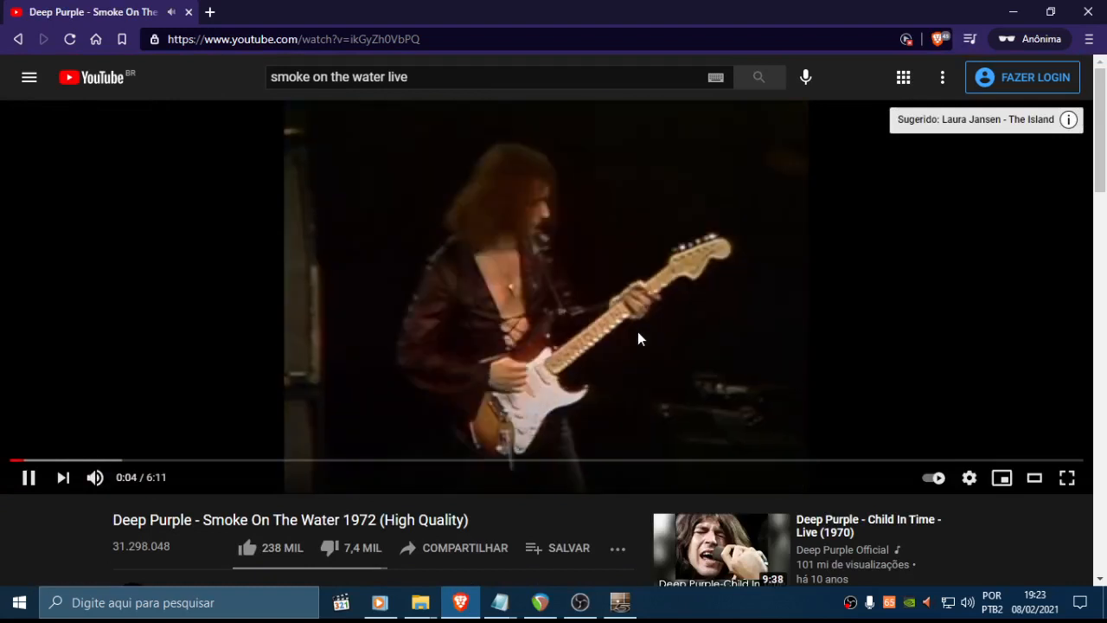
left_click(638, 338)
scroll(1103, 186, "down", 2)
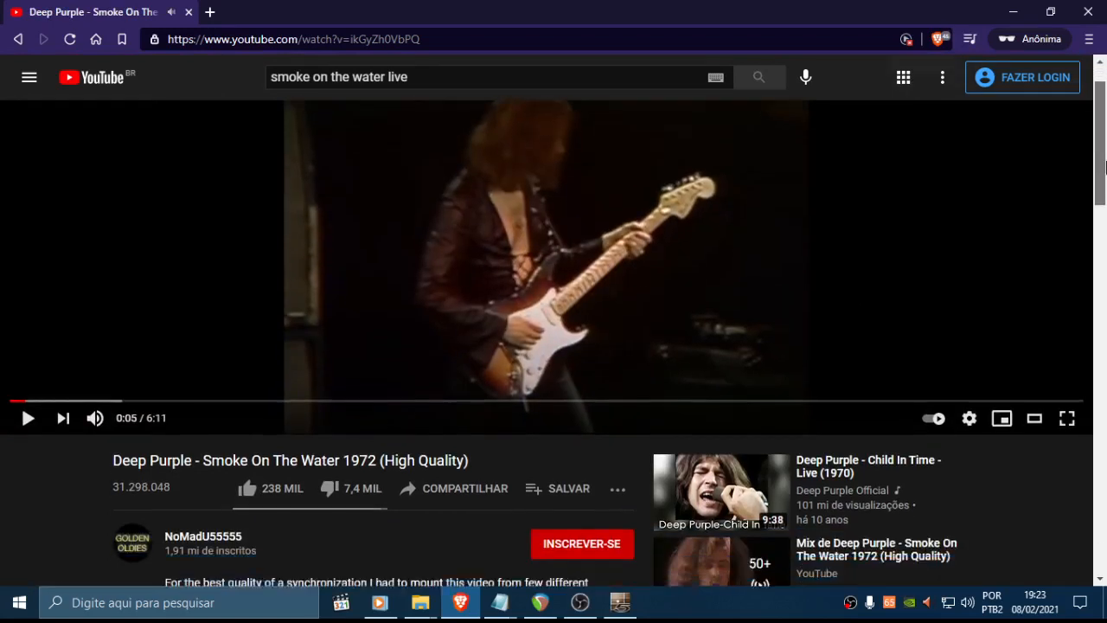
left_click_drag(1106, 190, 1104, 158)
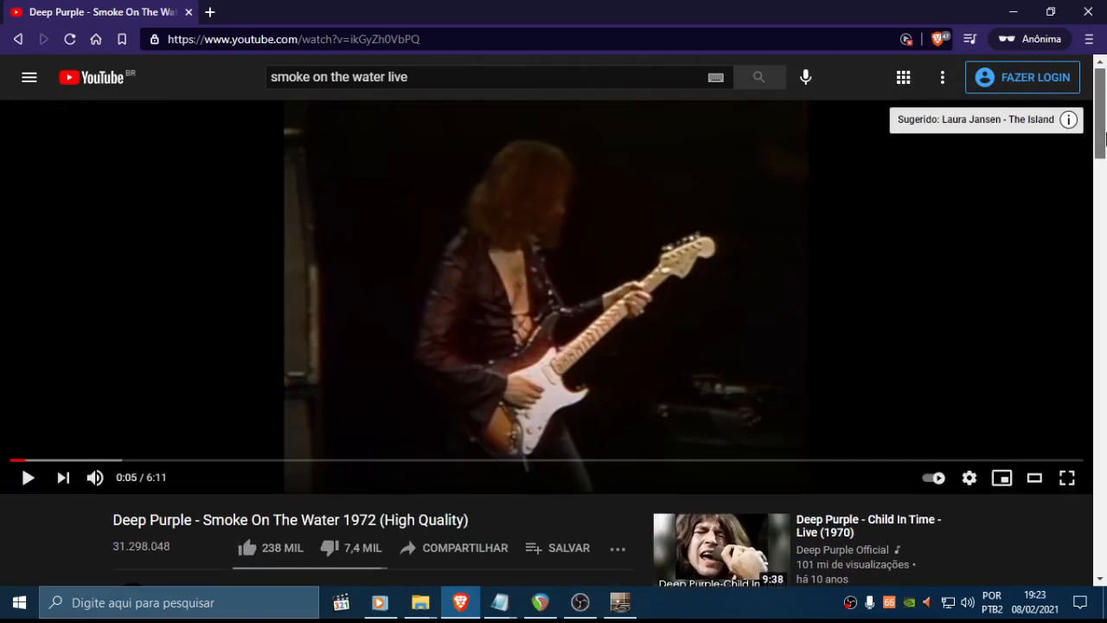
Return to the search results, open the video "Deep Purple - Smoke On The Water (Live)" and start playing it
left_click(18, 39)
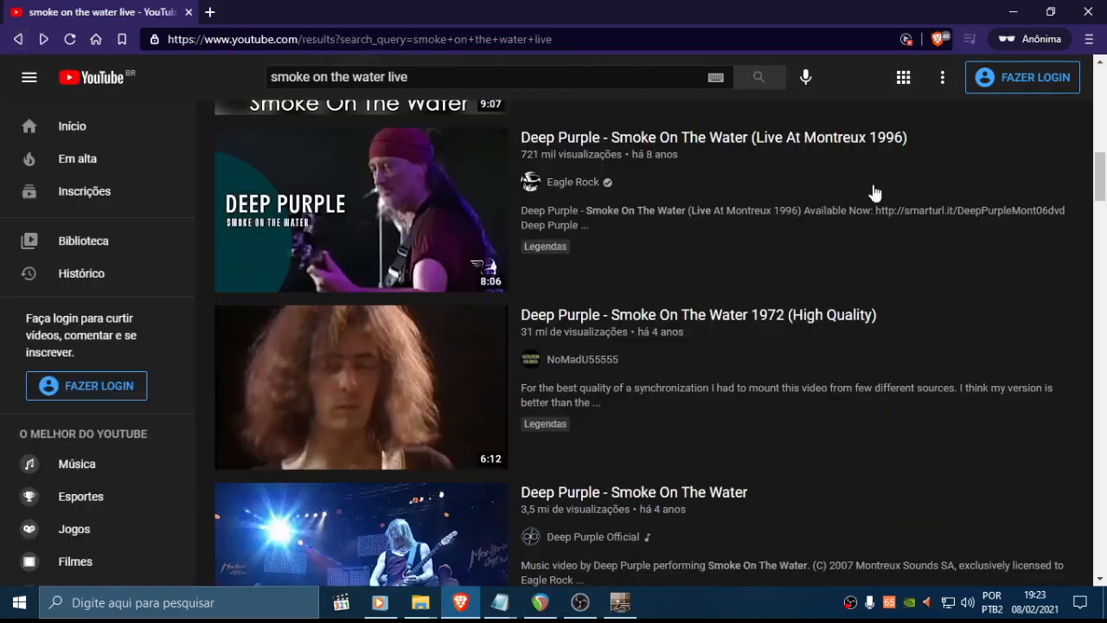
left_click_drag(1099, 178, 1104, 87)
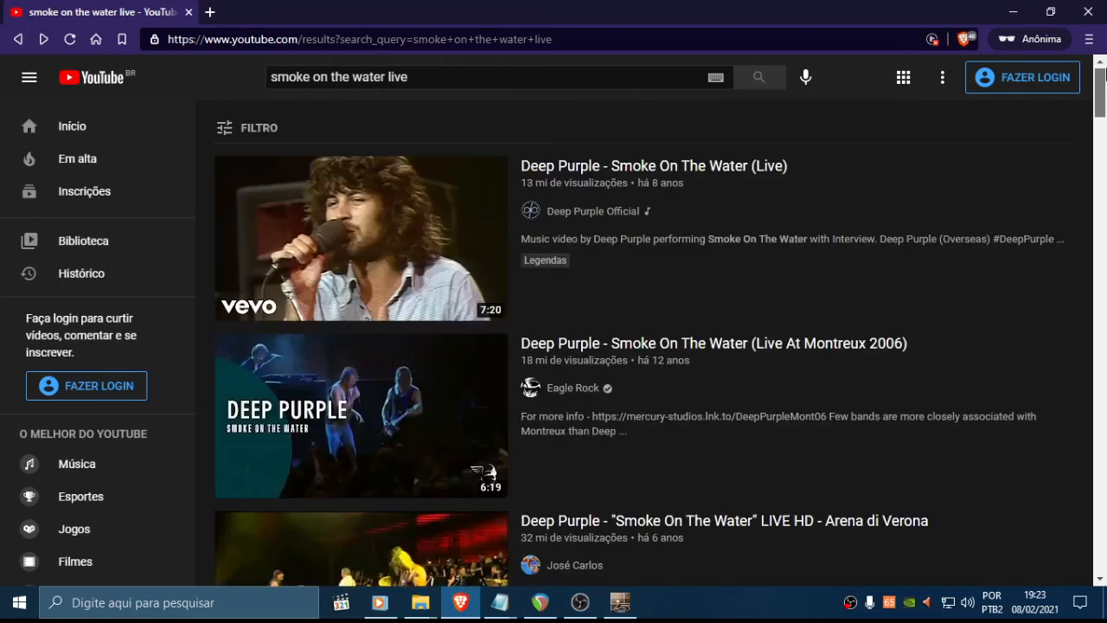
left_click(351, 212)
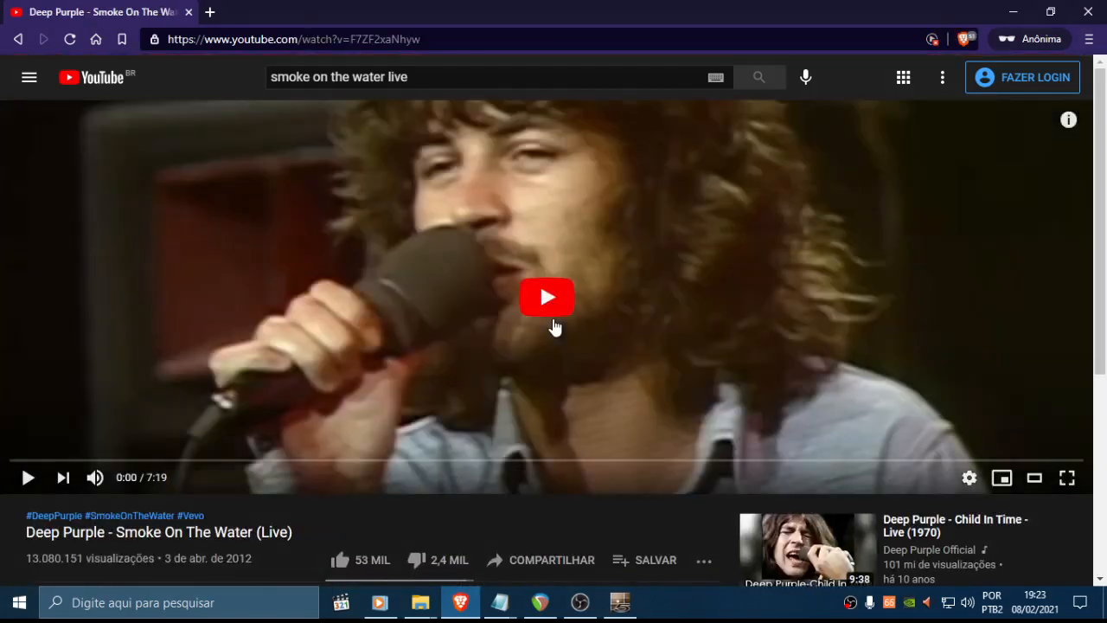
left_click(543, 298)
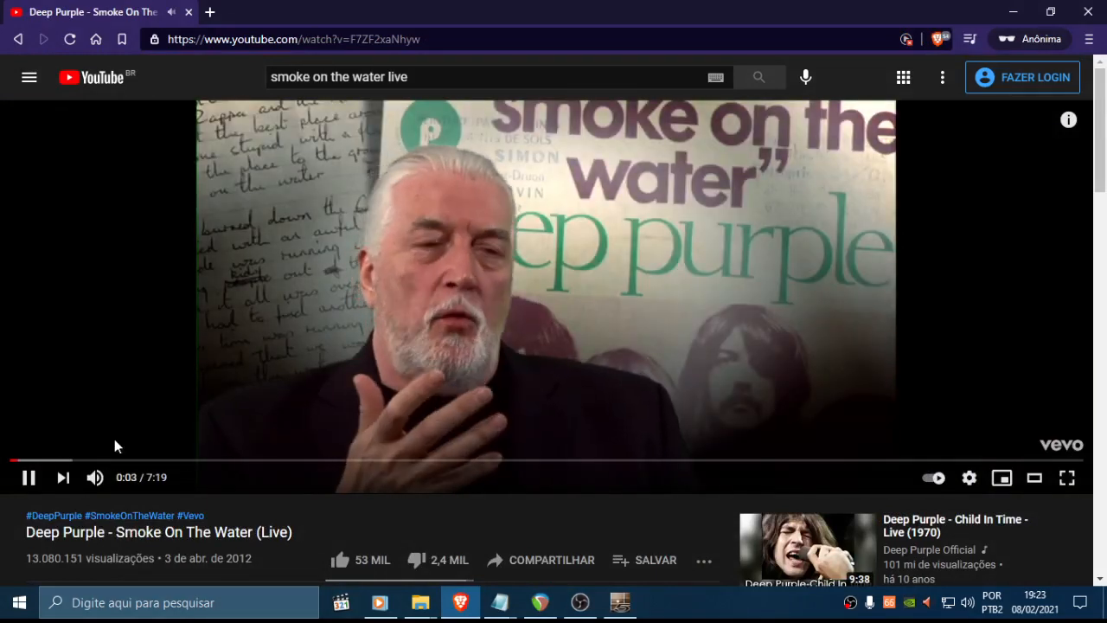
Skip past the interview to the start of the live performance and pause the video at 0:58
left_click(69, 461)
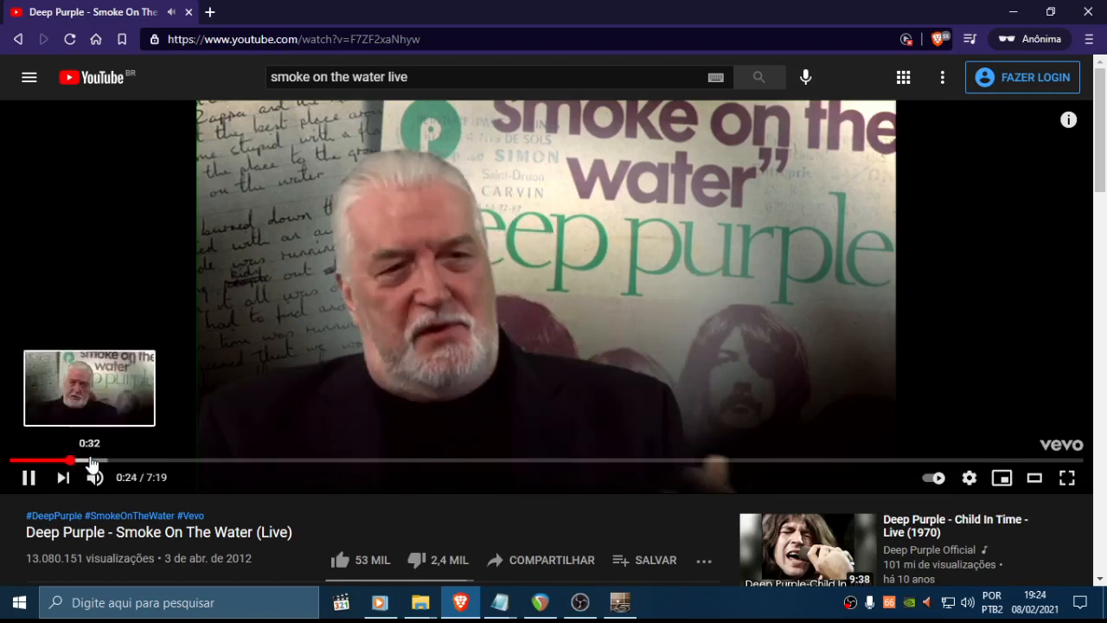
left_click(91, 461)
left_click(110, 461)
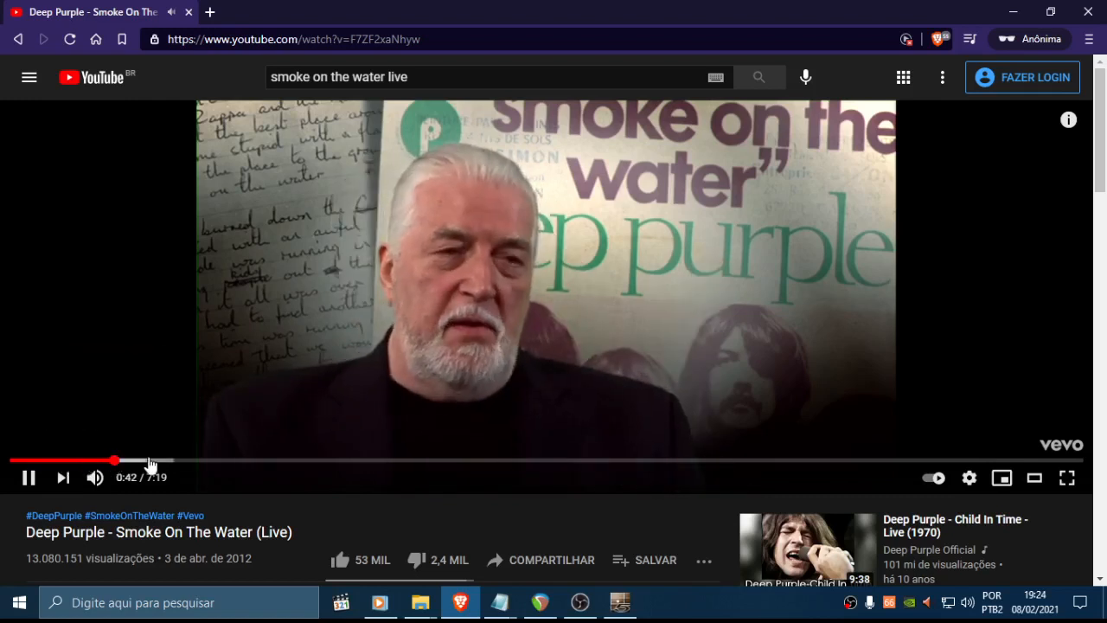
left_click(151, 461)
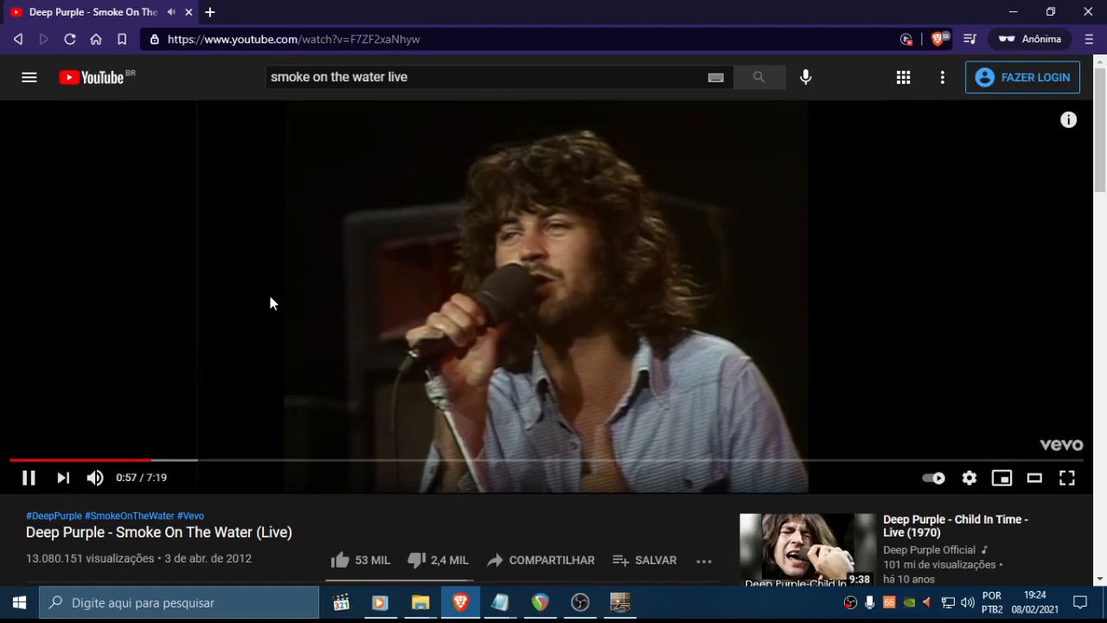
left_click(270, 296)
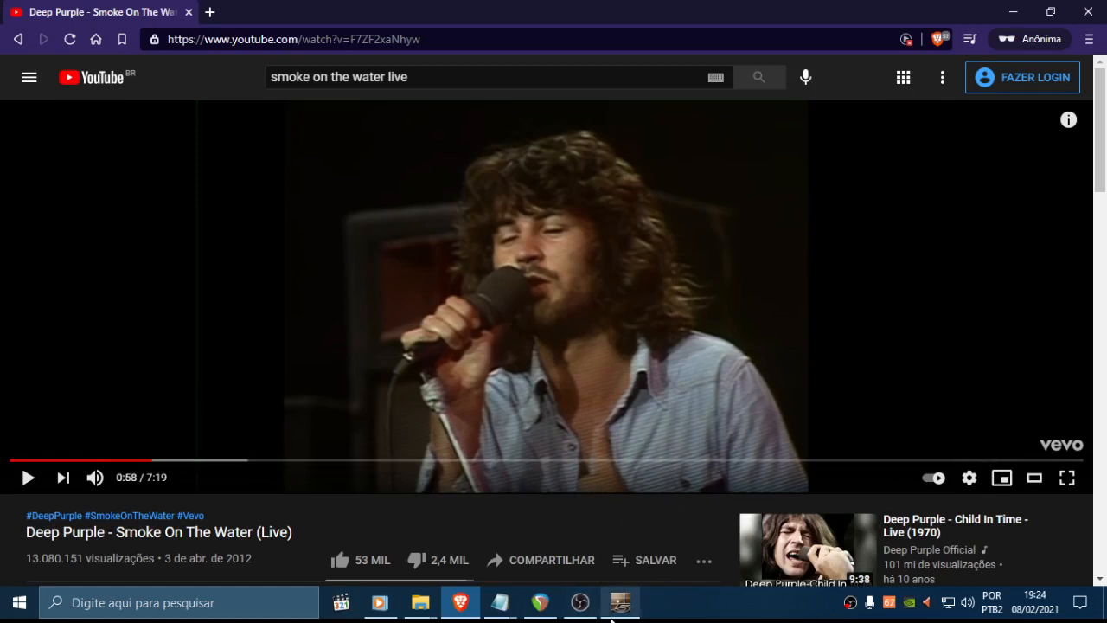
Glance at the ensinando score, resume the video, find the start of the guitar riff and pause at 1:18
left_click(638, 612)
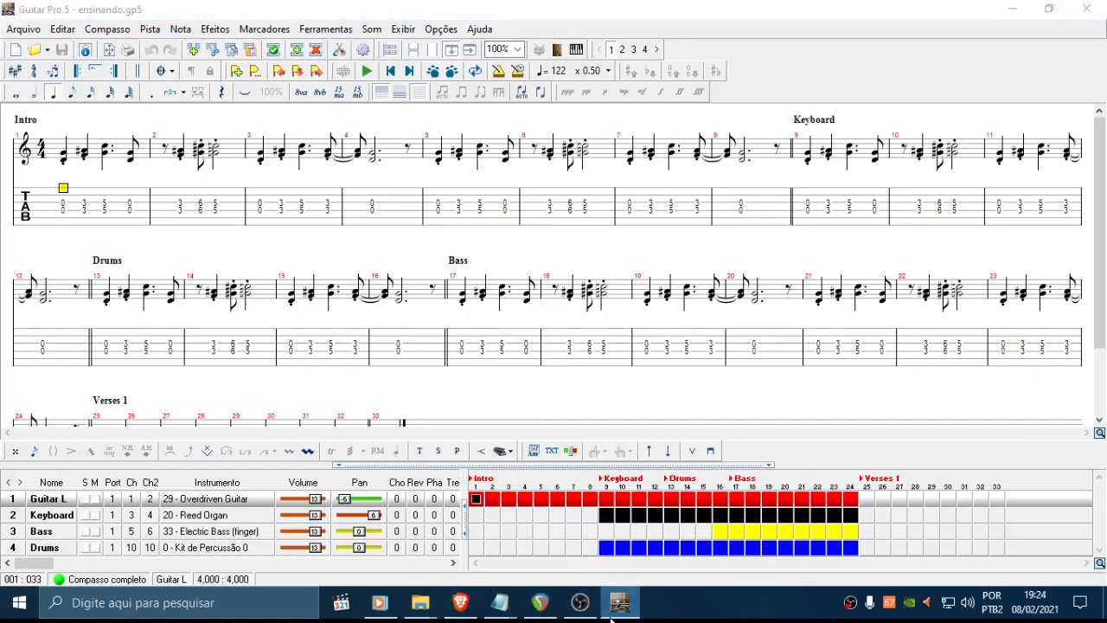
left_click(621, 604)
left_click(410, 237)
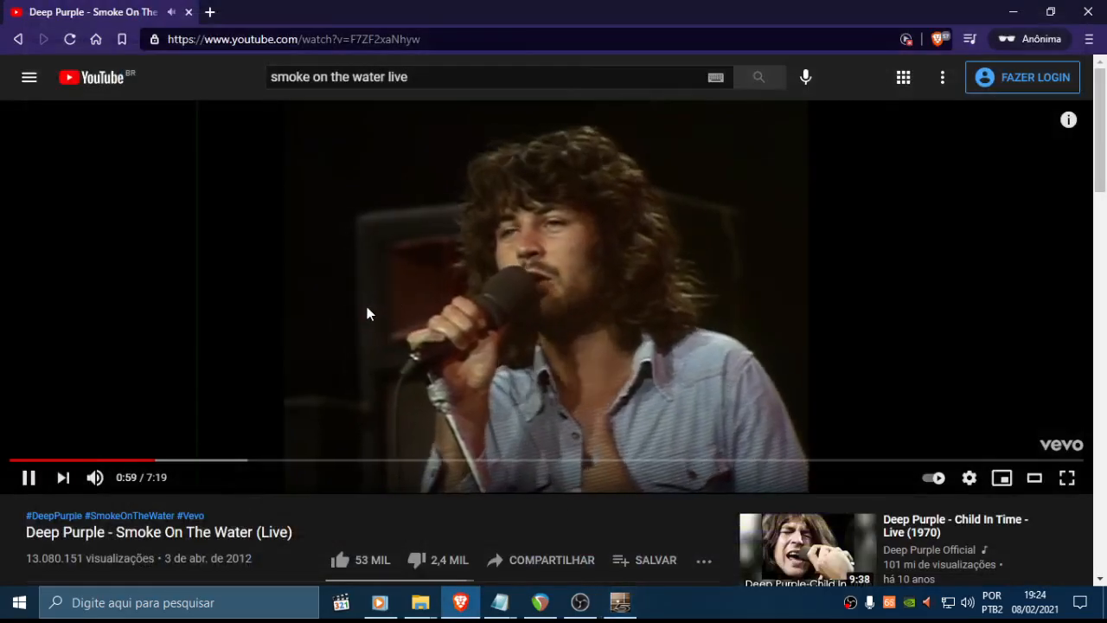
left_click(198, 461)
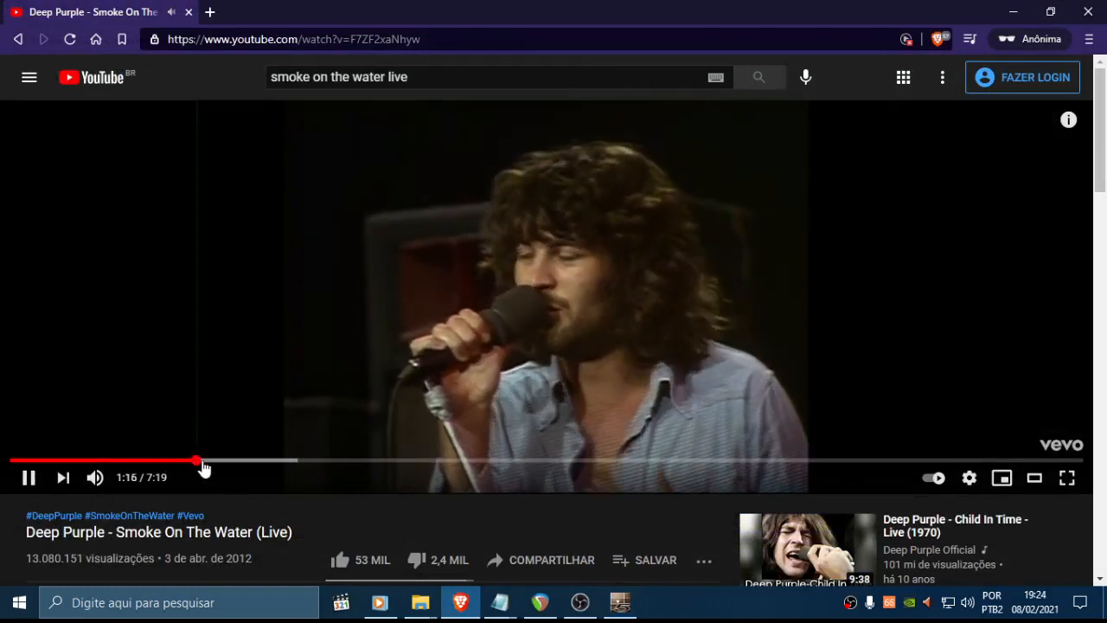
left_click(208, 462)
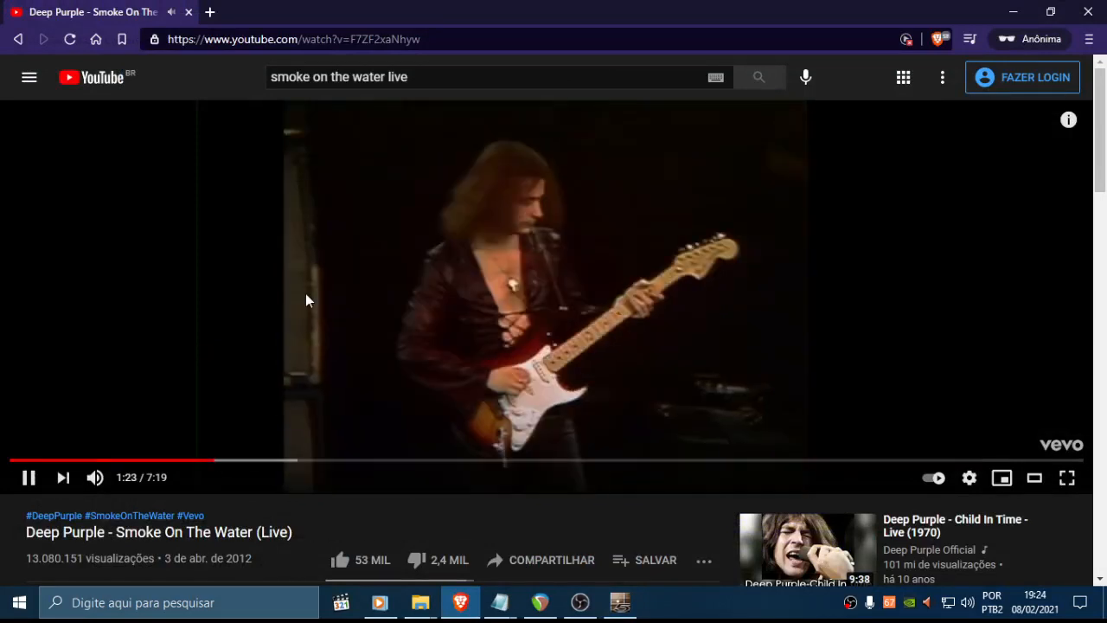
left_click(393, 287)
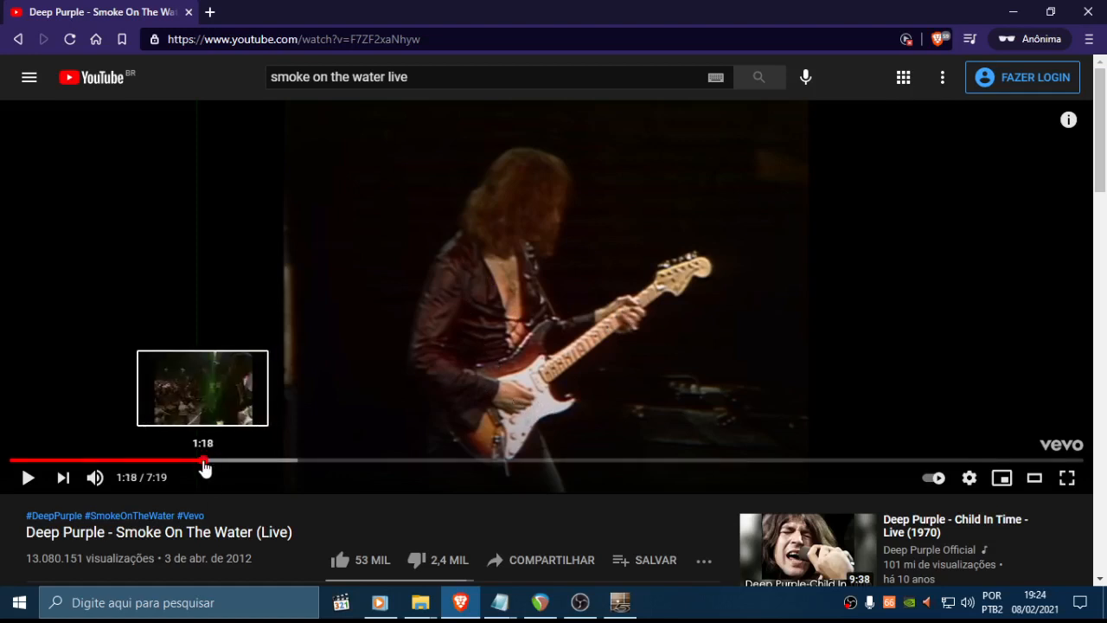
left_click(202, 460)
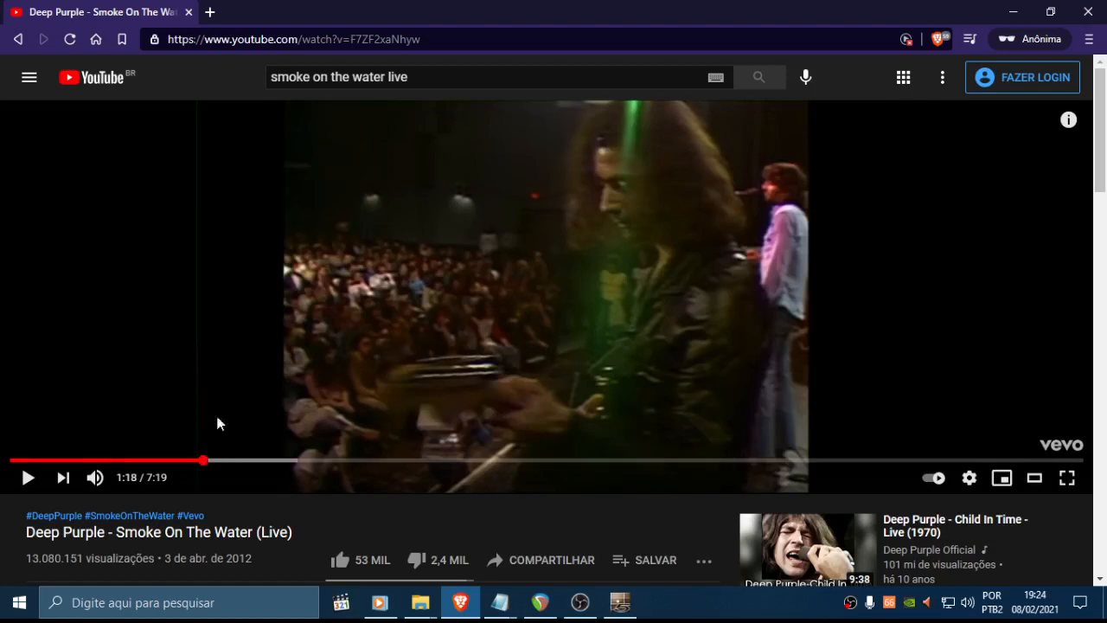
Play the video from 1:18 to 1:37, pause it and briefly compare it with the ensinando score
left_click(204, 334)
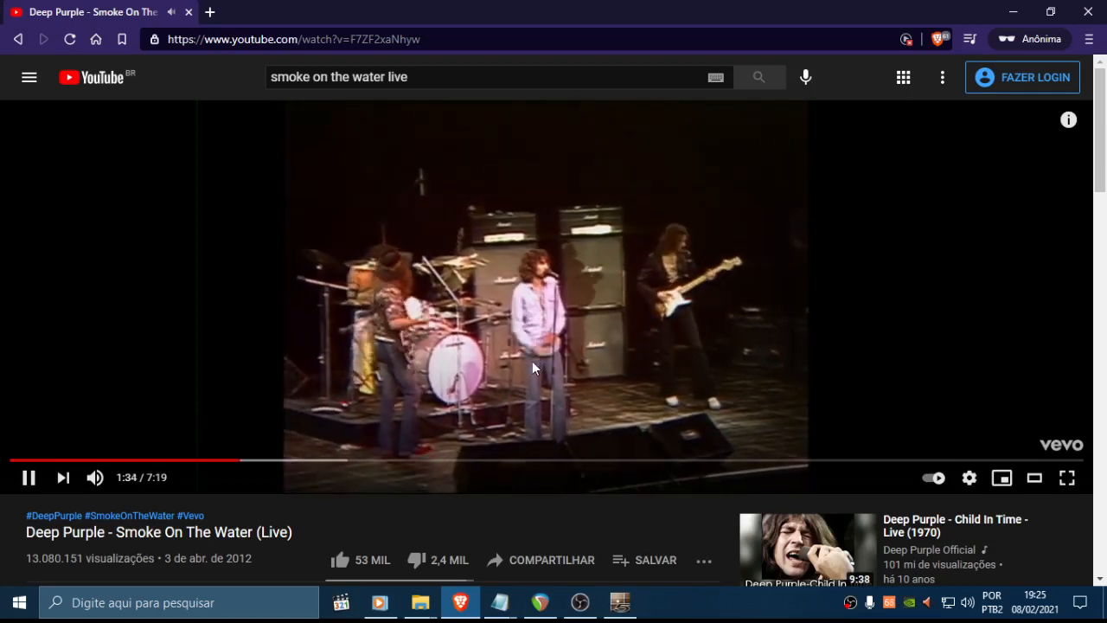
left_click(617, 368)
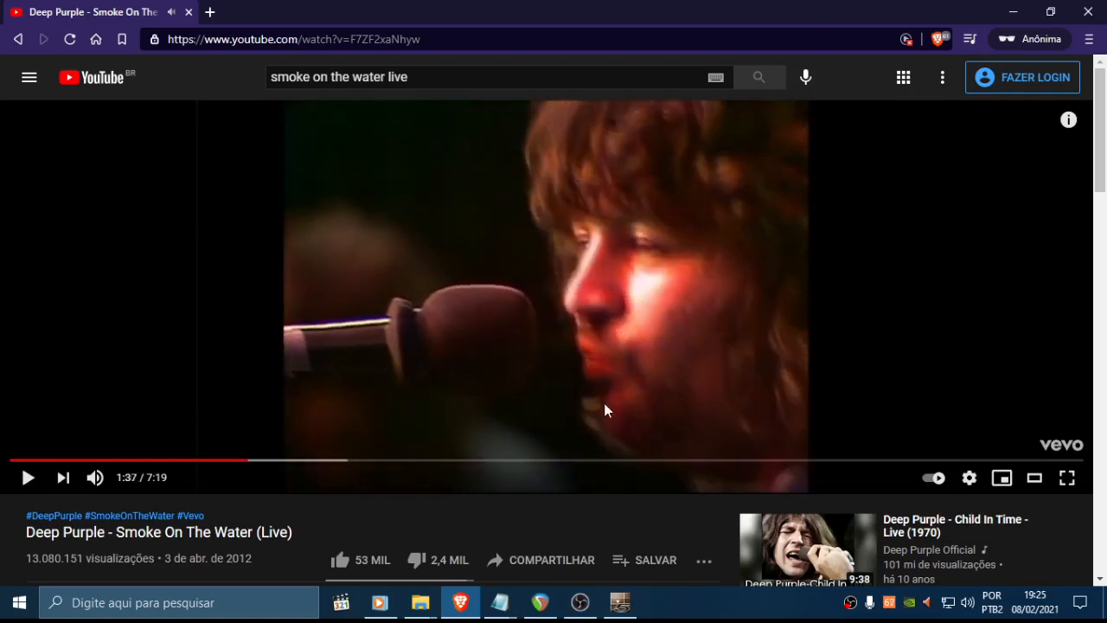
left_click(608, 609)
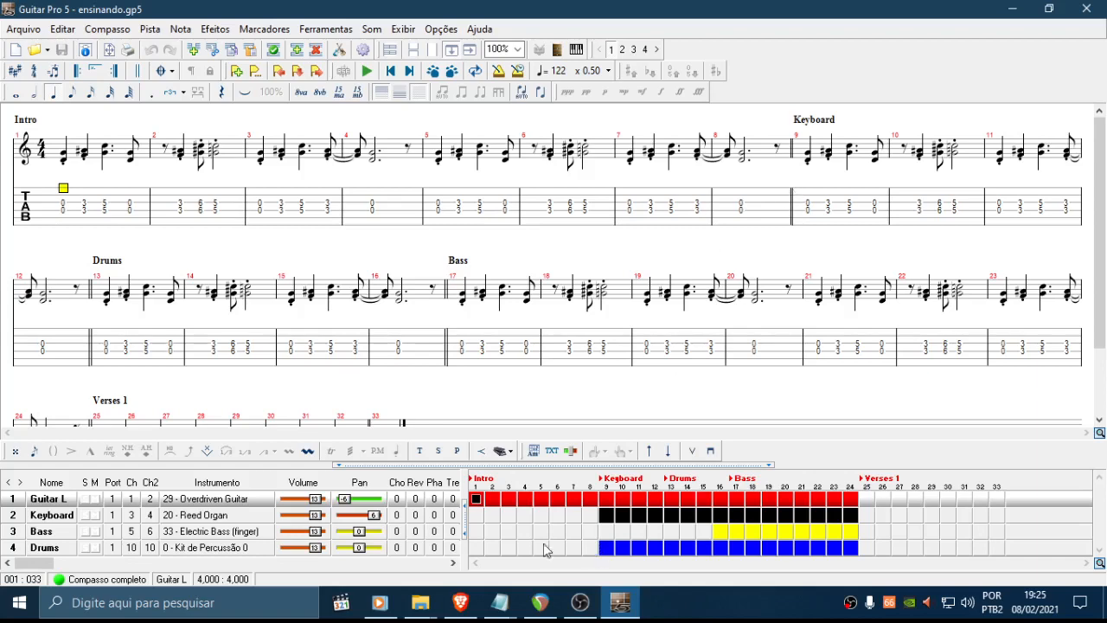
left_click(460, 603)
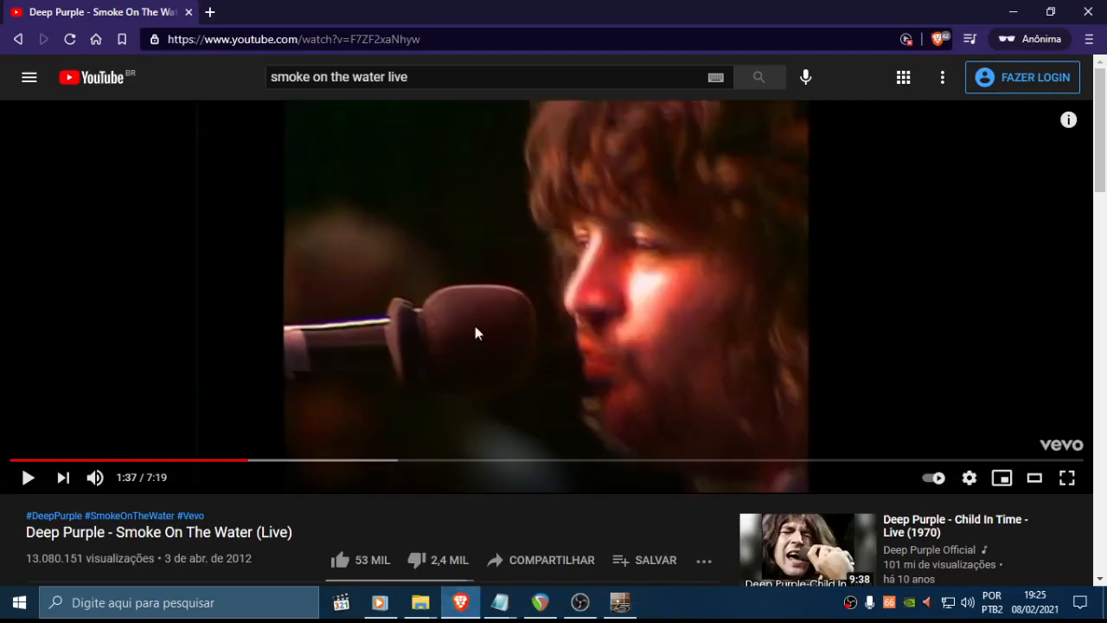
Watch the video up to the keyboard close-up, pause it at 1:50 and move back to 1:44
left_click(476, 312)
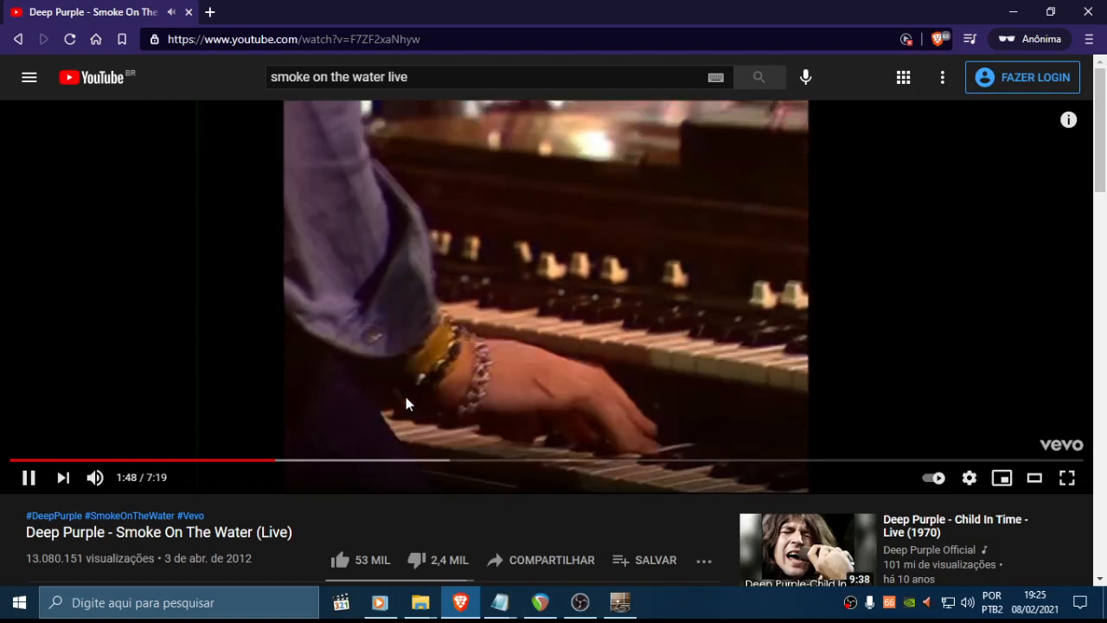
left_click(515, 277)
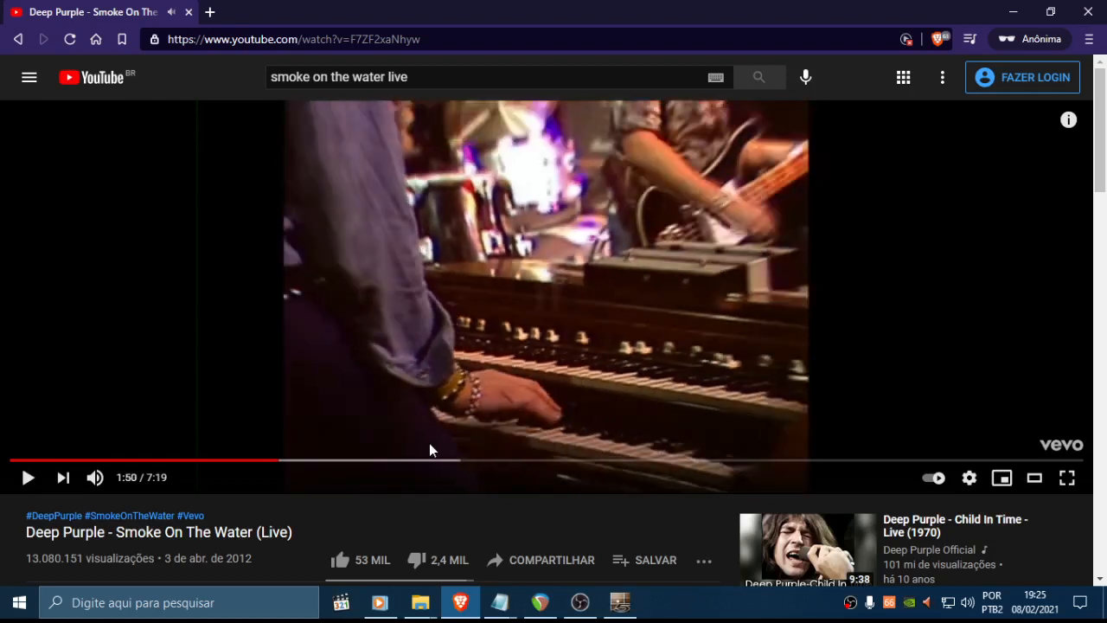
left_click(265, 462)
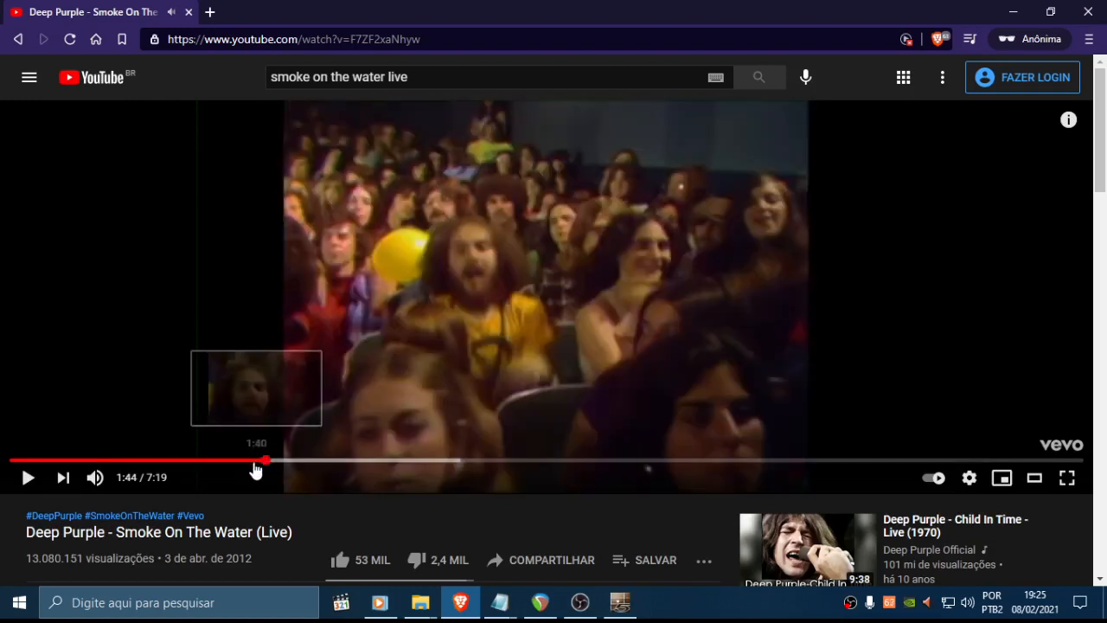
Switch to Guitar Pro and mark the second chord of measure 1 in the Guitar L track with an upstroke
left_click(620, 603)
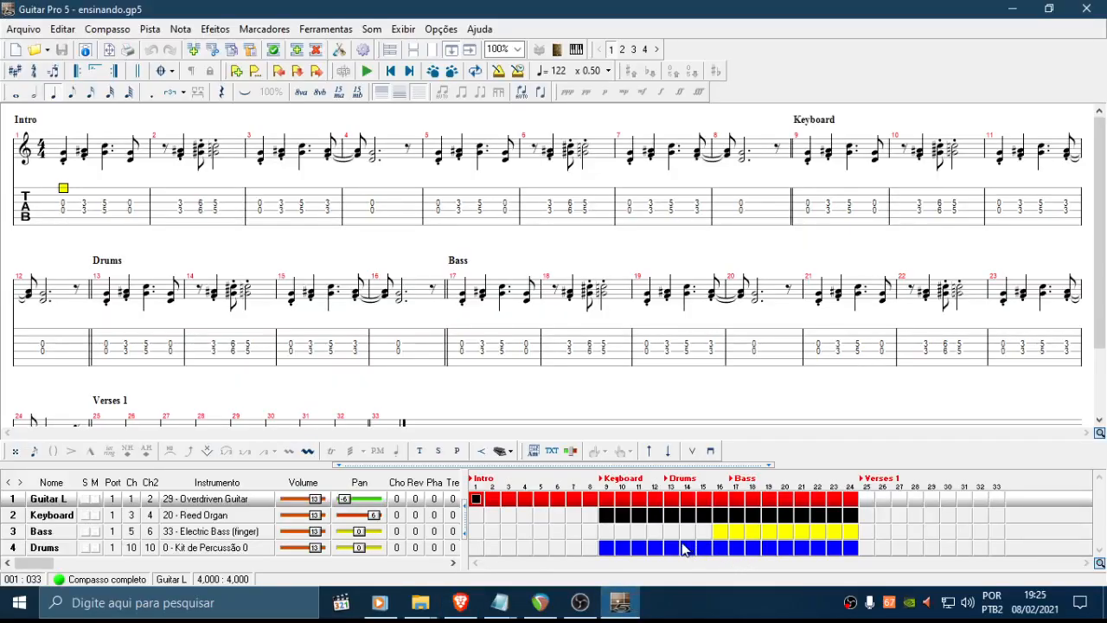
left_click_drag(64, 204, 59, 223)
left_click(64, 213)
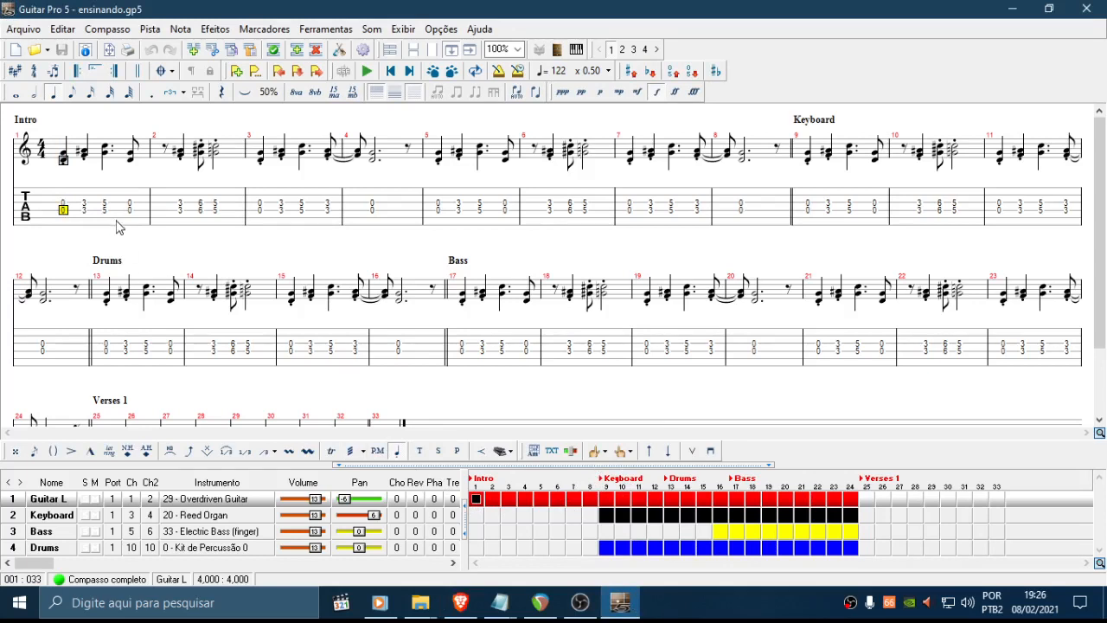
left_click_drag(86, 208, 73, 232)
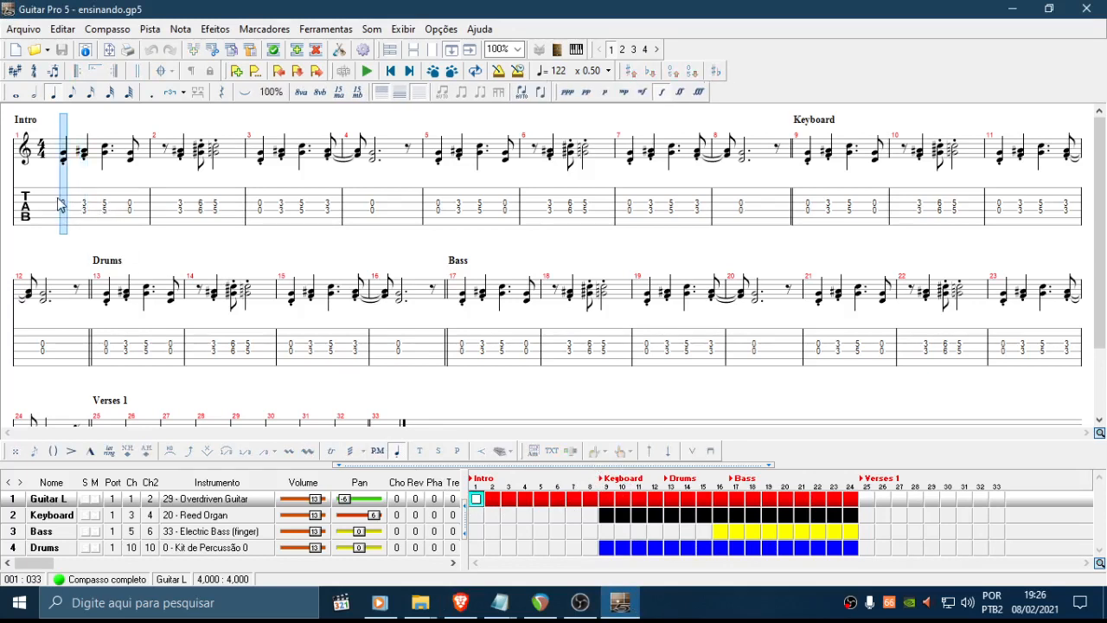
left_click(61, 217)
left_click_drag(64, 195, 71, 206)
left_click(90, 212)
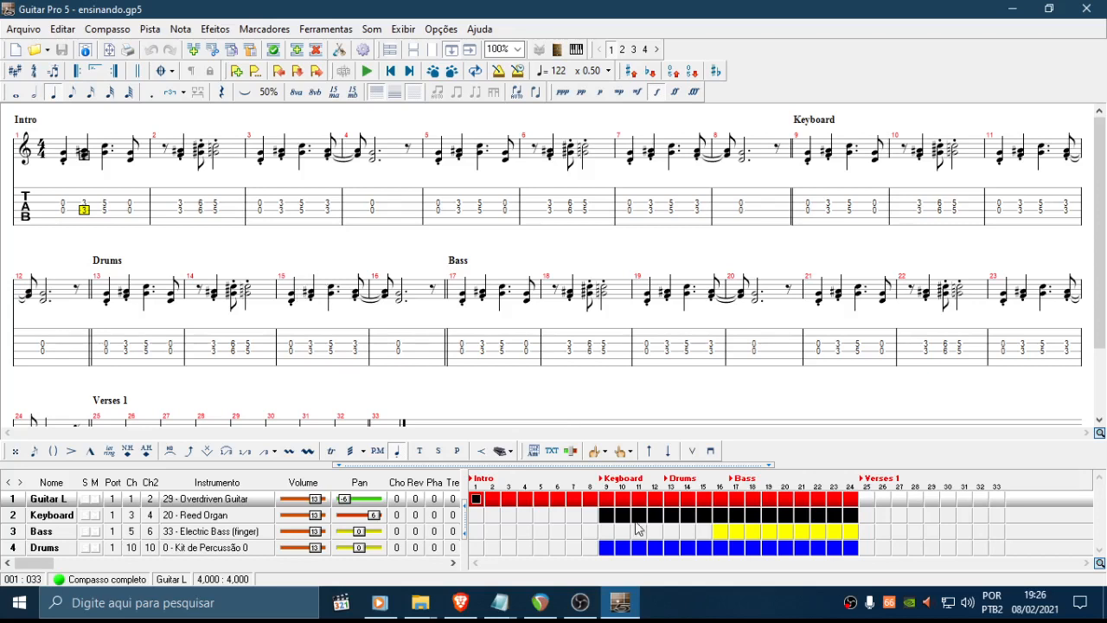
left_click(693, 451)
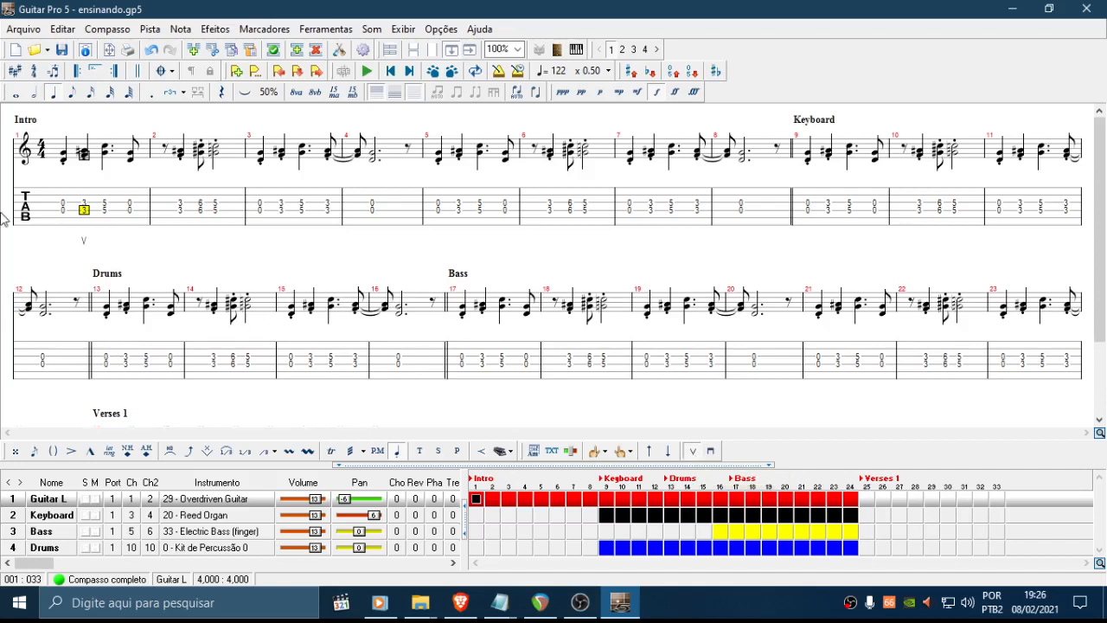
Examine the Guitar L Intro riff in measures 1 to 8, focusing on the first chord of measure 1
left_click_drag(64, 208, 777, 197)
left_click(706, 206)
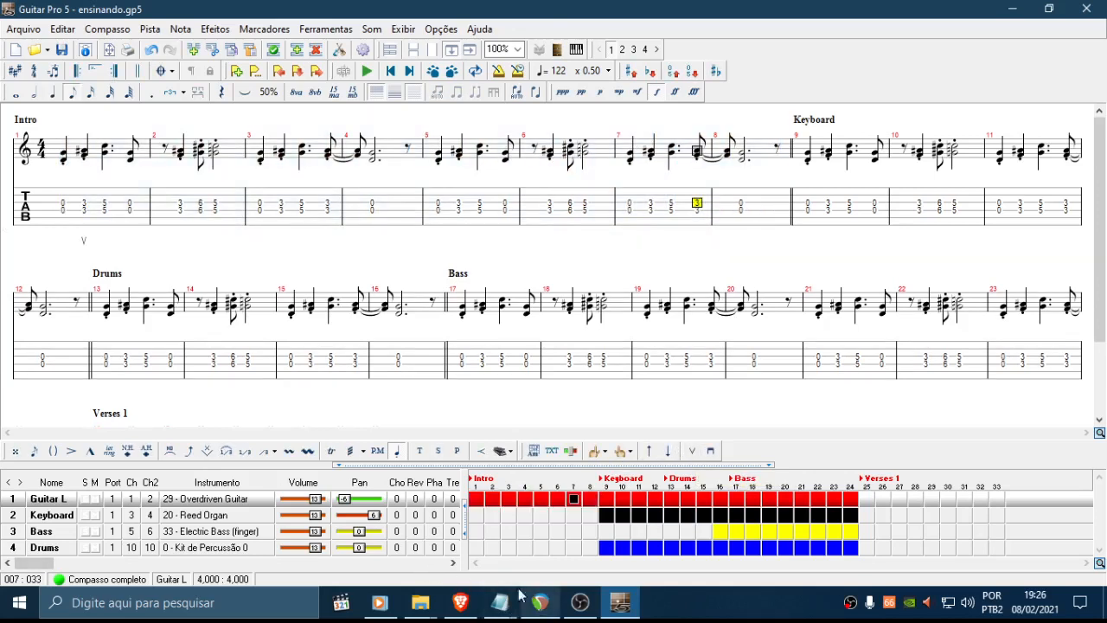
left_click(67, 227)
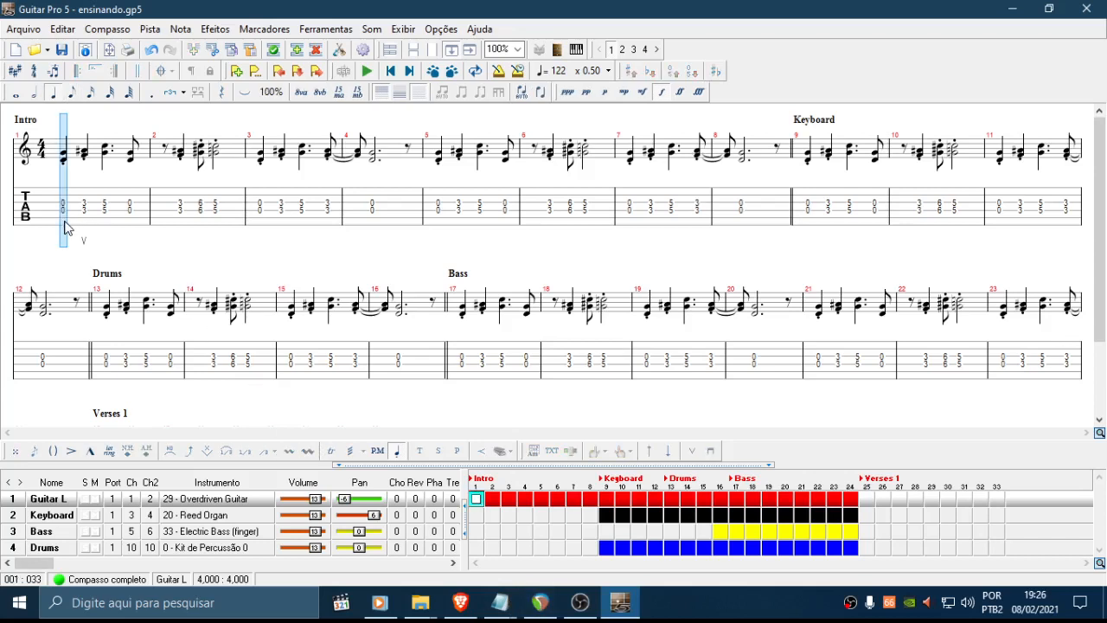
left_click(65, 211)
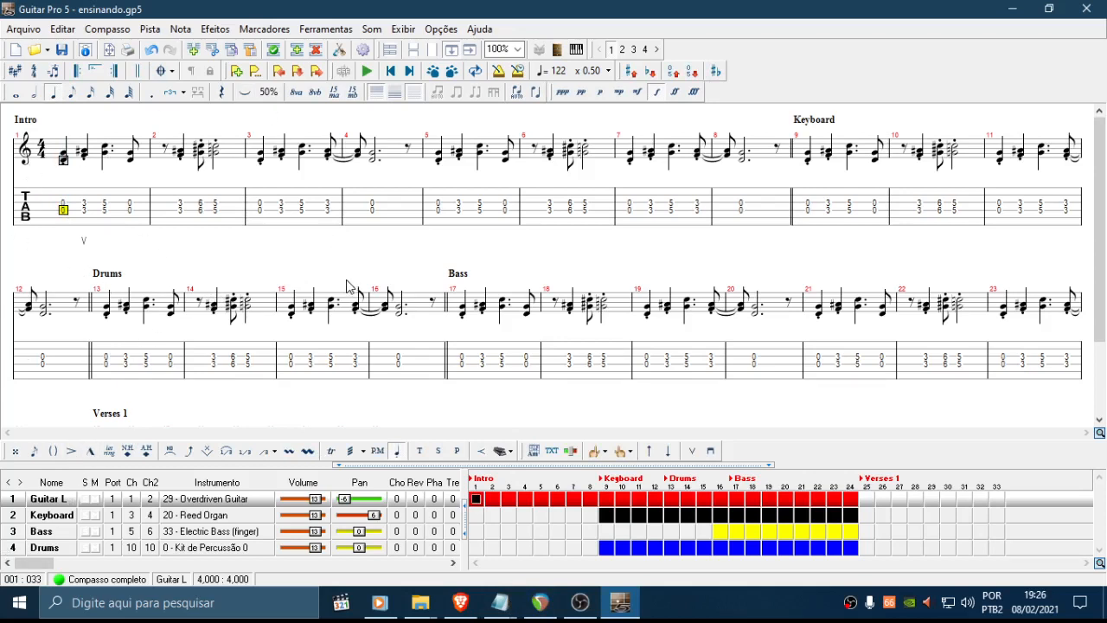
left_click_drag(64, 218, 66, 227)
left_click(63, 210)
In measure 1's first chord, add fret 5 on the fifth string and delete the third-string note
left_click(63, 217)
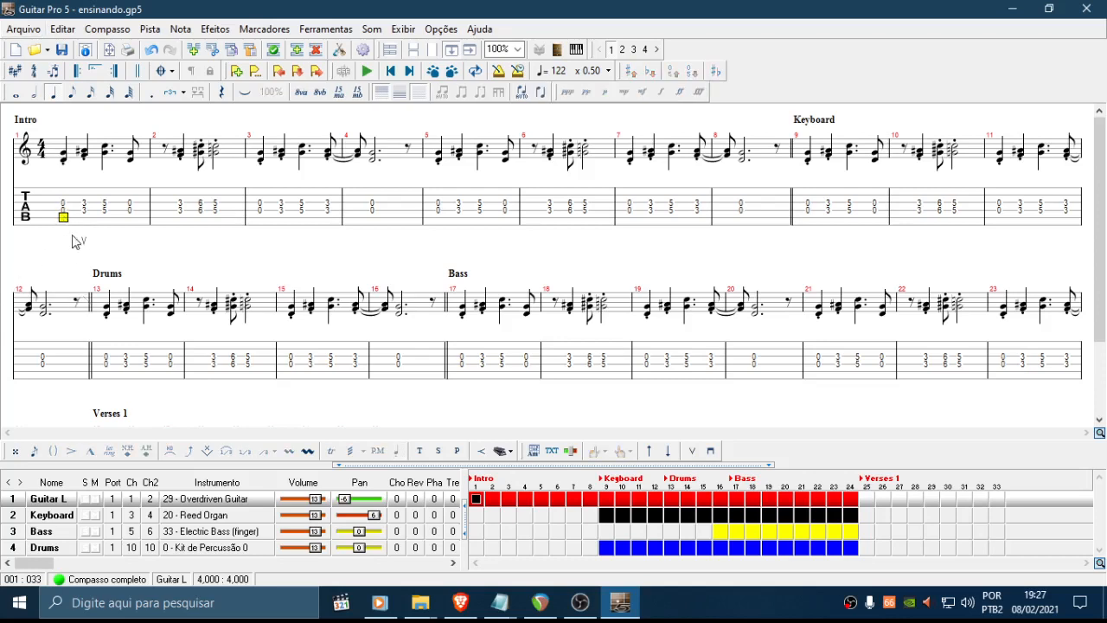
type("5")
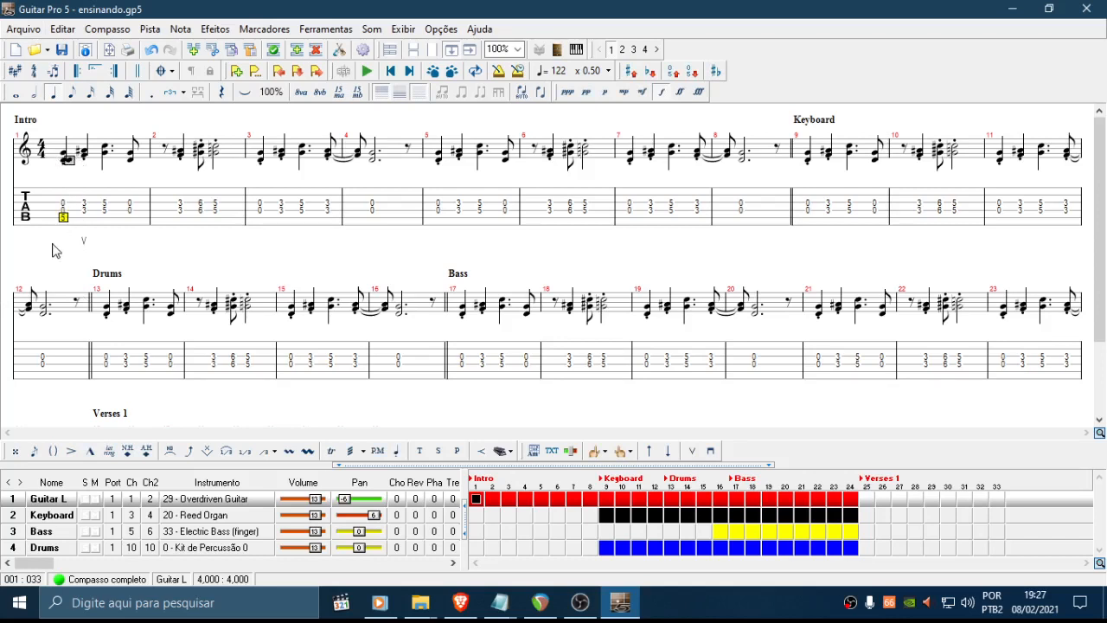
left_click(64, 204)
key("Delete")
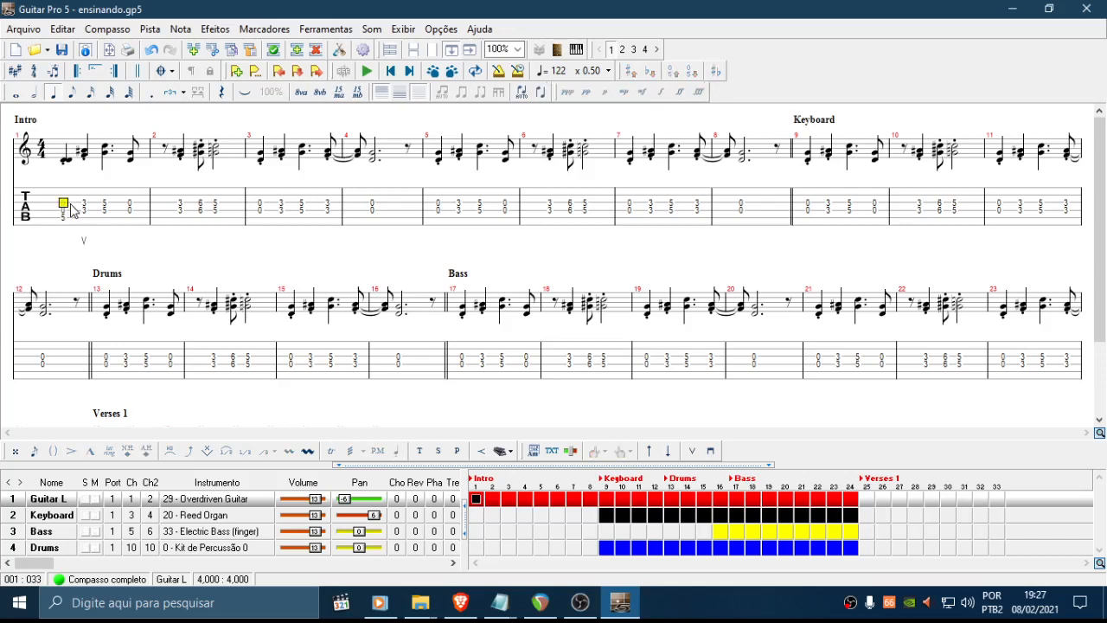
Review the remaining notes of measure 1's first chord, then start and stop playback there
key("Down")
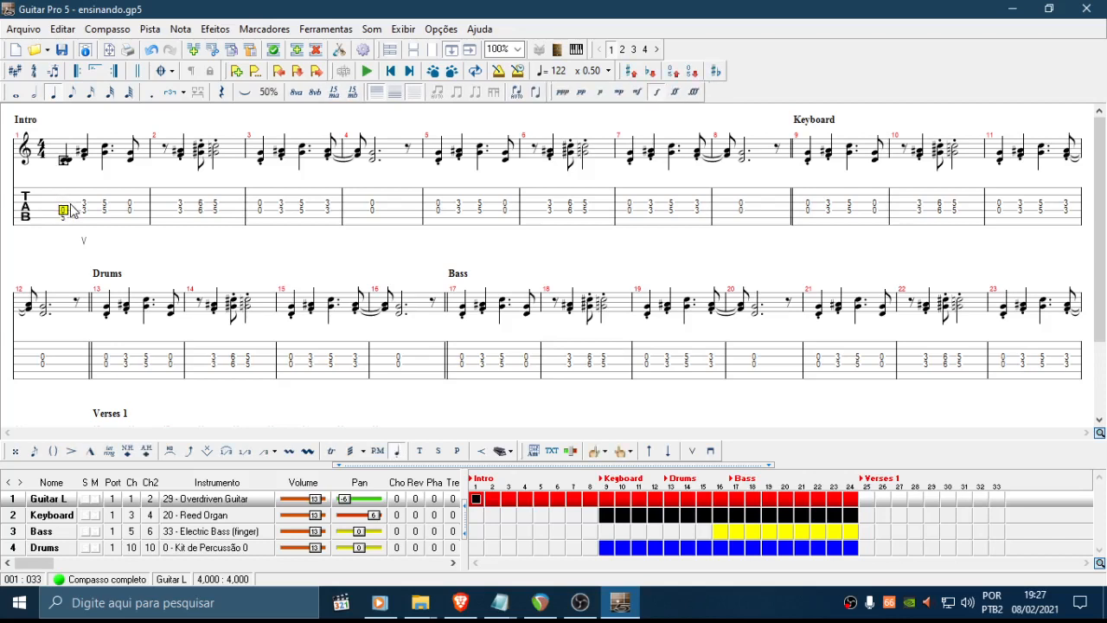
key("Down")
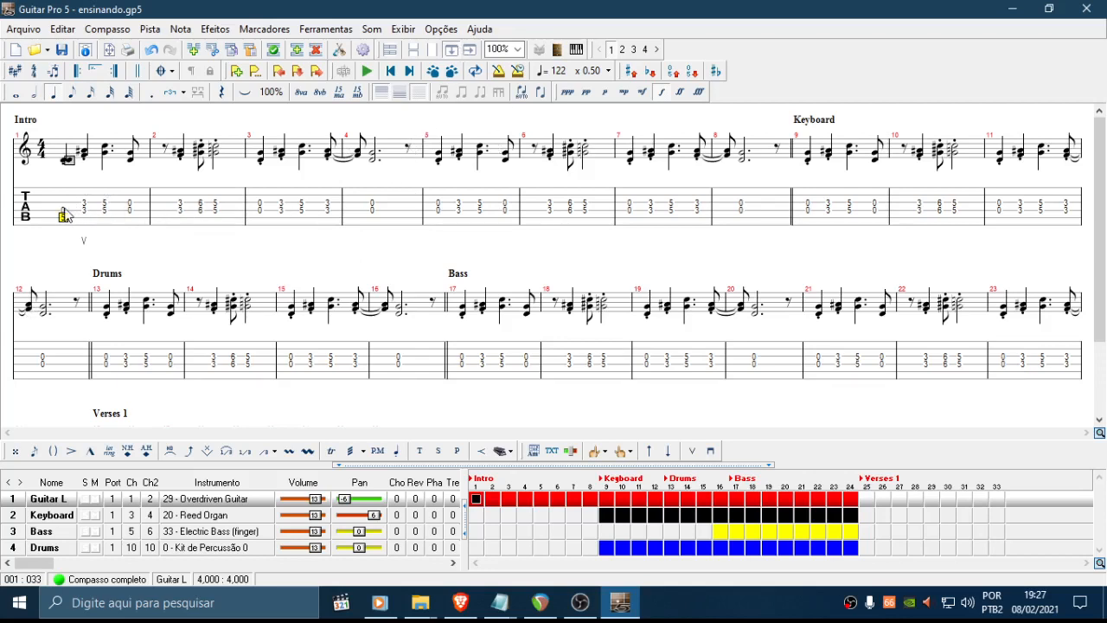
left_click_drag(63, 216, 66, 232)
key("space")
key("space")
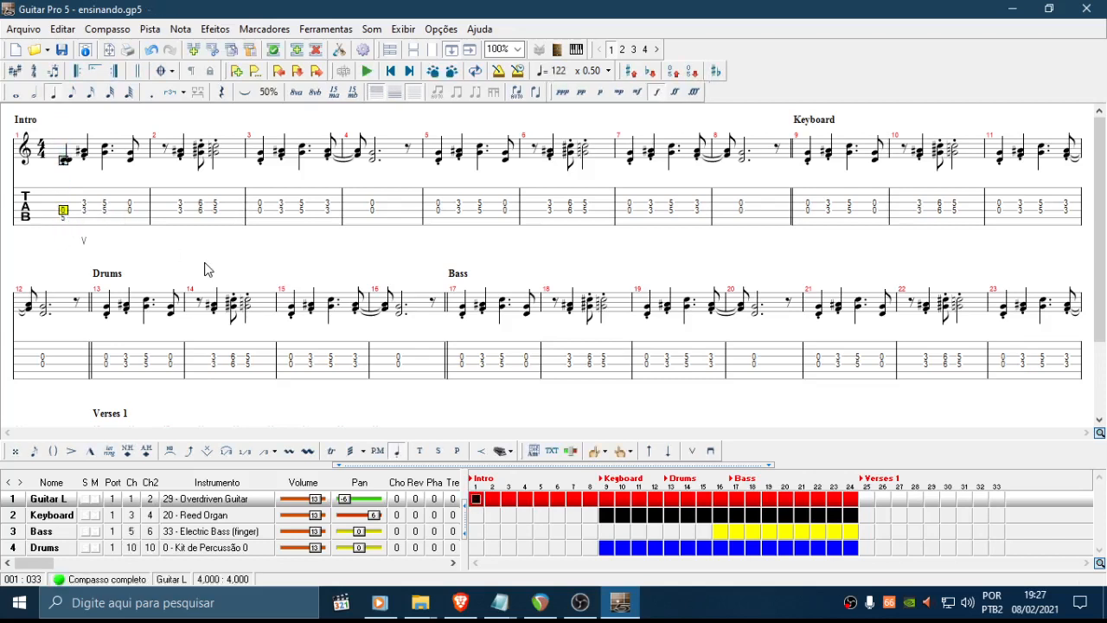
Restore measure 1's first chord to the open third and fourth strings, removing its fifth-string note
key("Up")
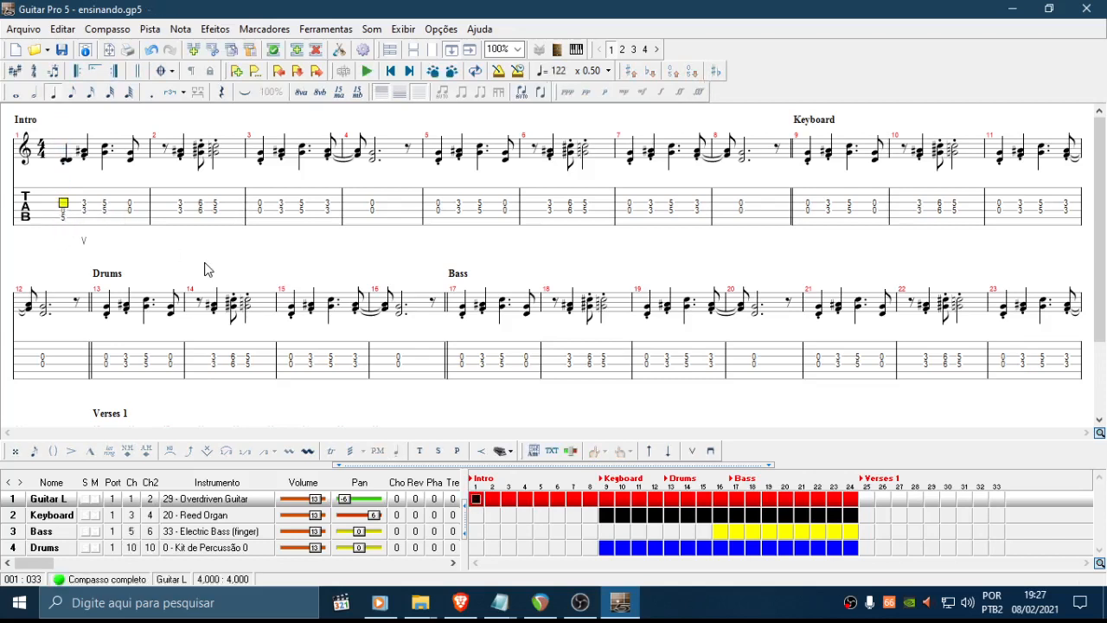
key("5")
key("Down")
key("Up")
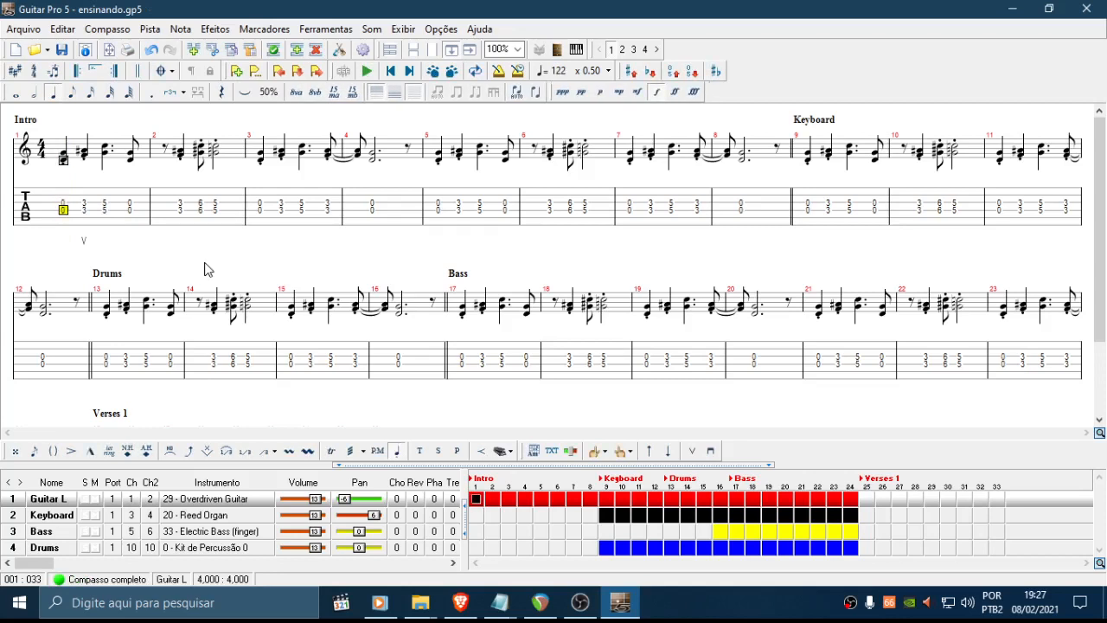
Examine the third- and fourth-string notes of the first two chords in measure 1
key("Down")
key("Up")
key("Right")
key("Down")
key("Left")
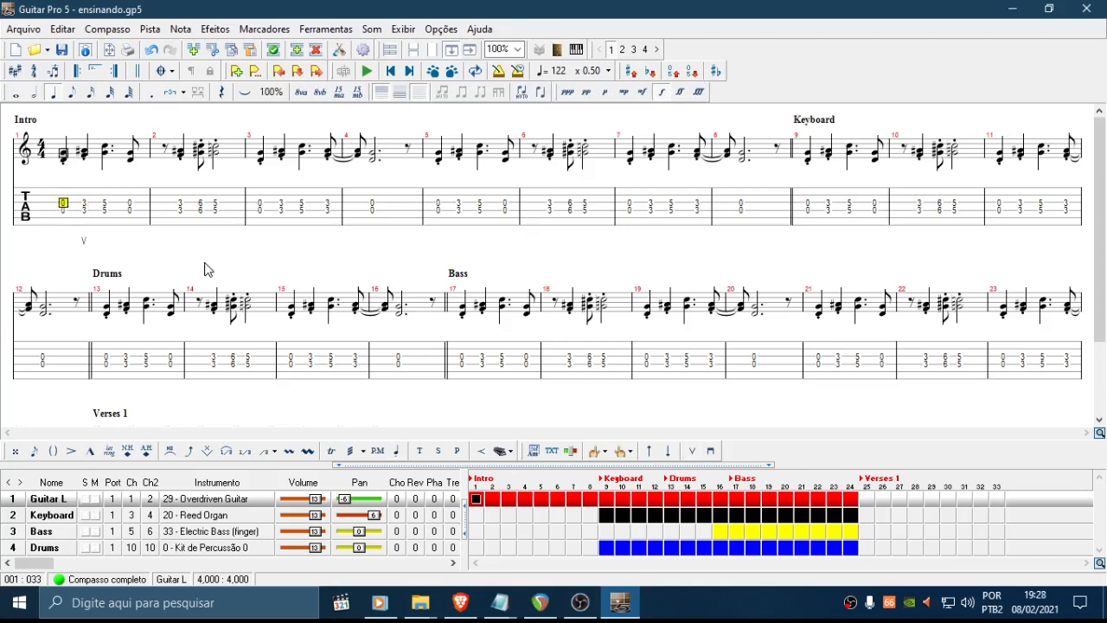
key("Up")
key("Right")
key("Left")
key("Down")
key("Right")
key("Left")
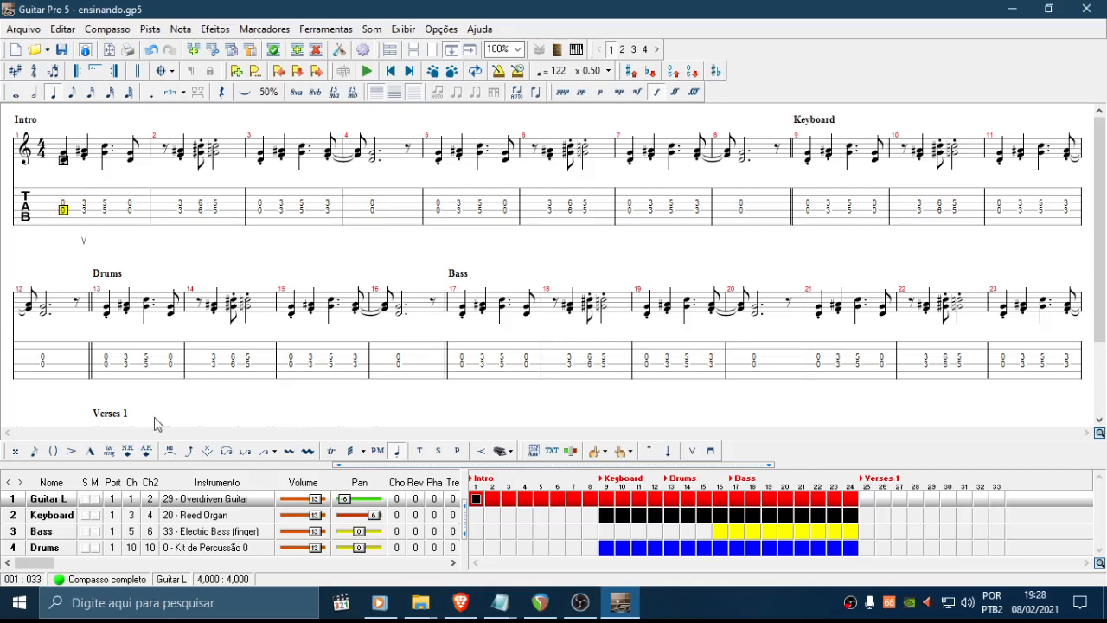
Switch to the browser, rewind the Smoke on the Water live video to 1:33, and return to Guitar Pro
left_click(463, 609)
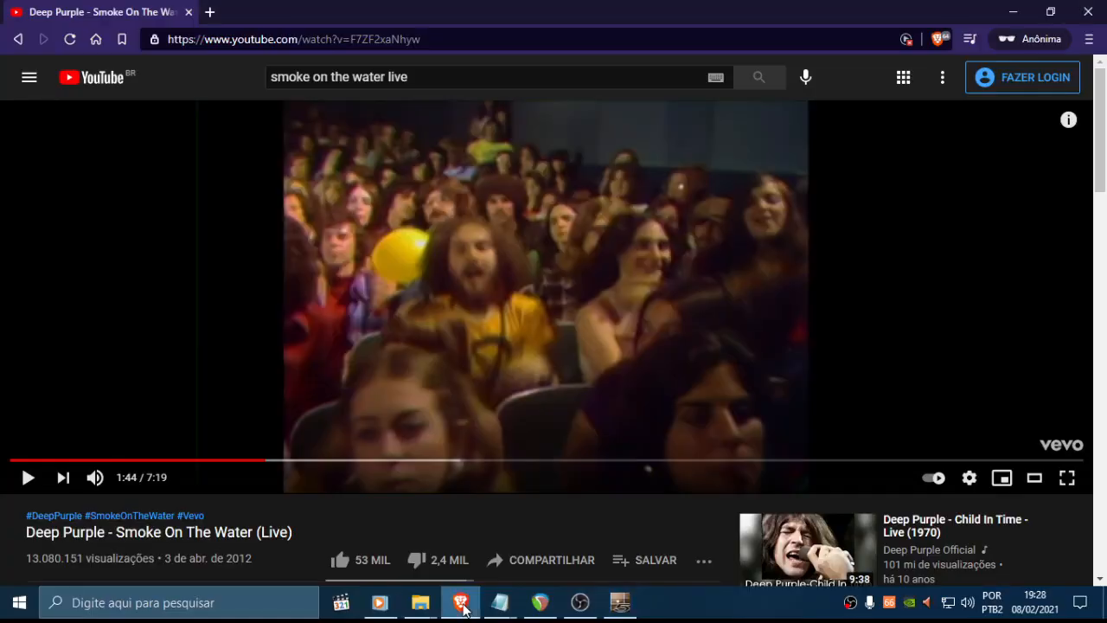
left_click(251, 461)
left_click_drag(251, 461, 240, 465)
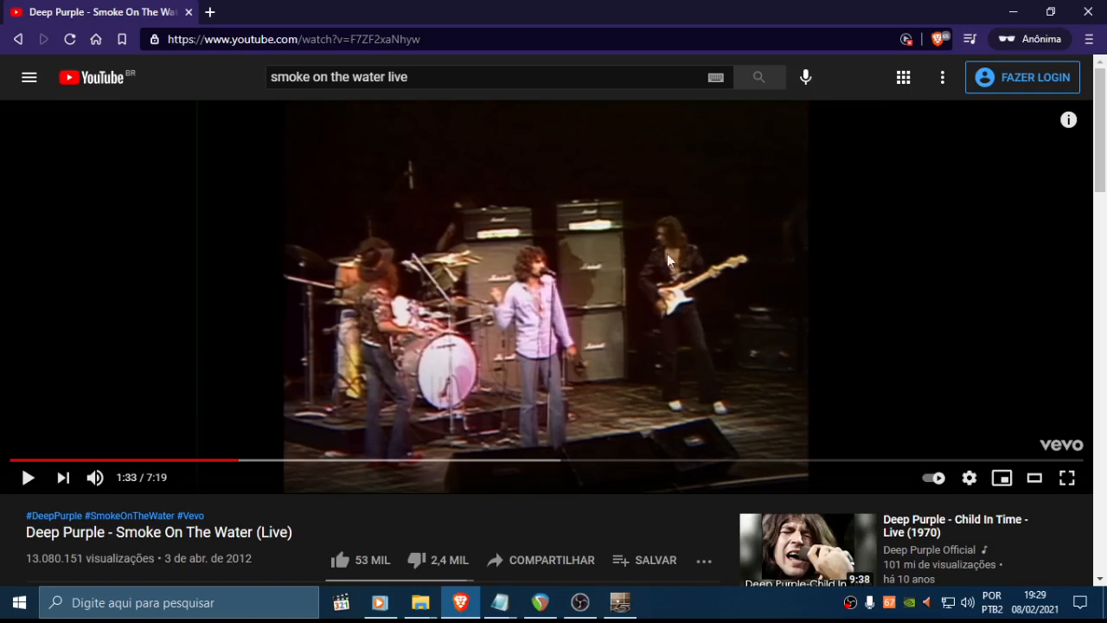
left_click(619, 602)
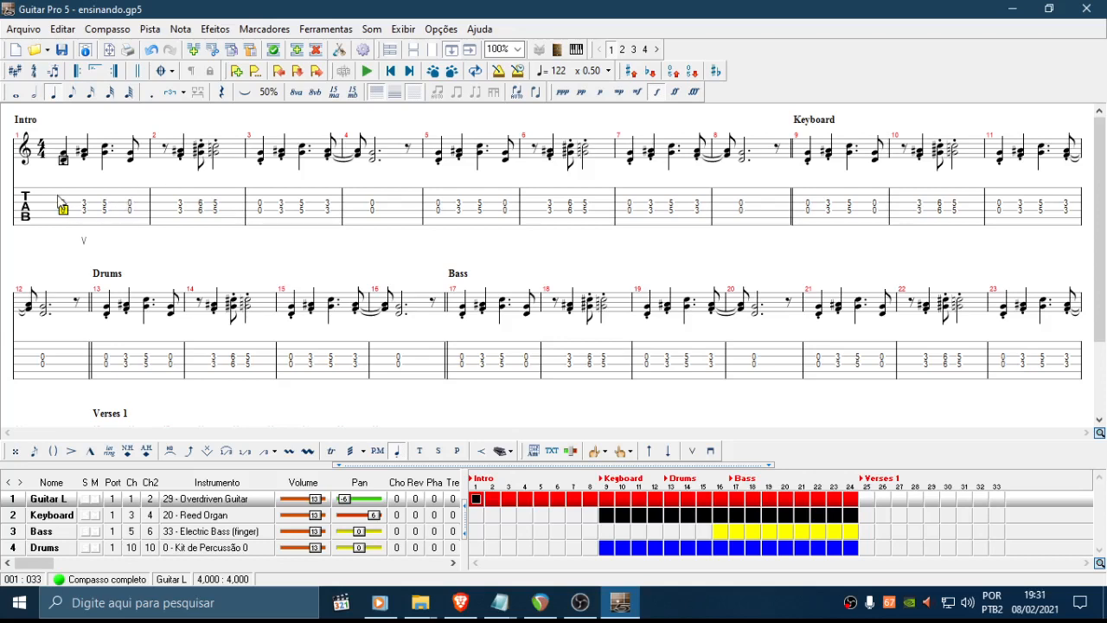
Finger measure 1's first chord with fret 5 on the fourth and fifth strings, deleting its third-string note
left_click_drag(65, 210, 65, 241)
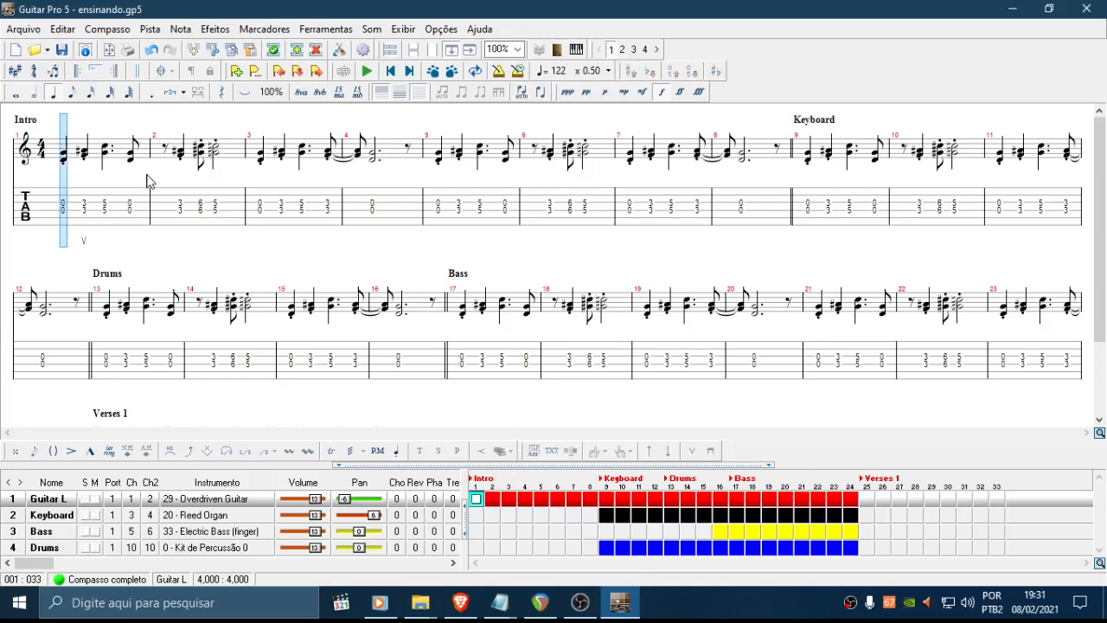
left_click(65, 214)
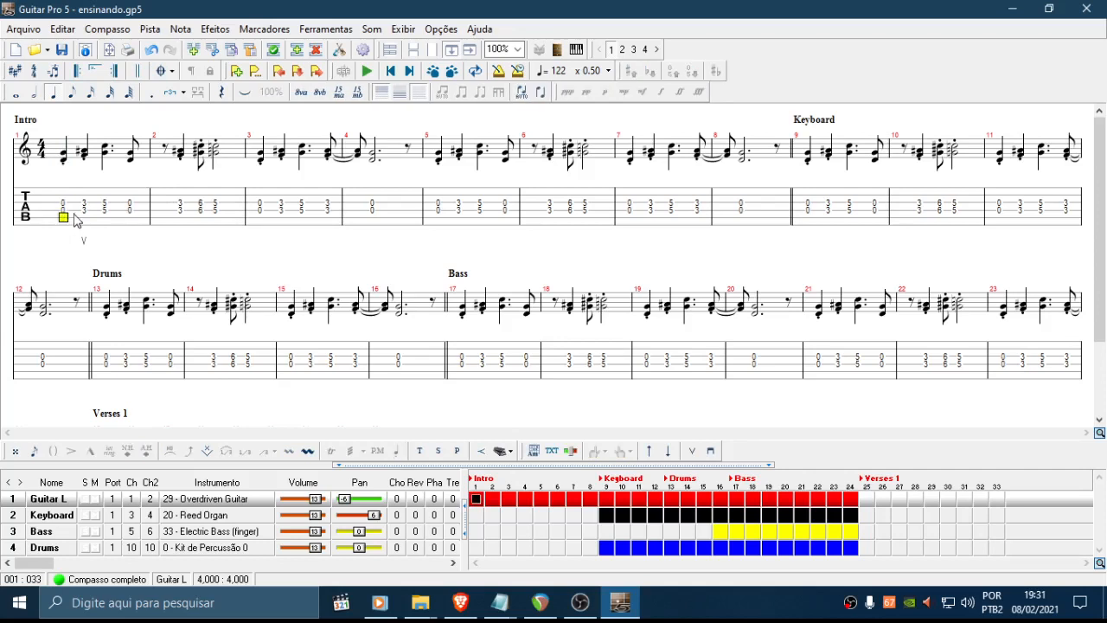
left_click(64, 217)
type("5")
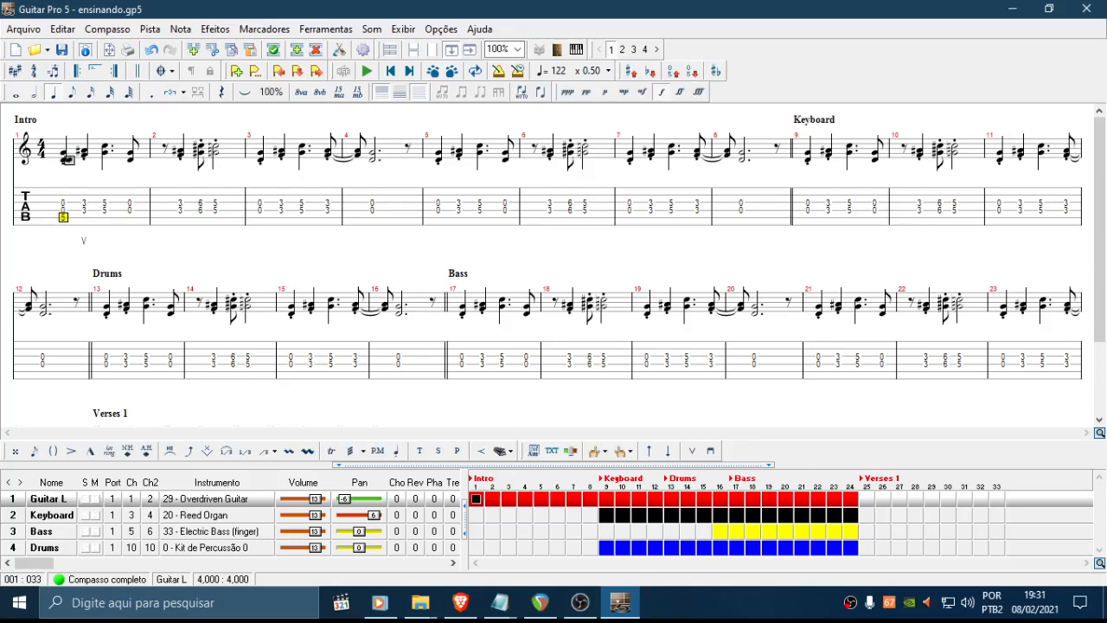
key("Up")
key("Up")
key("Delete")
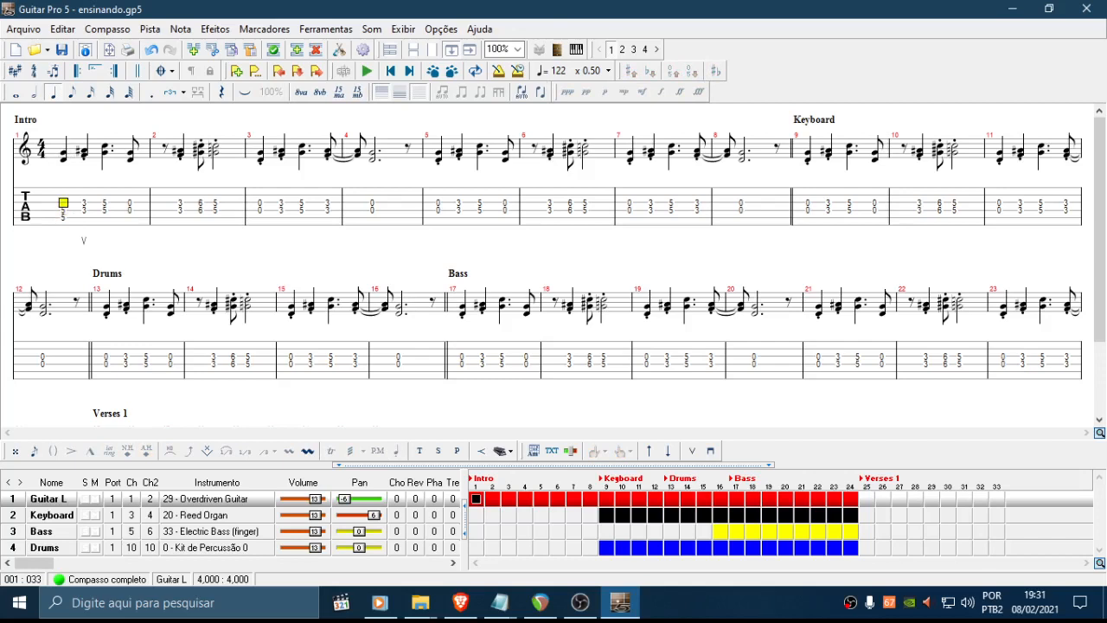
key("Down")
type("5")
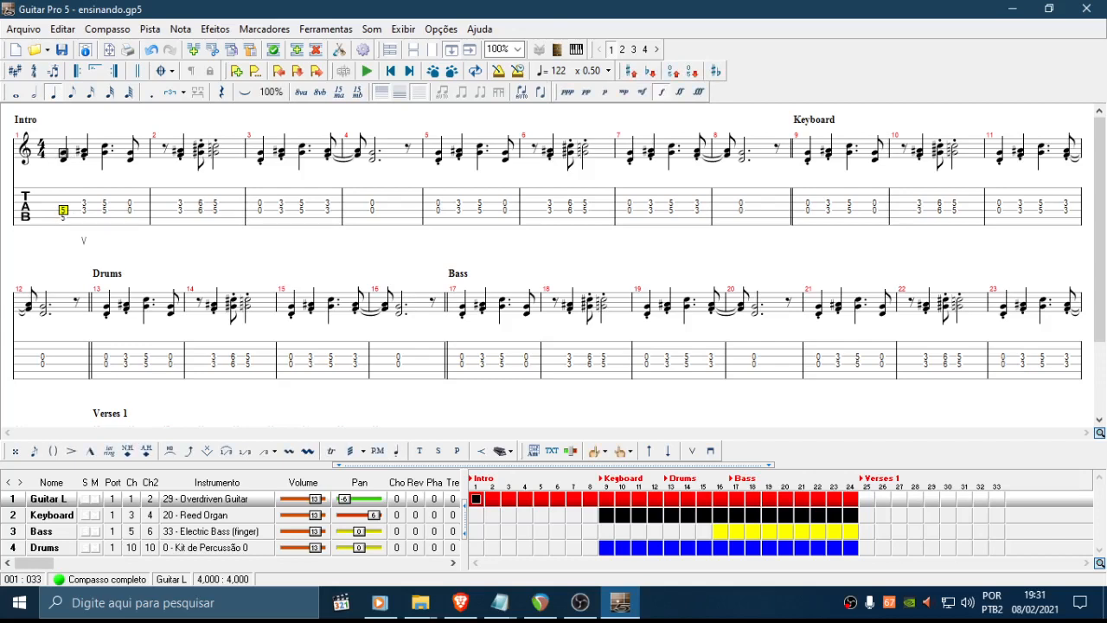
Move the notes of measure 1's first chord back to the open third and fourth strings
left_click(678, 76)
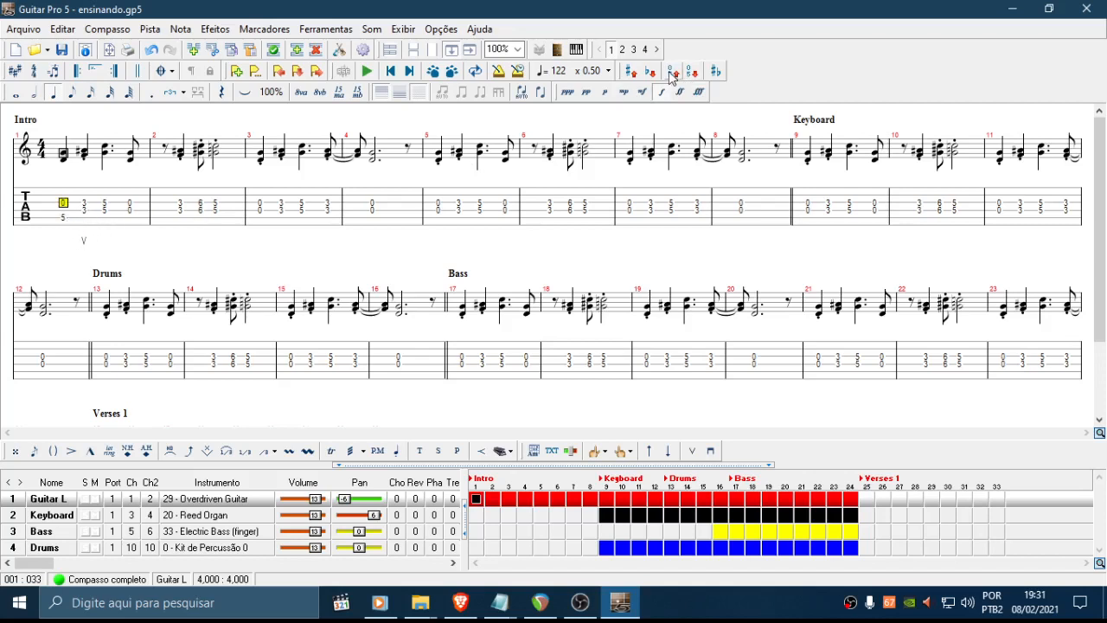
left_click(64, 218)
key("Up")
key("Down")
key("ctrl+Down")
key("alt+Up")
key("alt+Up")
key("Up")
key("Up")
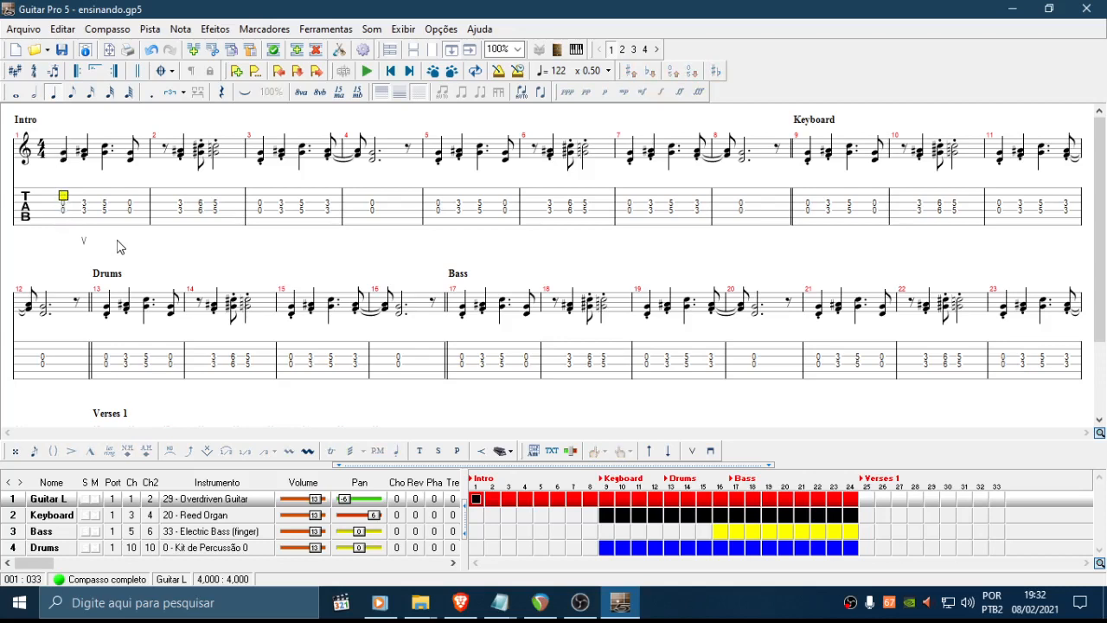
key("Up")
key("Down")
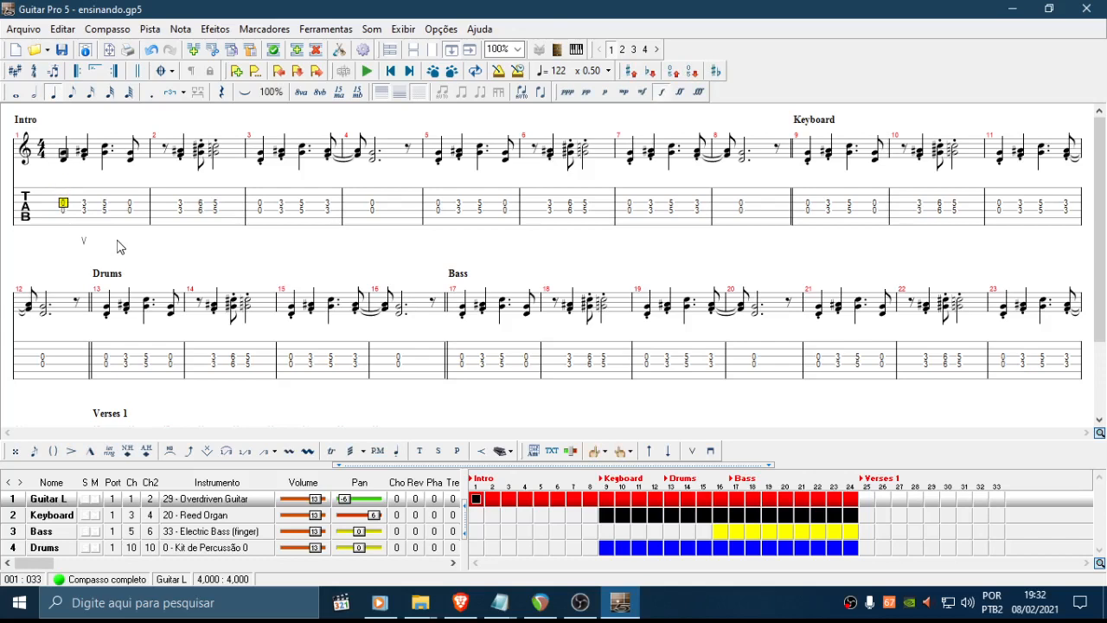
View measure 1's first chord on the guitar fretboard, hide the fretboard, and review the riff's chords through measure 3
left_click(557, 49)
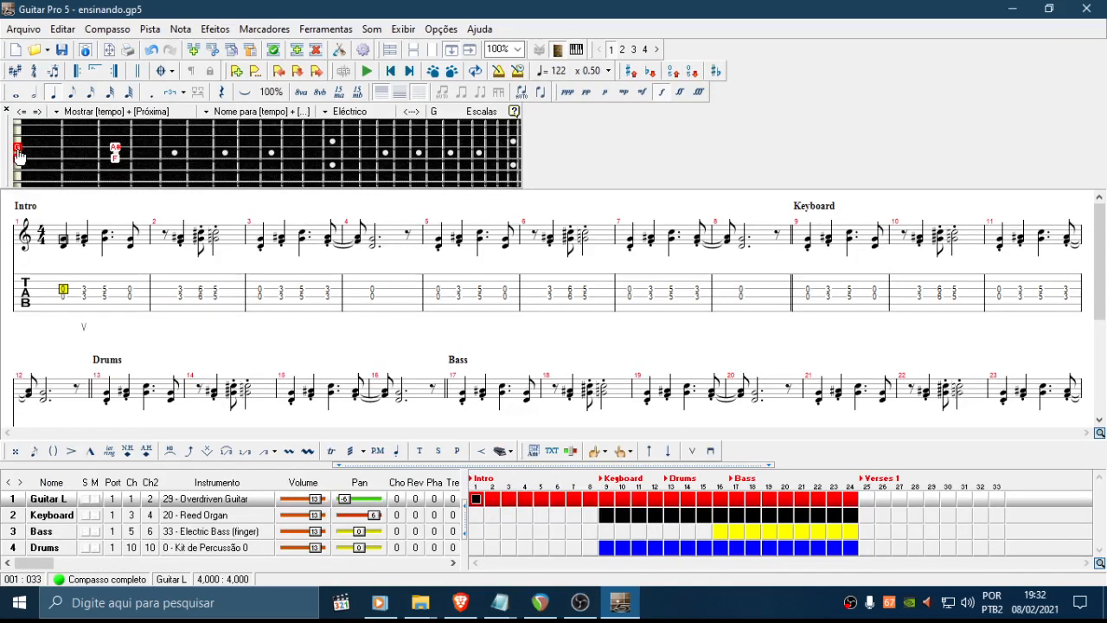
left_click(557, 49)
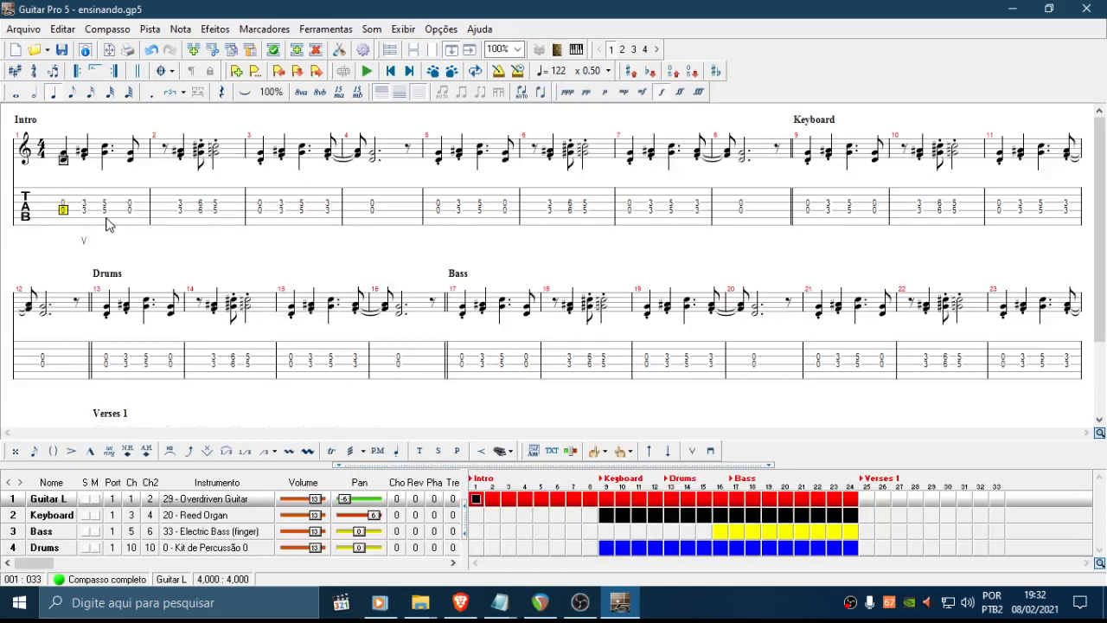
key("Right")
key("Right")
key("Right")
key("Right")
key("Right")
key("Right")
key("Right")
key("Right")
key("Right")
key("Left")
key("Left")
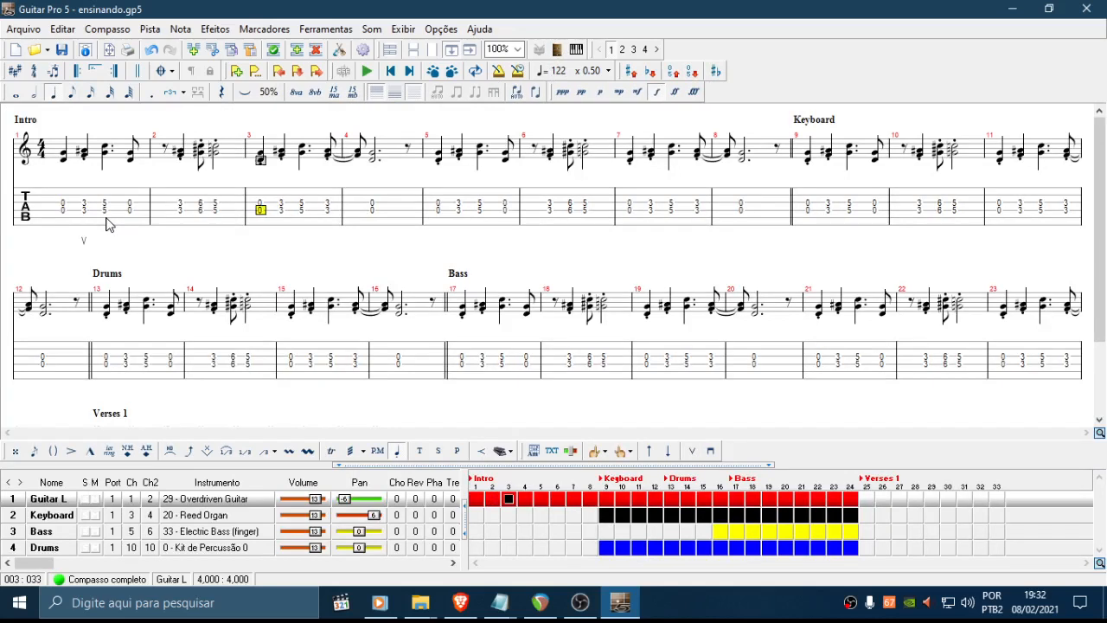
key("Left")
key("Left")
key("Left")
key("Left")
key("Left")
key("Left")
key("Left")
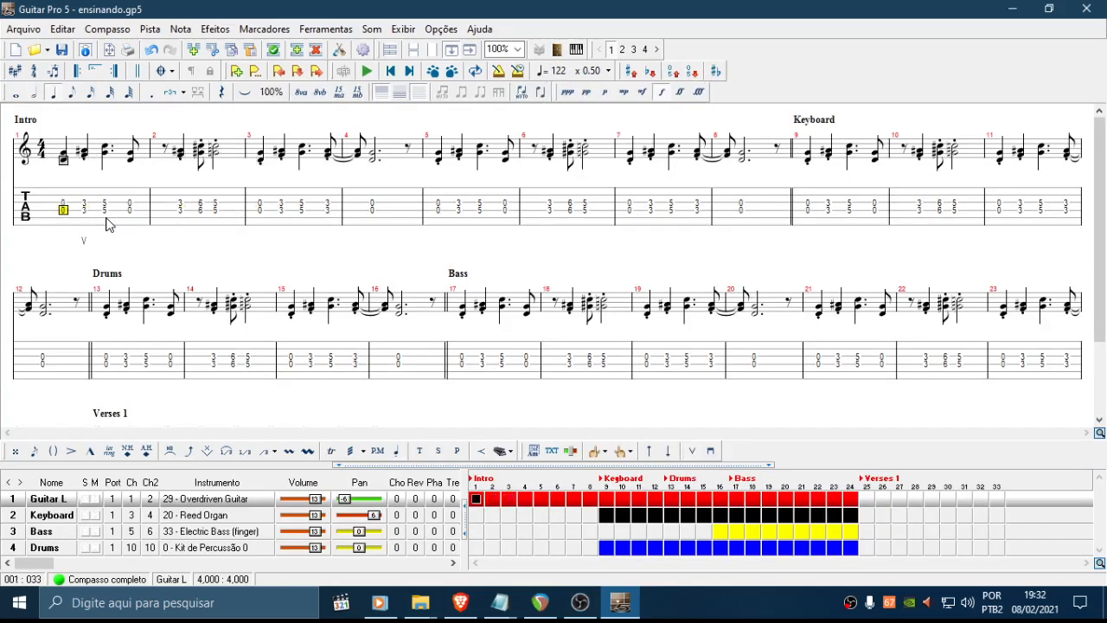
Shift the open first and last chords of measure 1 to fret 5 on the fourth and fifth strings
key("Right")
key("Down")
key("Left")
key("alt+Down")
key("Up")
key("Up")
key("alt+Down")
key("Right")
key("Right")
key("Right")
key("alt+Down")
key("Up")
Shift measure 3's open first chord to fret 5 on the fourth and fifth strings
key("Right")
key("Right")
key("Right")
key("Right")
key("Right")
key("Right")
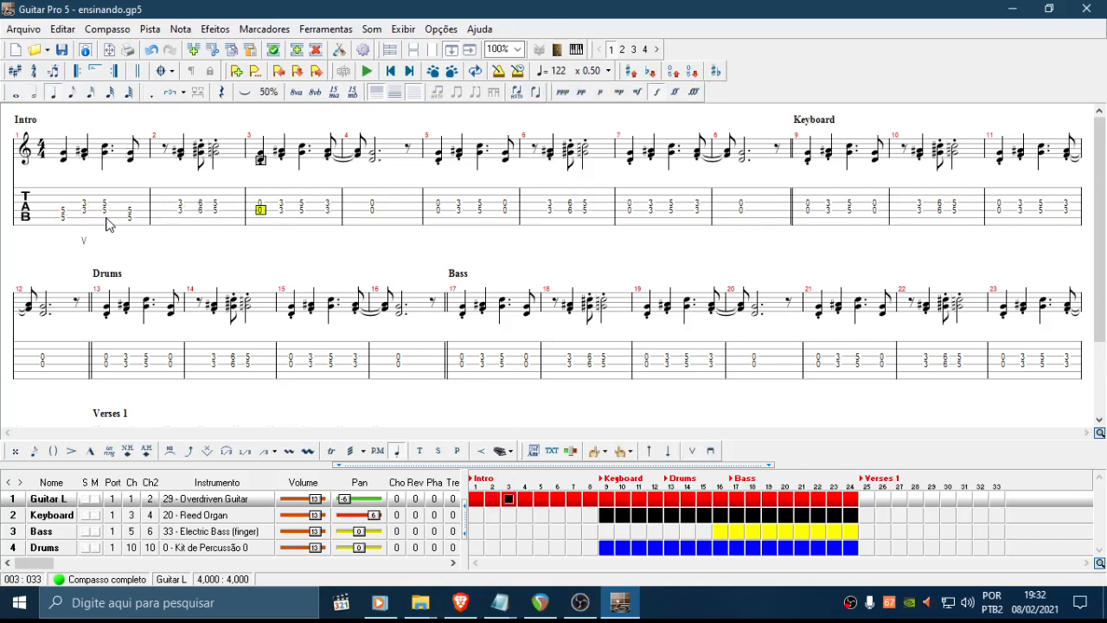
key("Left")
key("alt+Down")
key("Up")
key("Up")
key("alt+Down")
Mark the first, third and fourth chords of measure 1 with upstrokes
key("Left")
key("Left")
key("Left")
key("Left")
key("Left")
key("Left")
key("Left")
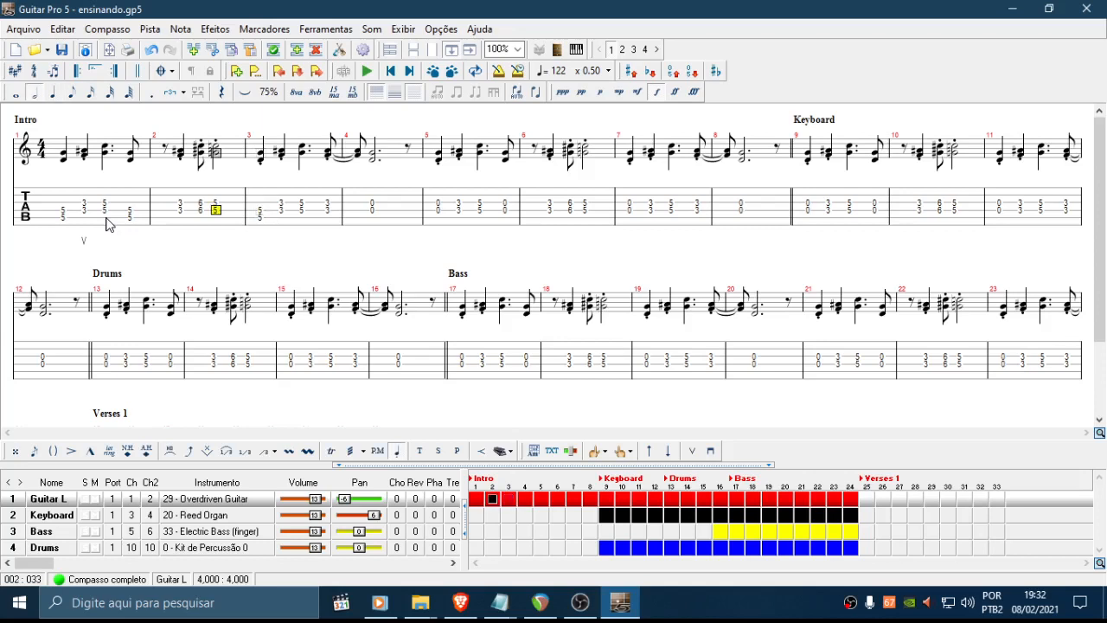
key("Left")
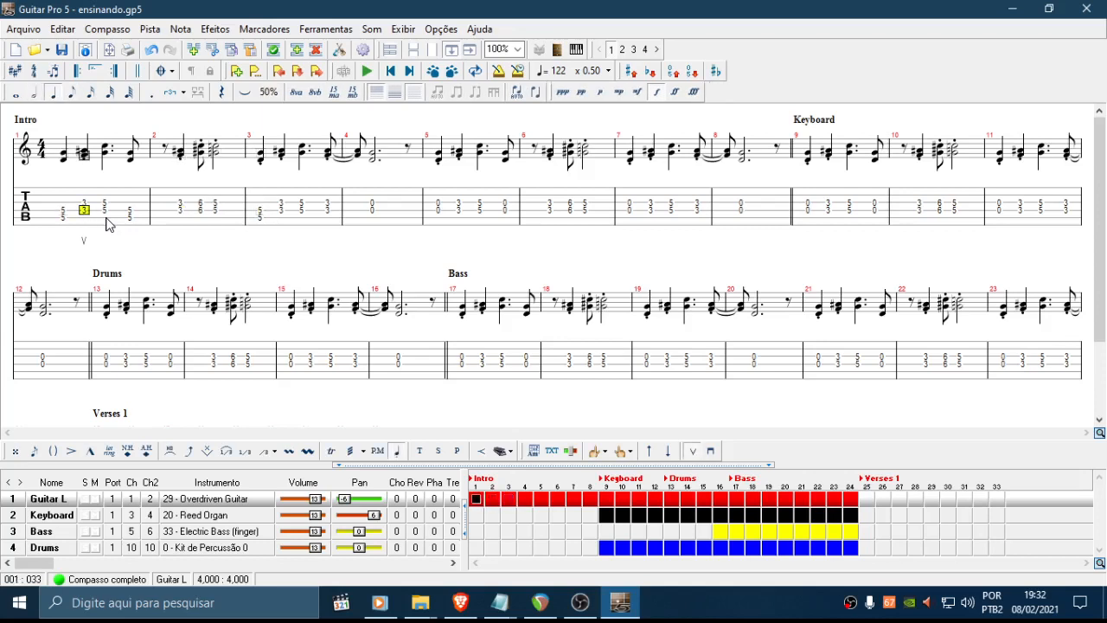
left_click(695, 457)
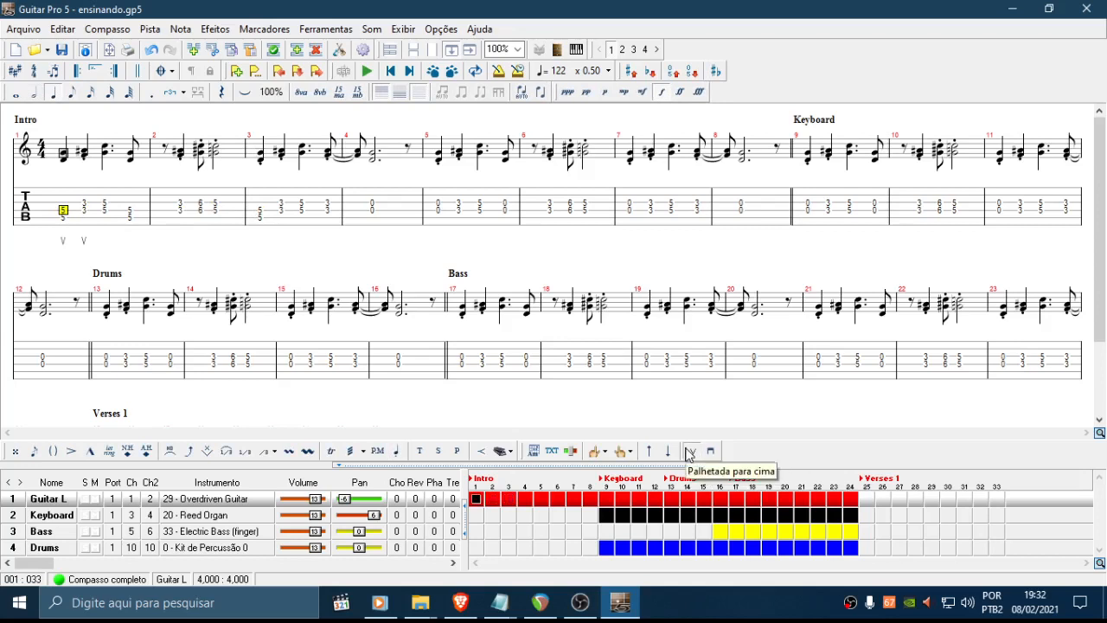
key("Right")
key("Right")
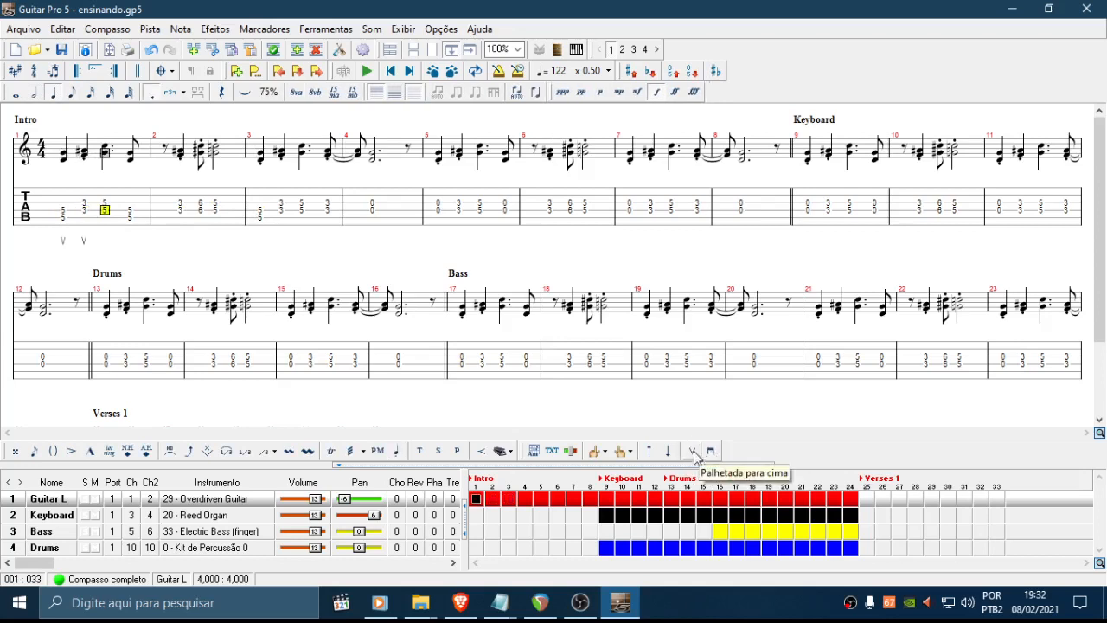
left_click(691, 455)
key("Right")
left_click(691, 455)
Mark every chord in measures 2 and 3 and the half-note chord of measure 4 with upstrokes
key("Right")
key("Right")
left_click(692, 455)
key("Right")
left_click(691, 455)
key("Right")
left_click(691, 455)
key("Right")
key("Right")
left_click(691, 455)
key("Left")
left_click(691, 455)
key("Right")
key("Right")
left_click(691, 455)
key("Right")
left_click(691, 455)
key("Right")
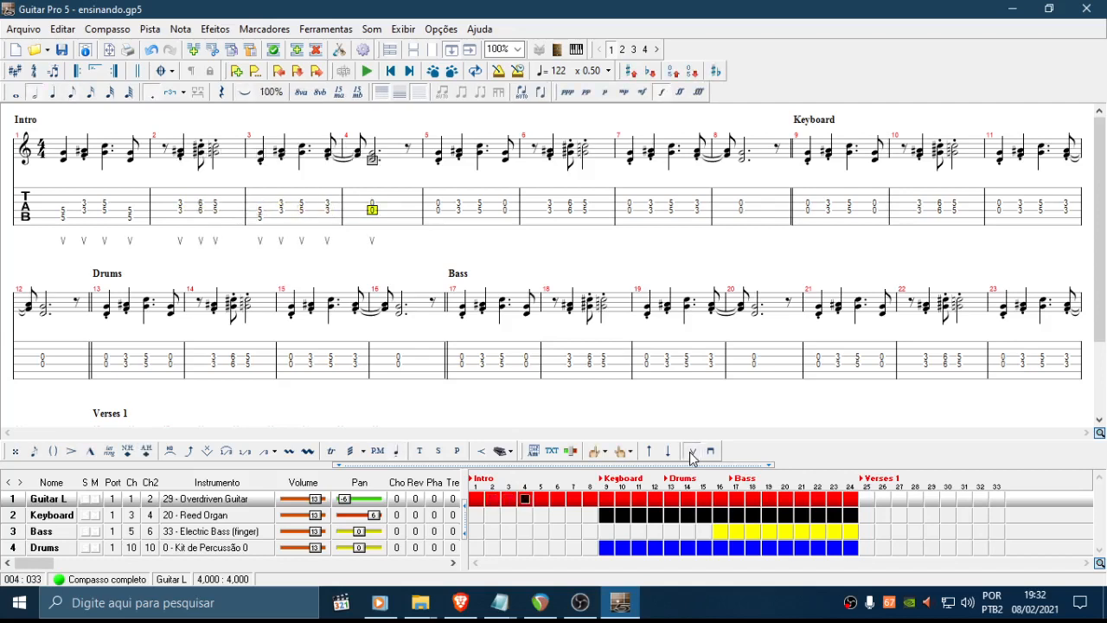
Shift measure 4's chord to fret 5 on the fourth and fifth strings, then glance at the live video and return to the tab
key("alt+Down")
key("Up")
key("Up")
key("alt+Down")
left_click(460, 602)
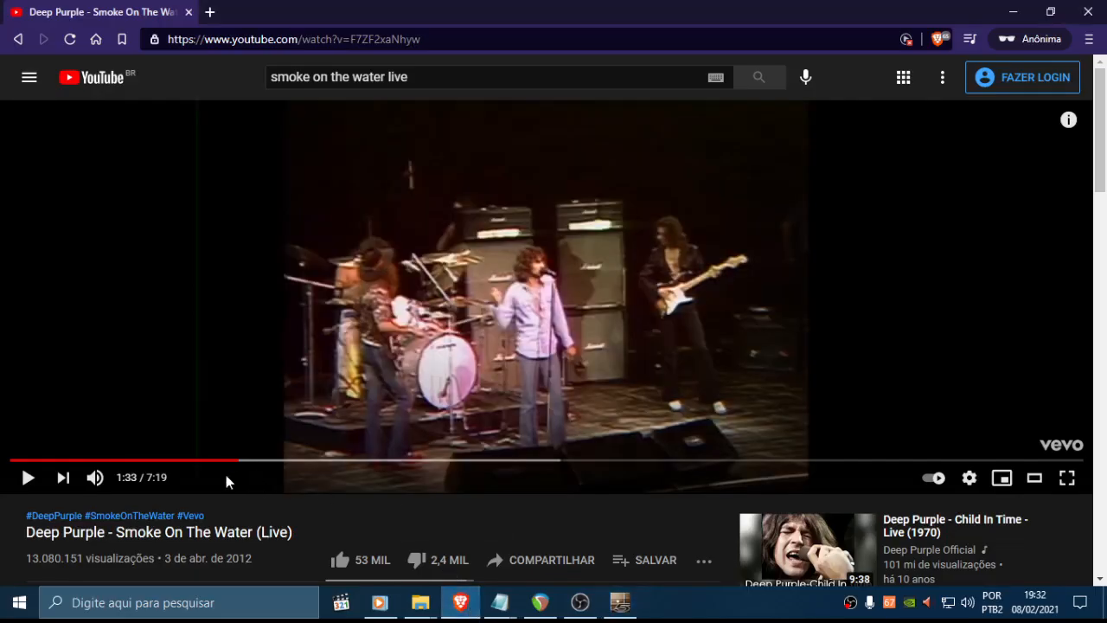
left_click(619, 602)
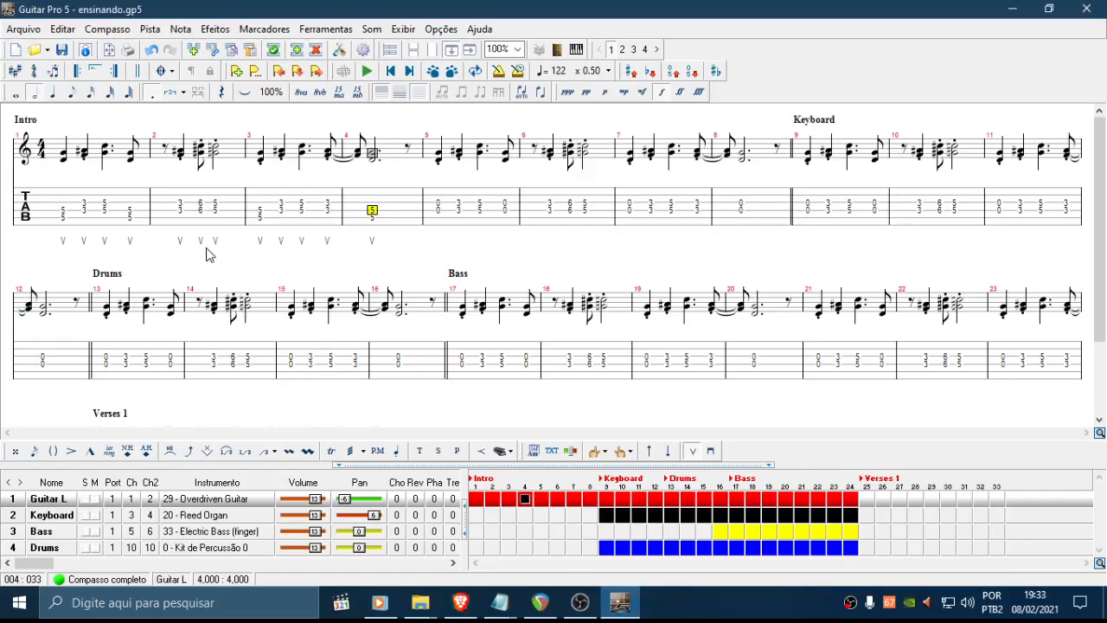
Remove the upstroke mark from the last chord of measure 2
left_click(201, 216)
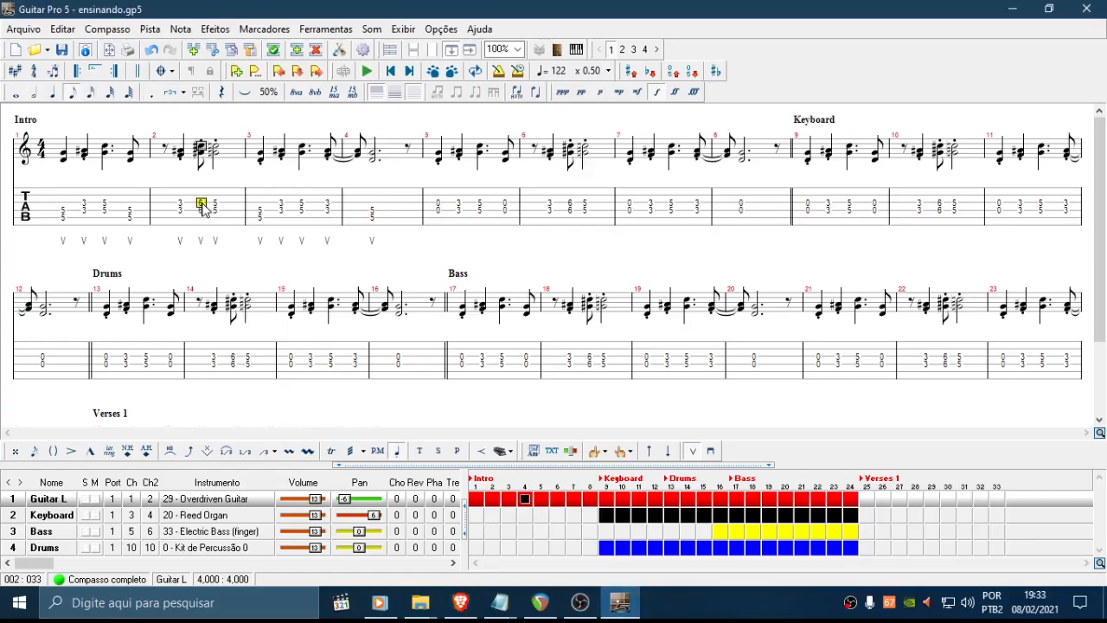
key("Up")
key("Up")
key("Right")
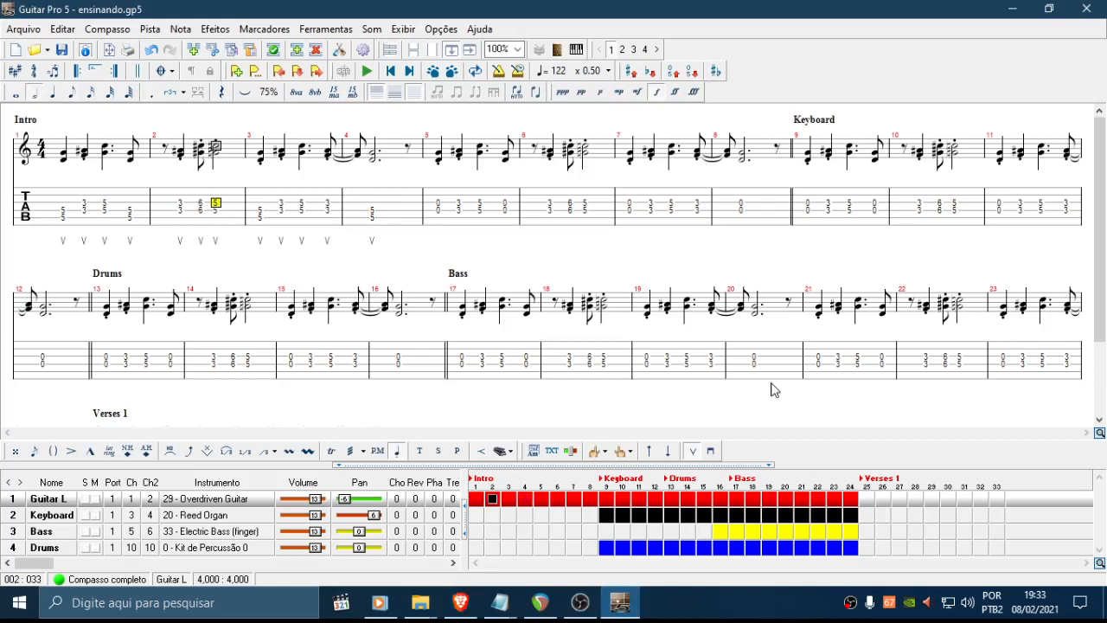
left_click(692, 450)
Connect measure 2's fret 6 chord to the following fret 5 chord with slurs and slides on the third and fourth strings
left_click(201, 209)
key("Up")
key("Down")
key("h")
key("s")
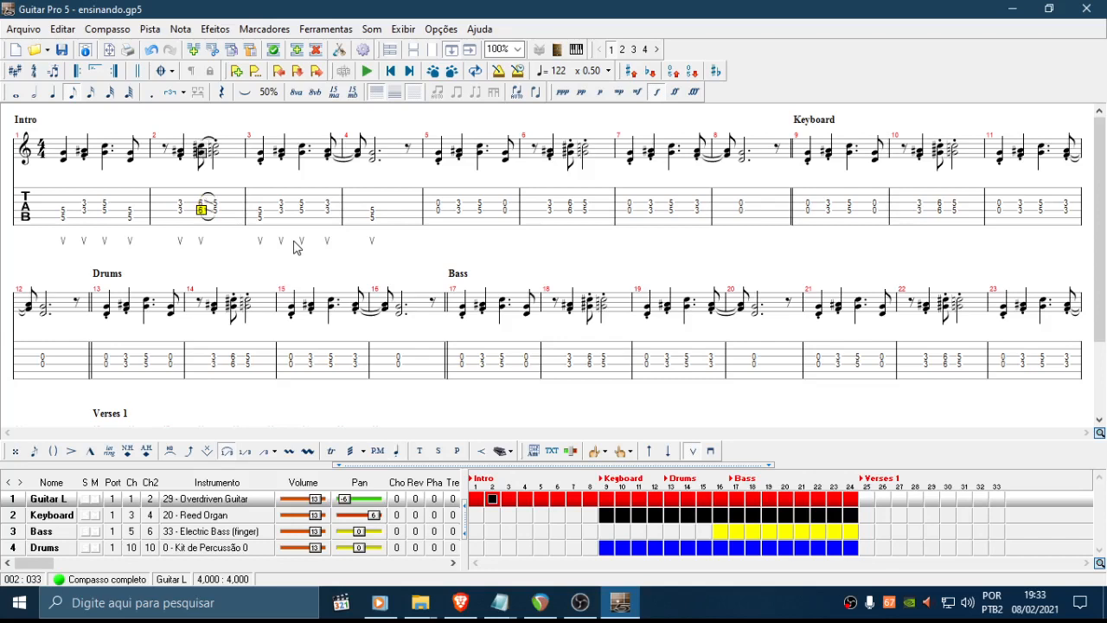
Examine the slurred slide from the fret 6 chord to the fret 5 chord in measure 2 on both strings
key("Left")
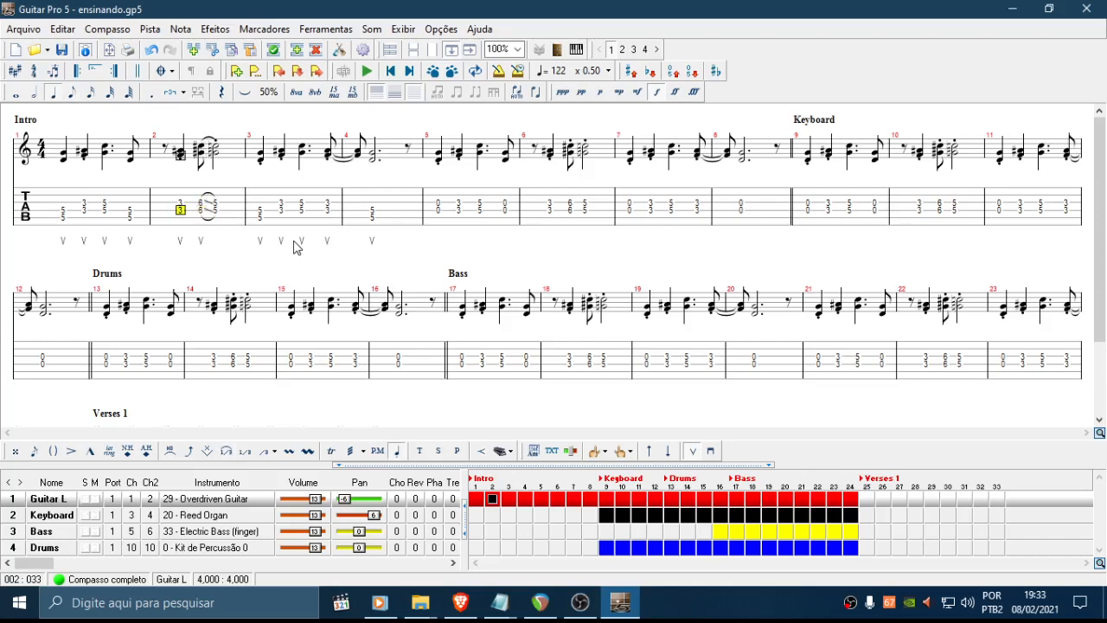
key("Right")
key("Up")
key("Down")
key("Up")
key("Right")
key("Left")
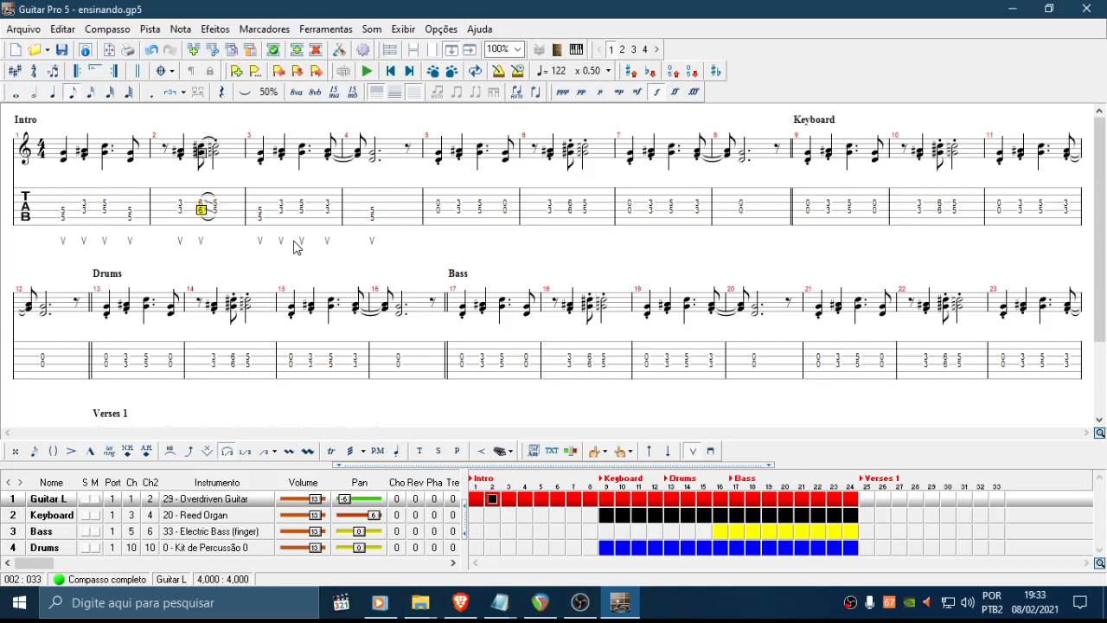
key("Down")
key("Right")
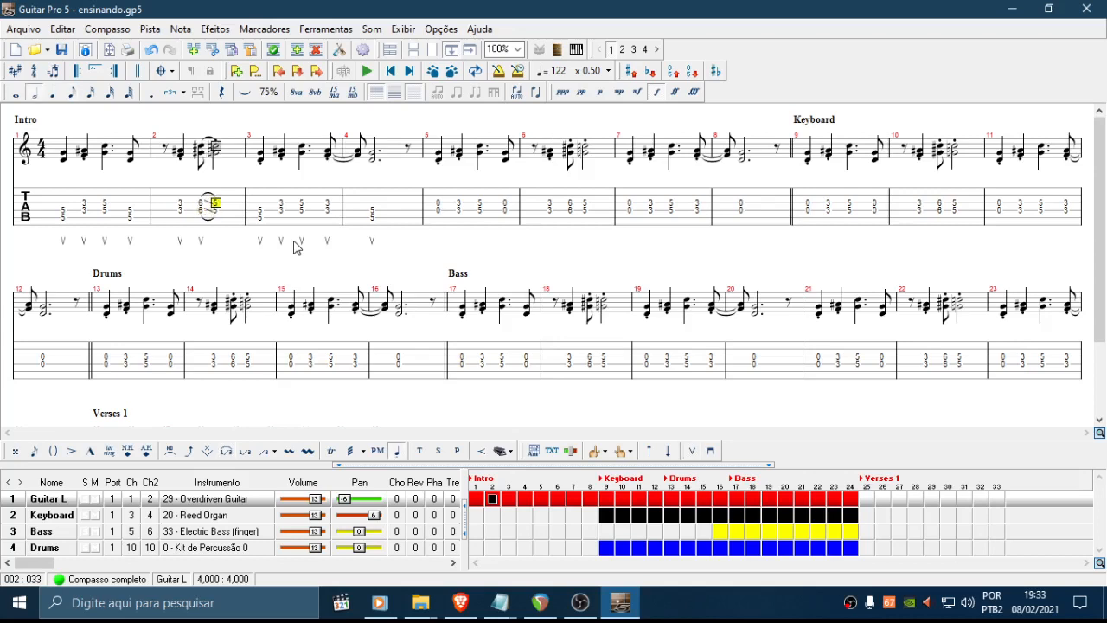
key("Left")
key("Right")
key("Left")
key("Right")
key("Up")
key("Right")
key("Left")
key("Right")
key("Left")
key("Left")
key("Right")
key("Right")
key("Left")
key("Left")
key("Right")
key("Left")
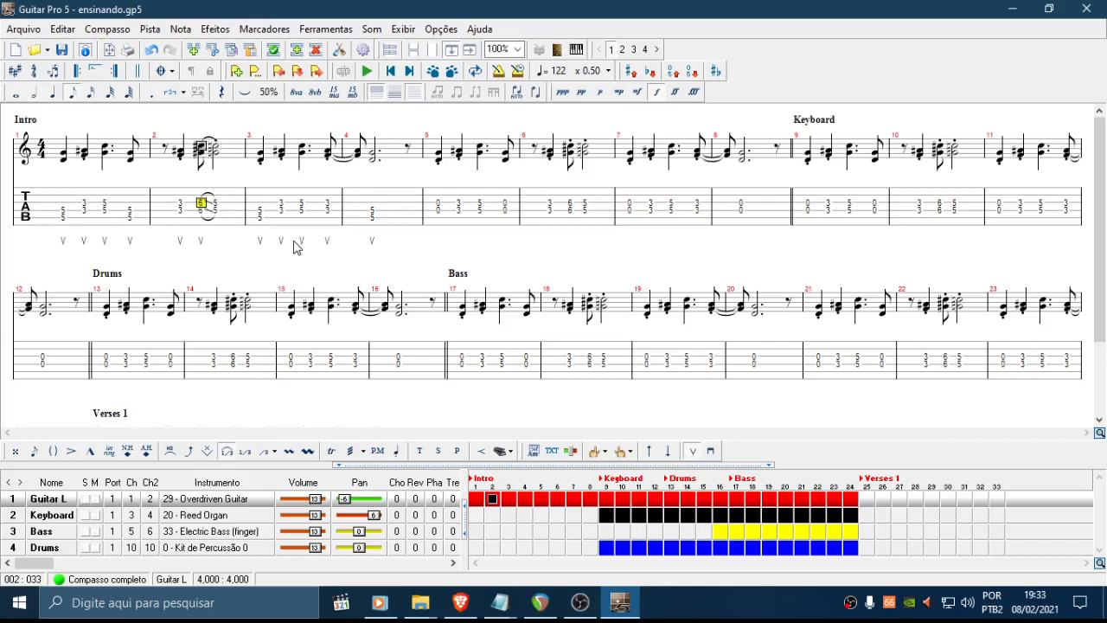
Set the third-string note of measure 2's last chord to fret 4
key("Right")
key("4")
key("Left")
key("Right")
key("Left")
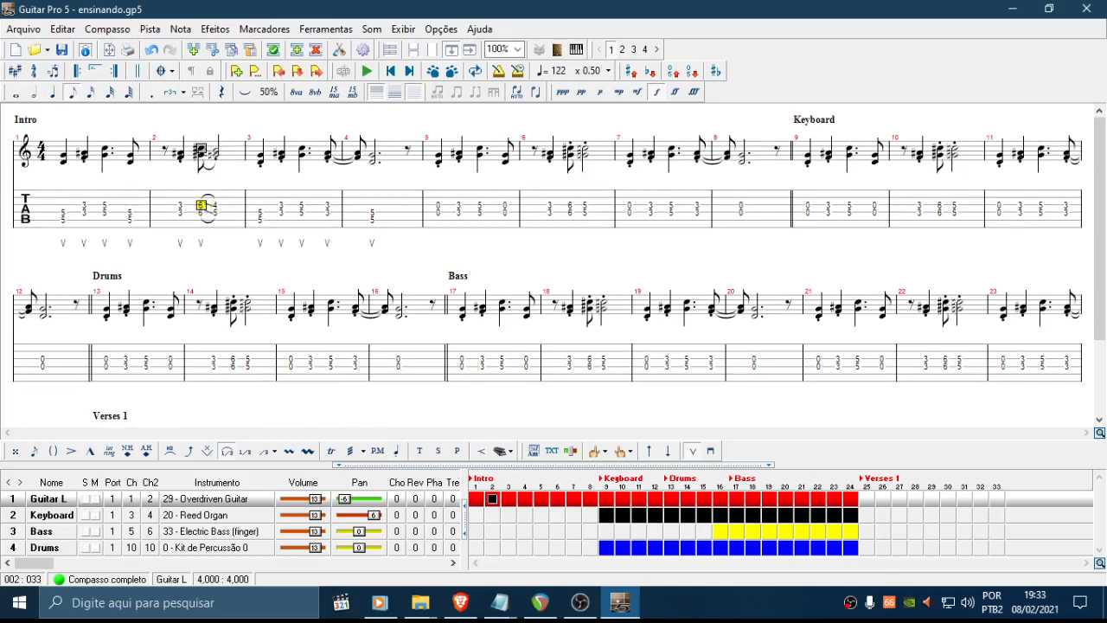
Play back measure 2's slide from the fret 6 chord to the last chord and compare the notes
key("Right")
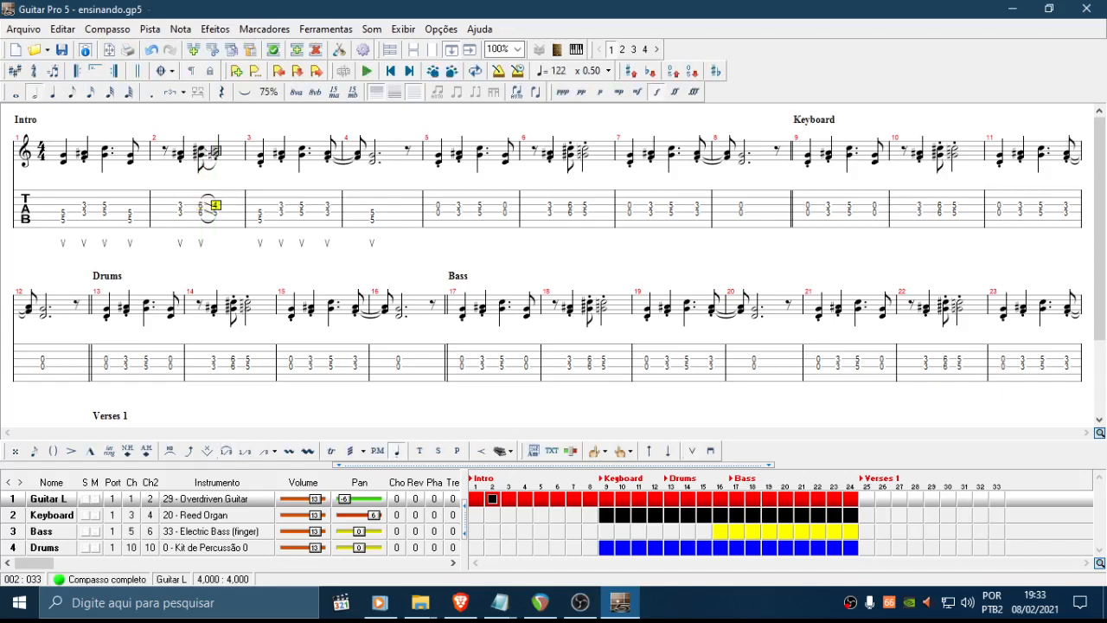
key("Left")
key("5")
key("Left")
key("Right")
key("Right")
key("shift+Right")
key("space")
key("space")
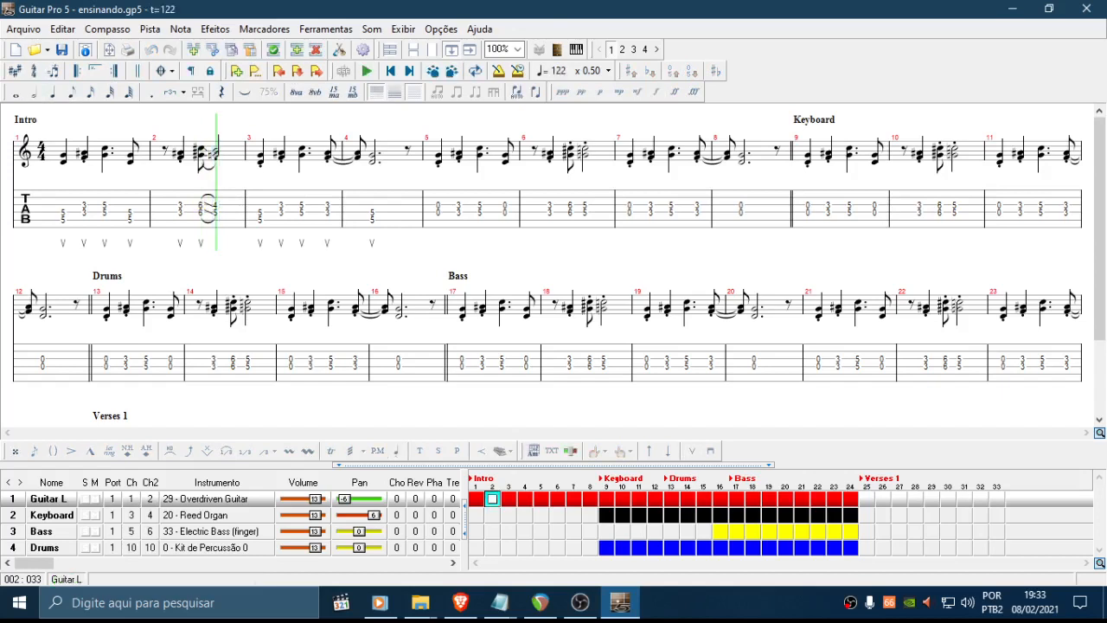
key("space")
key("space")
key("Left")
key("Right")
key("Left")
key("Right")
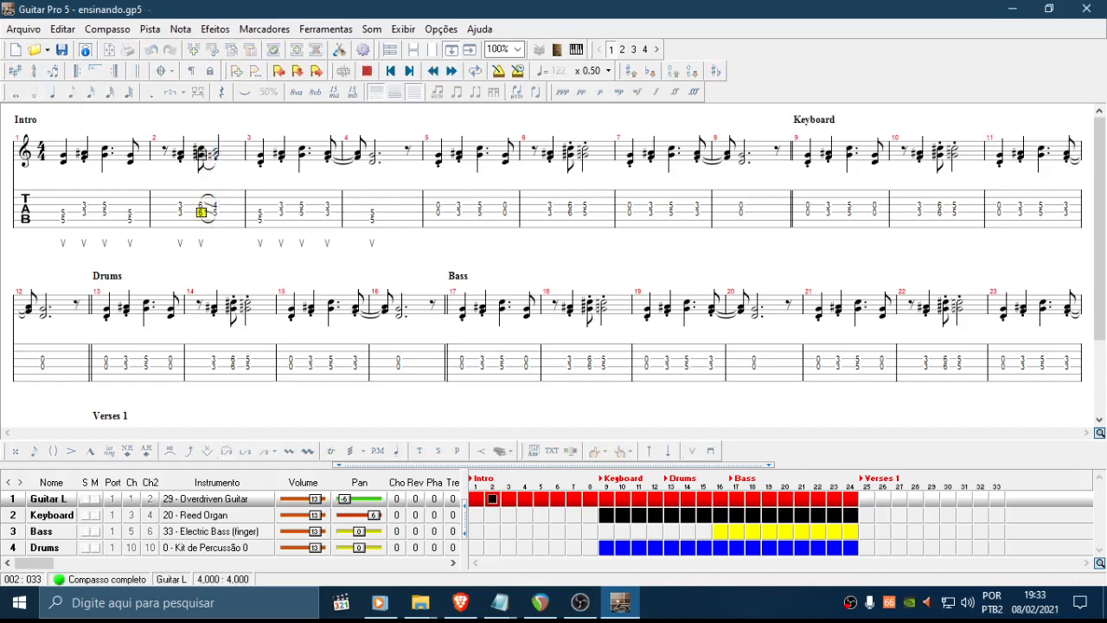
key("space")
key("space")
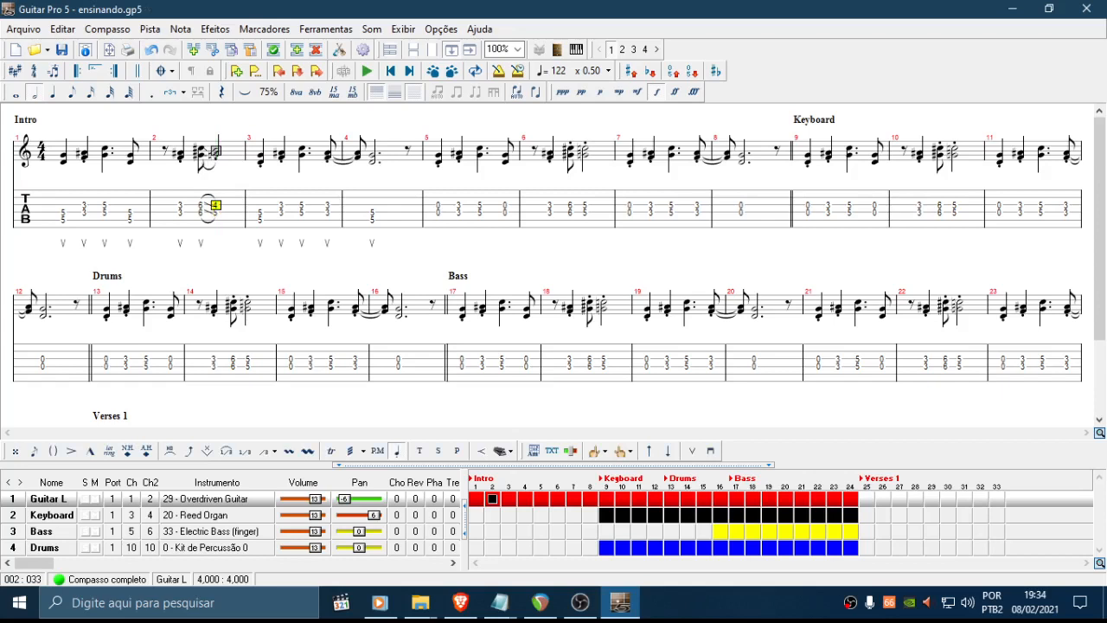
Set the third-string note of measure 2's last chord to fret 5 and remove the slurs, leaving plain shift slides on both strings
key("Left")
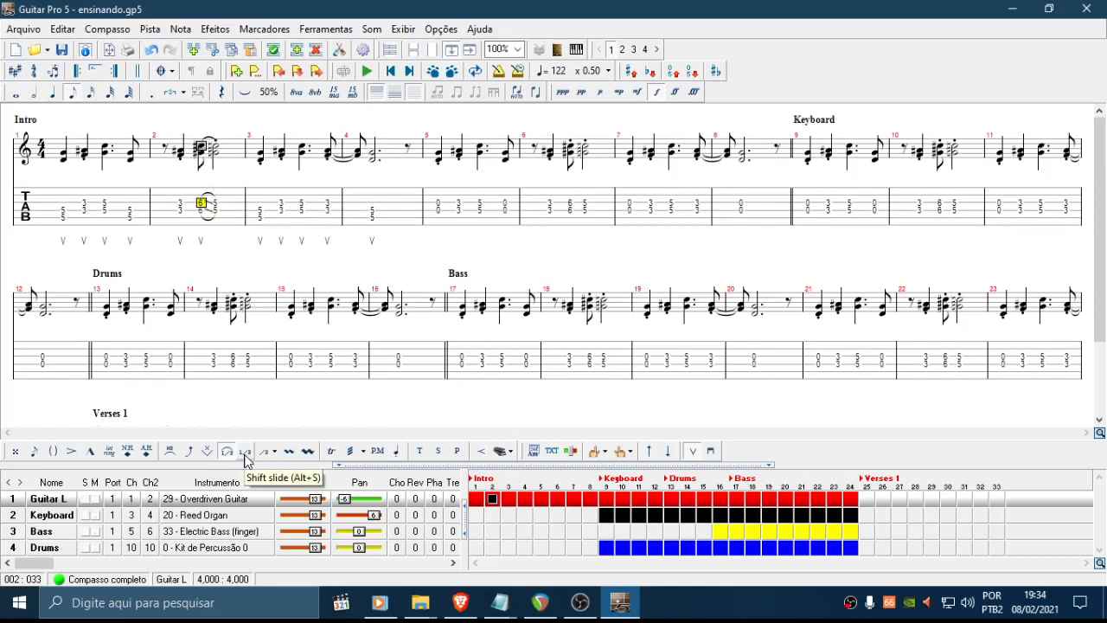
key("Down")
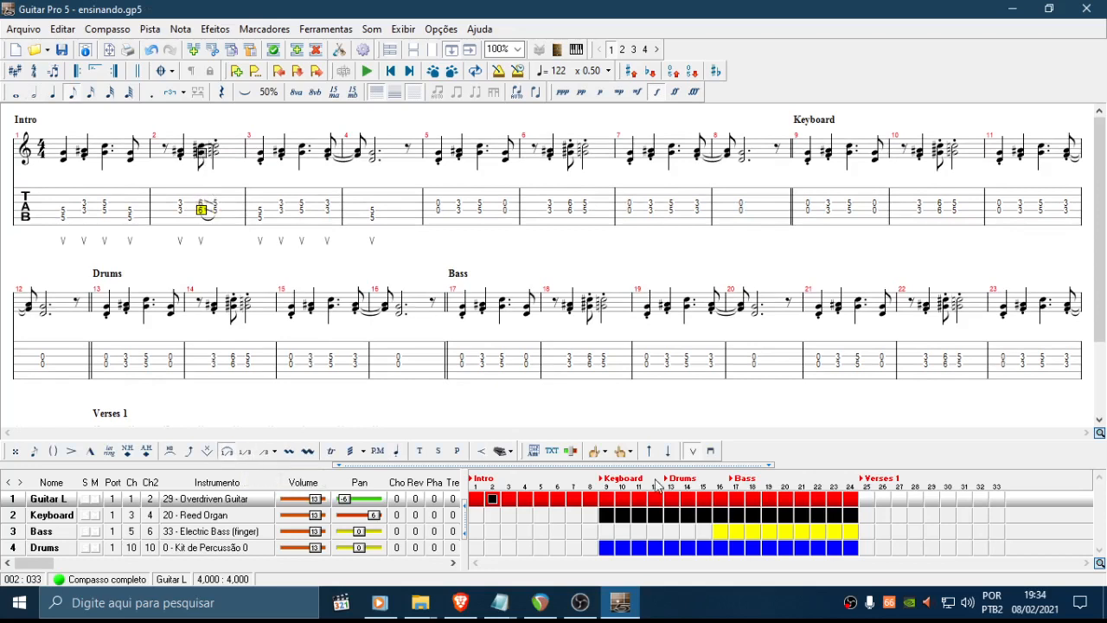
key("l")
key("space")
key("space")
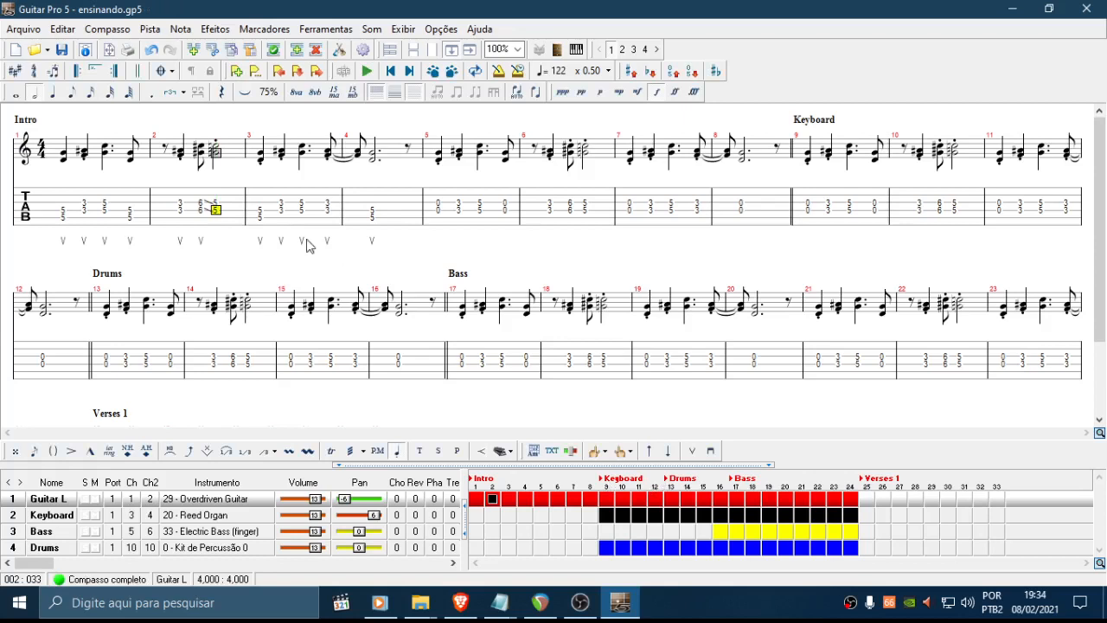
key("space")
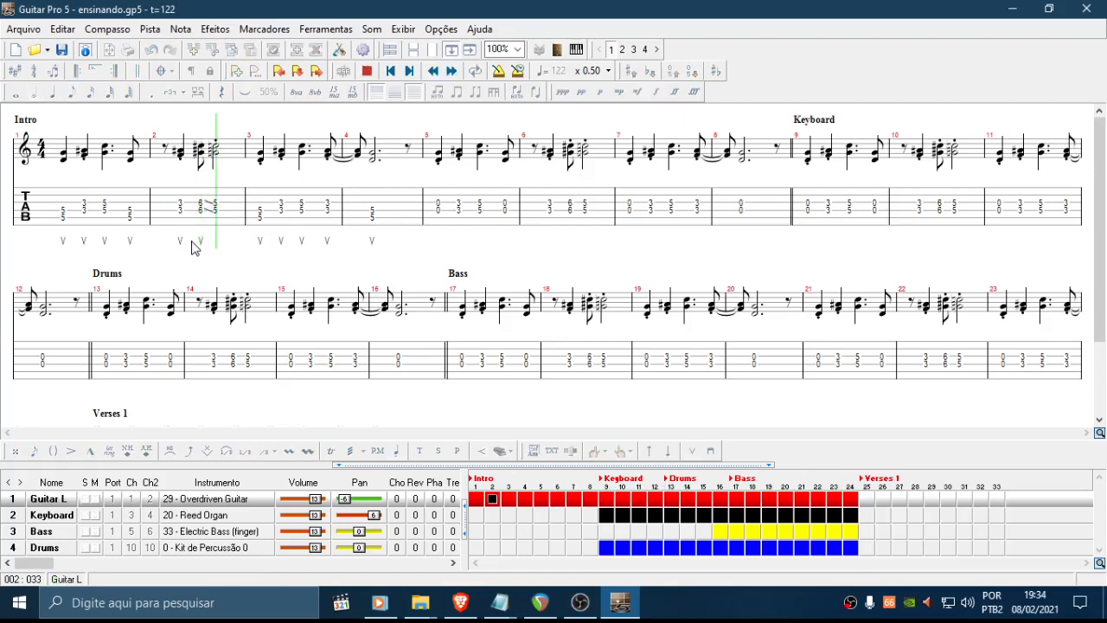
Set the sound duration of measure 2's fret 6 chord to 100%
left_click(203, 205)
key("Down")
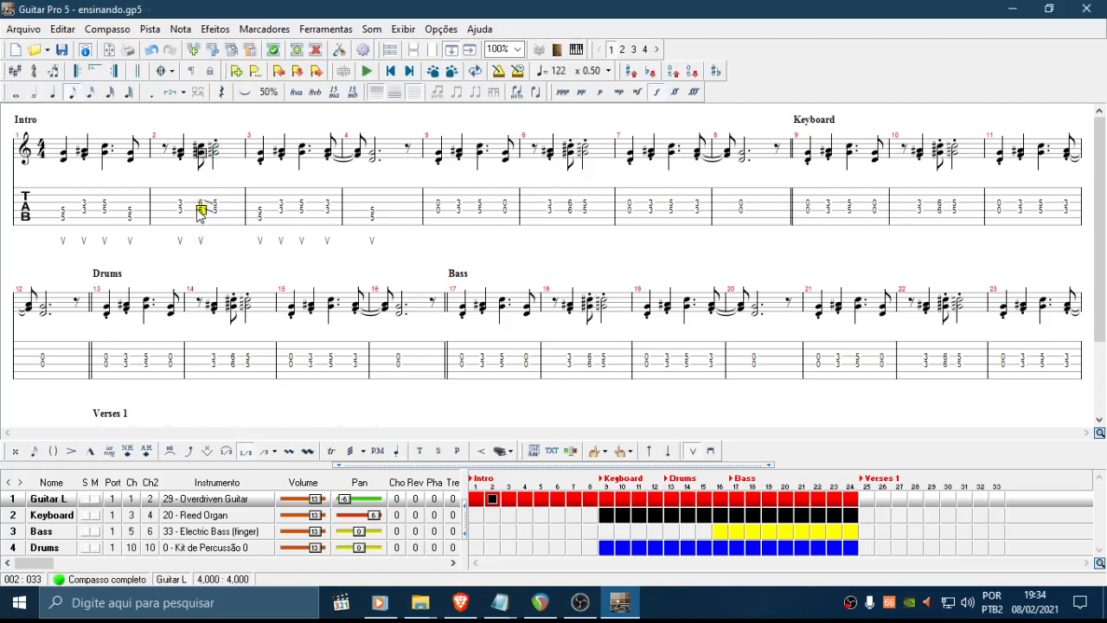
left_click_drag(199, 214, 201, 215)
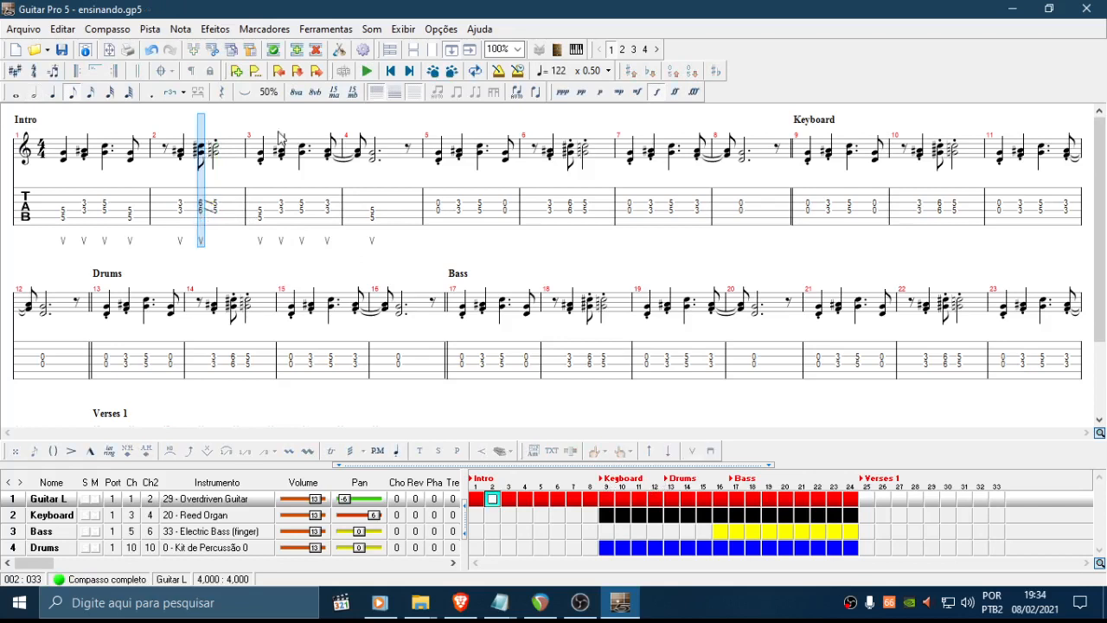
left_click(268, 92)
type("100")
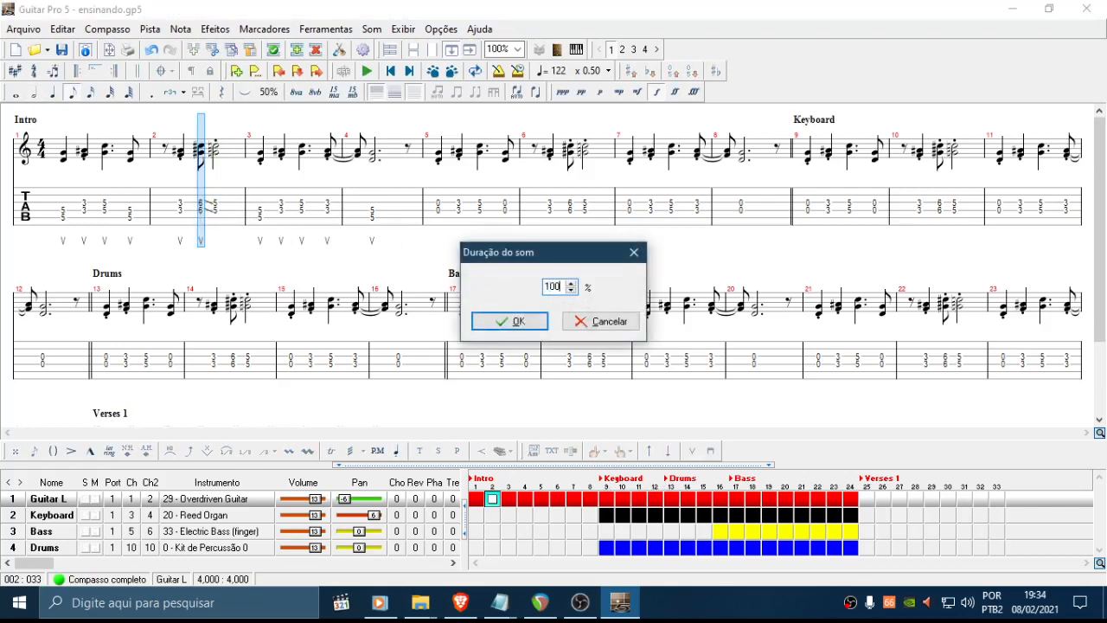
key("Return")
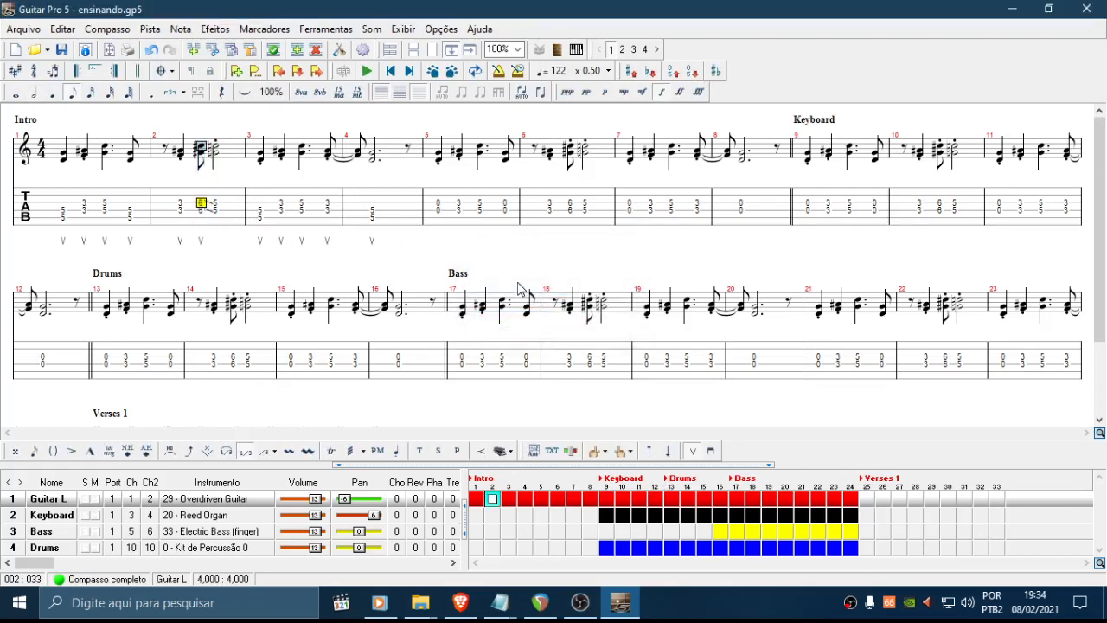
Play back measure 2's slide, and add slurs again between the fret 6 and fret 5 chords on the third and fourth strings
left_click(214, 206)
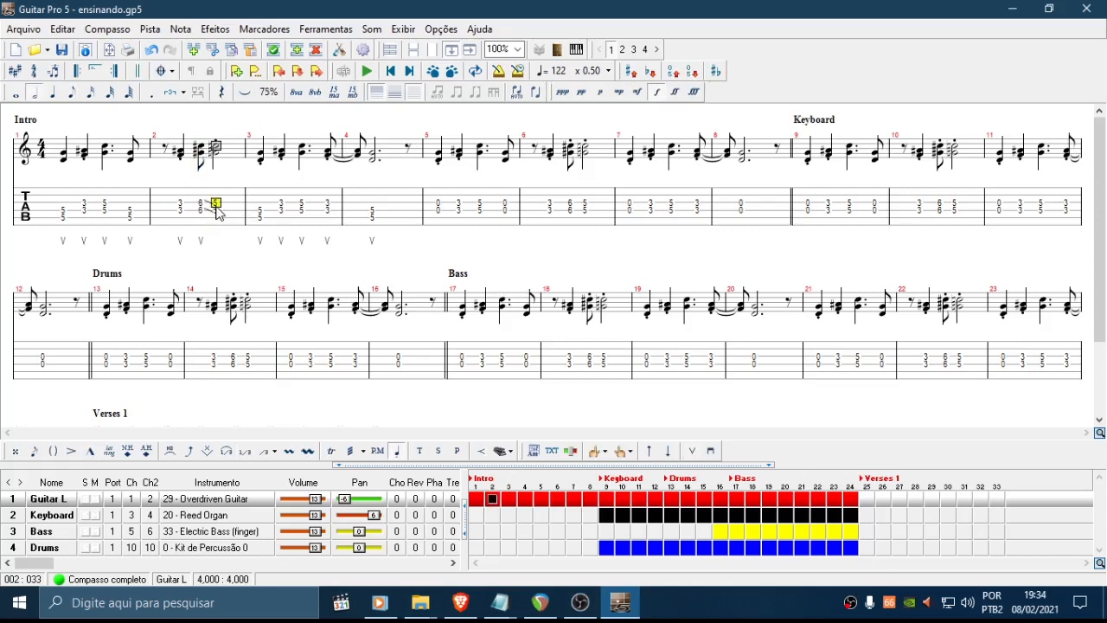
left_click(202, 210)
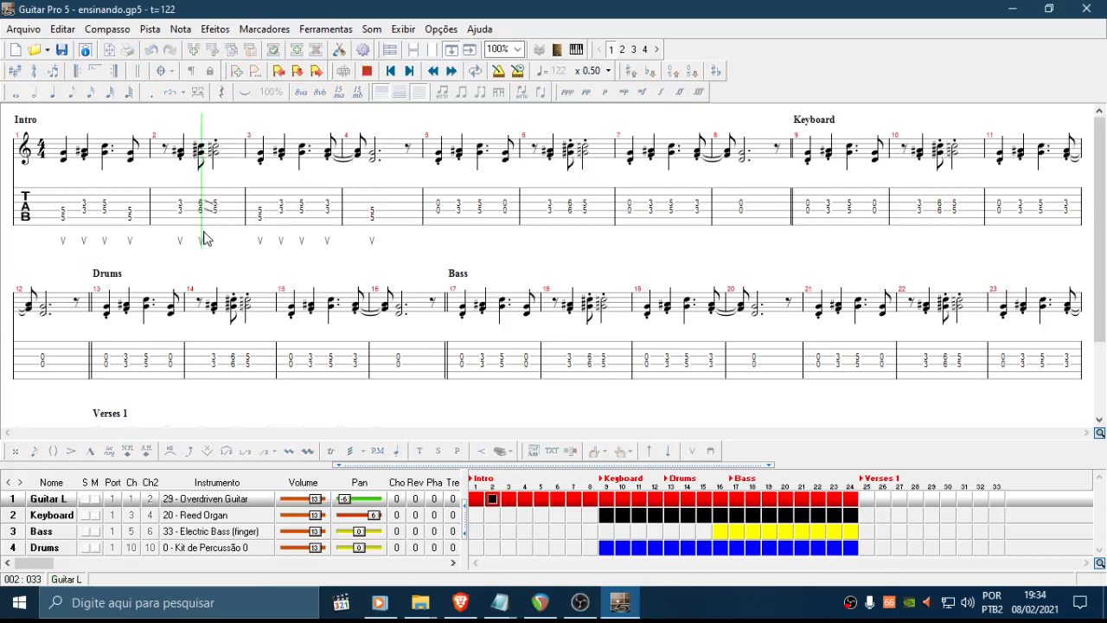
left_click(207, 210)
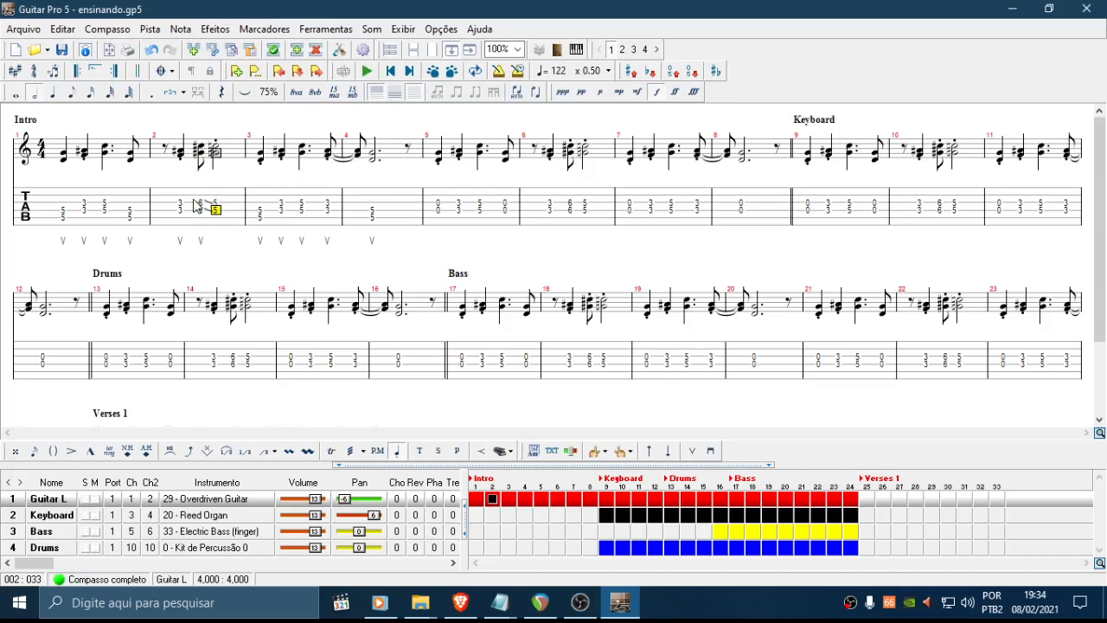
mouse_move(217, 206)
left_mouse_down()
mouse_move(220, 228)
mouse_move(206, 214)
left_mouse_up()
left_click(202, 203)
left_click(205, 211)
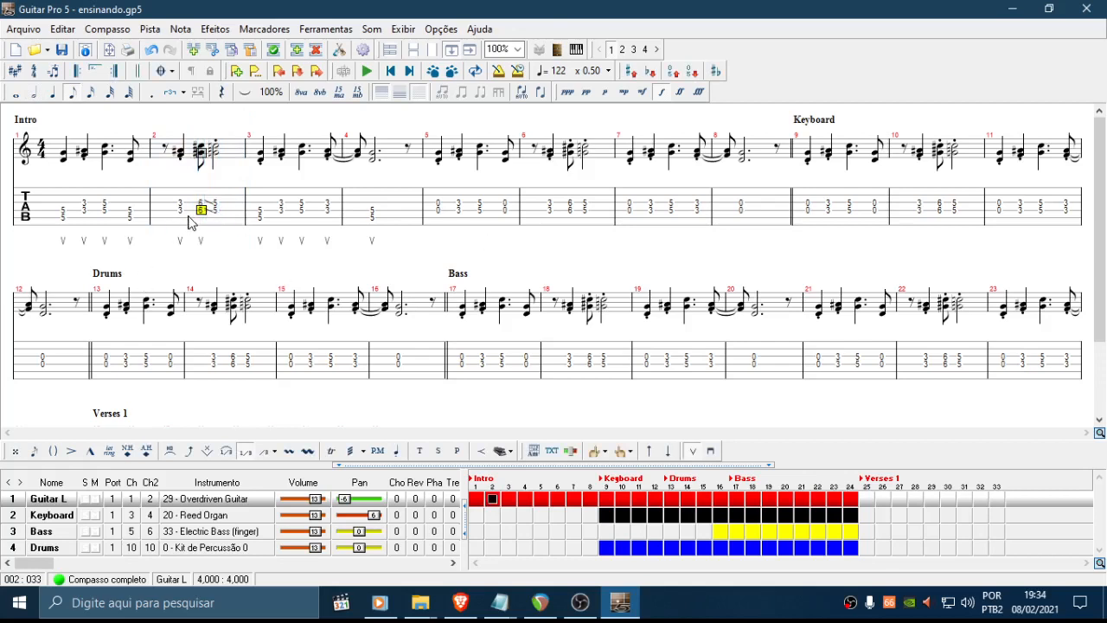
key("h")
key("Right")
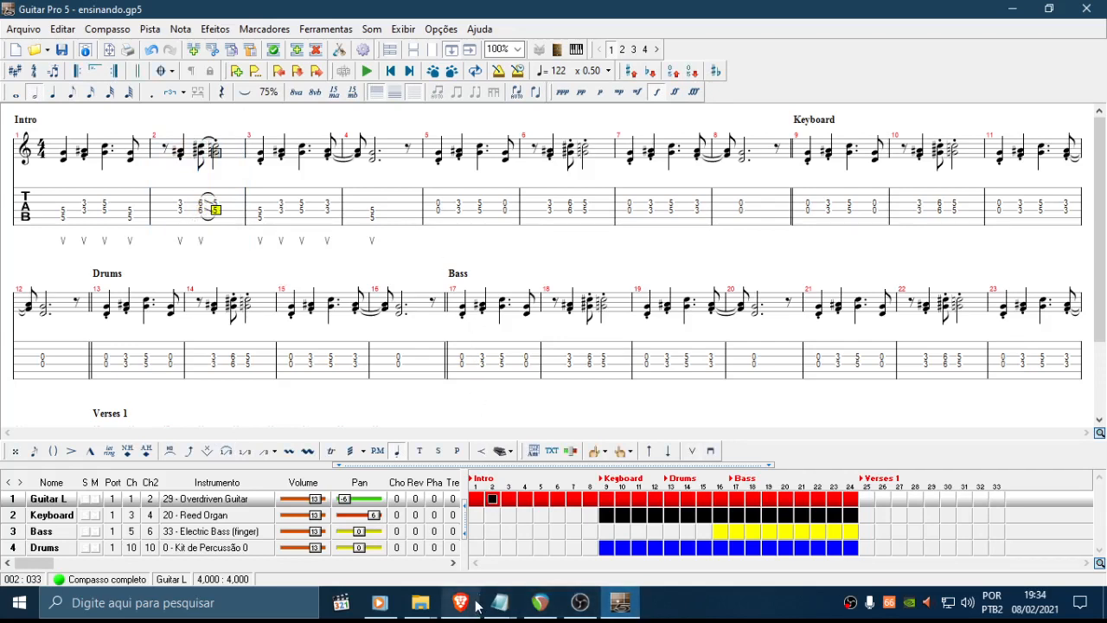
Switch to the YouTube live video of Smoke On The Water and play it from 1:33 to 1:55
left_click(449, 603)
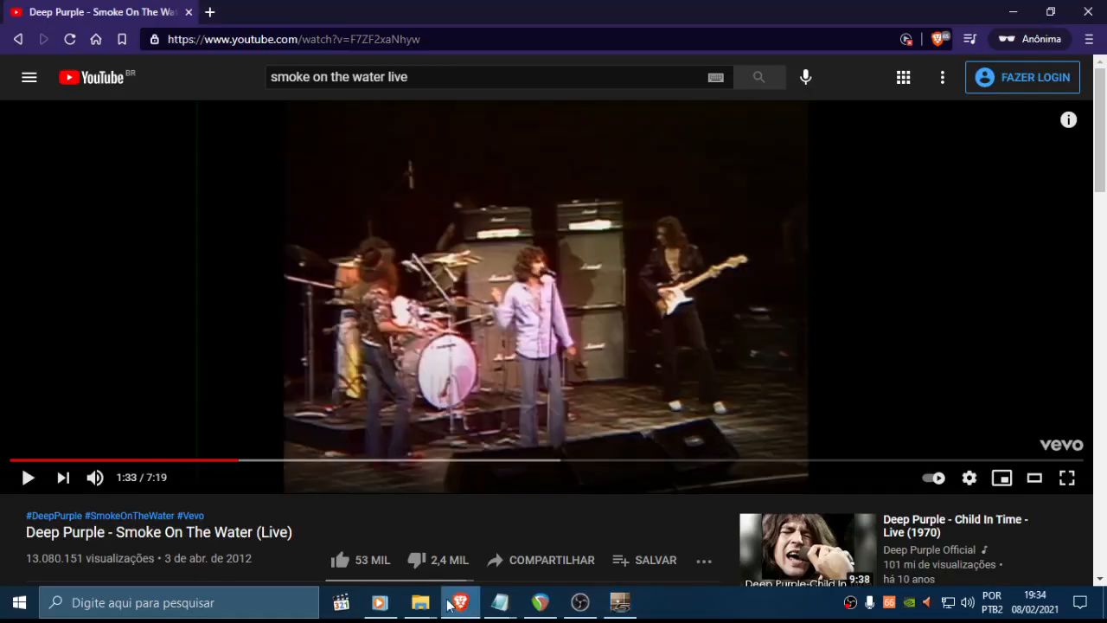
left_click(520, 352)
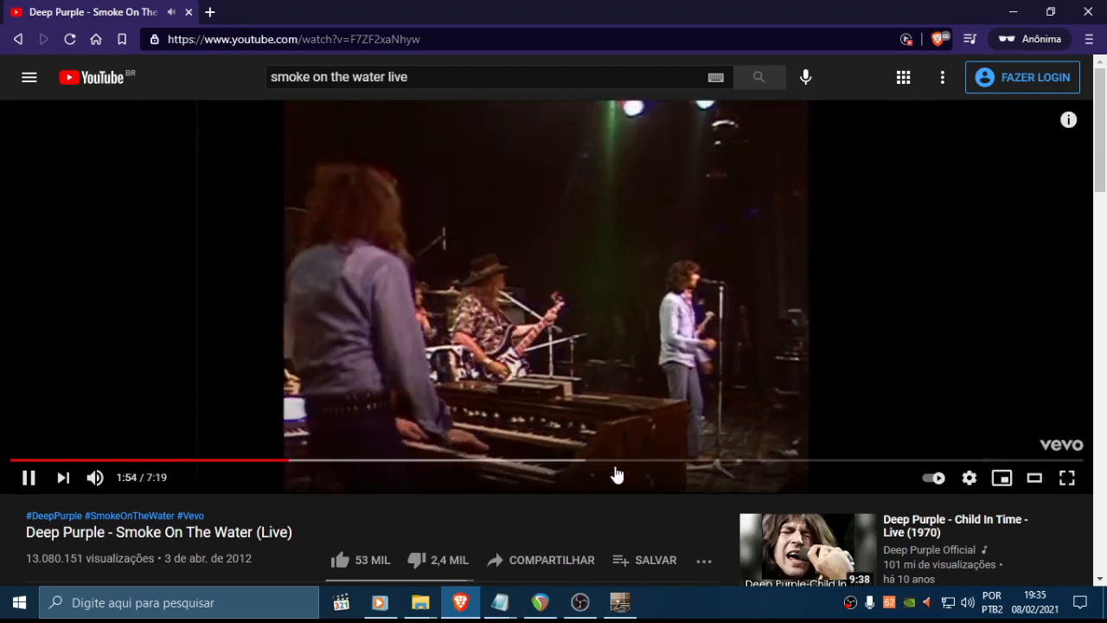
left_click(449, 380)
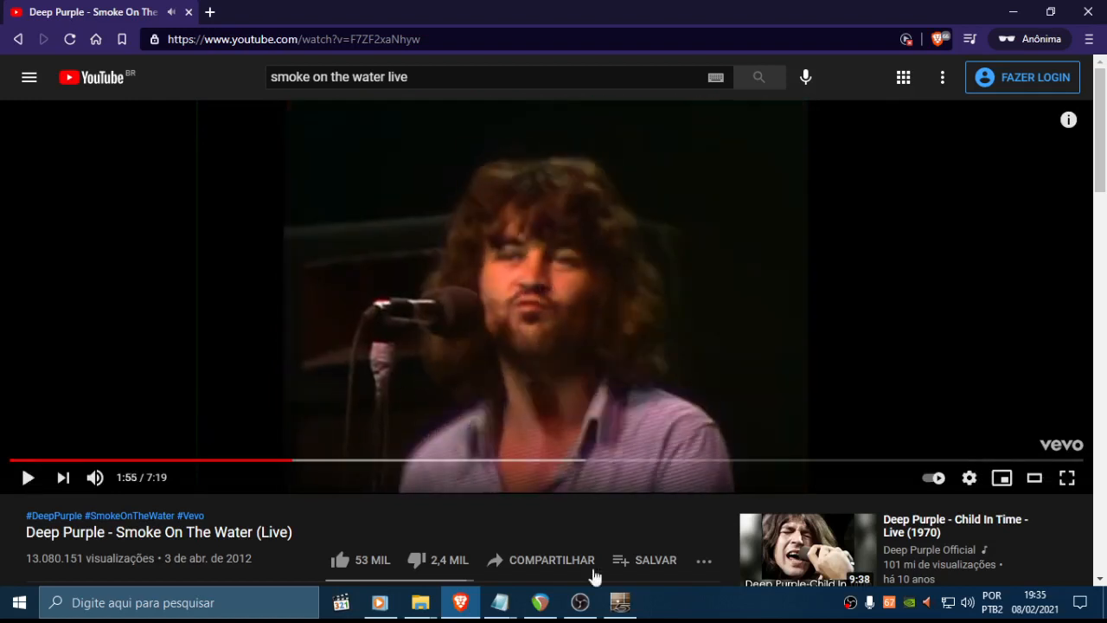
Switch back to Guitar Pro and set the Bass track's instrument to 34 - Electric Bass (pick)
left_click(621, 603)
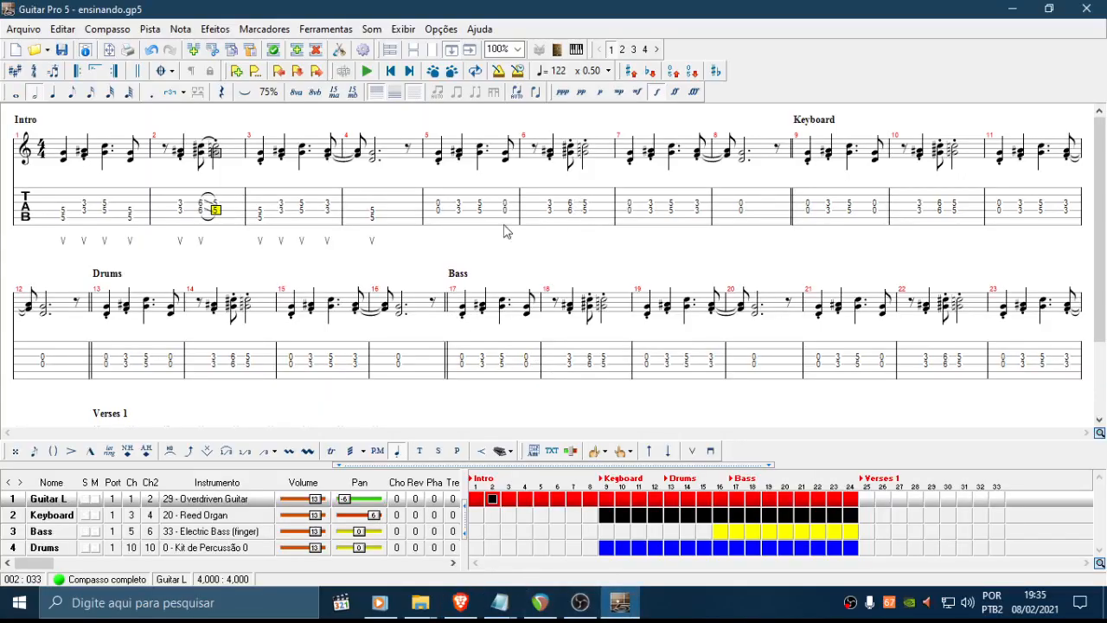
double_click(244, 533)
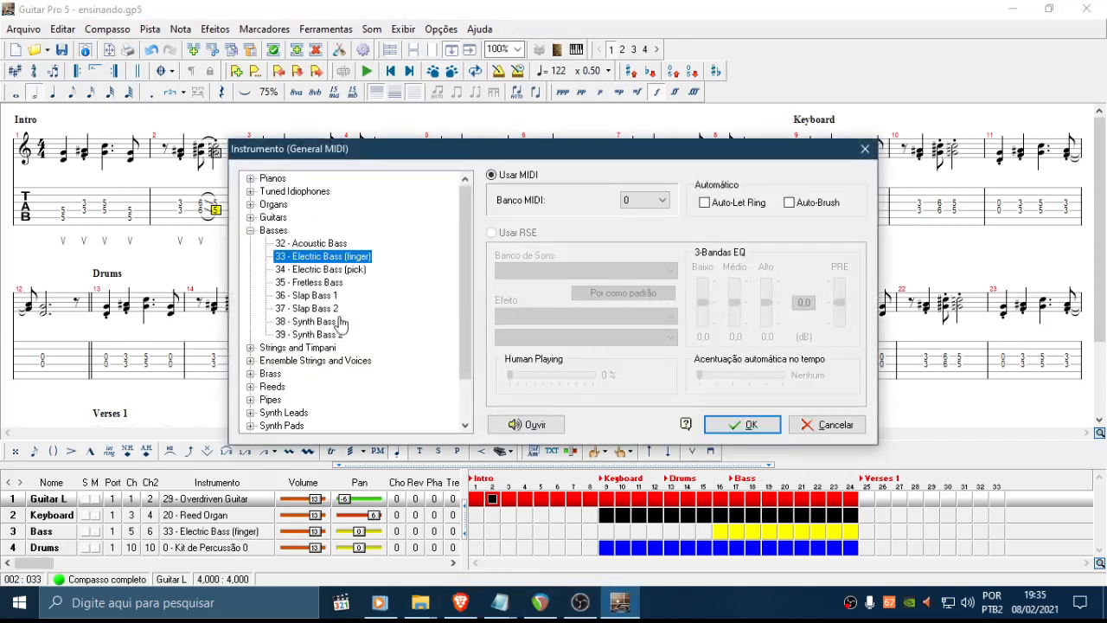
left_click(364, 271)
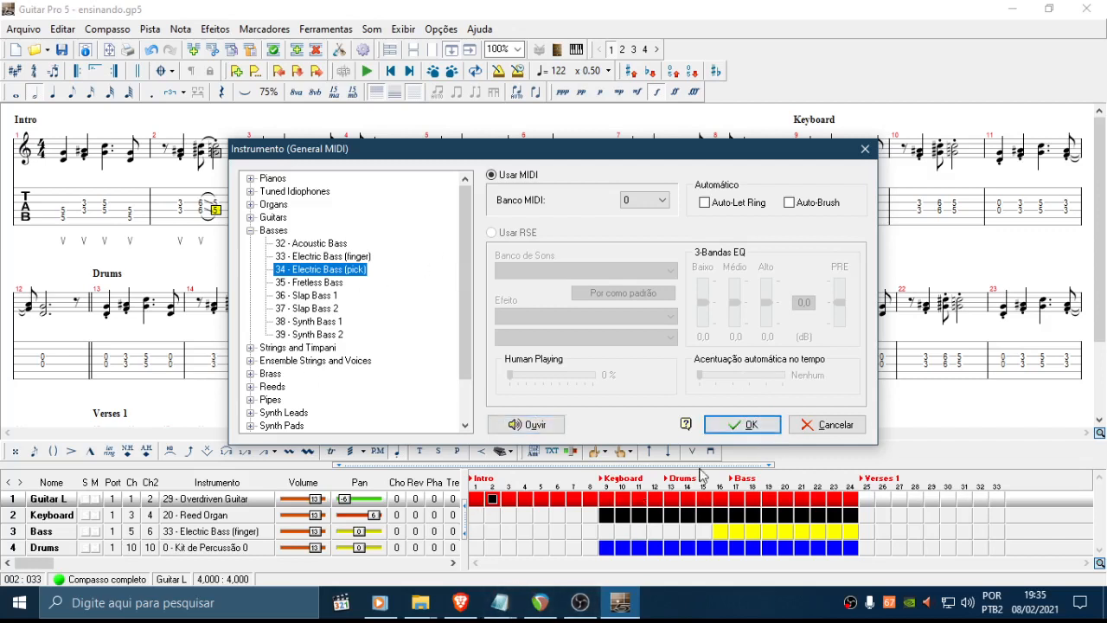
left_click(767, 428)
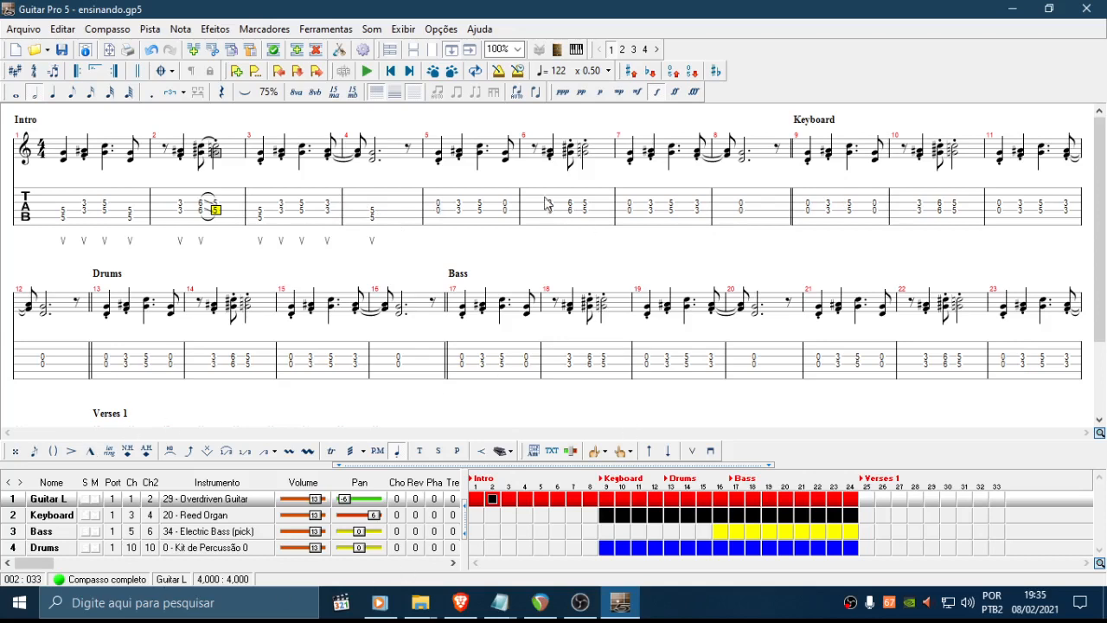
Review the riff in measures 5 to 8 and play the opening of measure 1 on the Guitar L track
left_click_drag(439, 217, 640, 215)
left_click(758, 210)
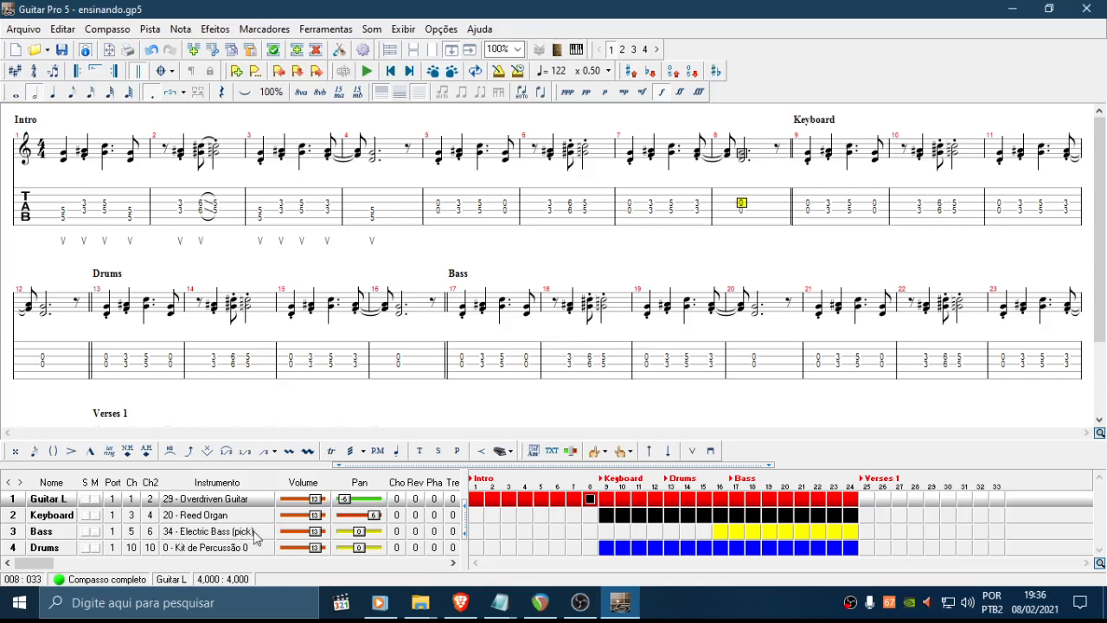
left_click(64, 212)
key("space")
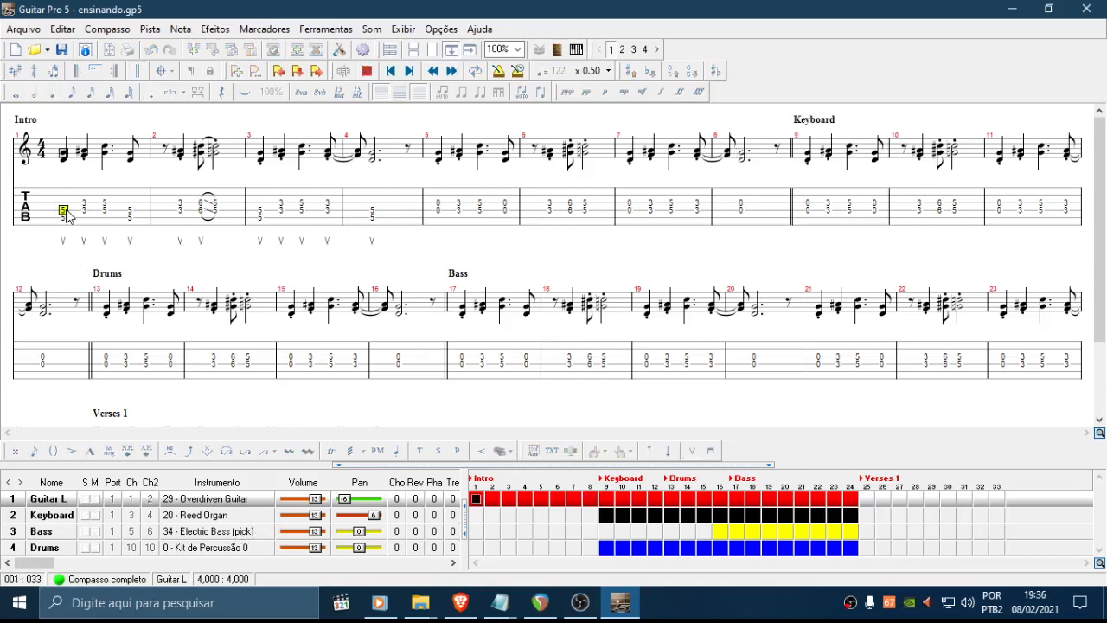
key("space")
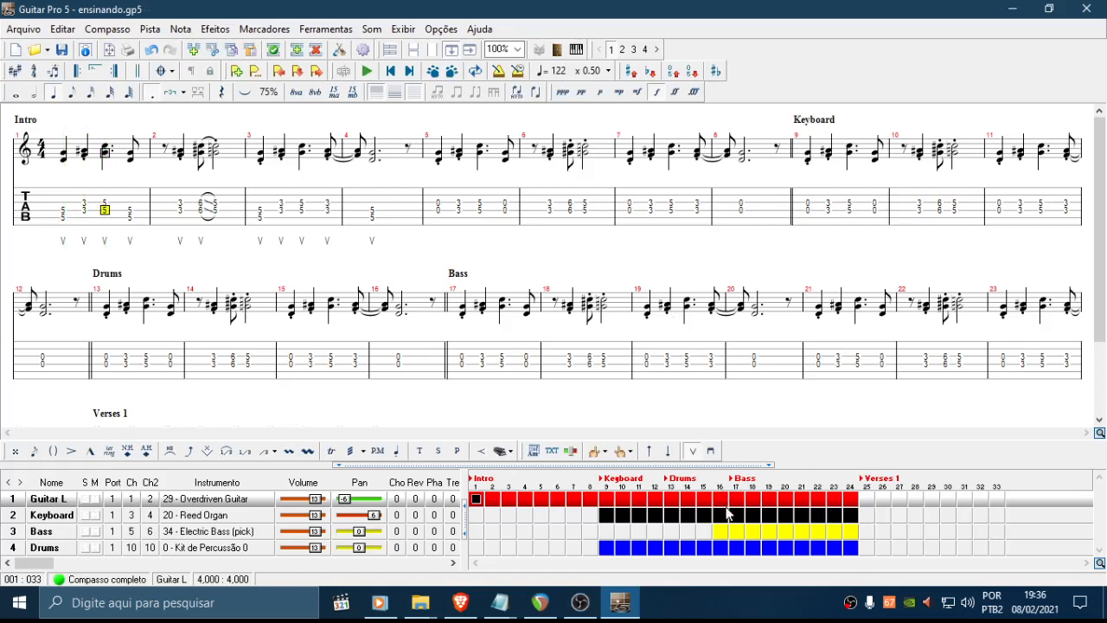
Start playback at measure 16, show the Bass track and solo it
left_click(721, 499)
key("space")
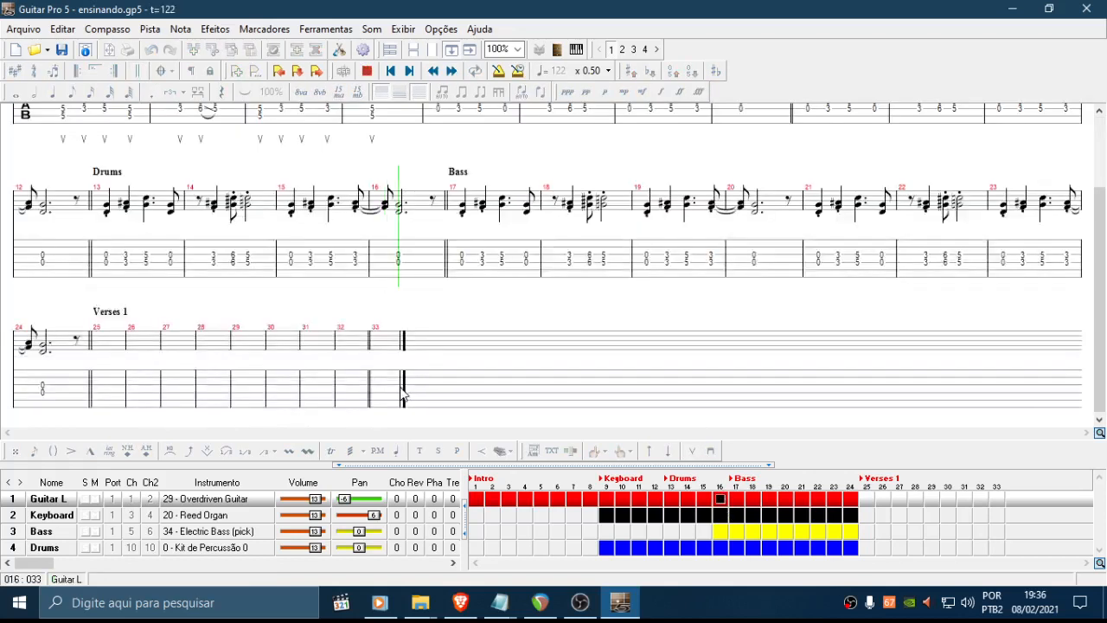
left_click(57, 533)
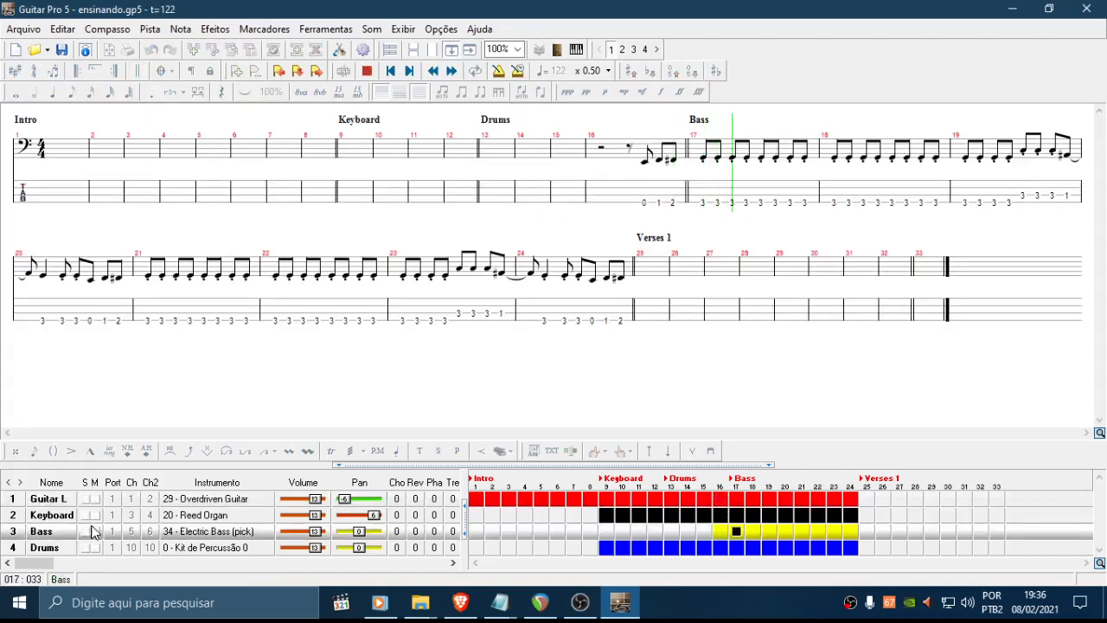
left_click(85, 531)
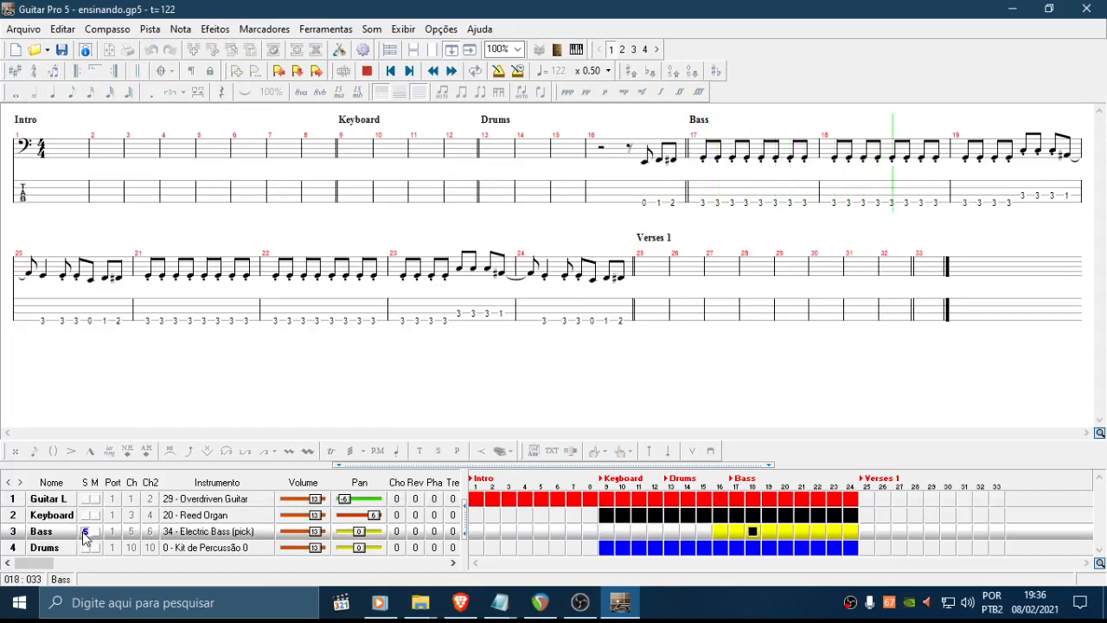
Set the soloed Bass track to 33 - Electric Bass (finger) and listen to its sound before stopping playback
double_click(224, 536)
key("Up")
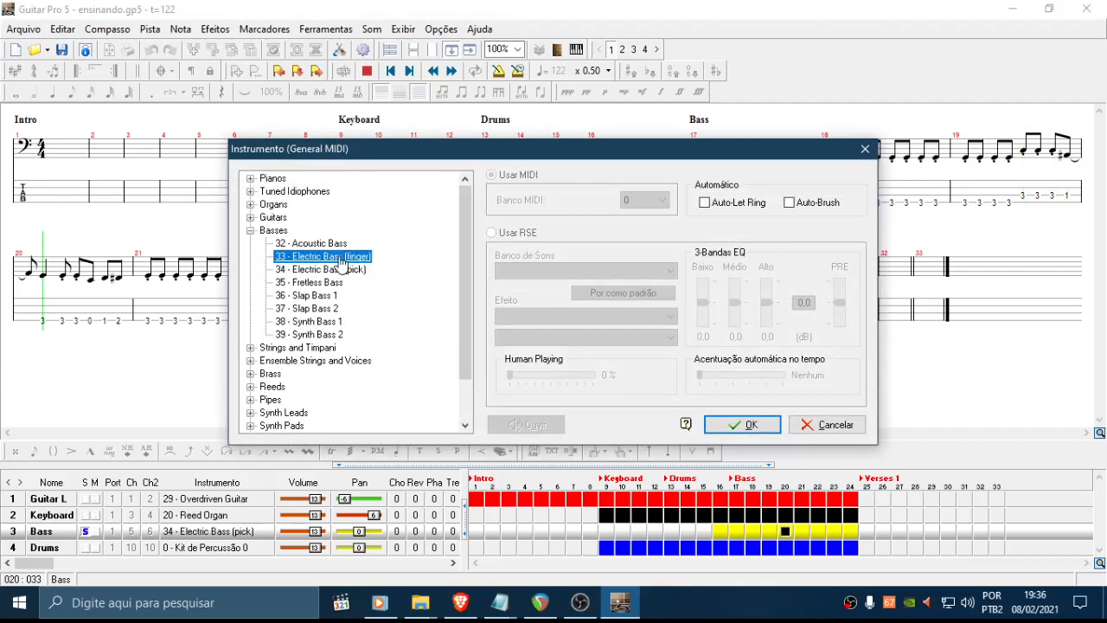
left_click(746, 425)
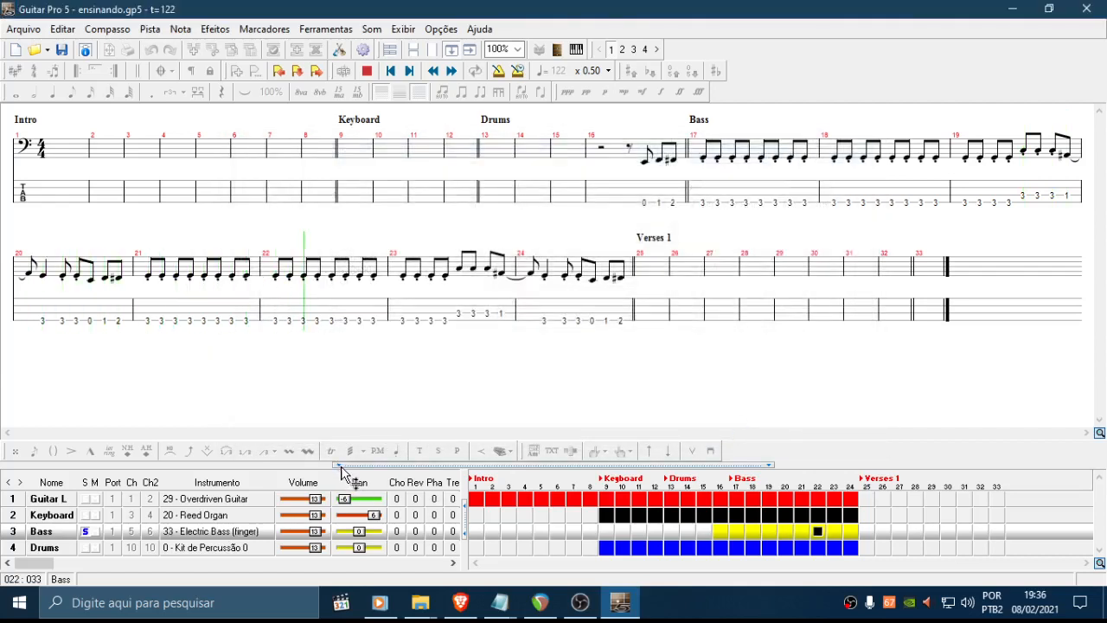
key("space")
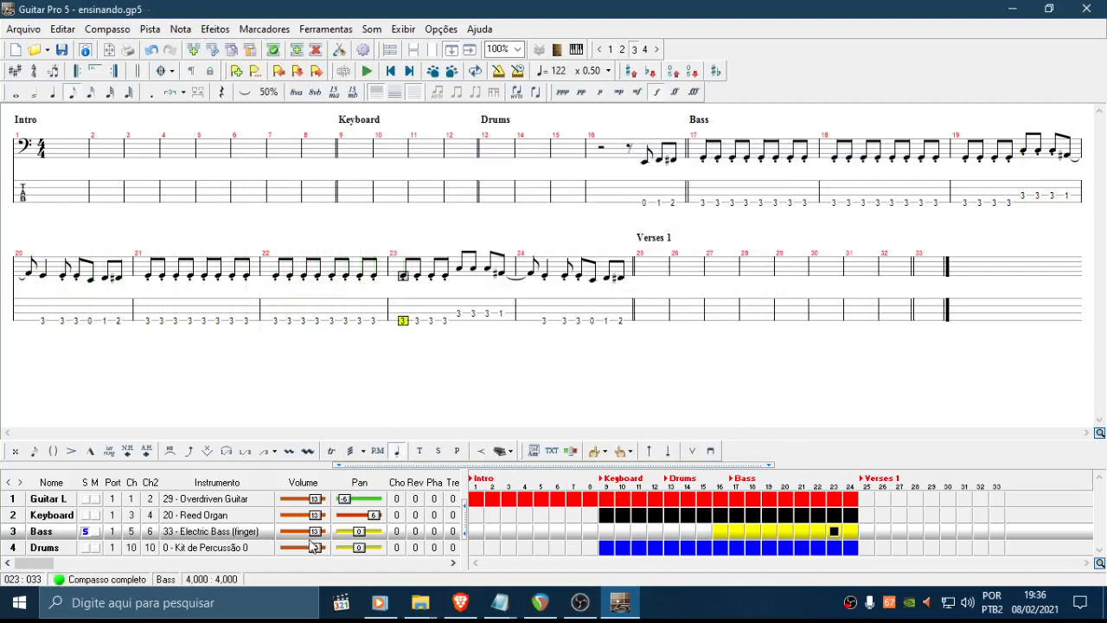
Change the Bass track's instrument back to 34 - Electric Bass (pick)
double_click(259, 529)
left_click(312, 275)
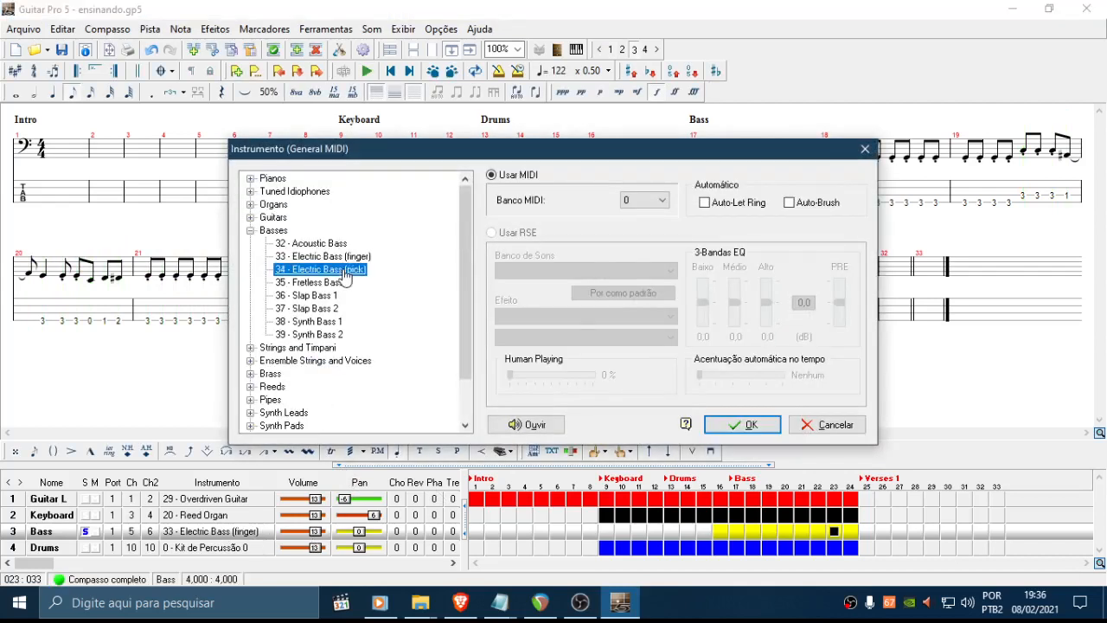
left_click(746, 424)
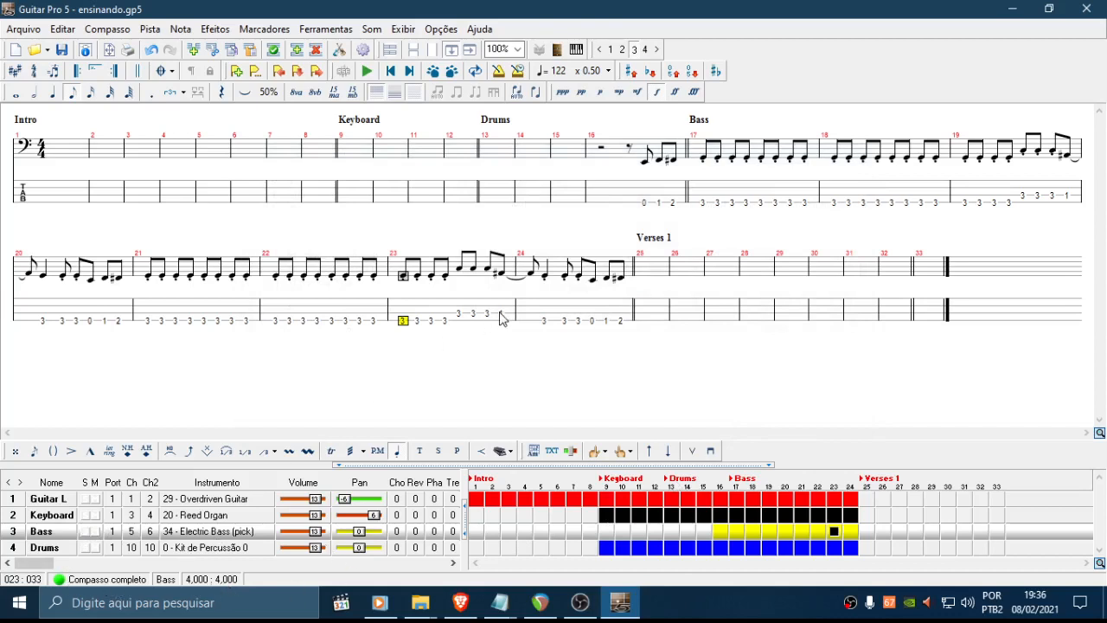
Play the Bass track from the end of measure 16 and stop at the start of measure 18
left_click(654, 203)
key("space")
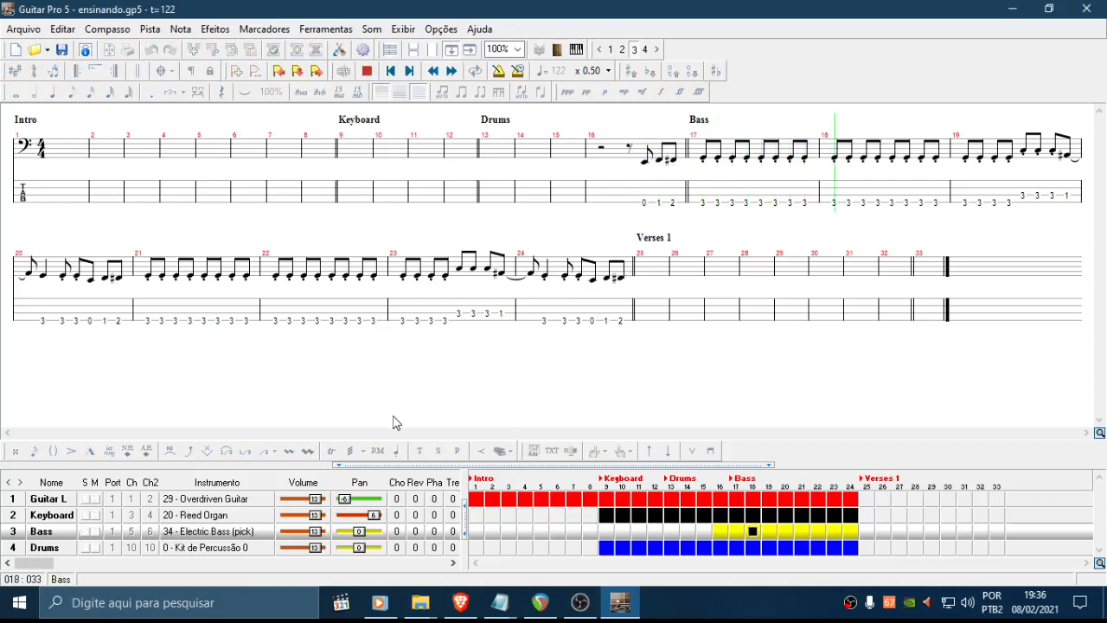
key("space")
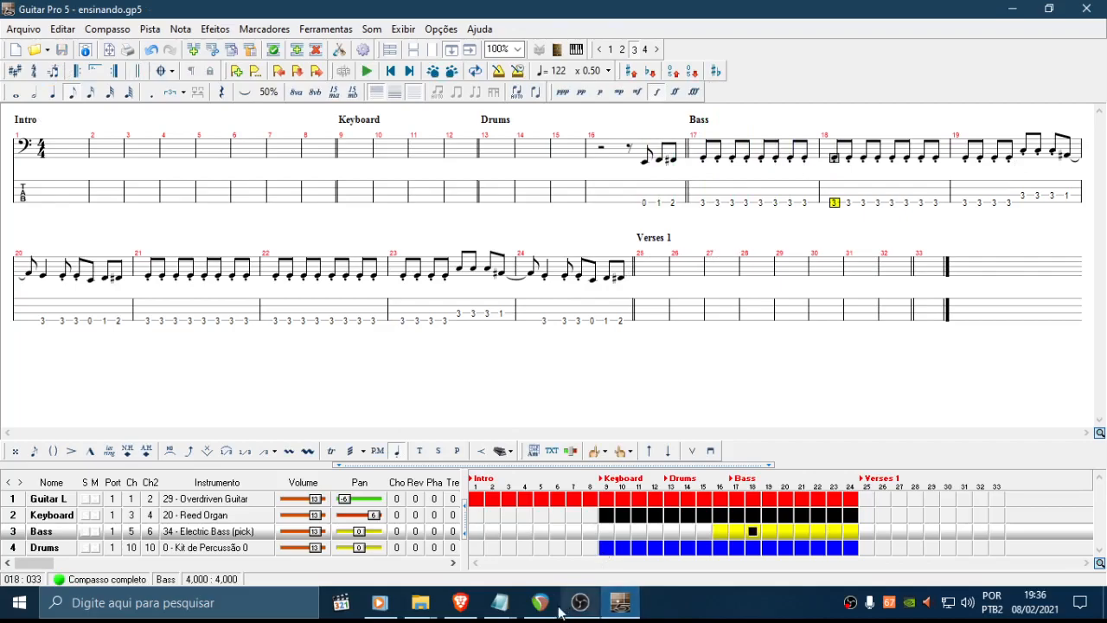
Switch to the browser with the Deep Purple live video, play it briefly and pause it at 1:58
left_click(464, 606)
left_click(527, 369)
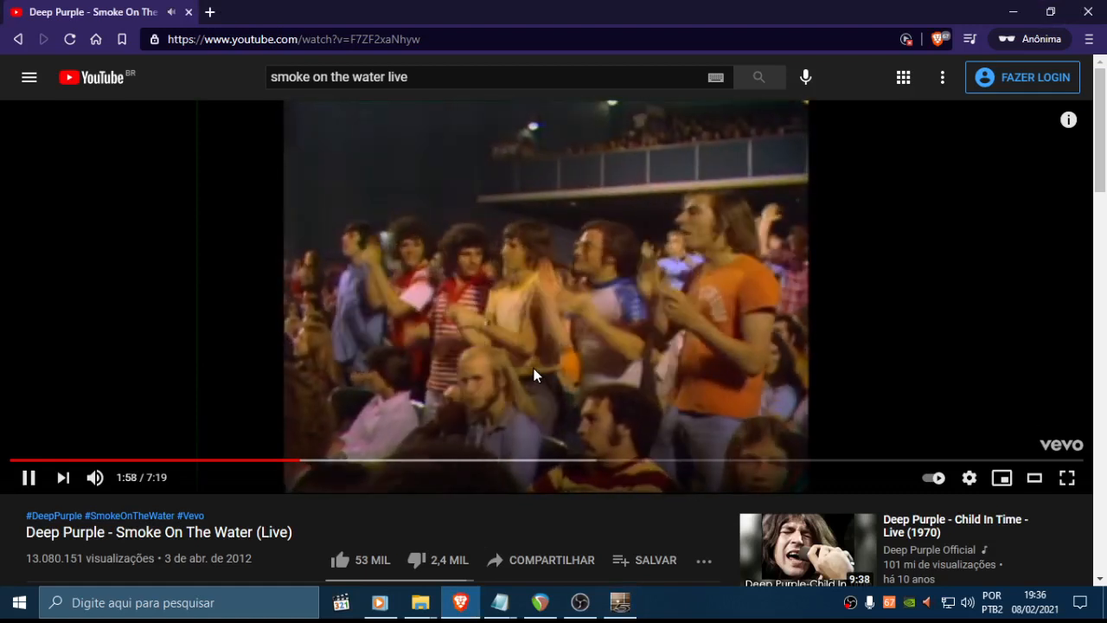
left_click(596, 327)
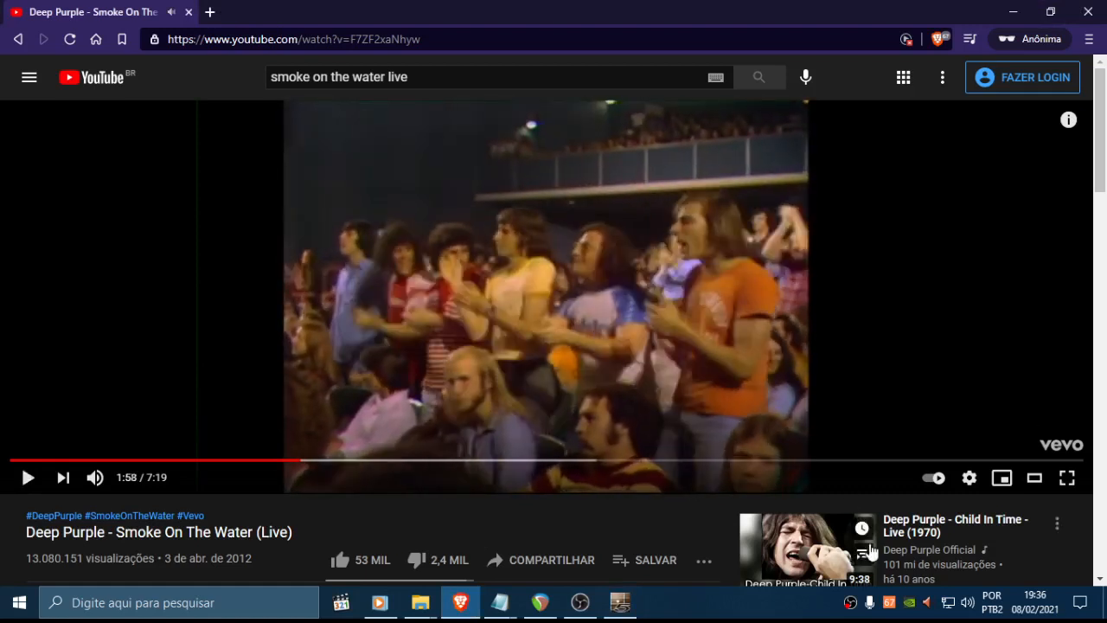
mouse_move(861, 560)
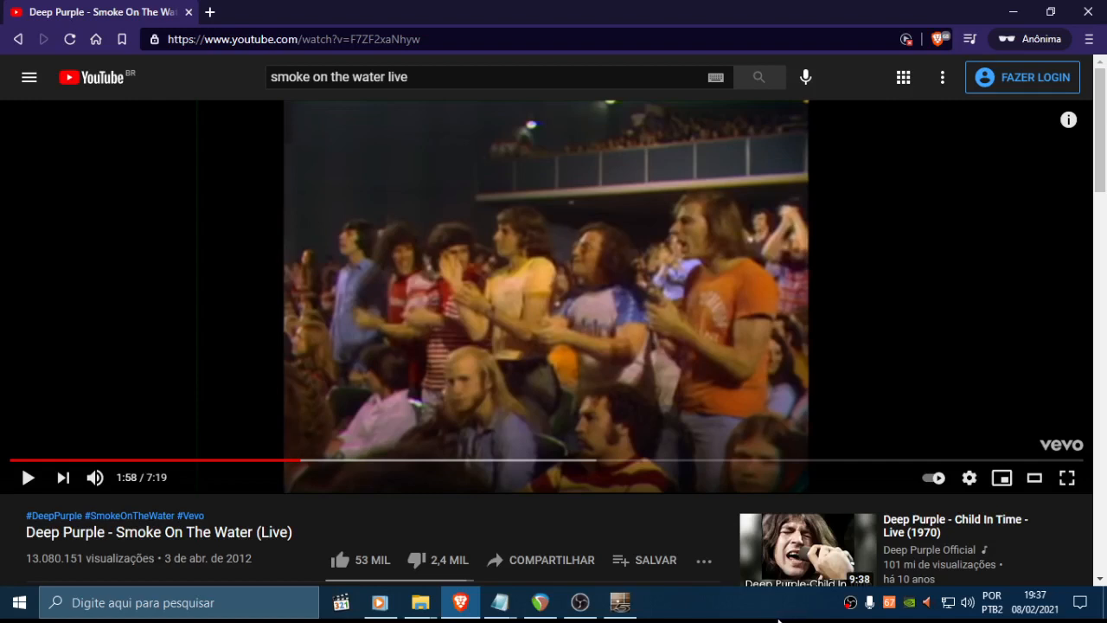
right_click(762, 619)
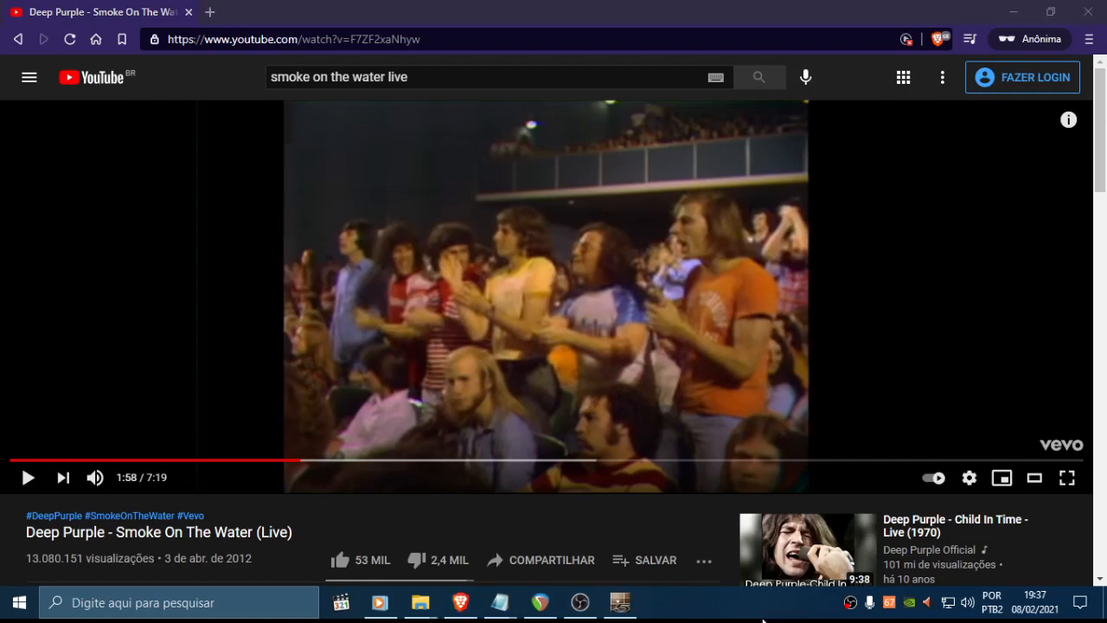
left_click(436, 8)
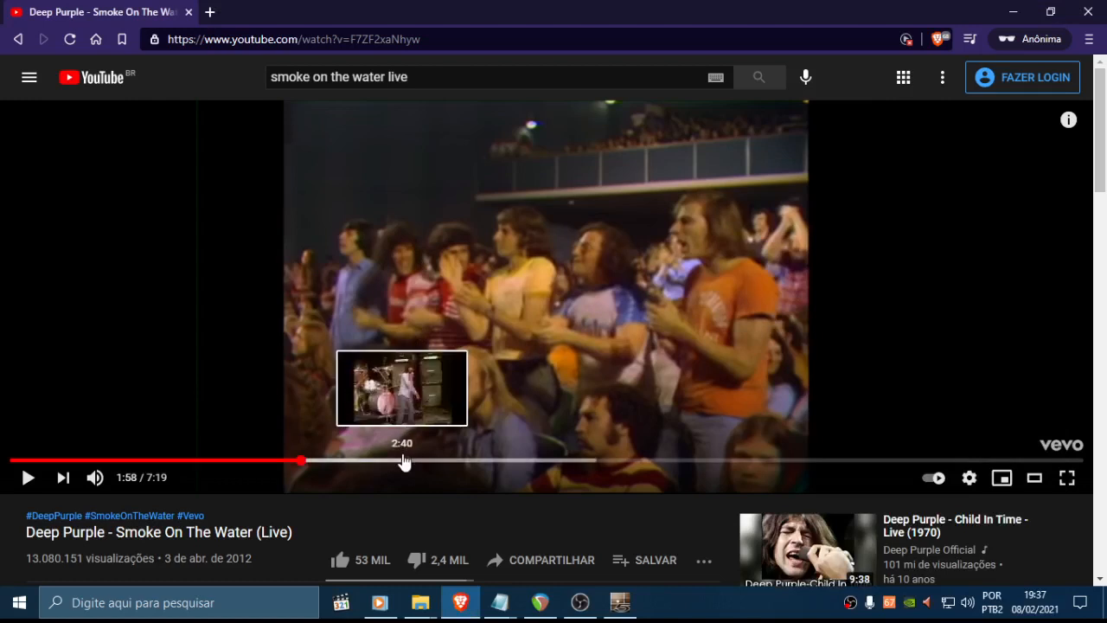
Show the Keyboard track in Guitar Pro, then seek the browser's live video to the full-band stage shot at 2:37
left_click(634, 611)
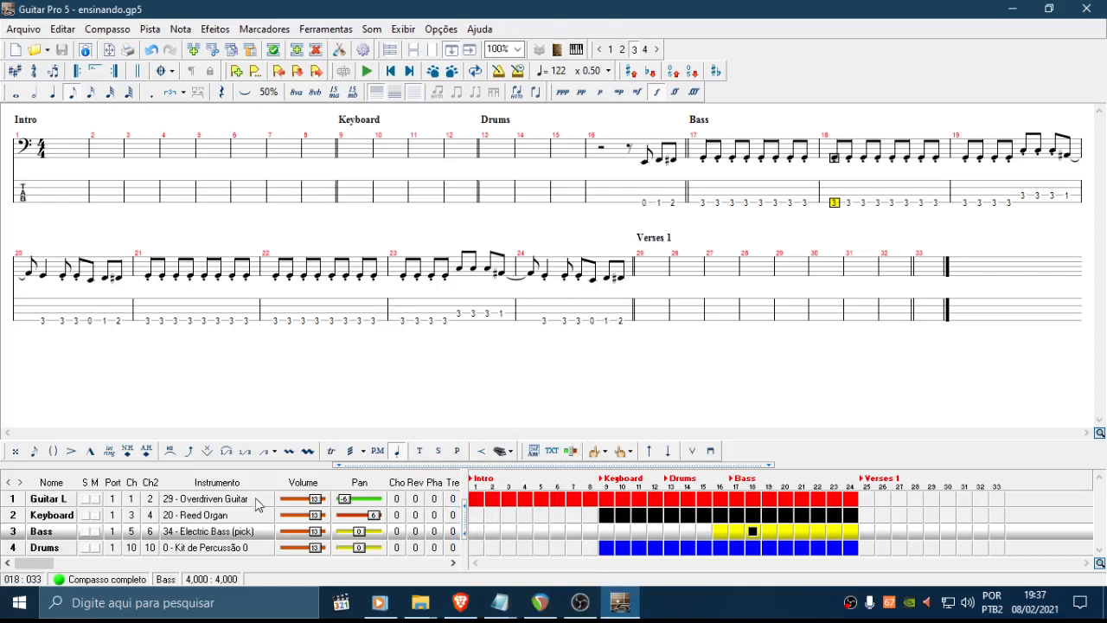
left_click(48, 514)
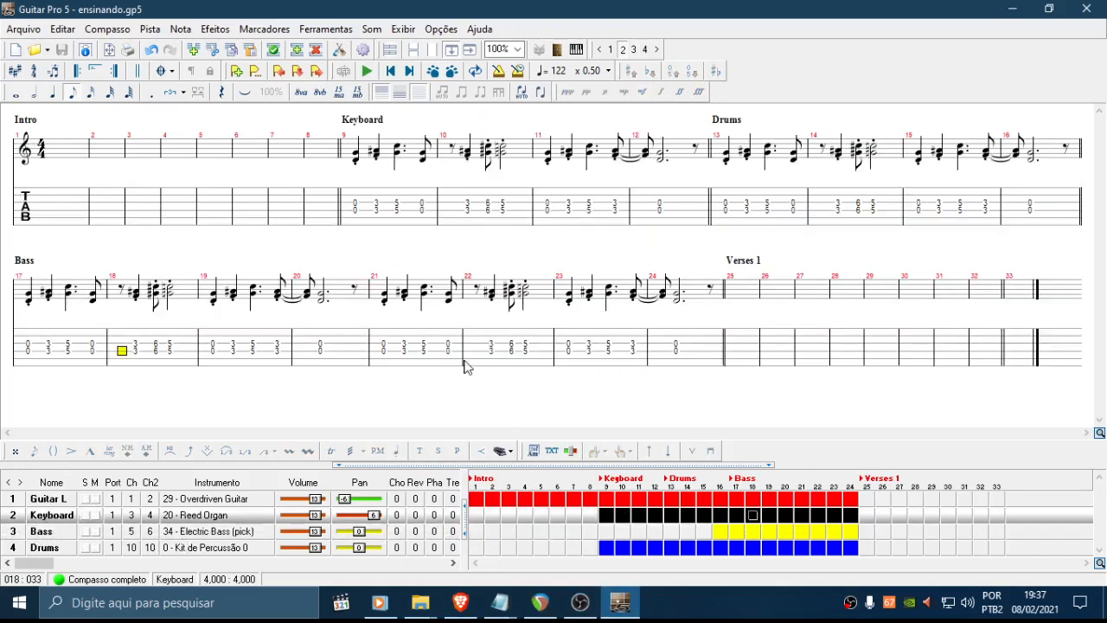
left_click(458, 606)
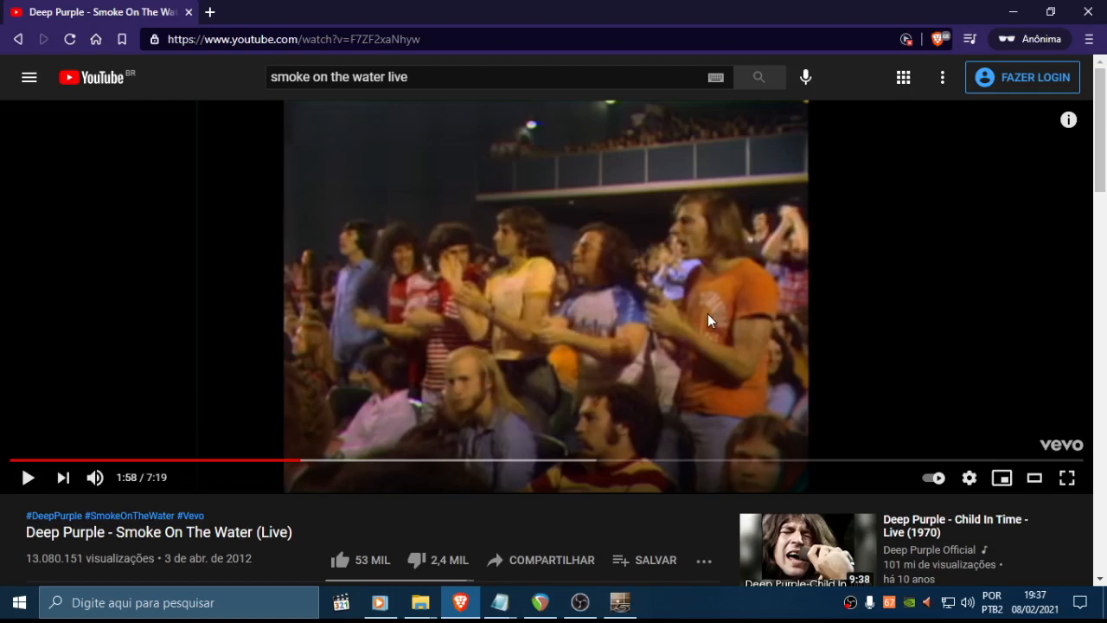
left_click(346, 461)
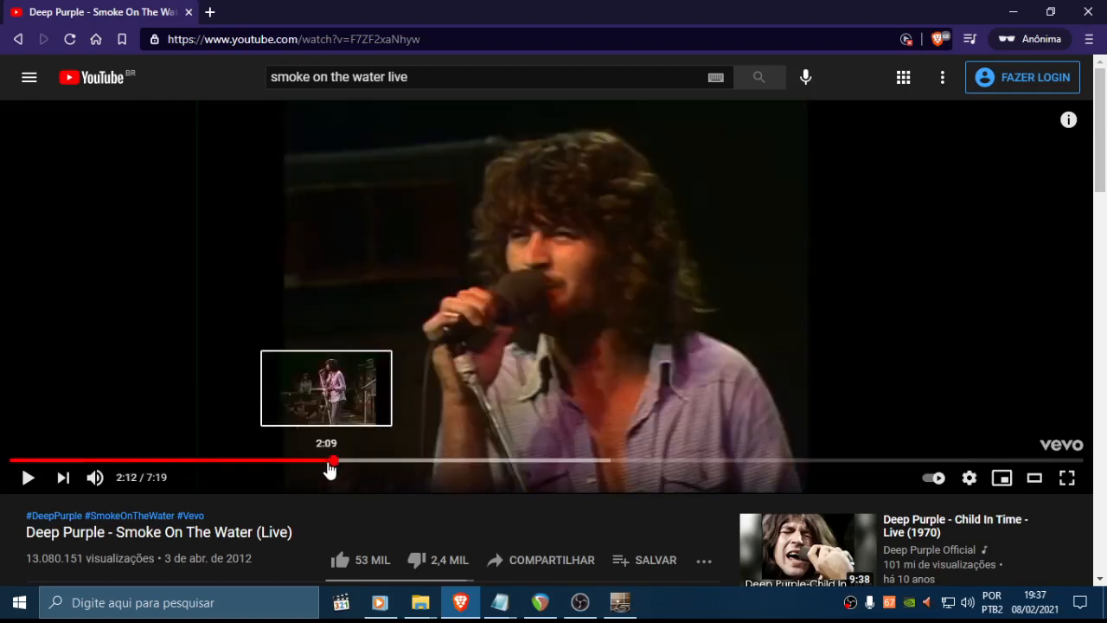
left_click(405, 461)
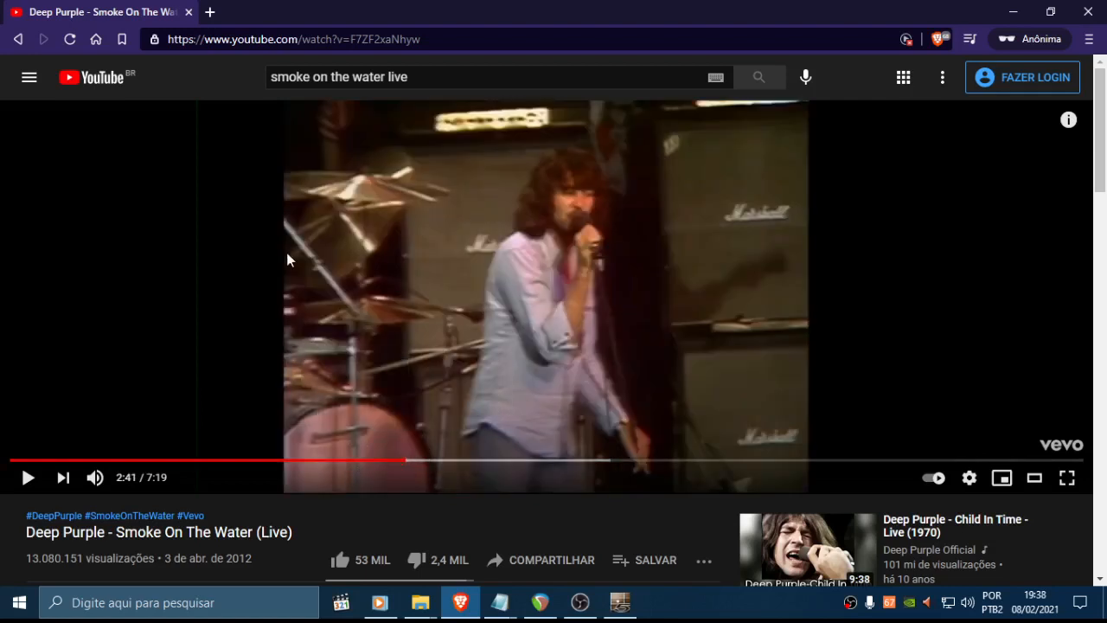
left_click(394, 462)
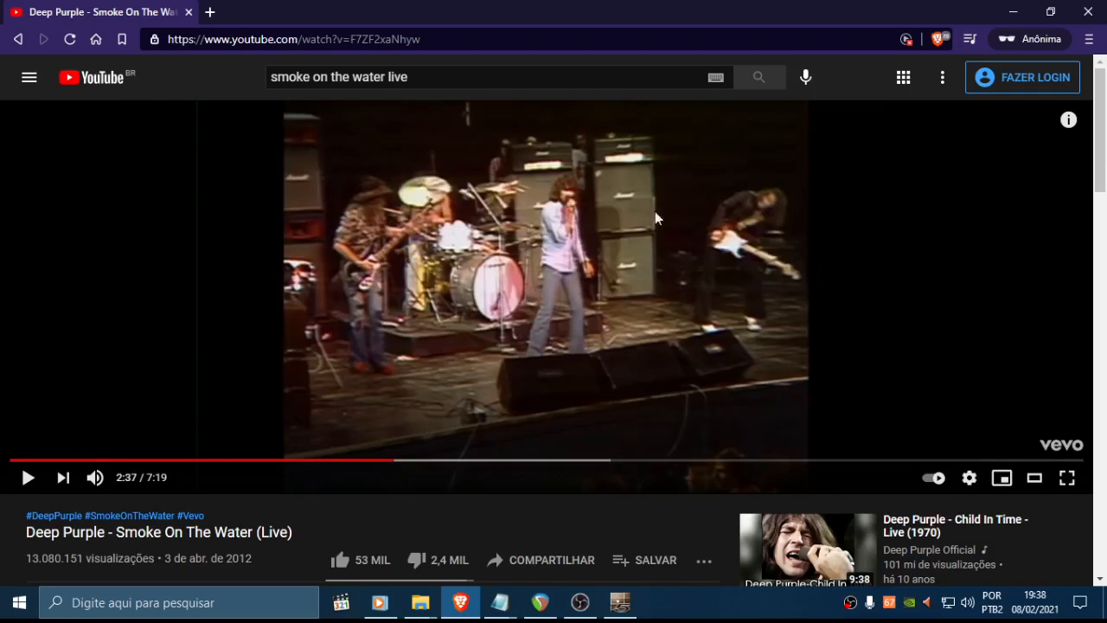
Show the Drums track in Guitar Pro and compare it with the paused live video in the browser
left_click(620, 603)
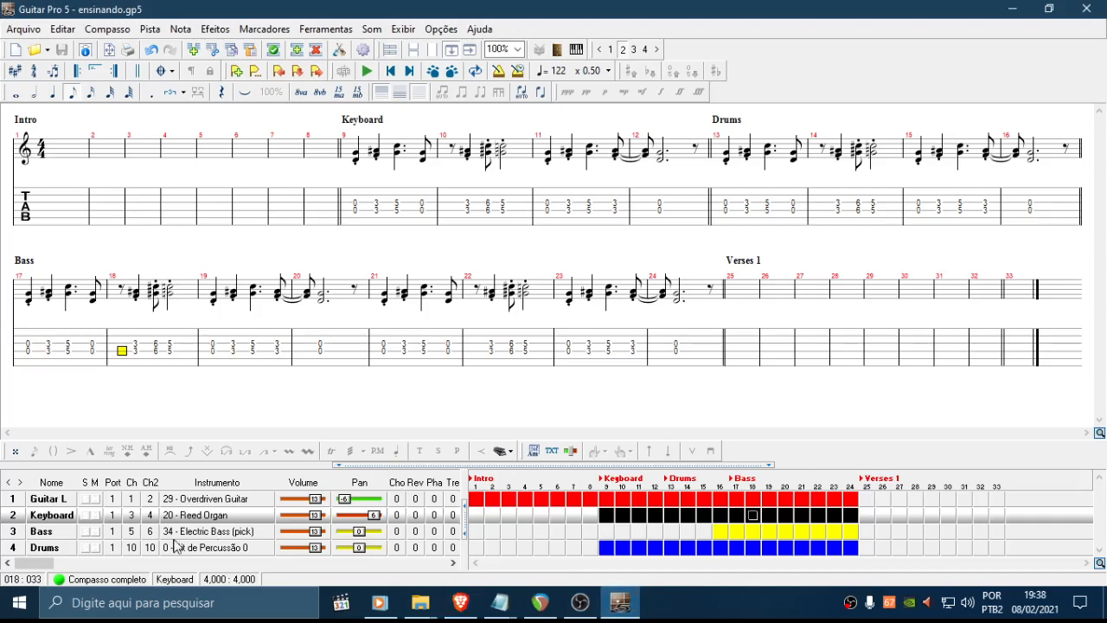
left_click(52, 548)
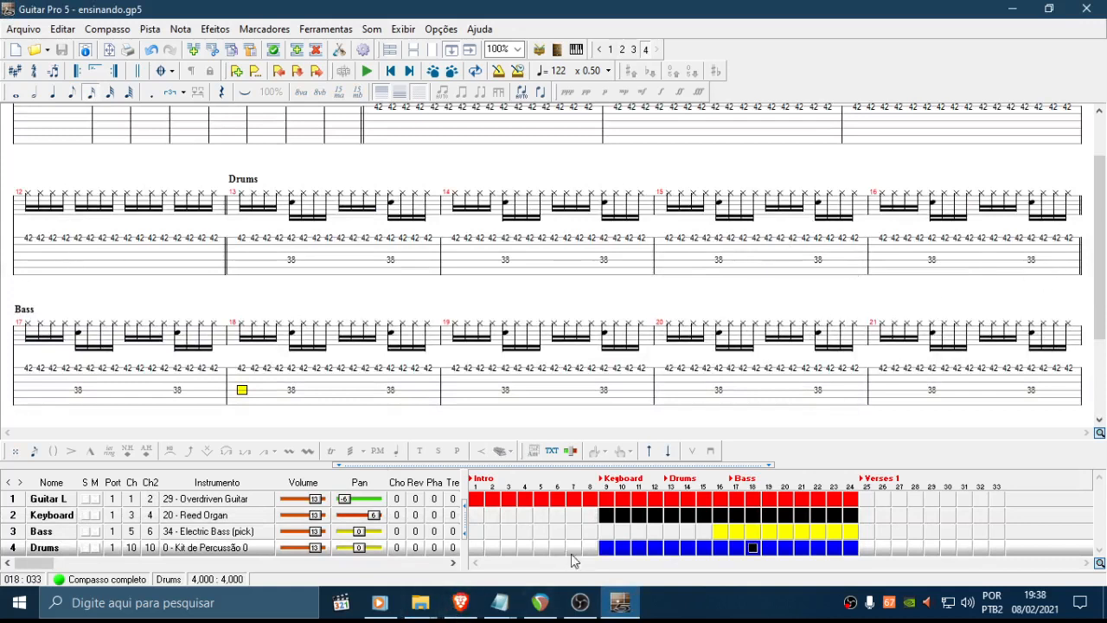
left_click(461, 616)
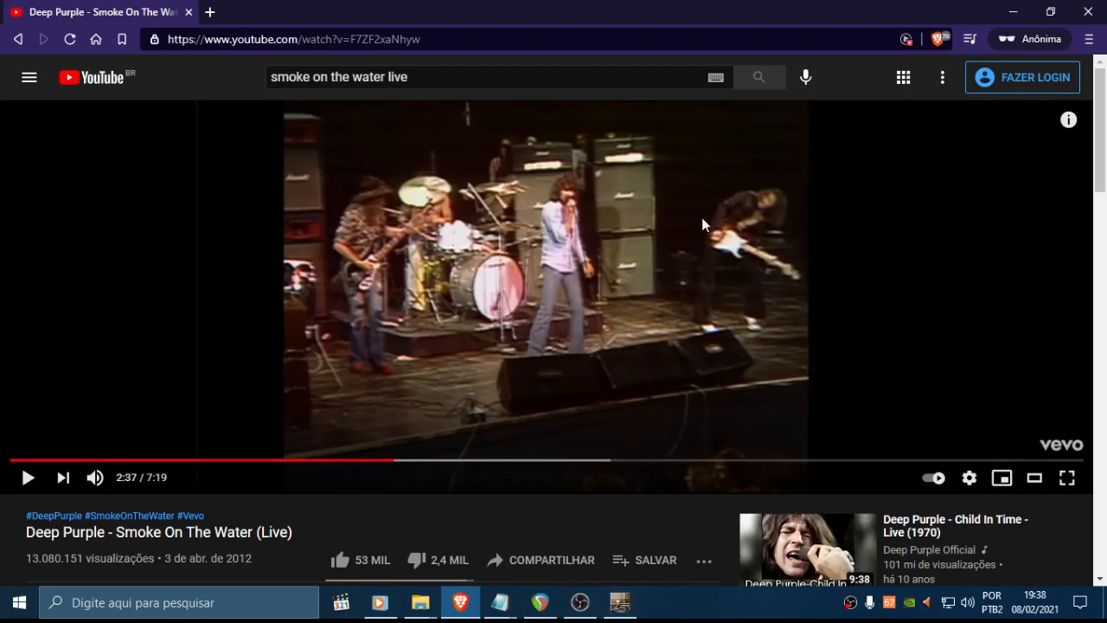
left_click(619, 602)
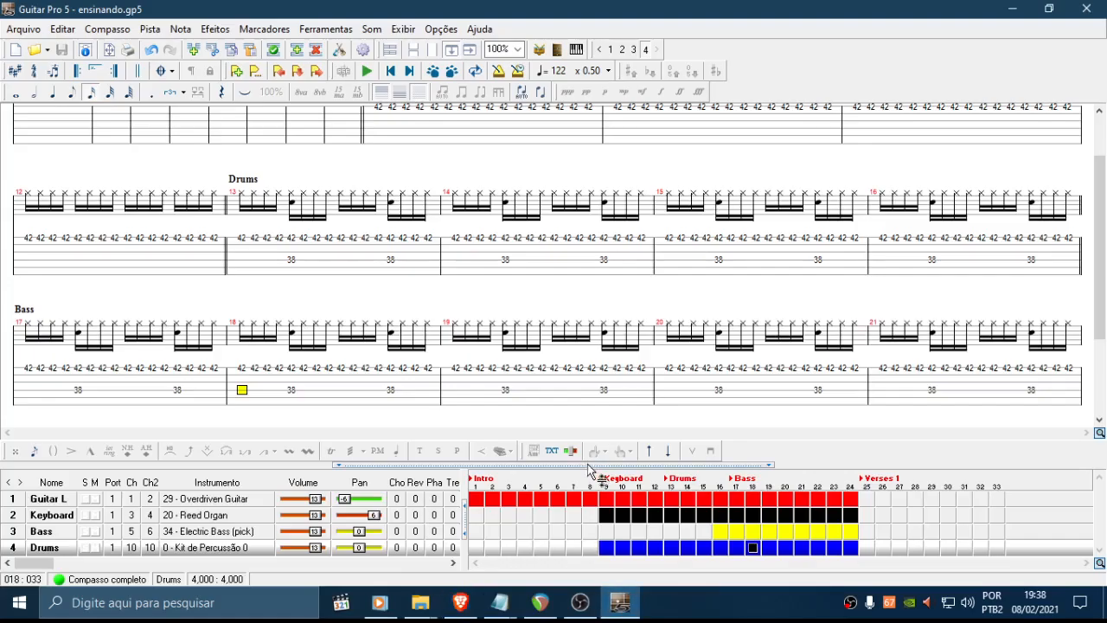
Show the Guitar L track and go over its intro from measure 1 to the final chord of measure 8
left_click(48, 501)
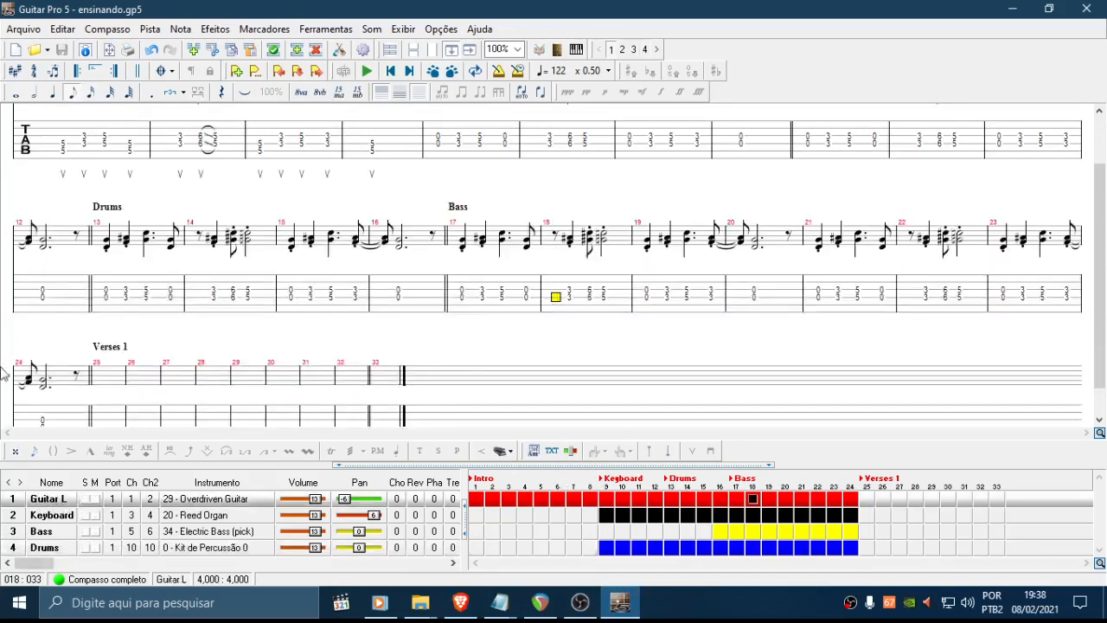
left_click_drag(68, 137, 753, 158)
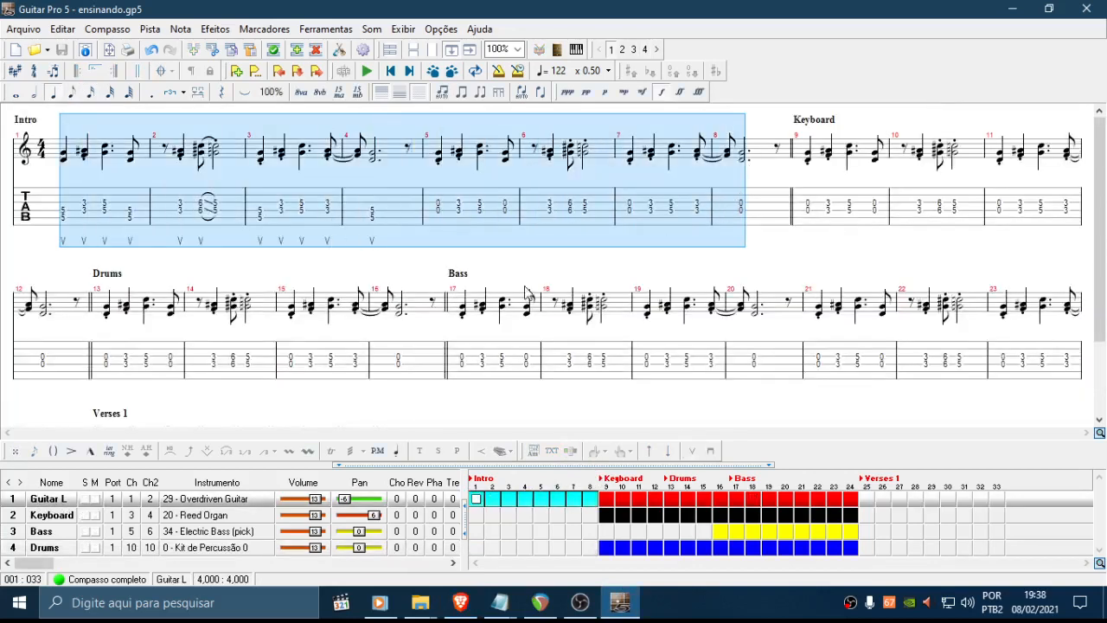
left_click(181, 195)
left_click_drag(63, 212, 677, 230)
left_click(740, 215)
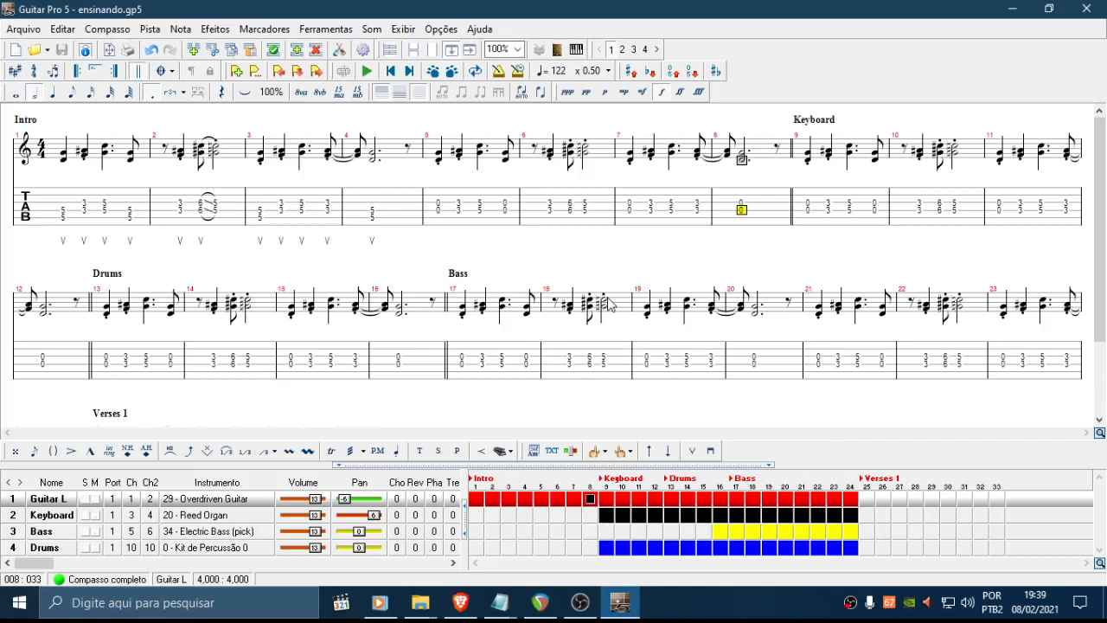
Highlight the first pass of the guitar riff in measures 1 to 4 and locate the first chord of measure 2
left_click_drag(64, 210, 416, 204)
left_click_drag(83, 207, 460, 210)
left_click_drag(46, 209, 395, 171)
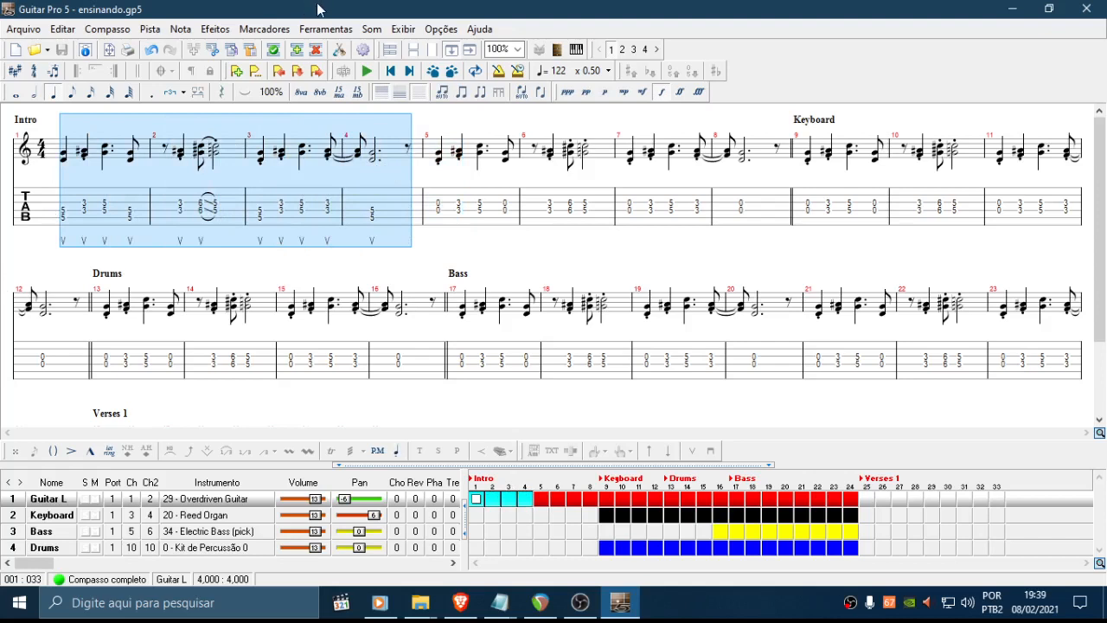
left_click_drag(80, 208, 414, 164)
left_click_drag(65, 203, 414, 164)
left_click(184, 212)
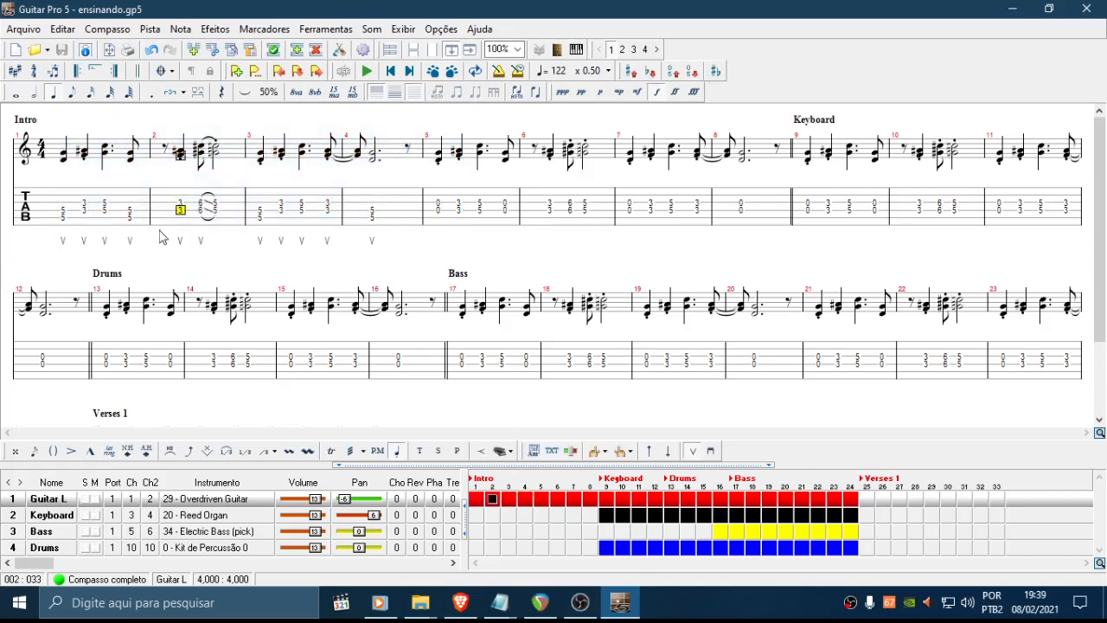
Highlight the whole guitar intro in measures 1 to 8, including its opening chord, to review both passes of the riff
left_click_drag(50, 212, 214, 200)
left_click_drag(36, 196, 813, 204)
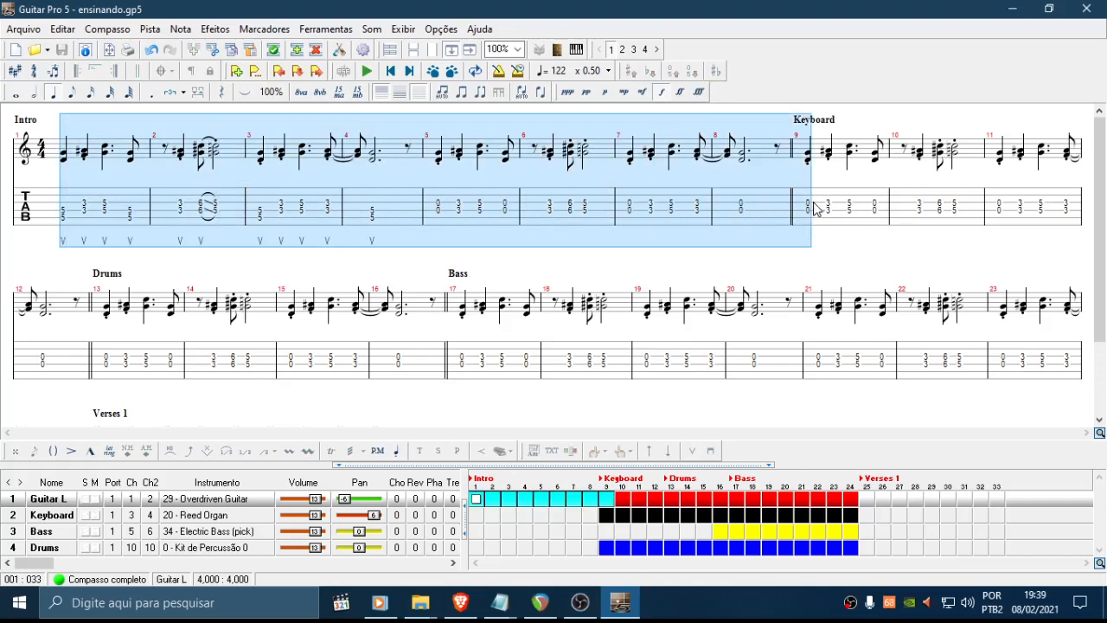
left_click_drag(74, 213, 765, 138)
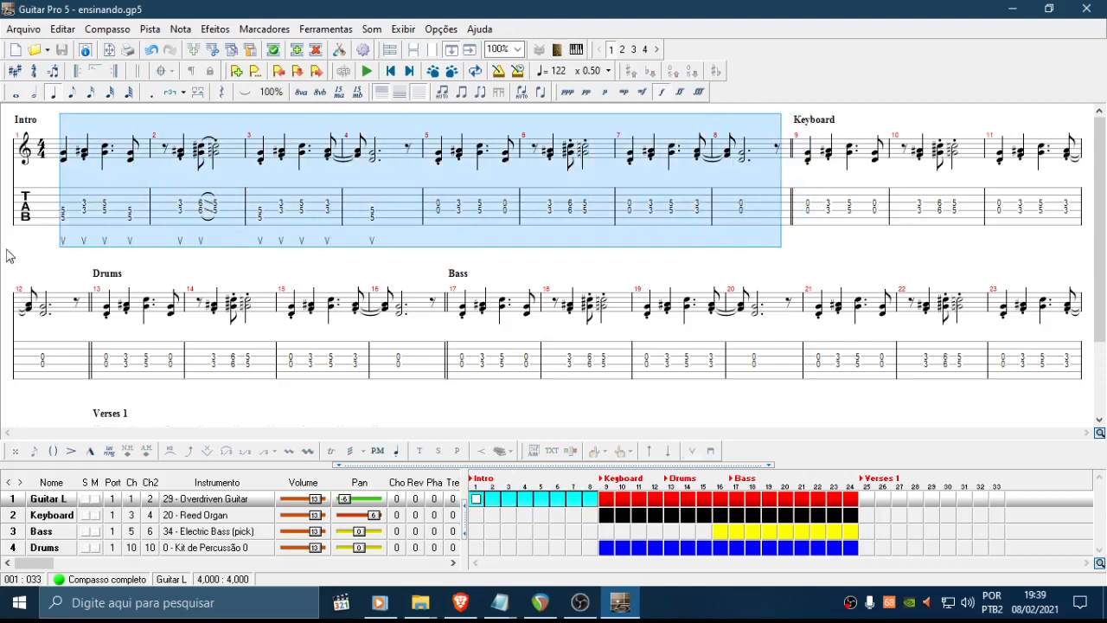
left_click(36, 218)
left_click_drag(59, 210, 778, 184)
left_click(63, 218)
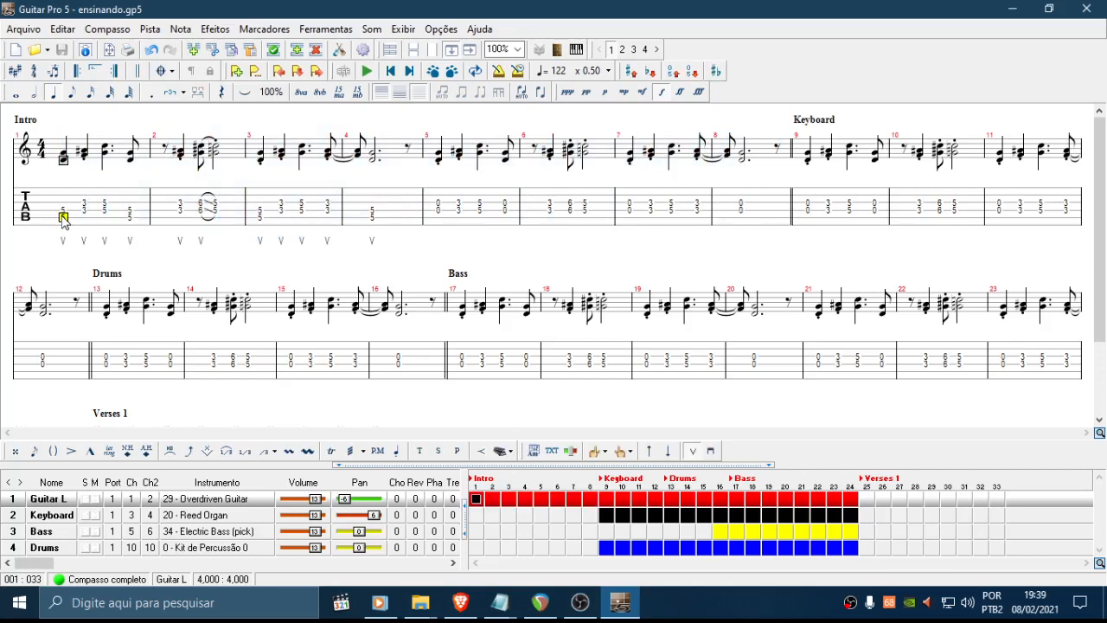
left_click_drag(63, 220, 264, 213)
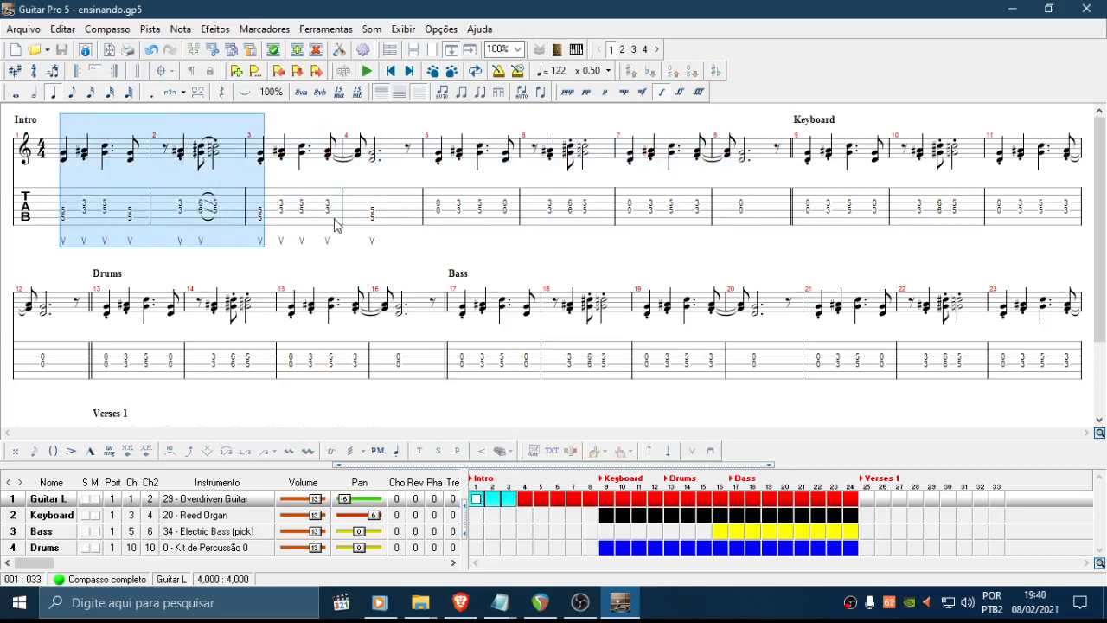
left_click_drag(52, 211, 798, 180)
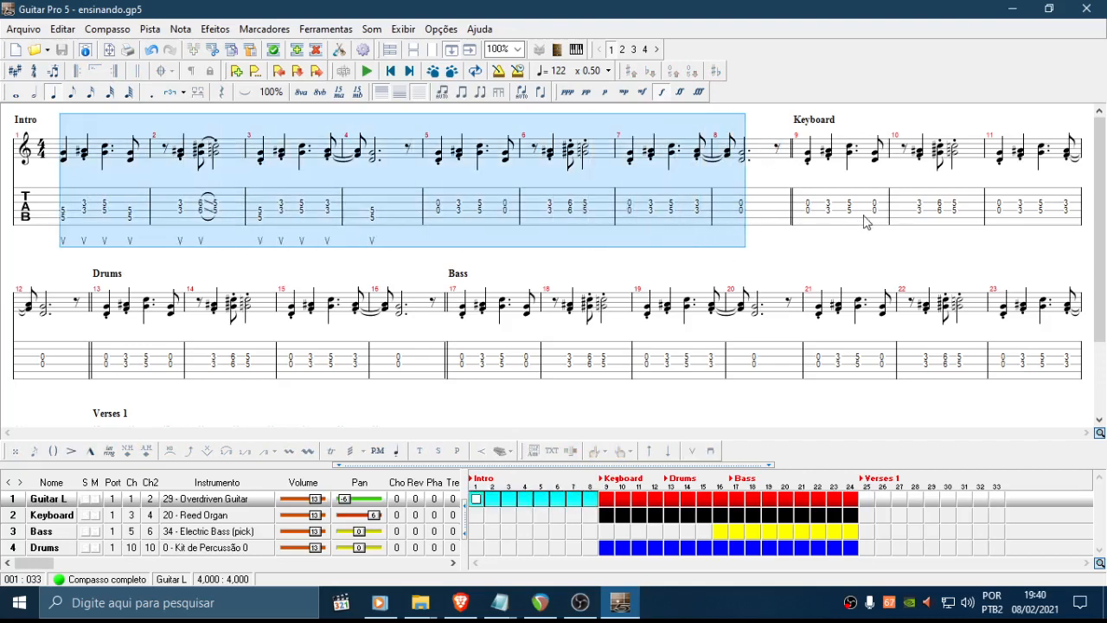
Review the down-picked riff again on the Guitar L track, leaving measures 1 to 4 selected
left_click_drag(64, 209, 458, 154)
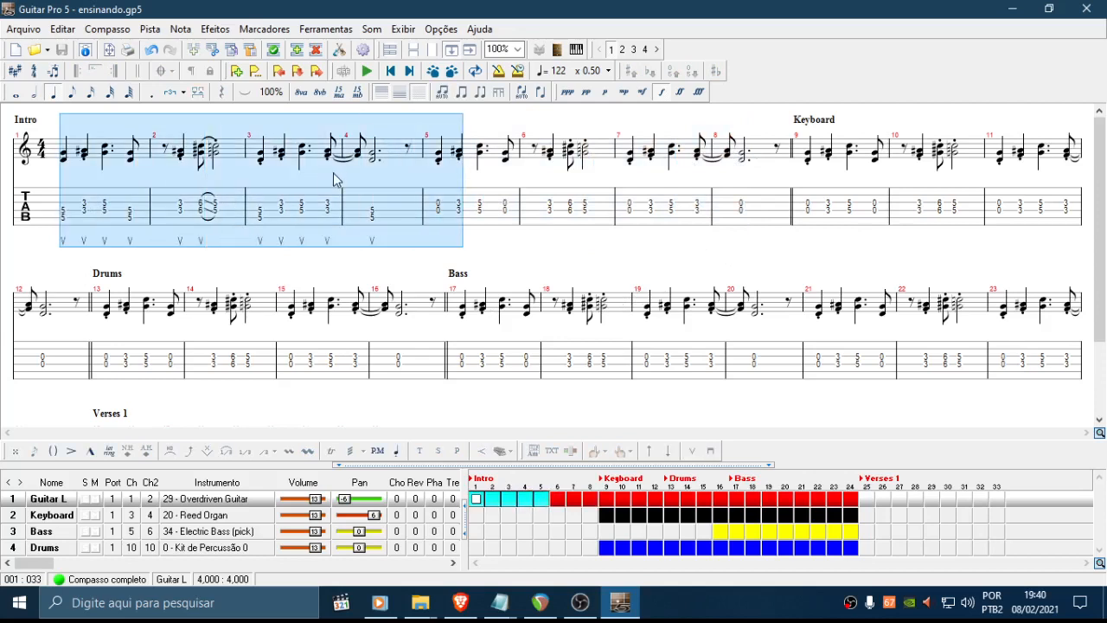
left_click_drag(403, 193, 430, 193)
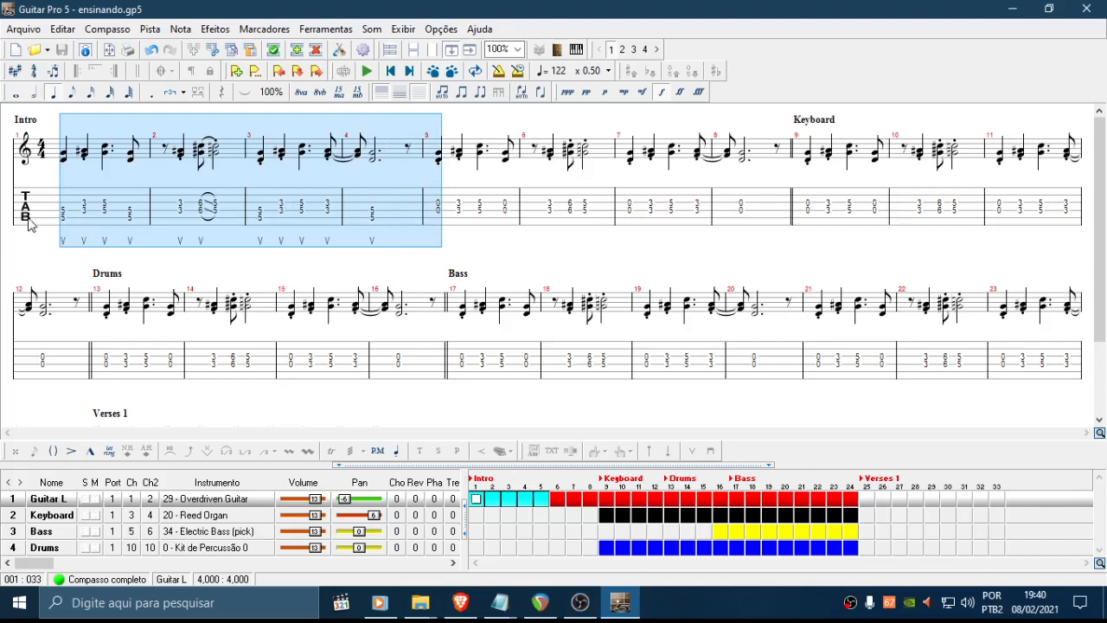
left_click_drag(50, 210, 396, 192)
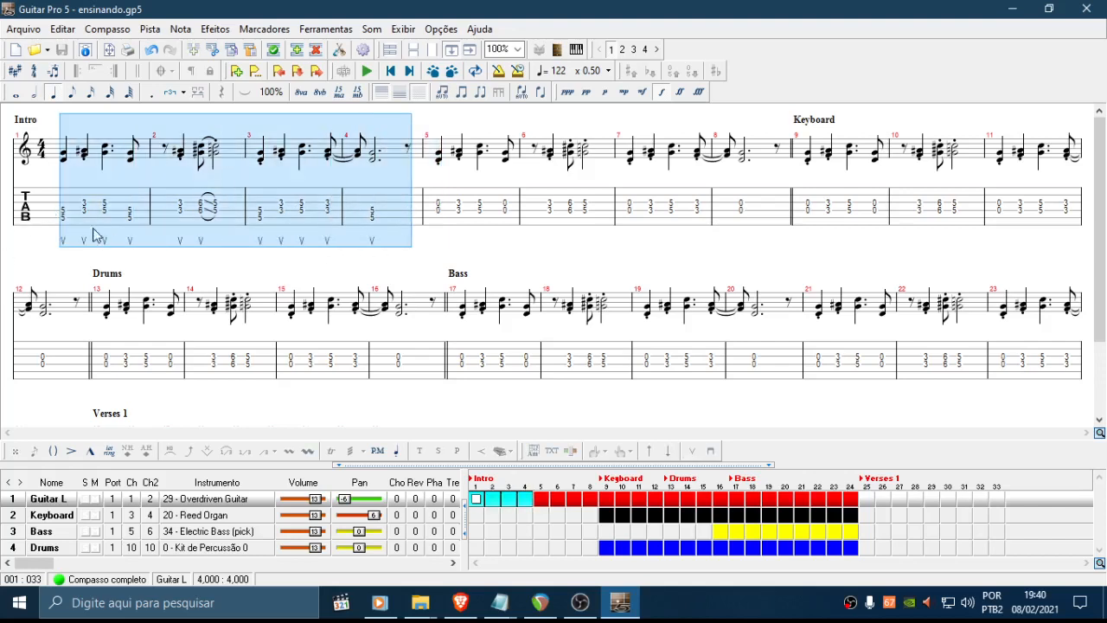
left_click_drag(57, 199, 415, 173)
left_click_drag(42, 218, 403, 183)
left_click_drag(62, 213, 438, 192)
left_click_drag(54, 214, 407, 177)
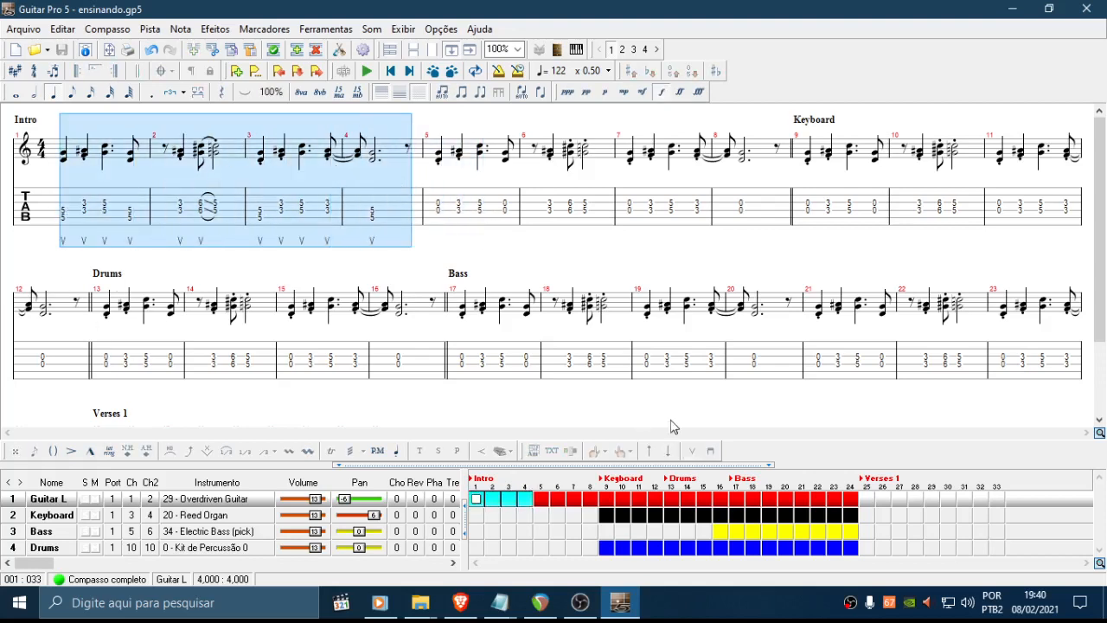